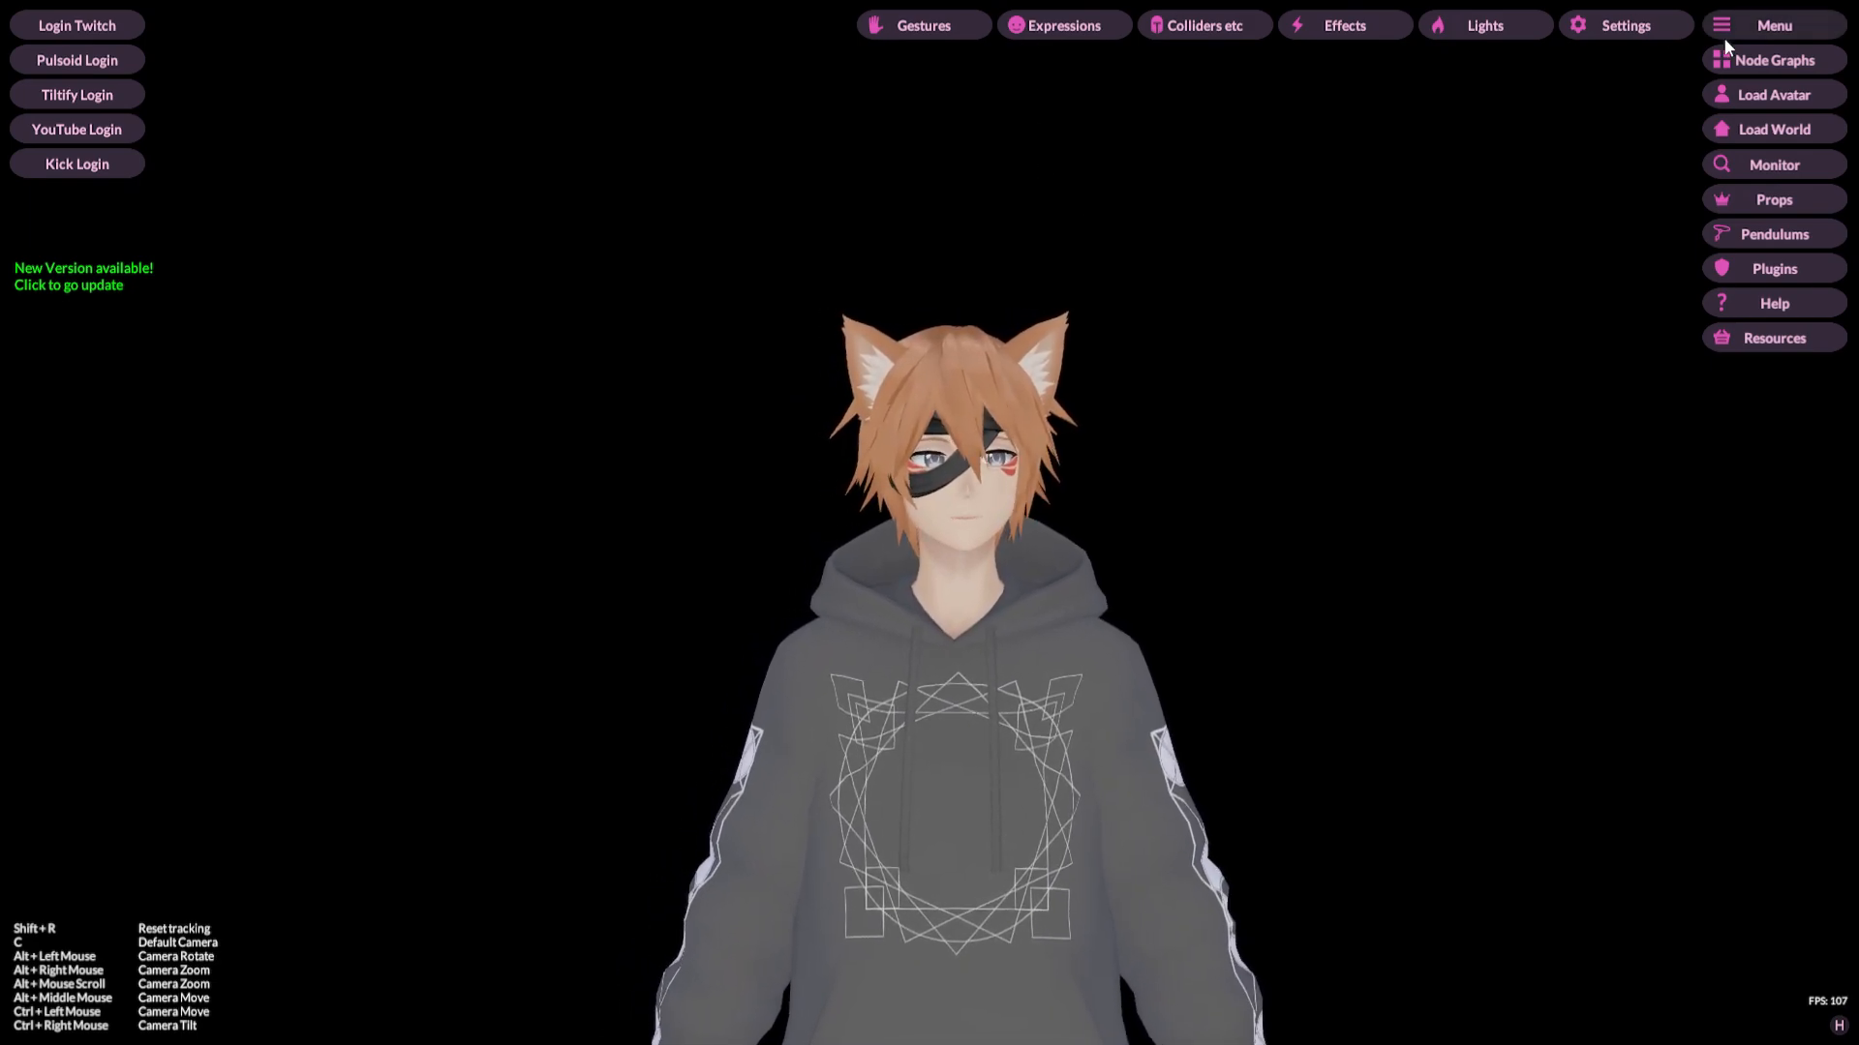
# Step: Open Settings and browse the Tracking Layers options for the tracking sliders
pyautogui.click(1626, 29)
pyautogui.moveTo(1367, 242); pyautogui.dragTo(839, 177)
pyautogui.moveTo(1247, 607); pyautogui.dragTo(1252, 504)
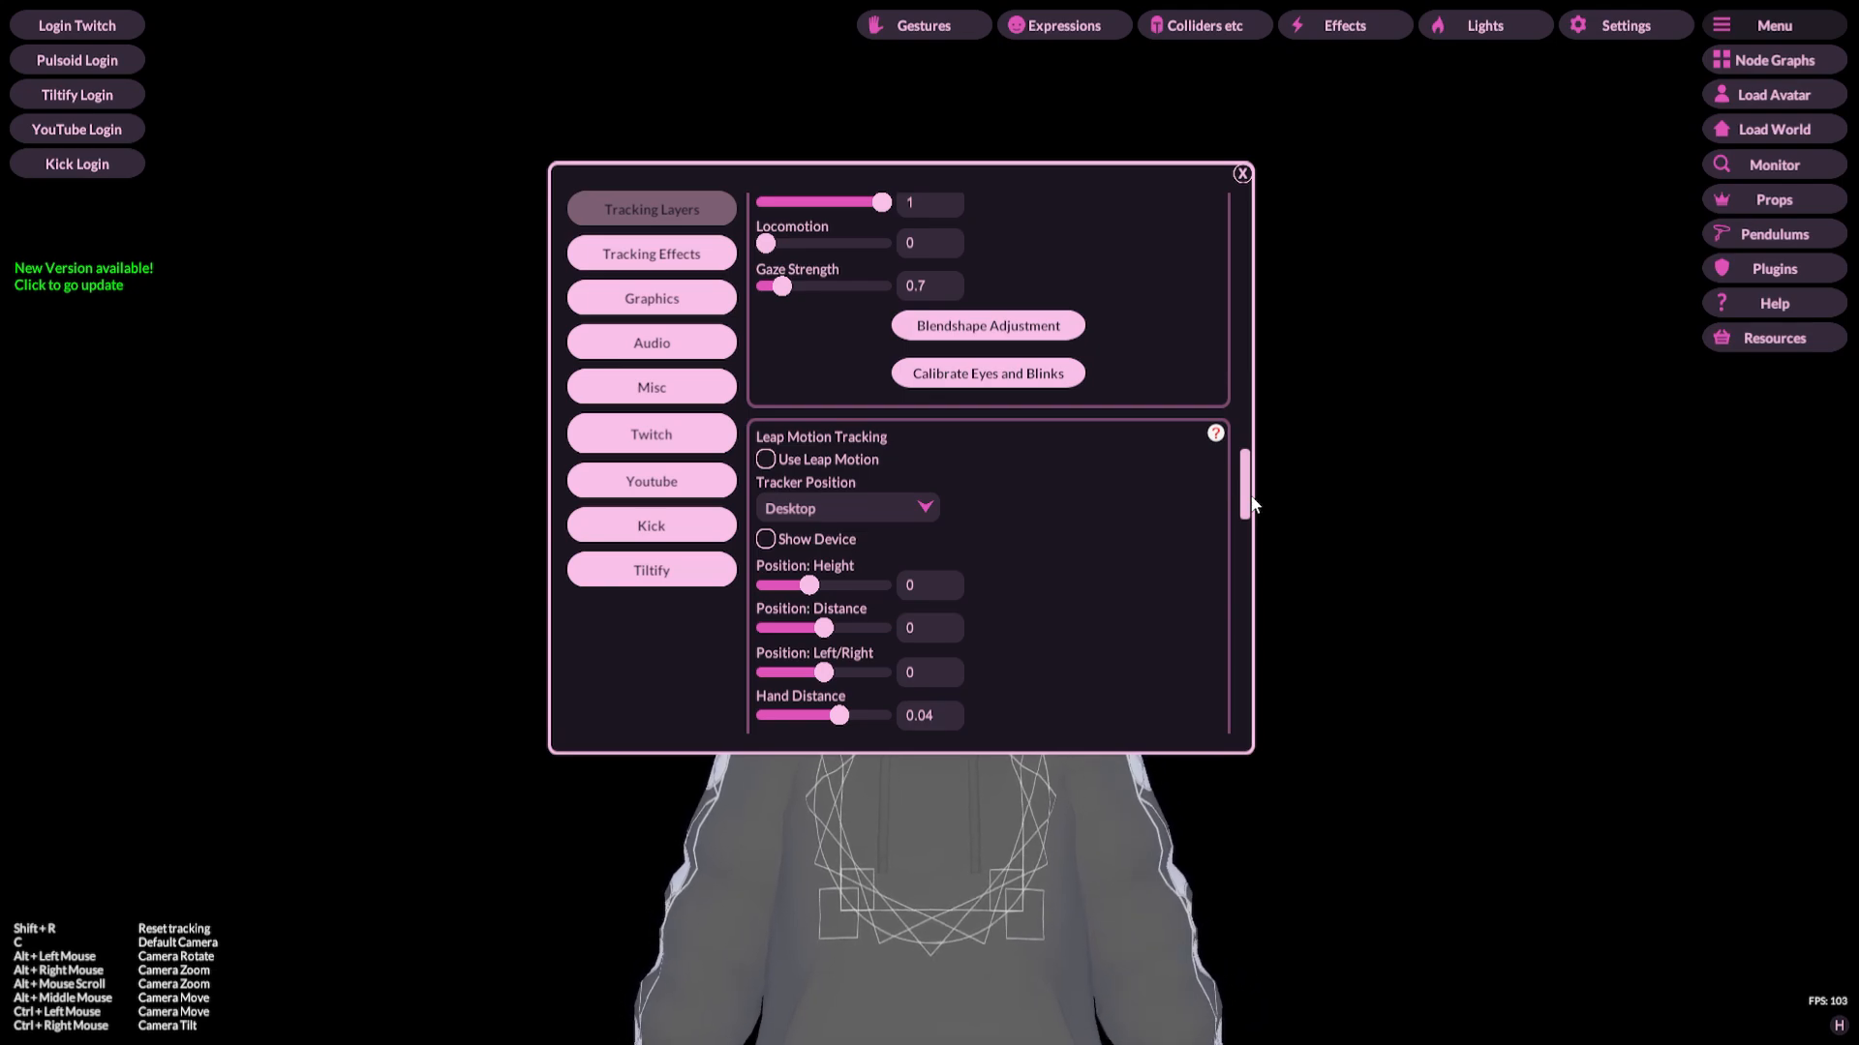
pyautogui.moveTo(1246, 511); pyautogui.dragTo(1244, 481)
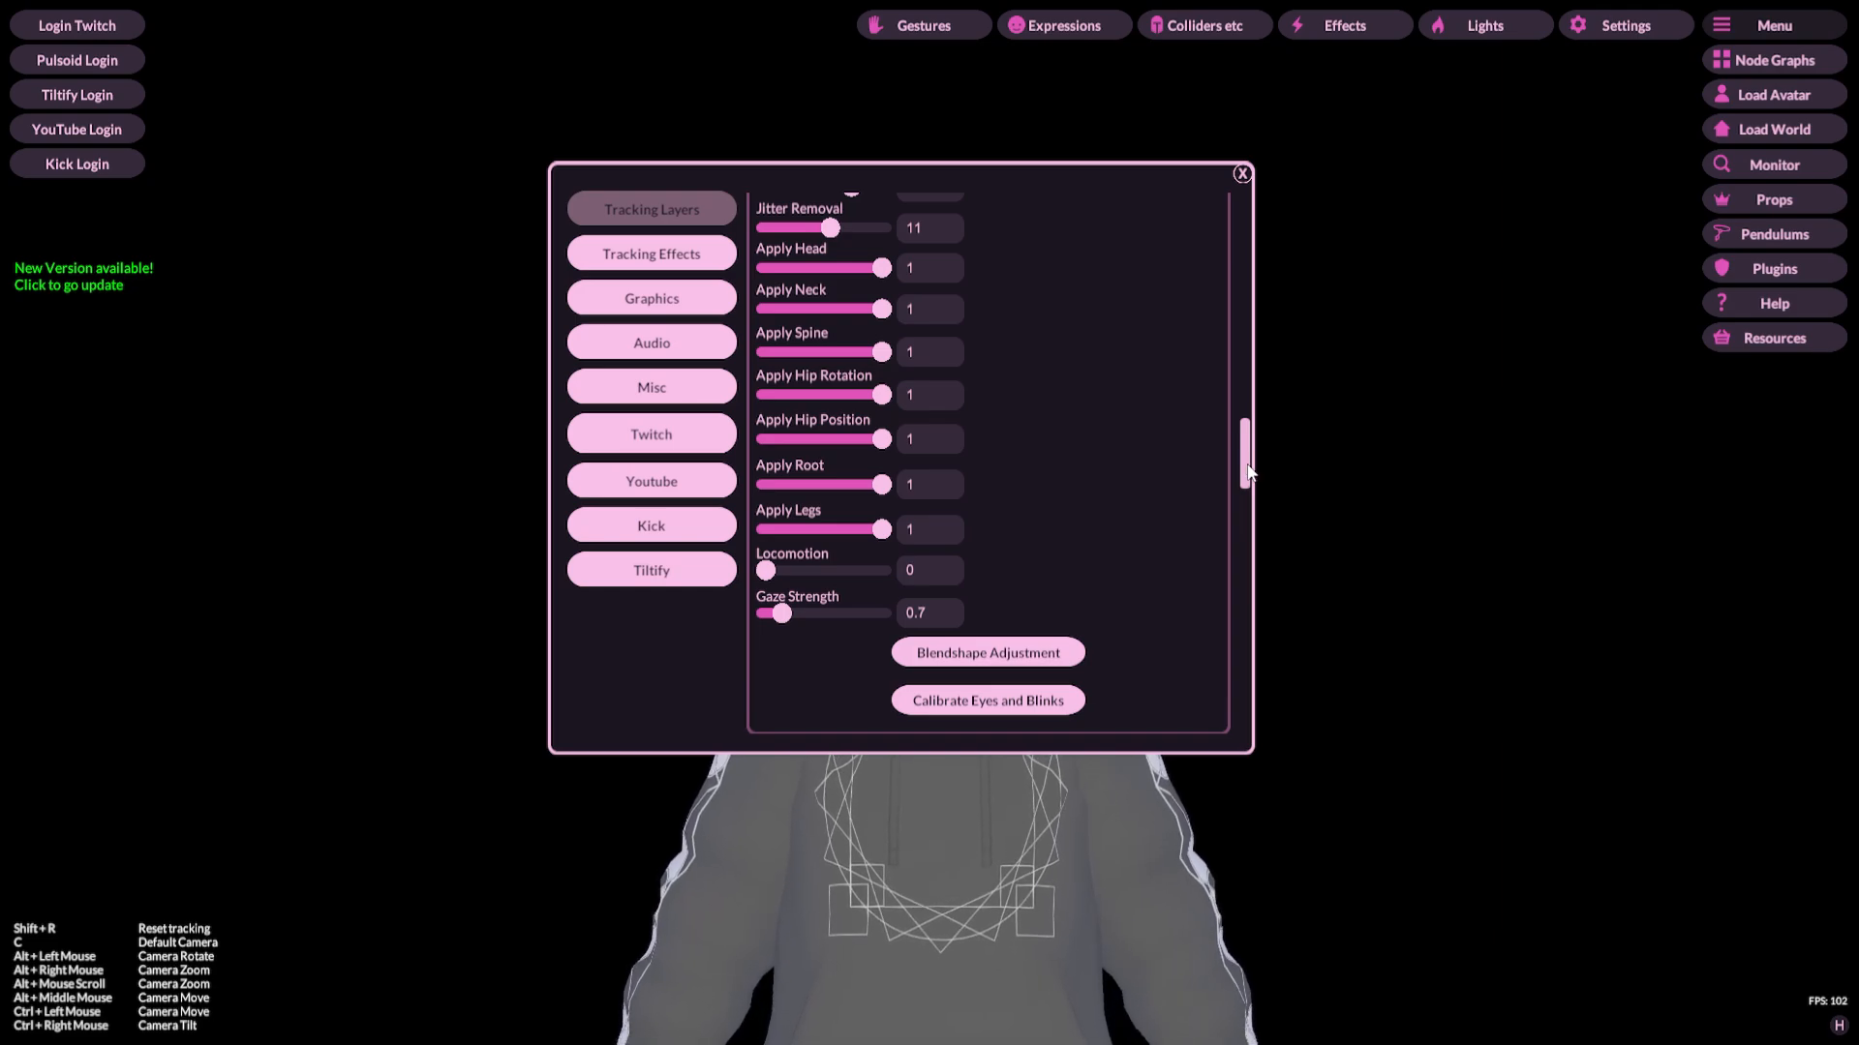
pyautogui.moveTo(1249, 471); pyautogui.dragTo(1250, 463)
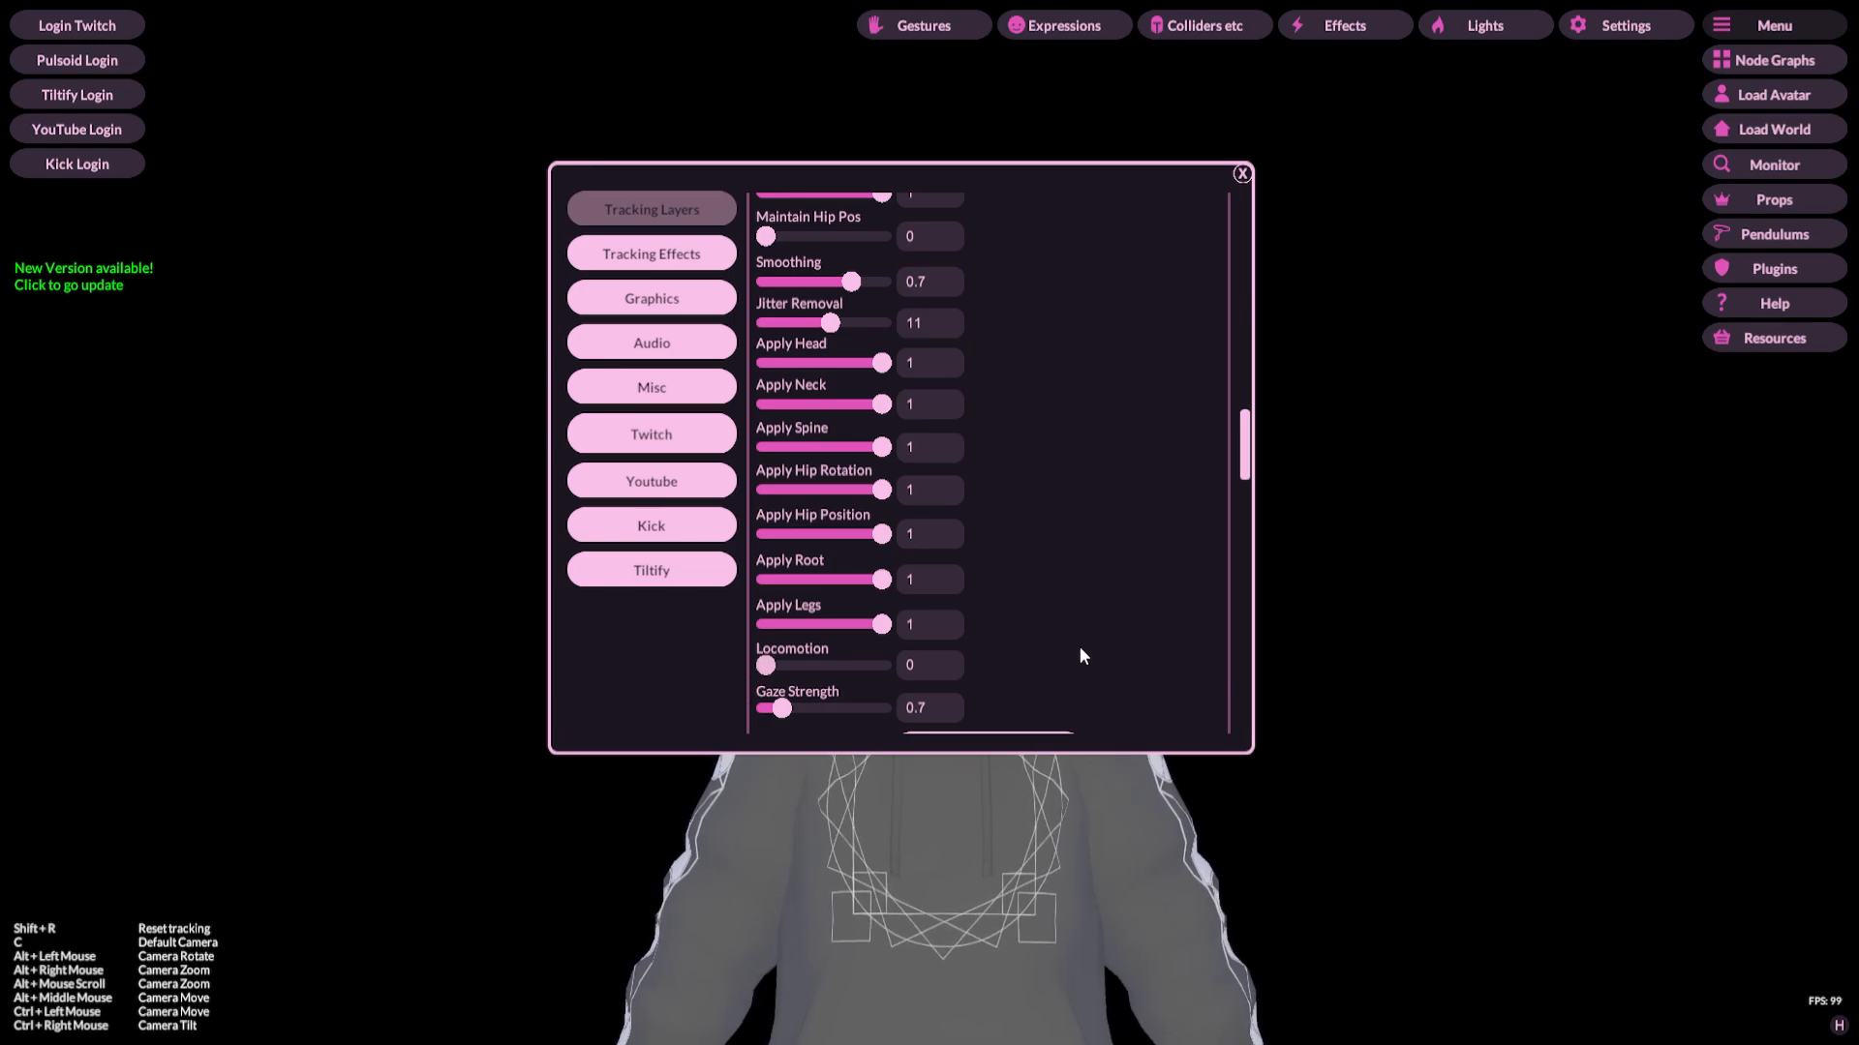
pyautogui.scroll(2, 1081, 650)
pyautogui.scroll(1, 1078, 646)
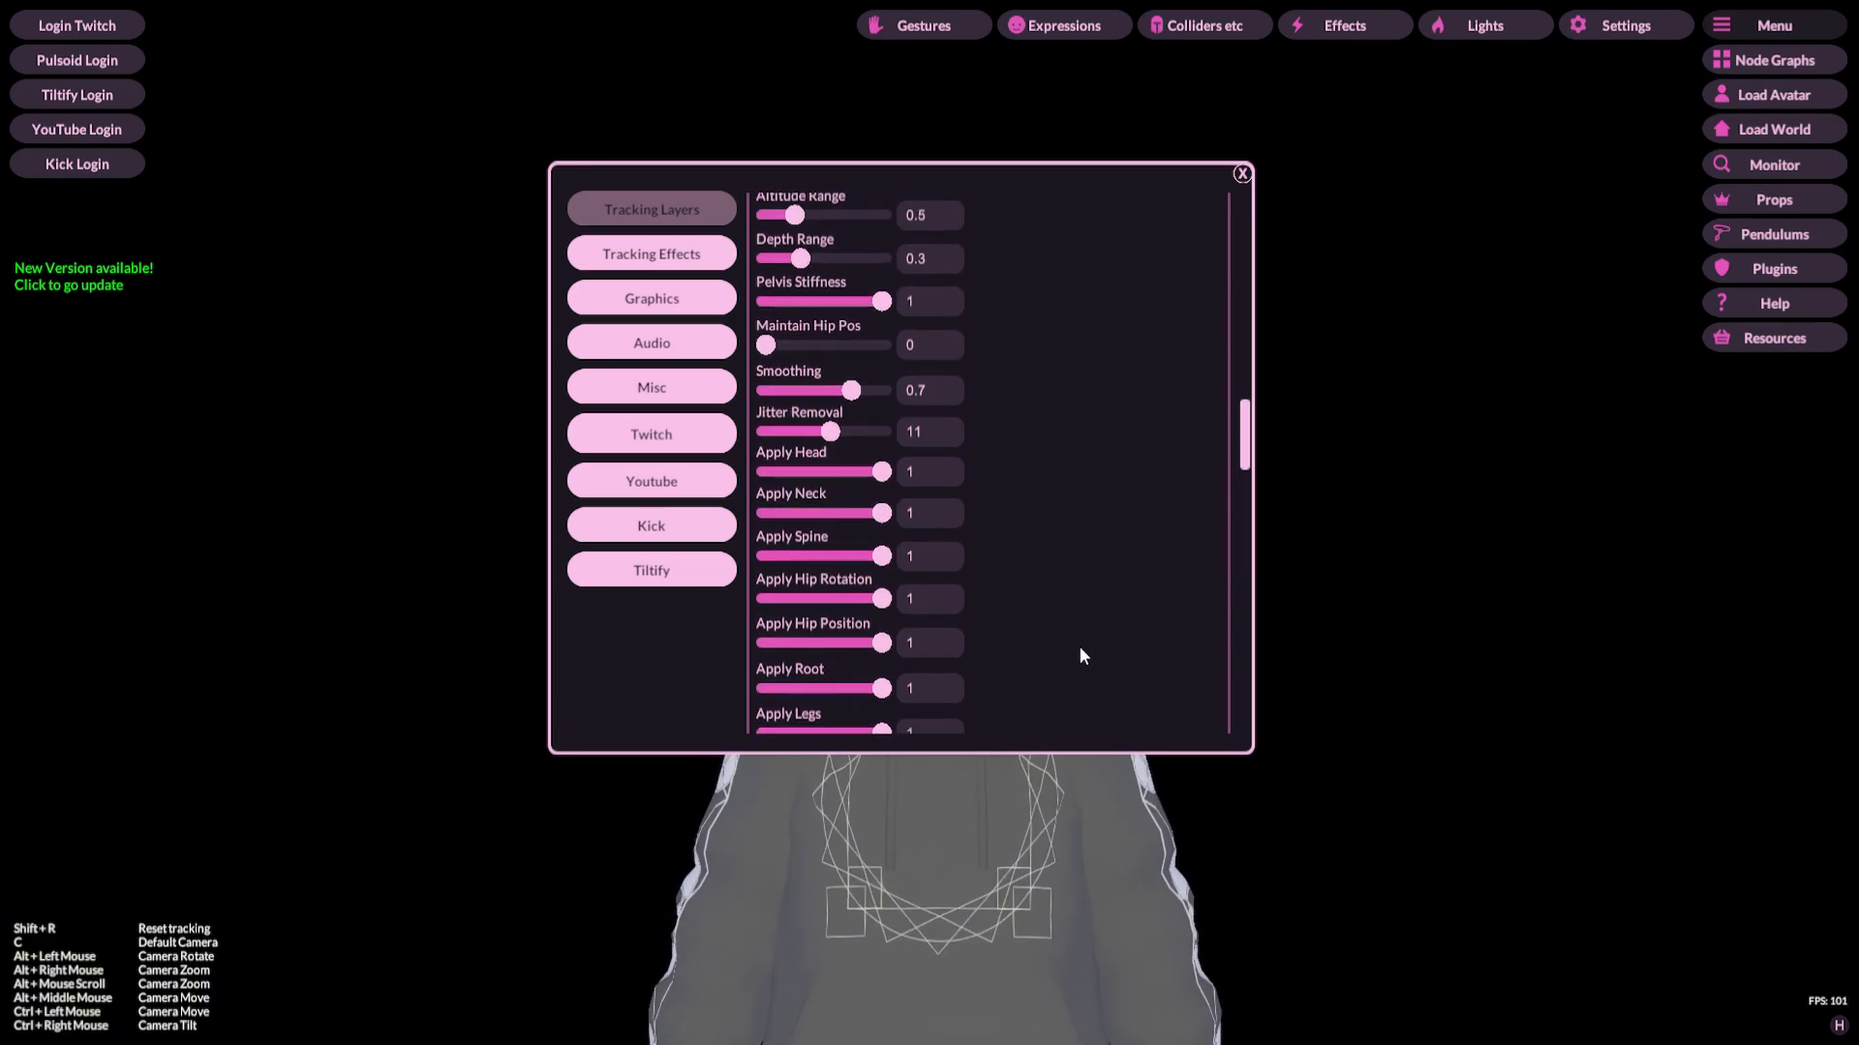
pyautogui.scroll(-1, 1045, 639)
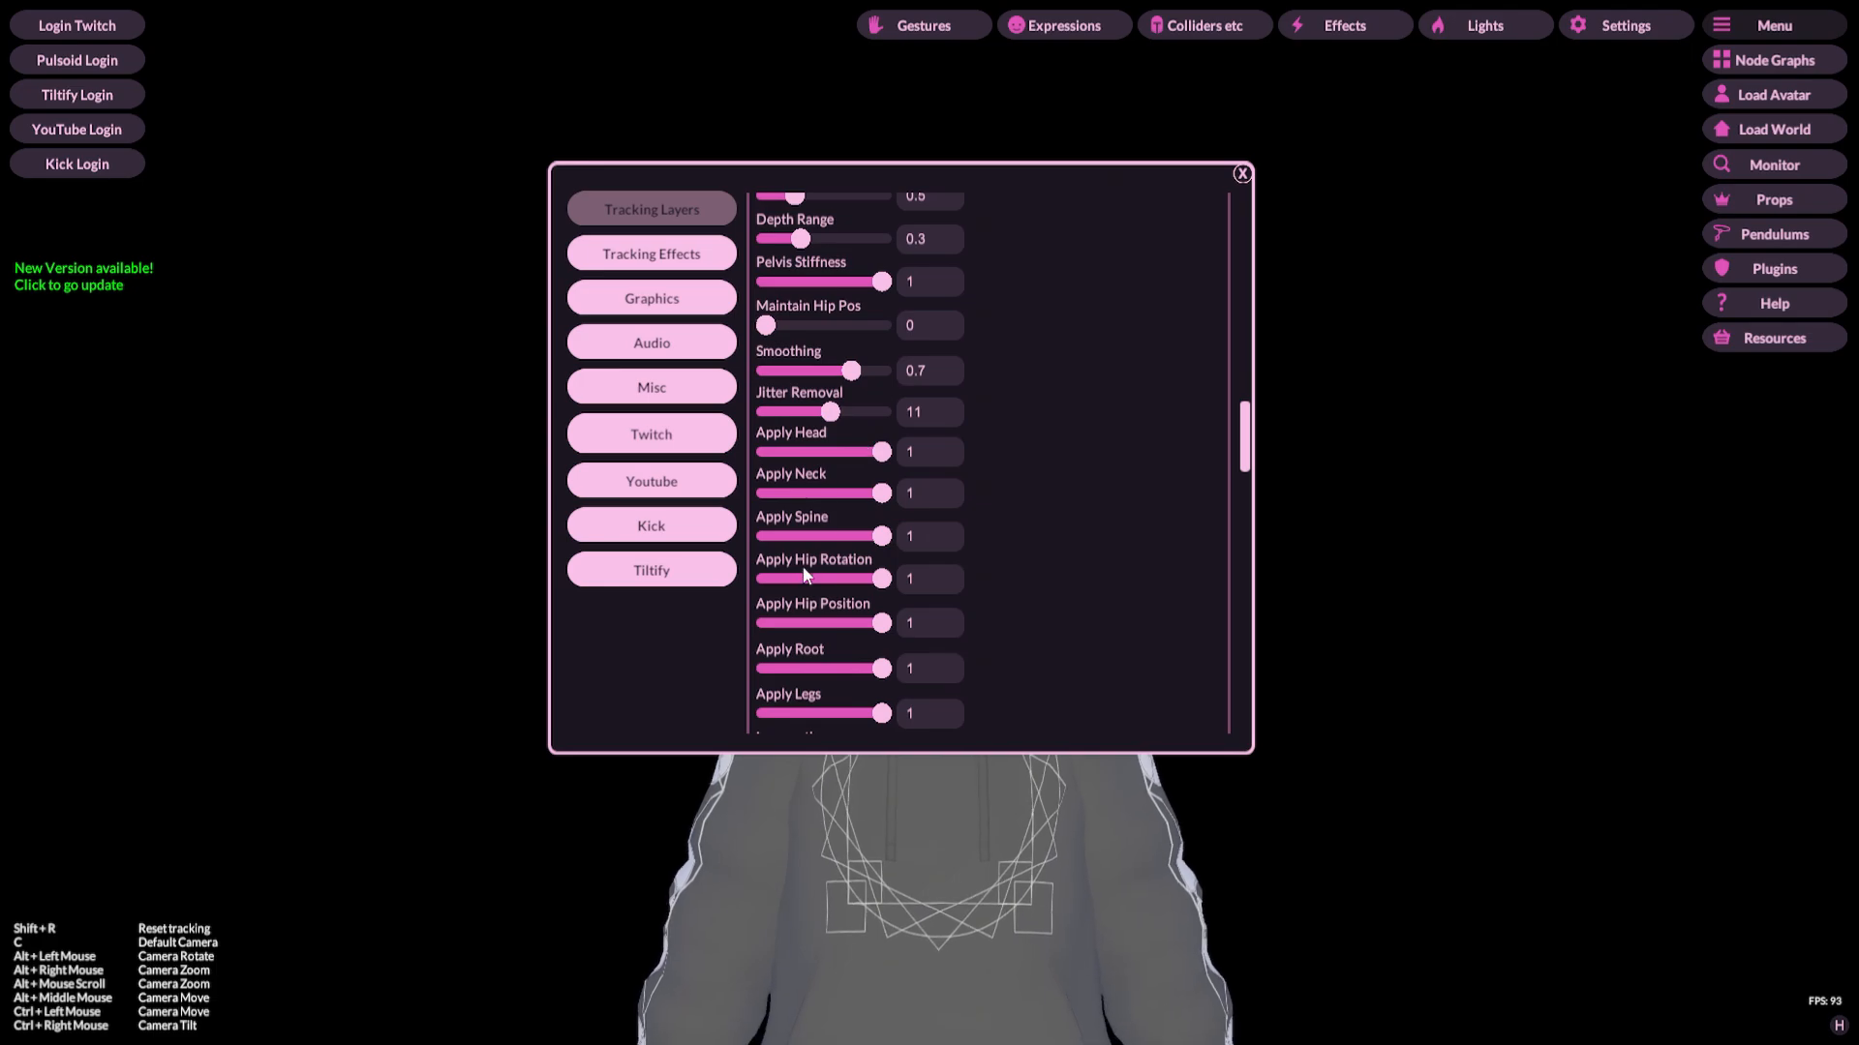
pyautogui.scroll(4, 1065, 570)
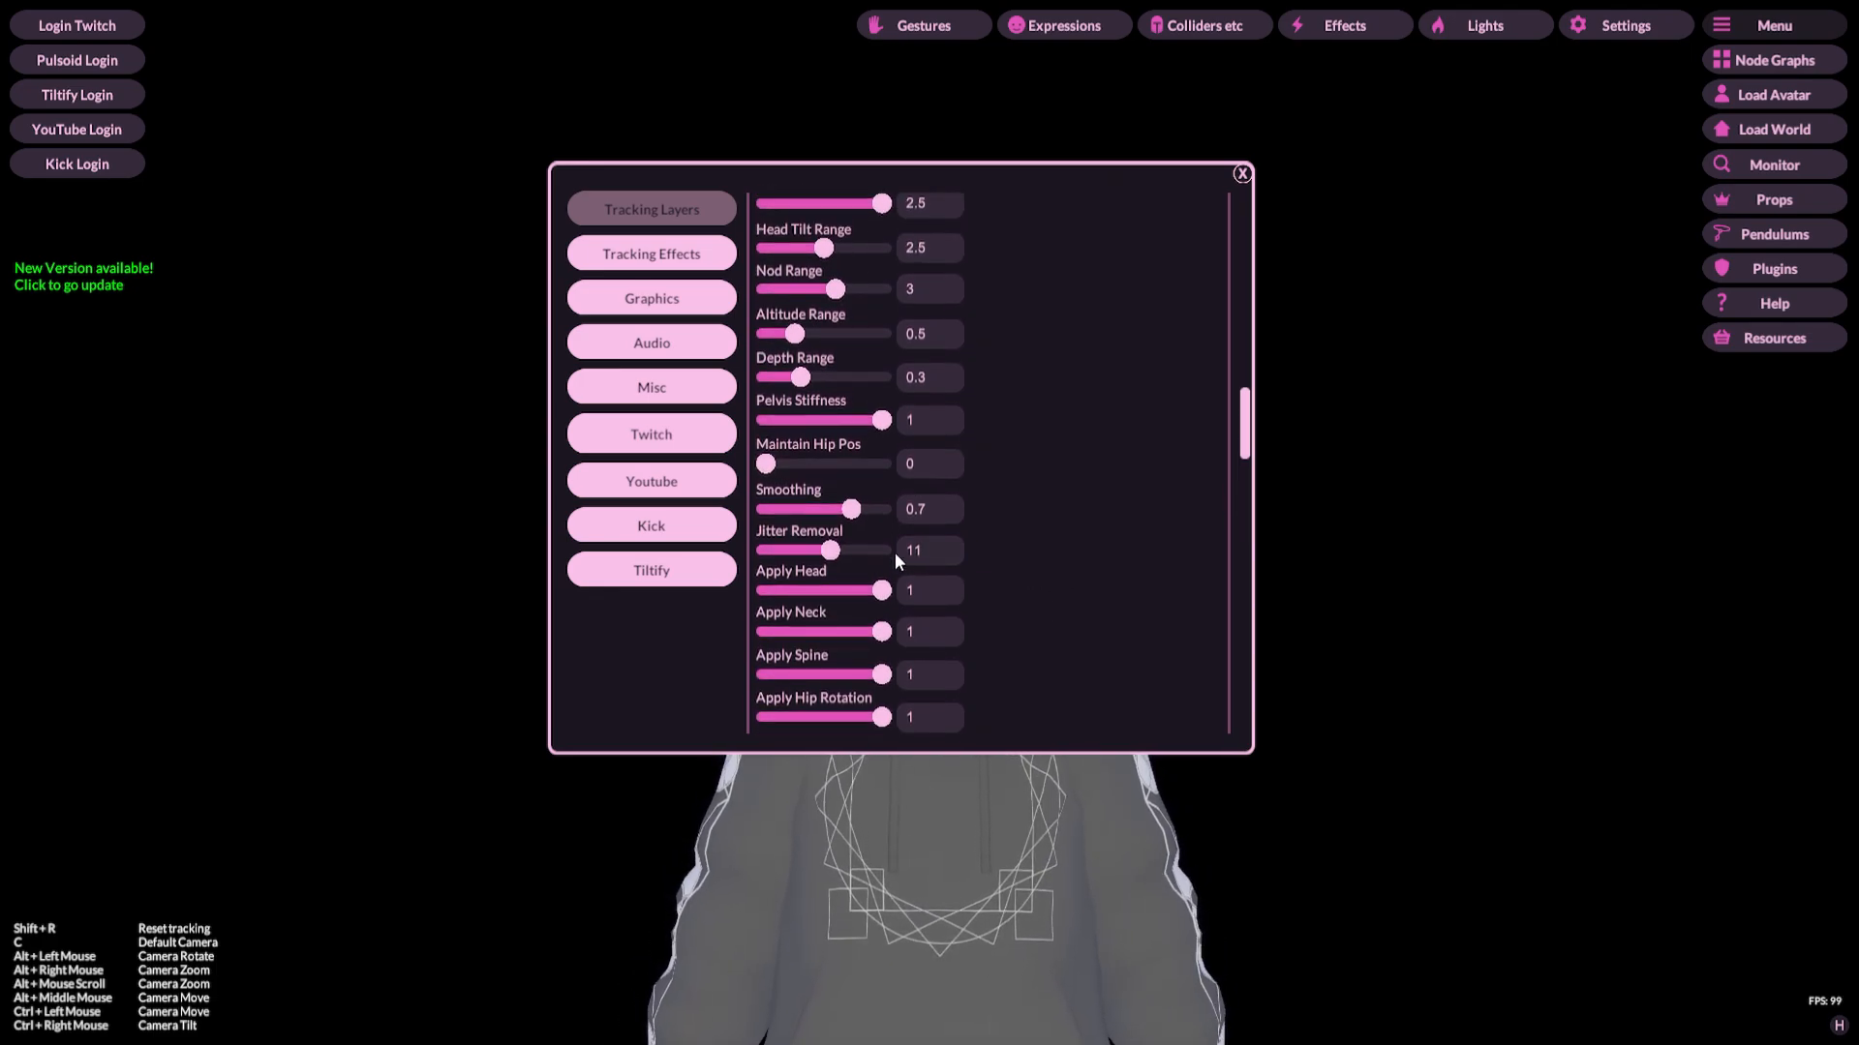
pyautogui.scroll(2, 1052, 559)
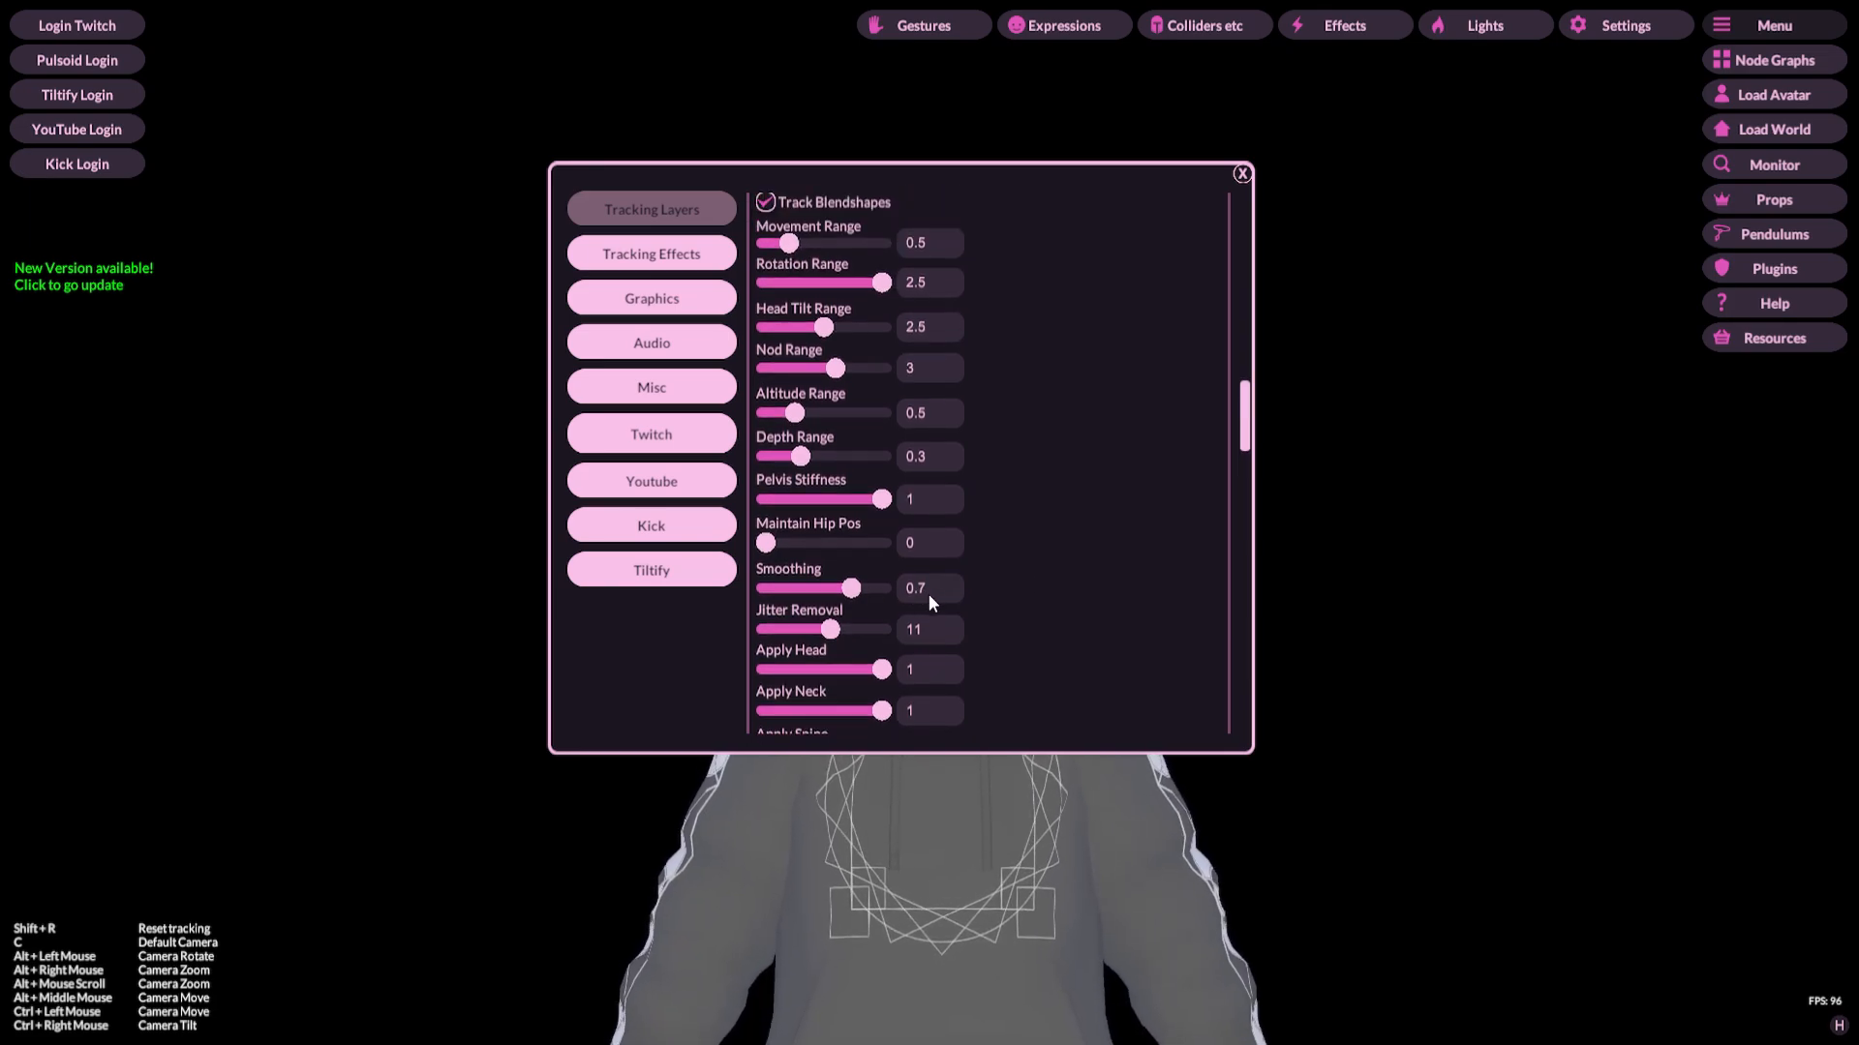
# Step: Move the settings window beside the avatar and scroll up through the webcam tracking options
pyautogui.moveTo(1013, 196); pyautogui.dragTo(1677, 220)
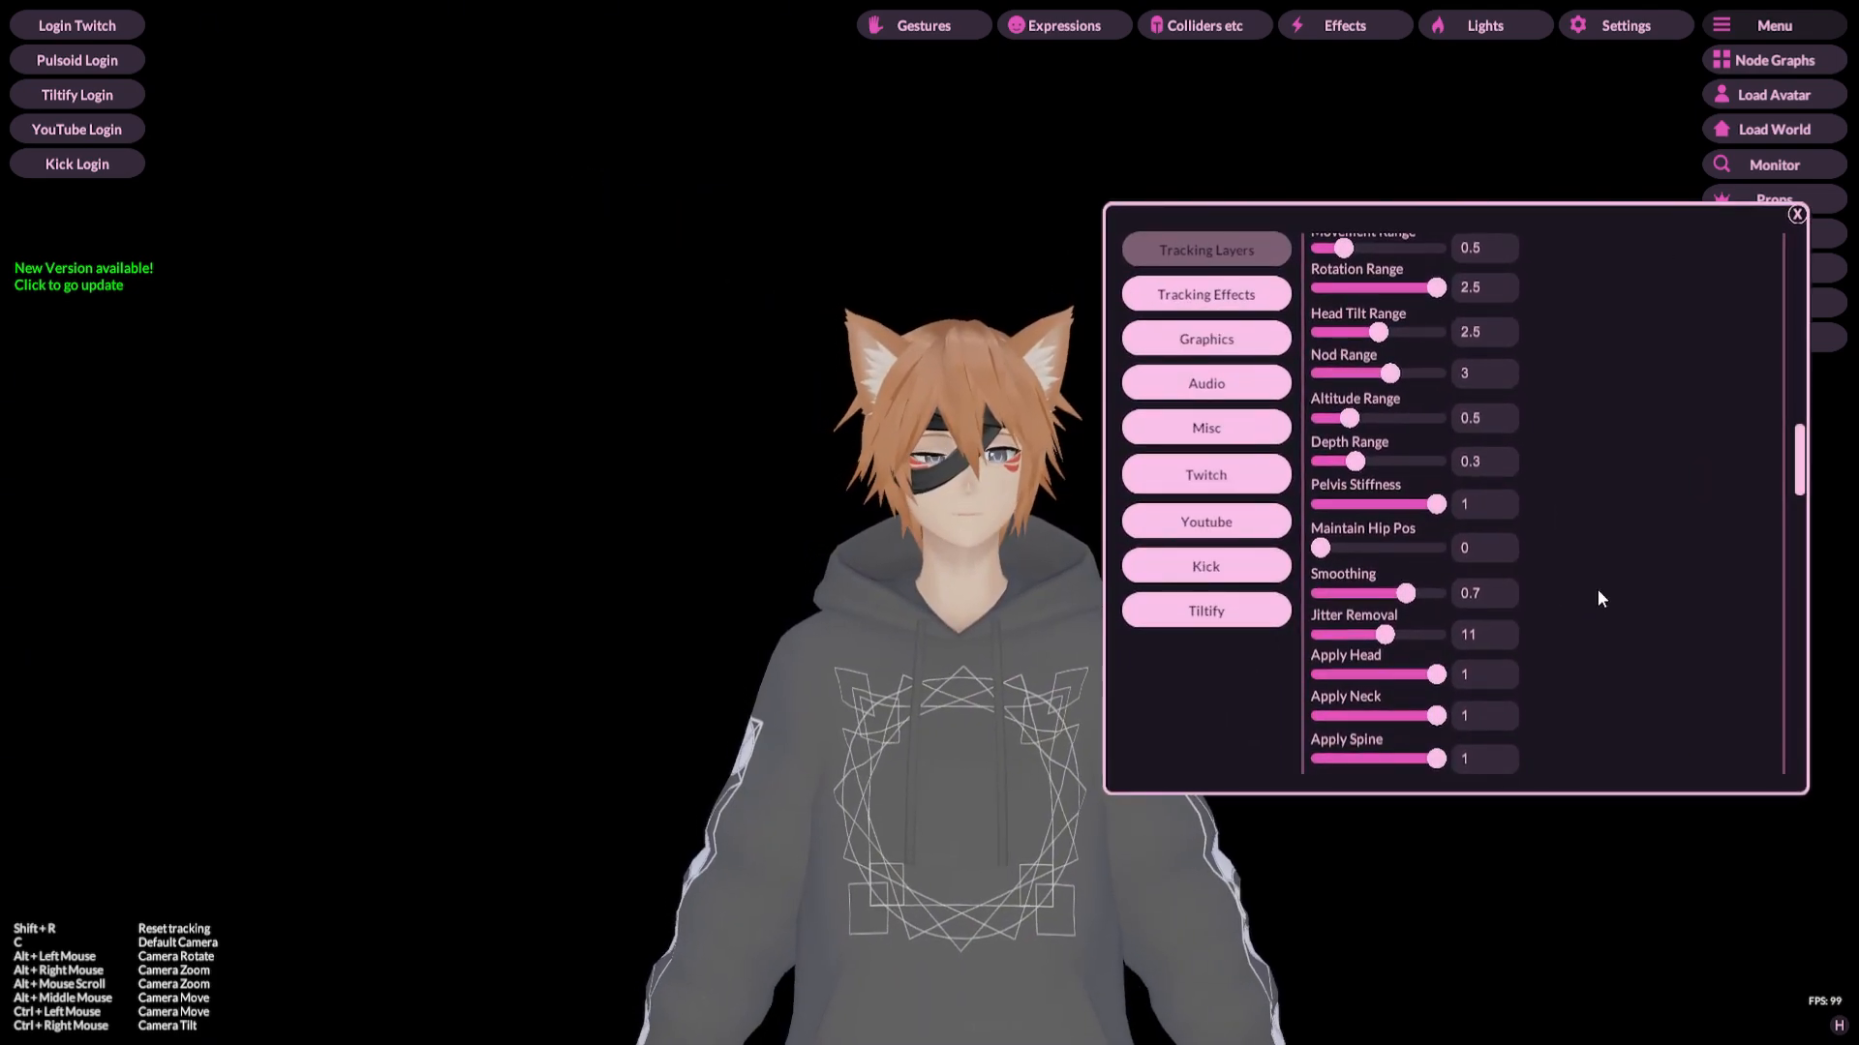
pyautogui.scroll(2, 1599, 596)
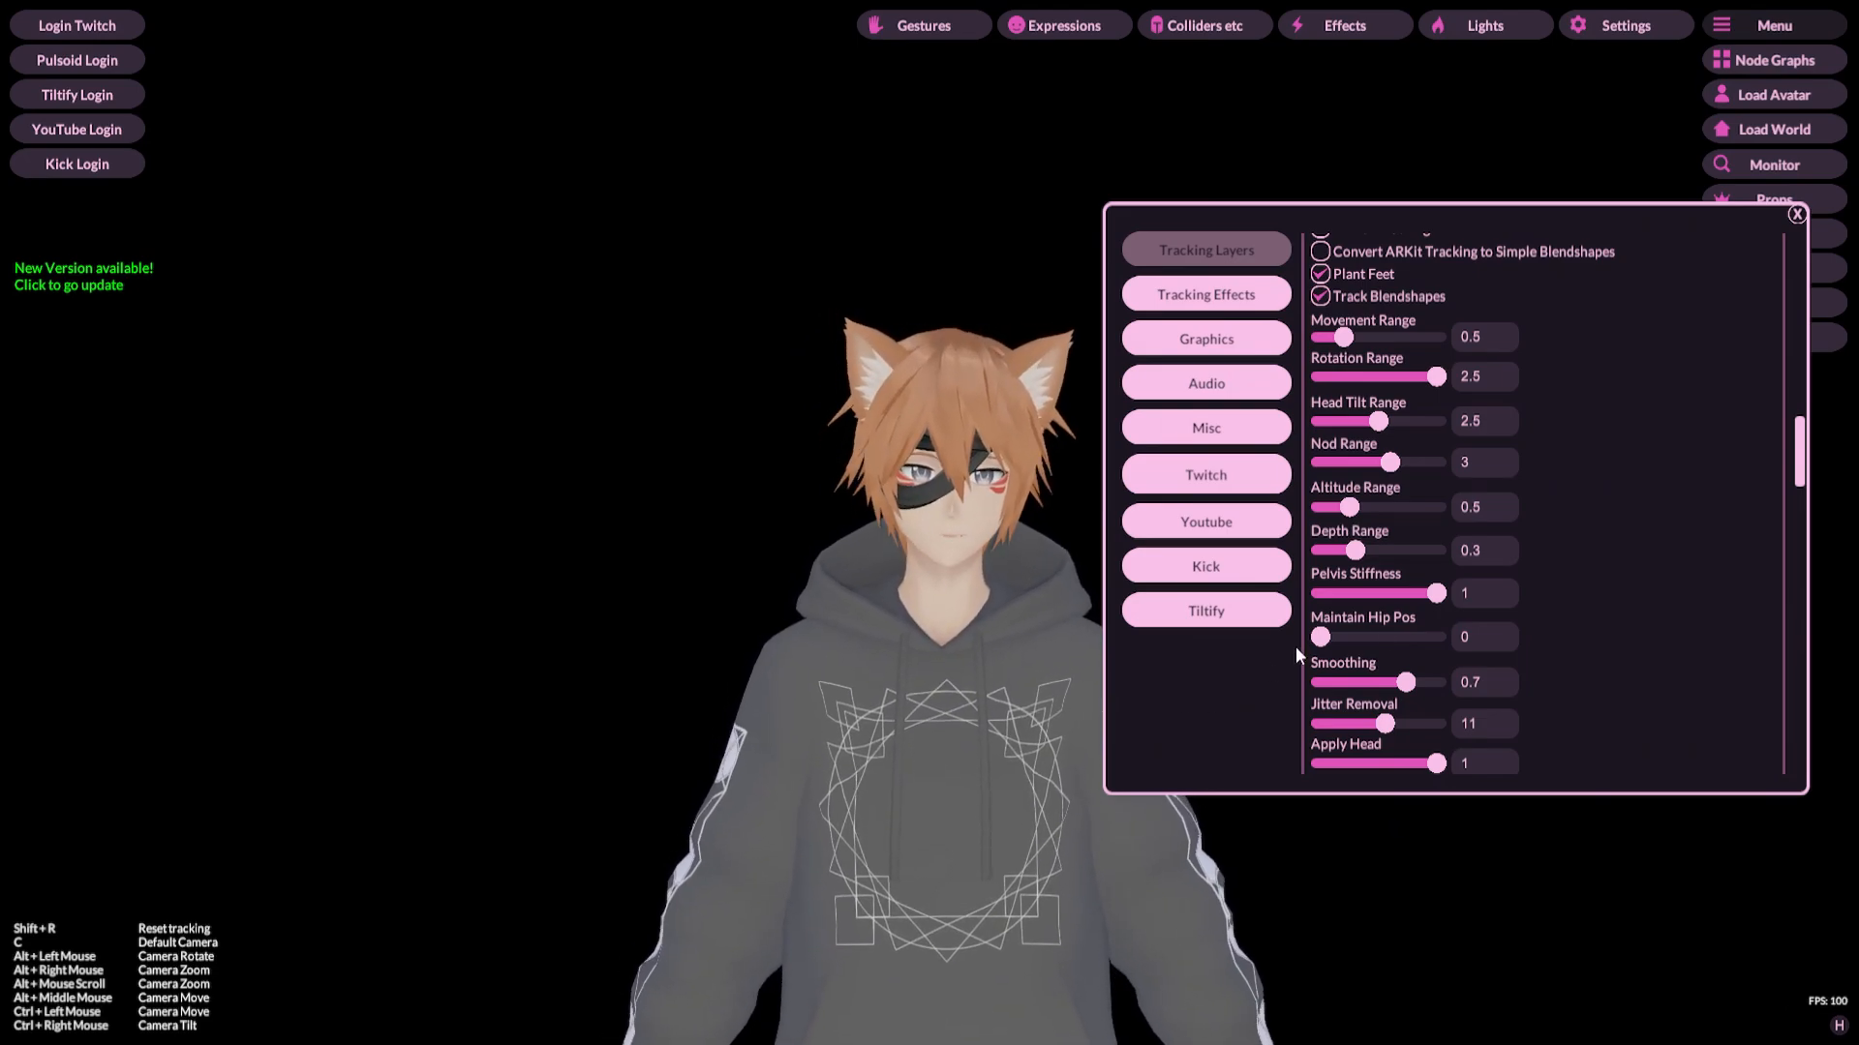
pyautogui.scroll(1, 1597, 590)
pyautogui.scroll(1, 1596, 592)
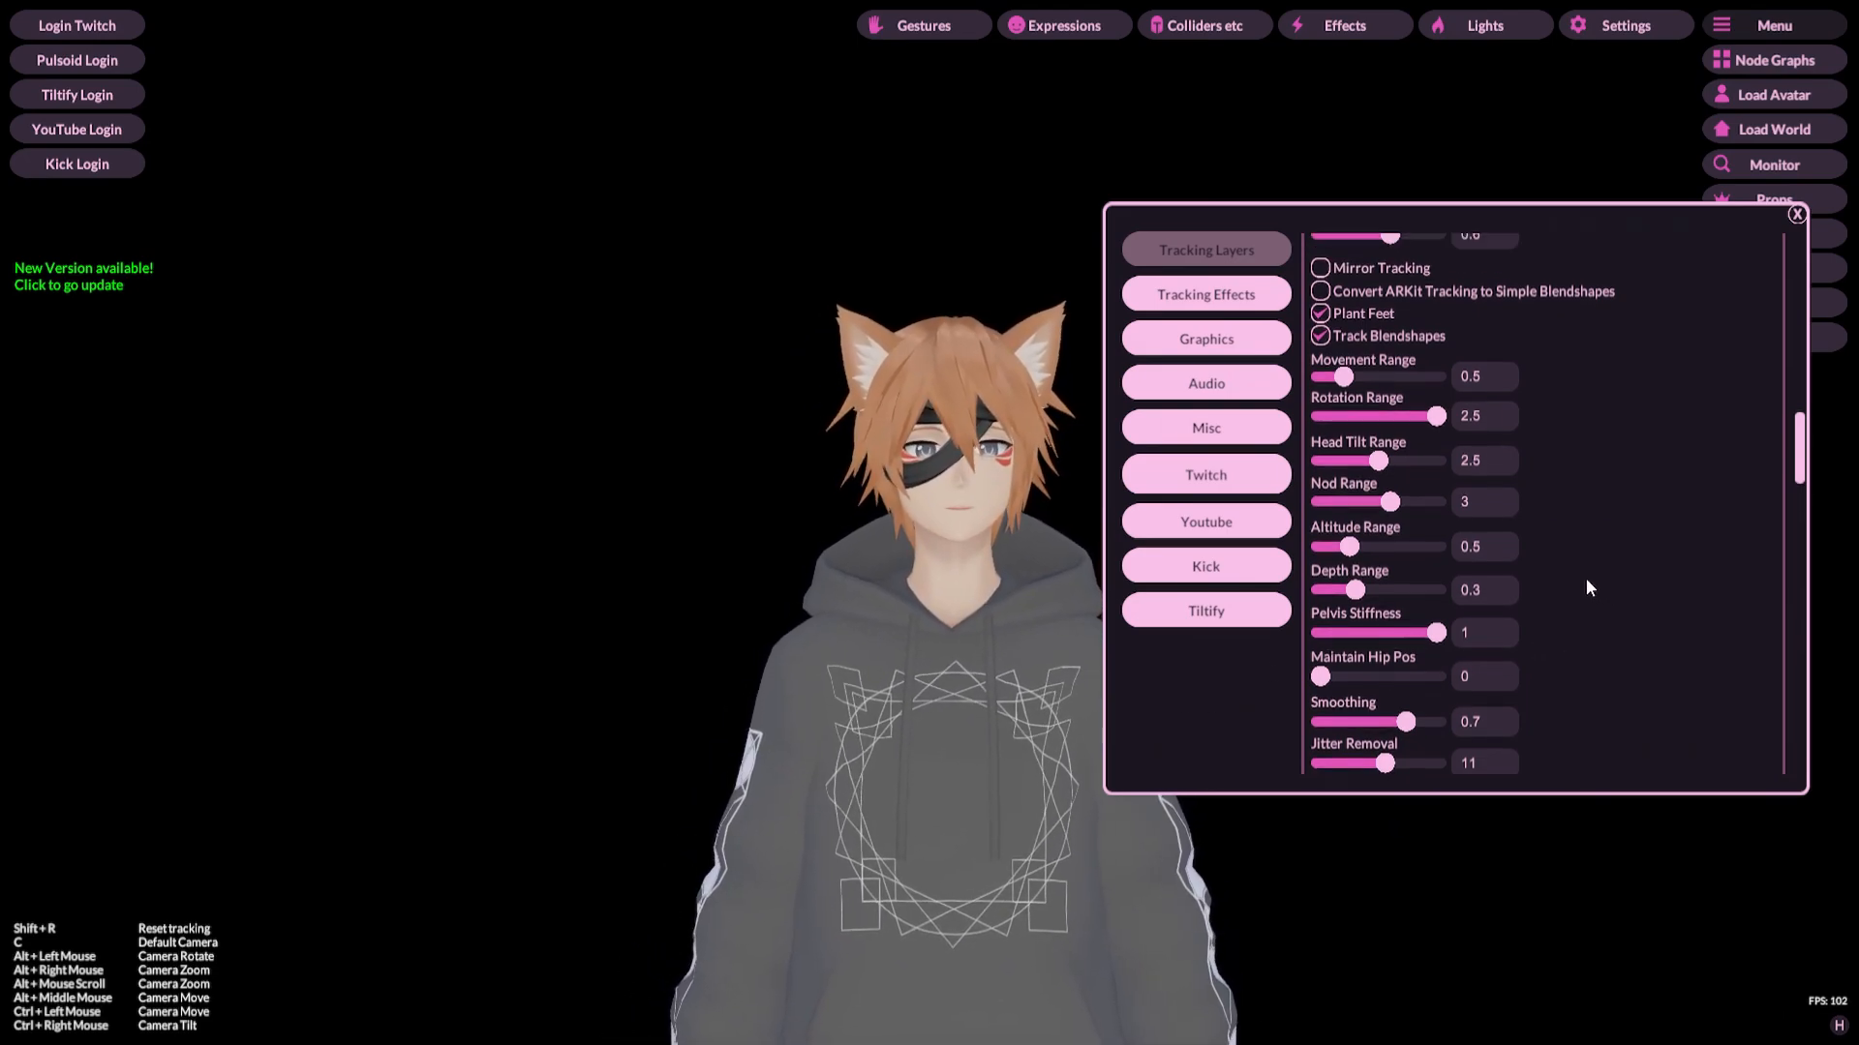
pyautogui.scroll(1, 1587, 587)
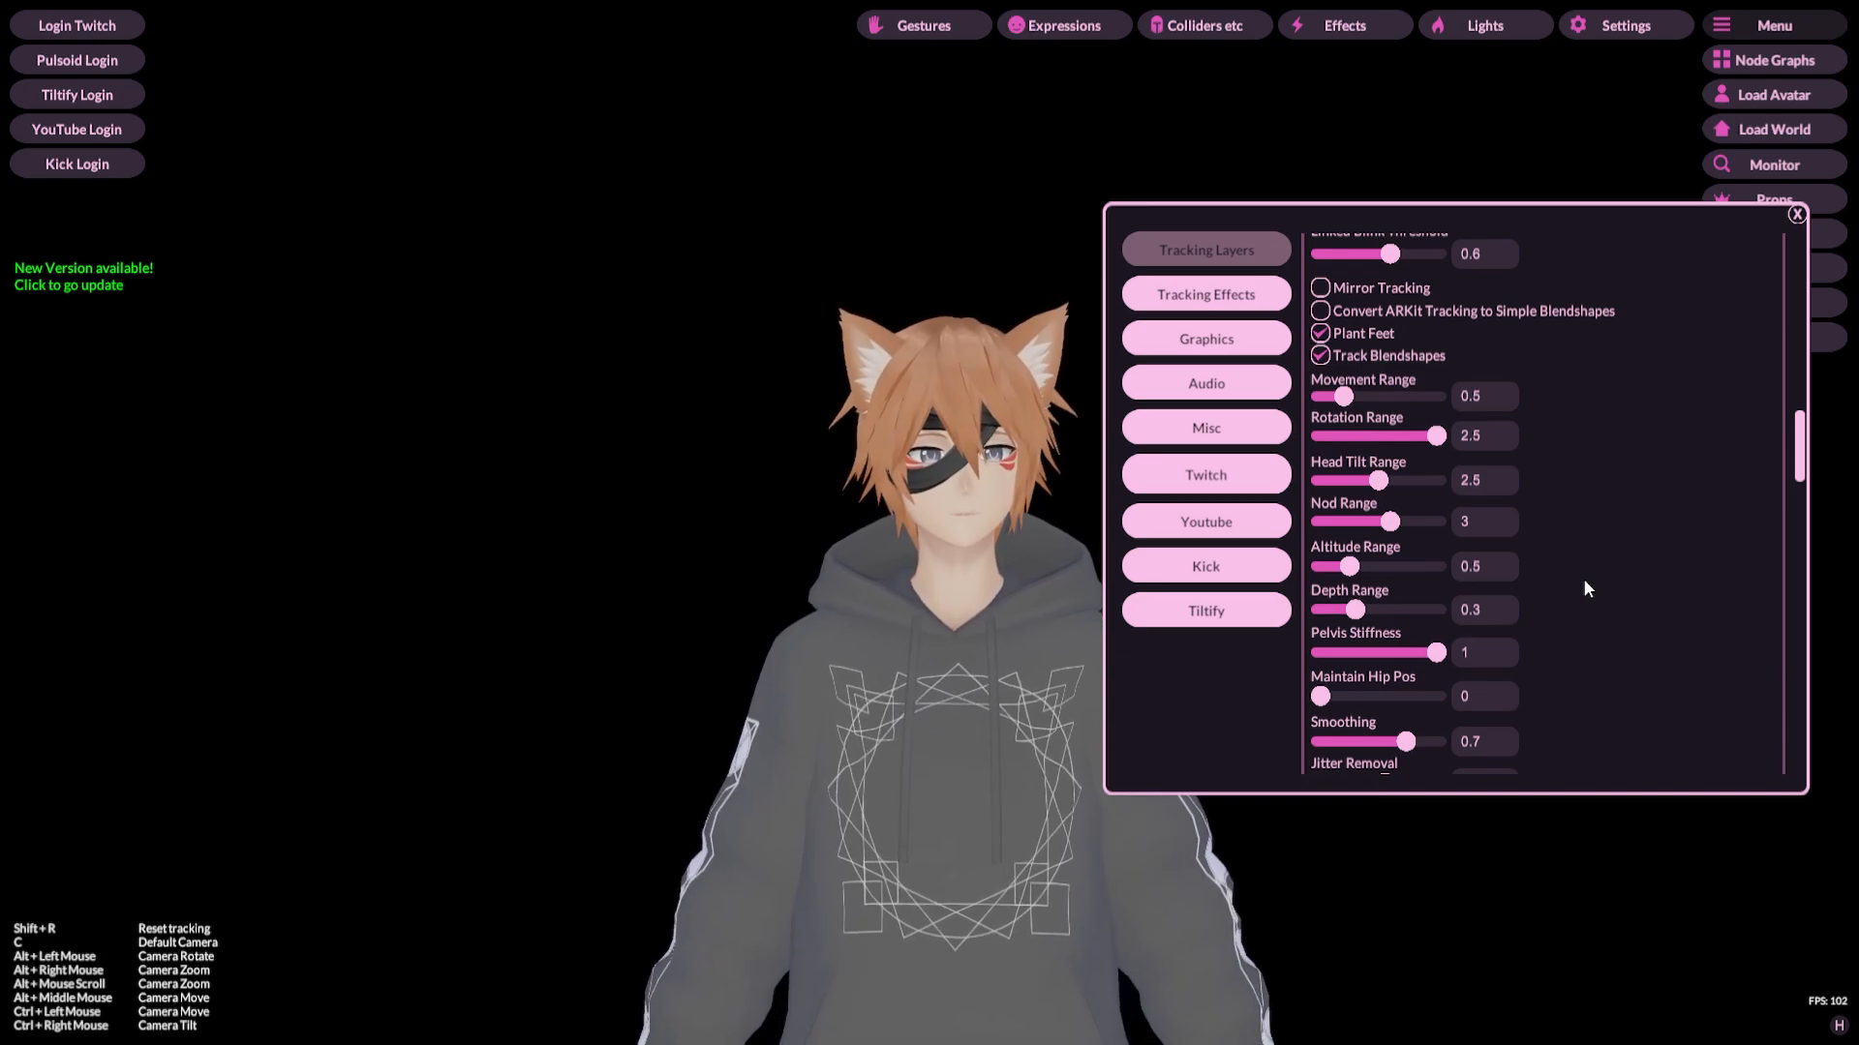
pyautogui.scroll(4, 1620, 581)
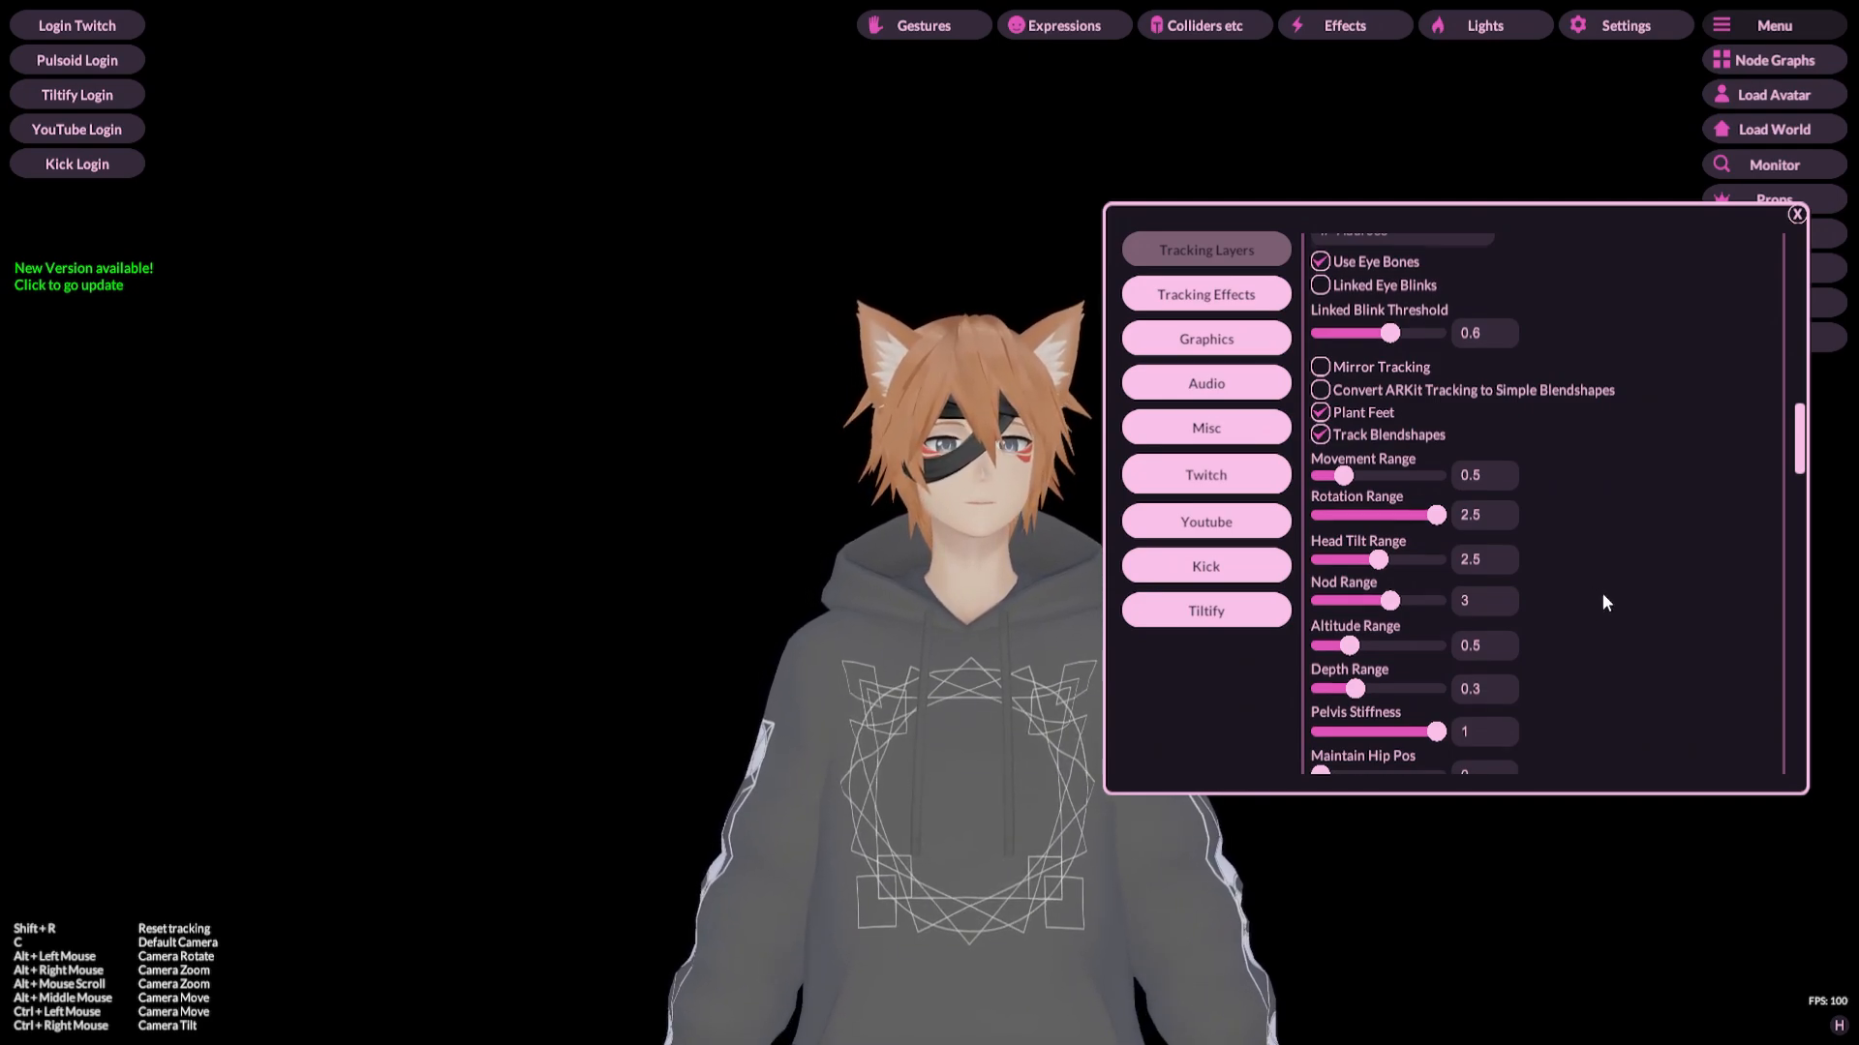
pyautogui.scroll(2, 1601, 598)
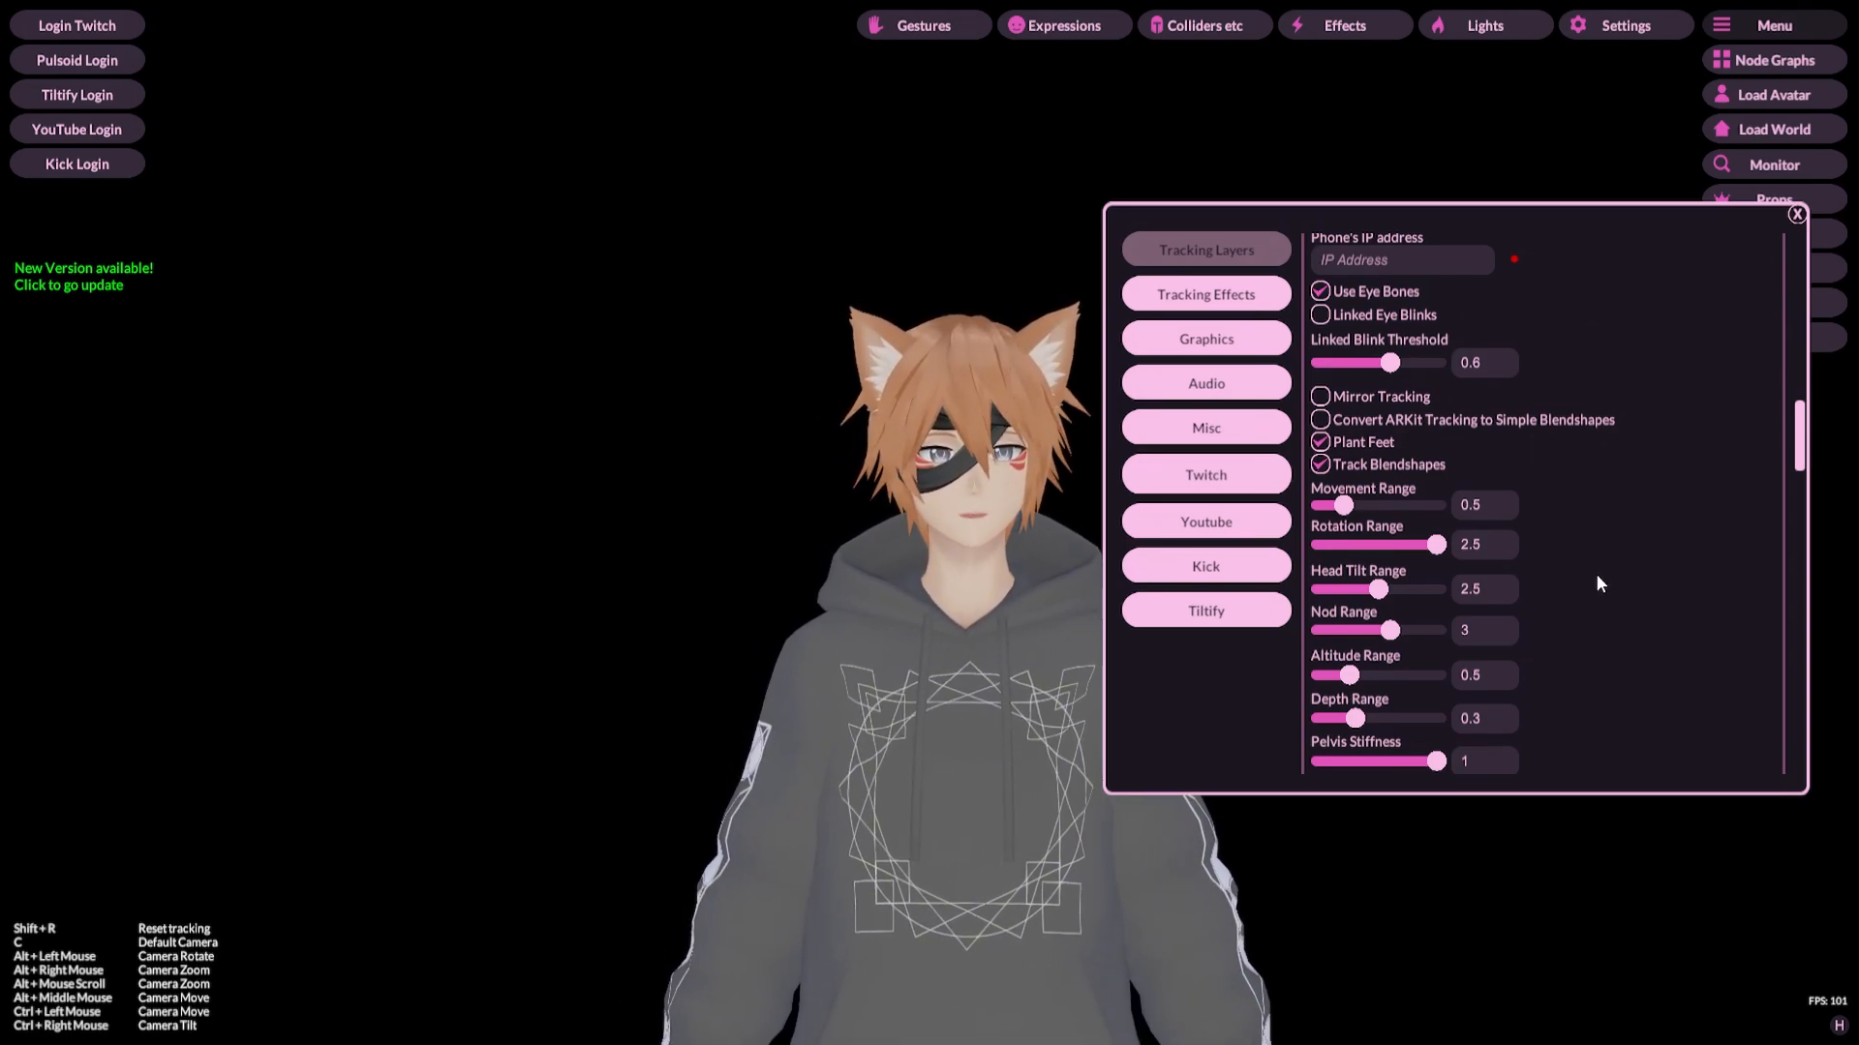
pyautogui.scroll(6, 1598, 582)
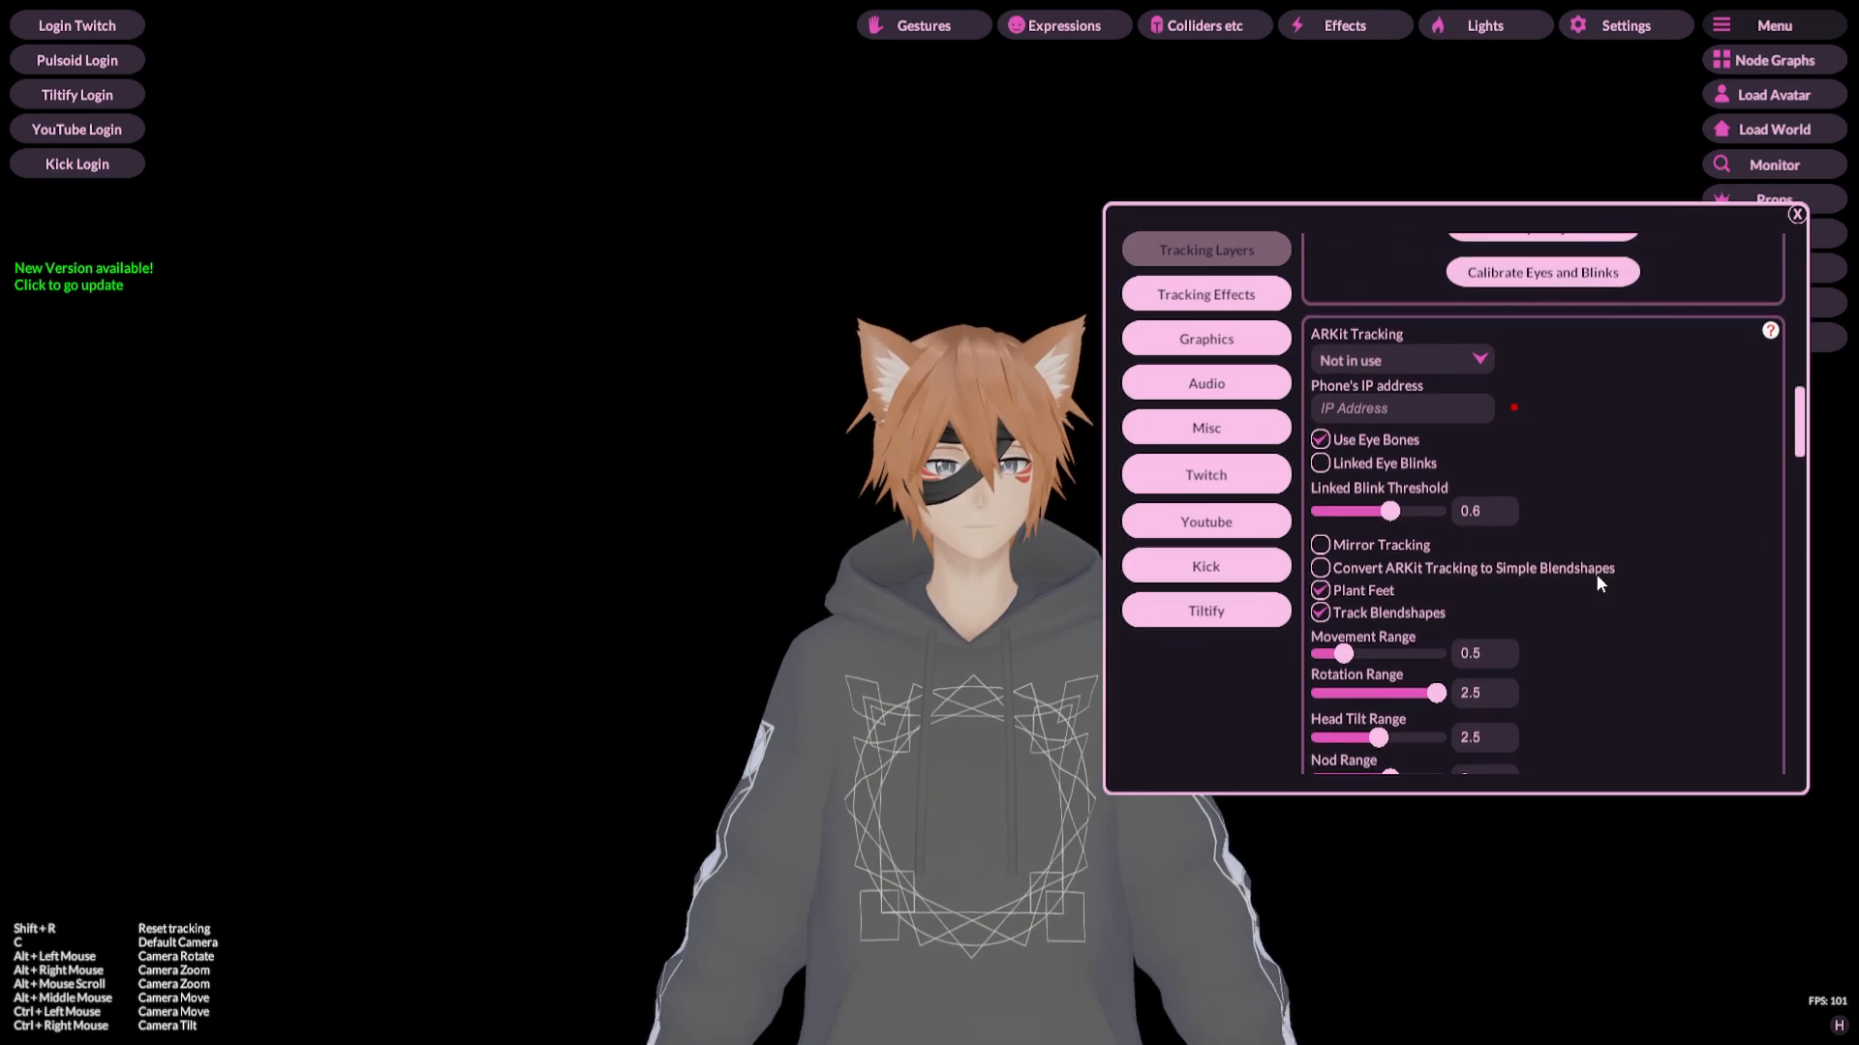
pyautogui.scroll(1, 1594, 575)
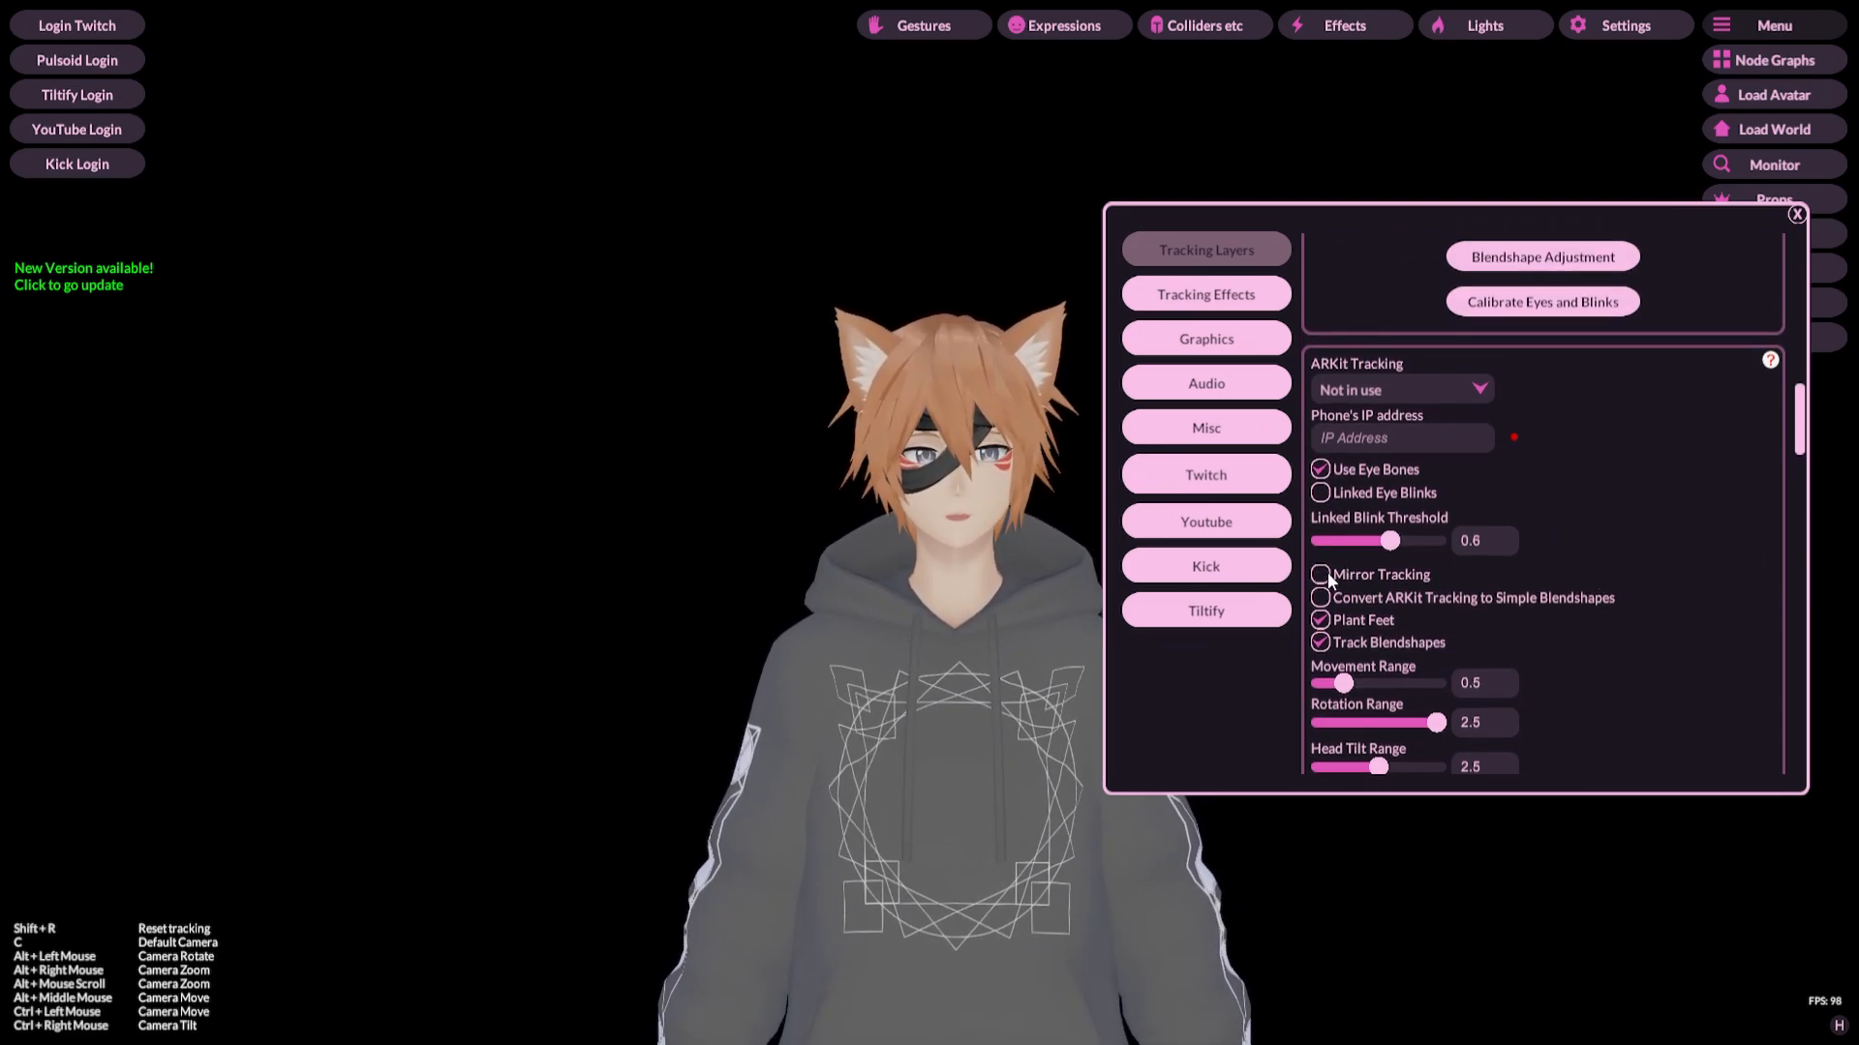
pyautogui.scroll(1, 1635, 618)
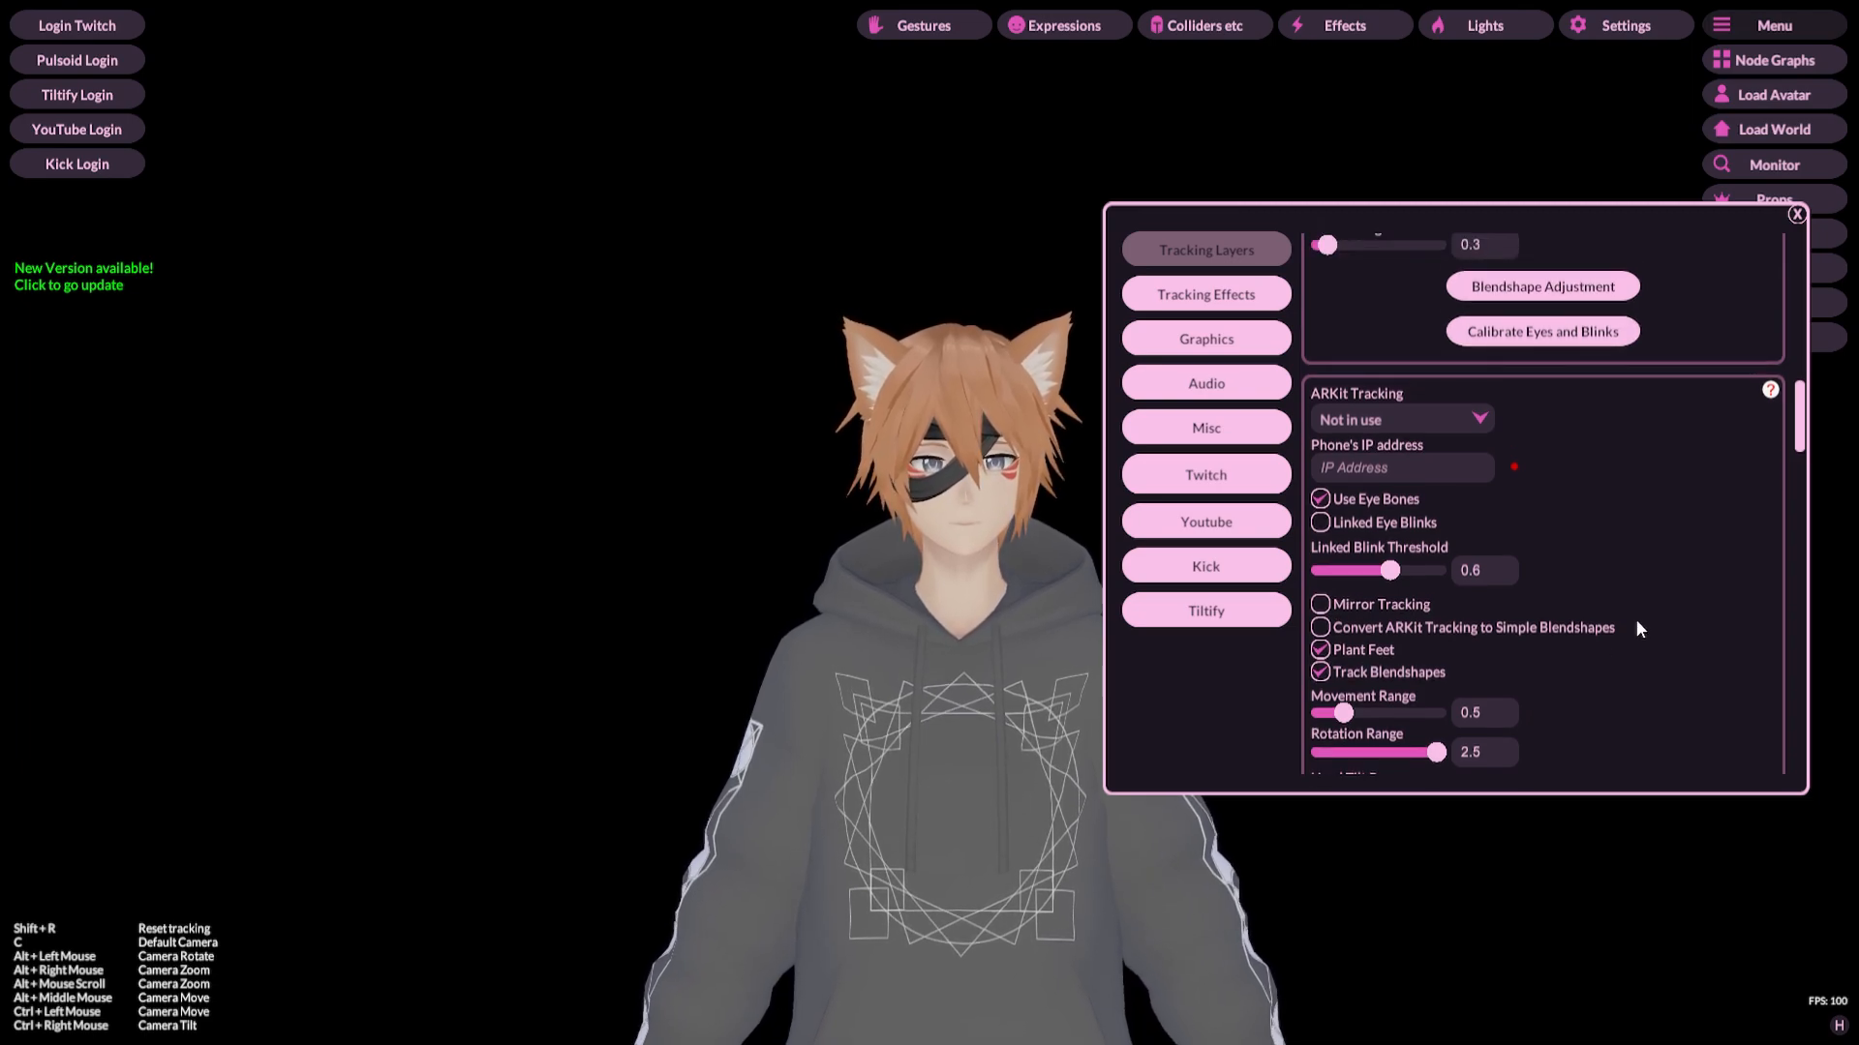
pyautogui.scroll(-3, 1636, 627)
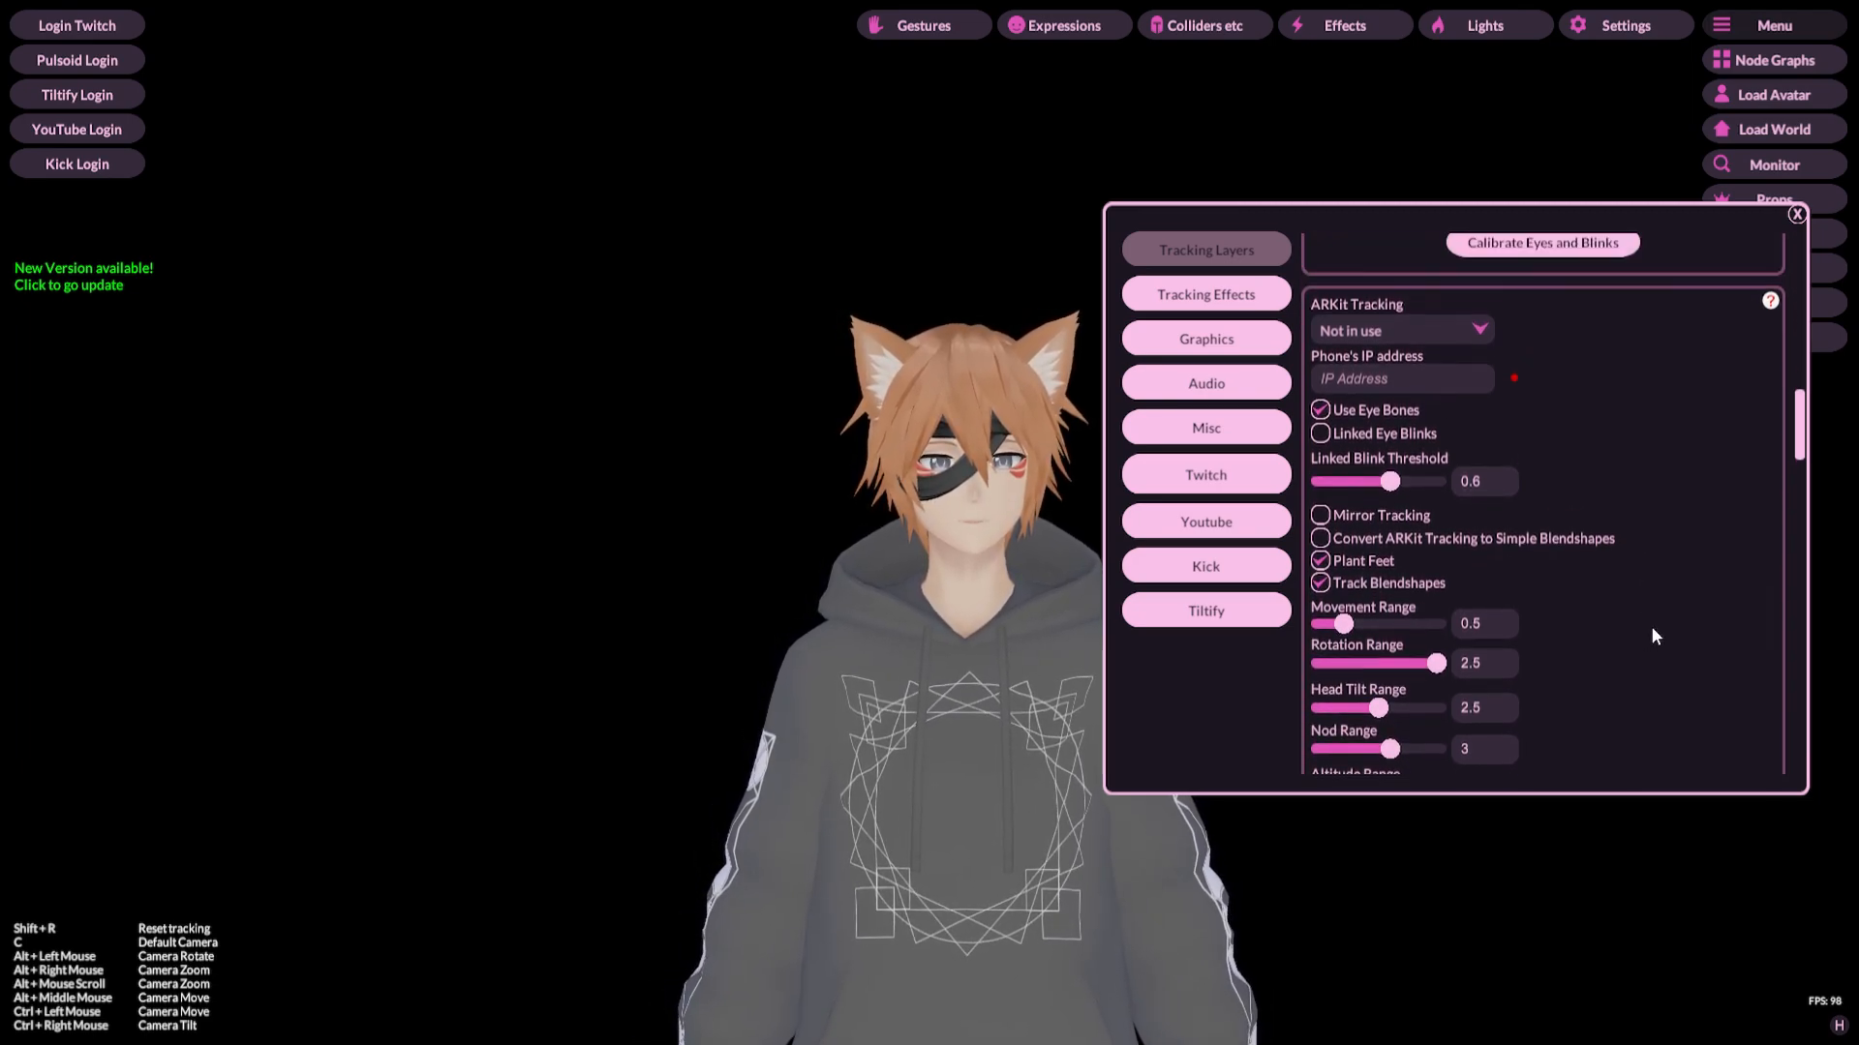
pyautogui.scroll(12, 1763, 534)
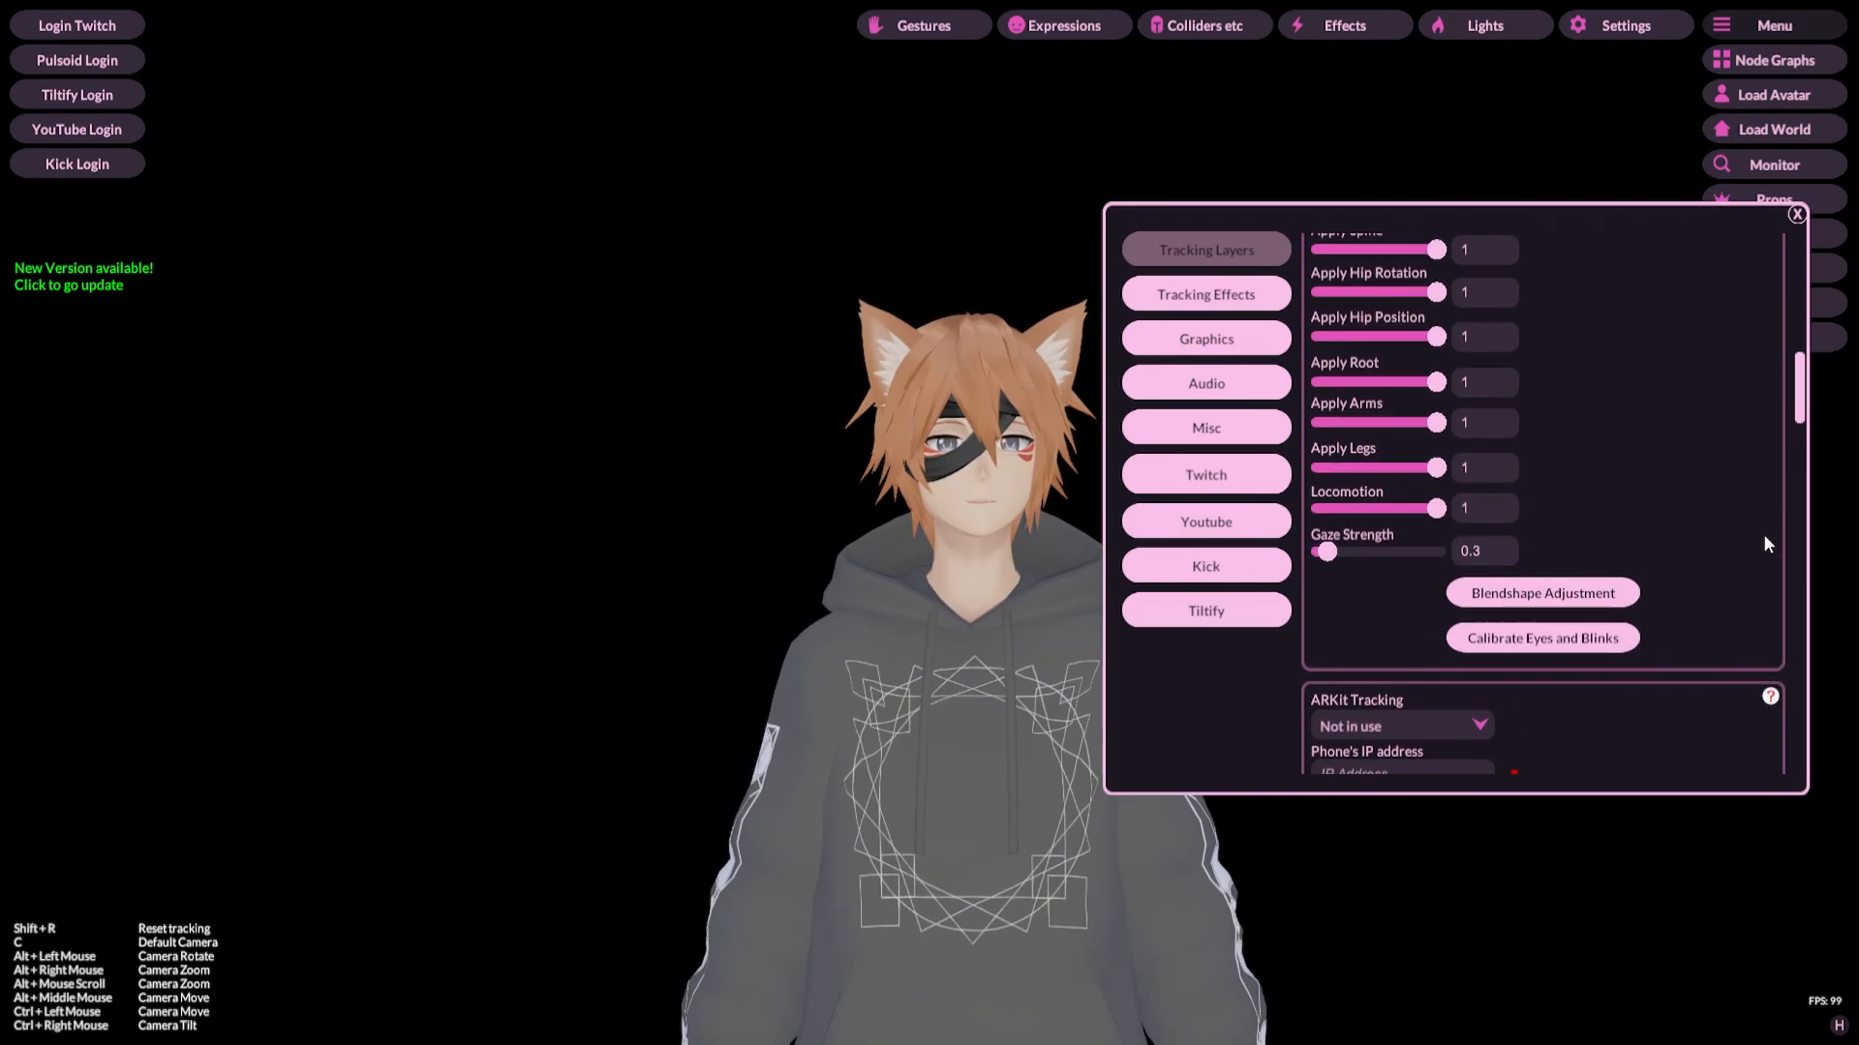
pyautogui.scroll(12, 1764, 534)
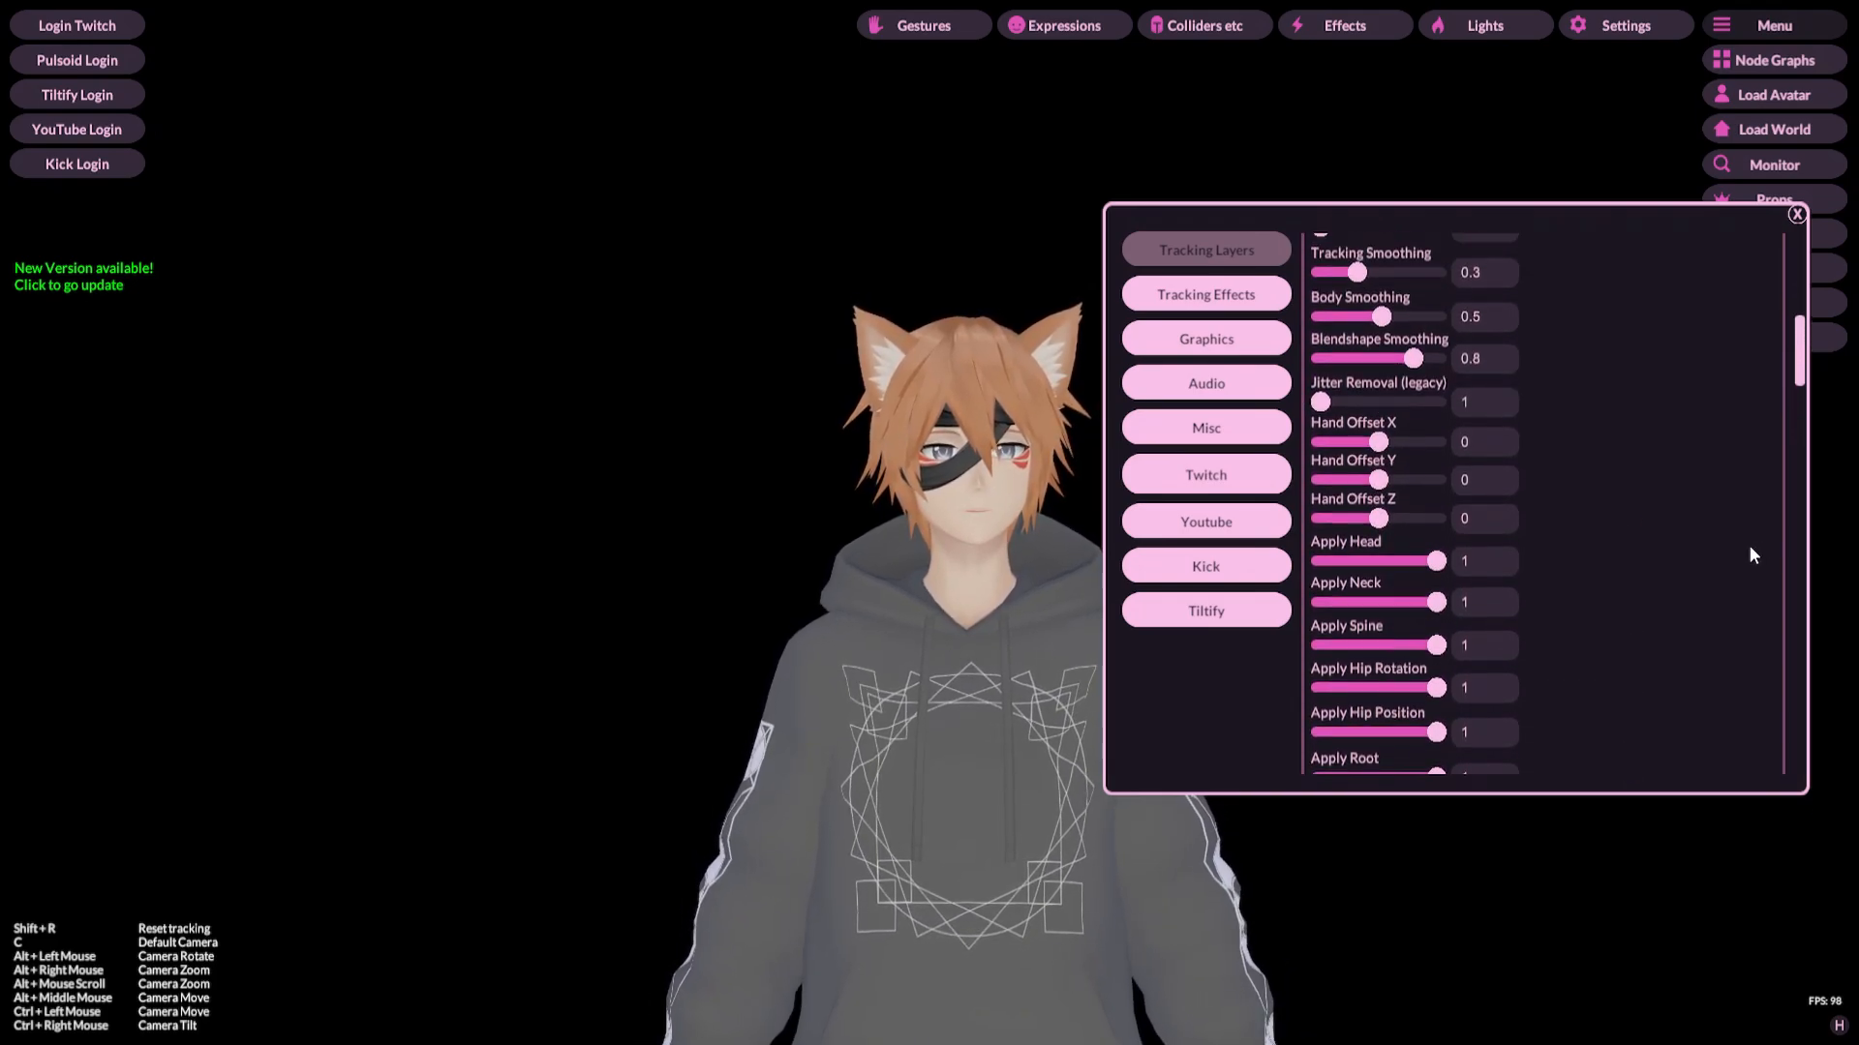
pyautogui.scroll(11, 1750, 547)
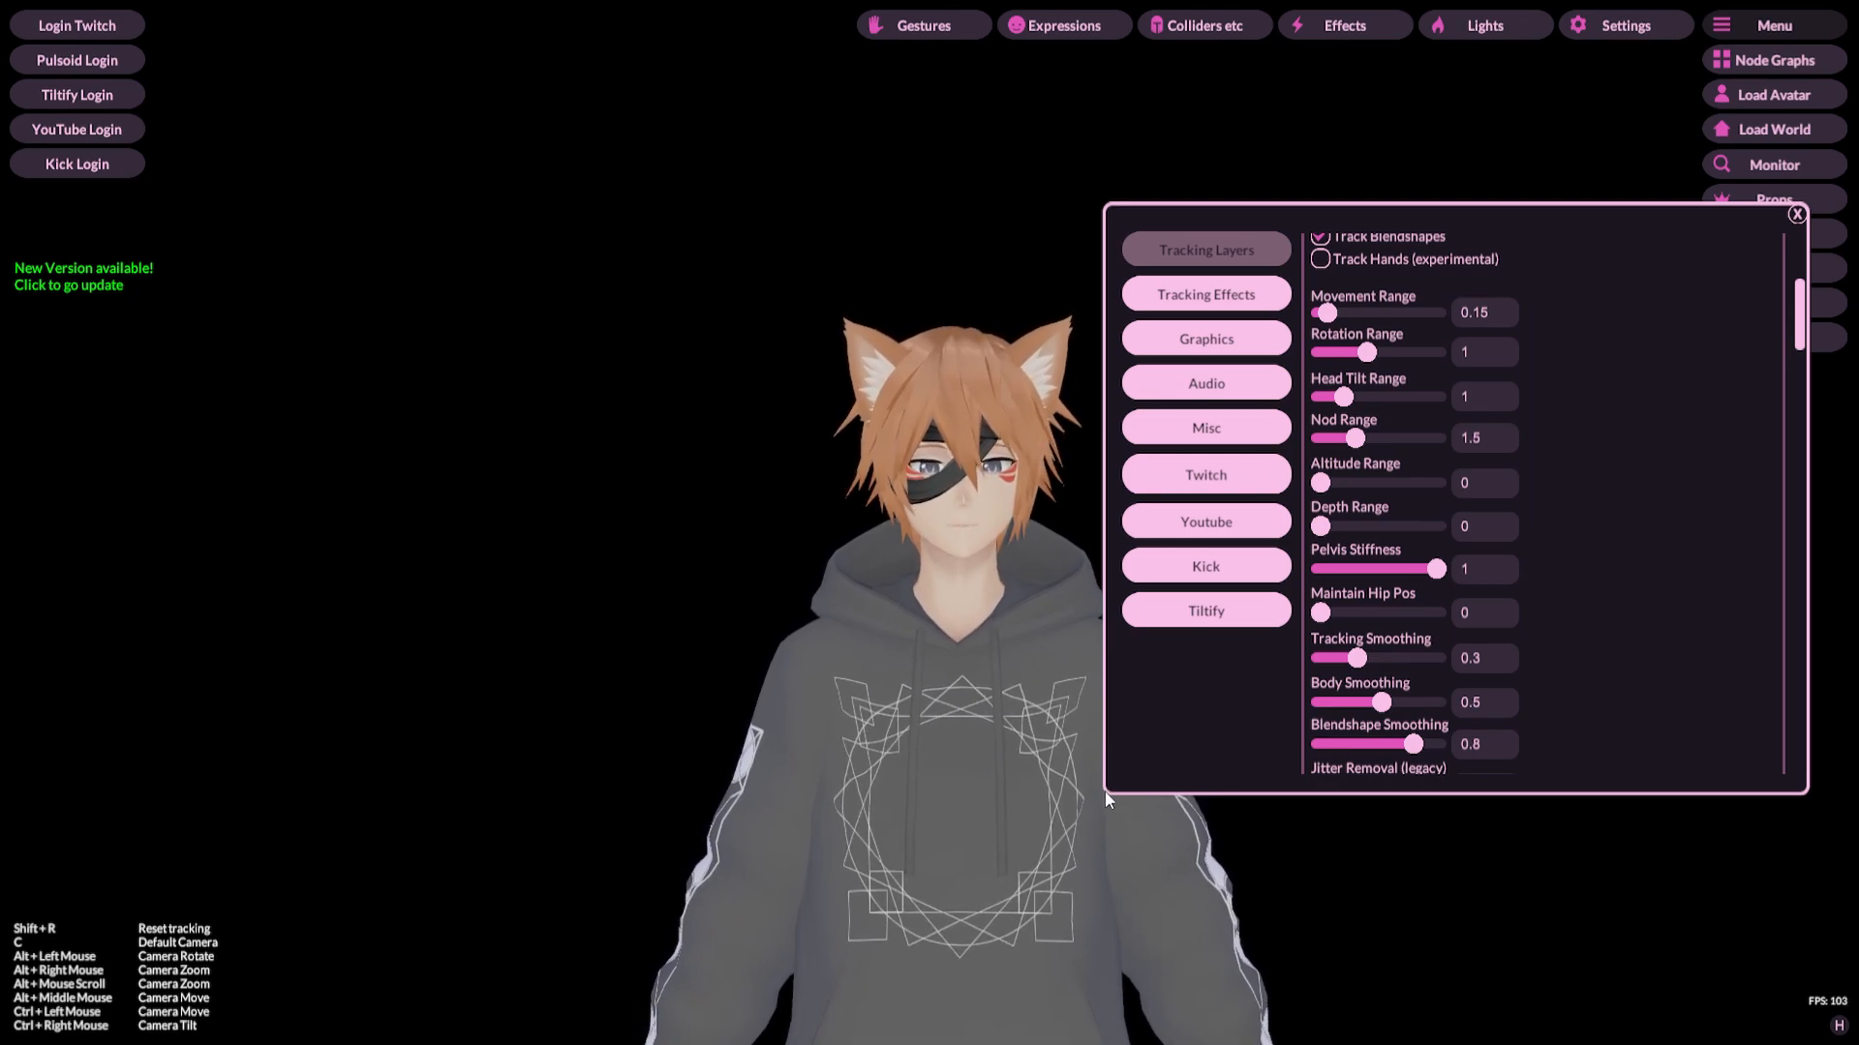
pyautogui.moveTo(1100, 792); pyautogui.dragTo(1135, 811)
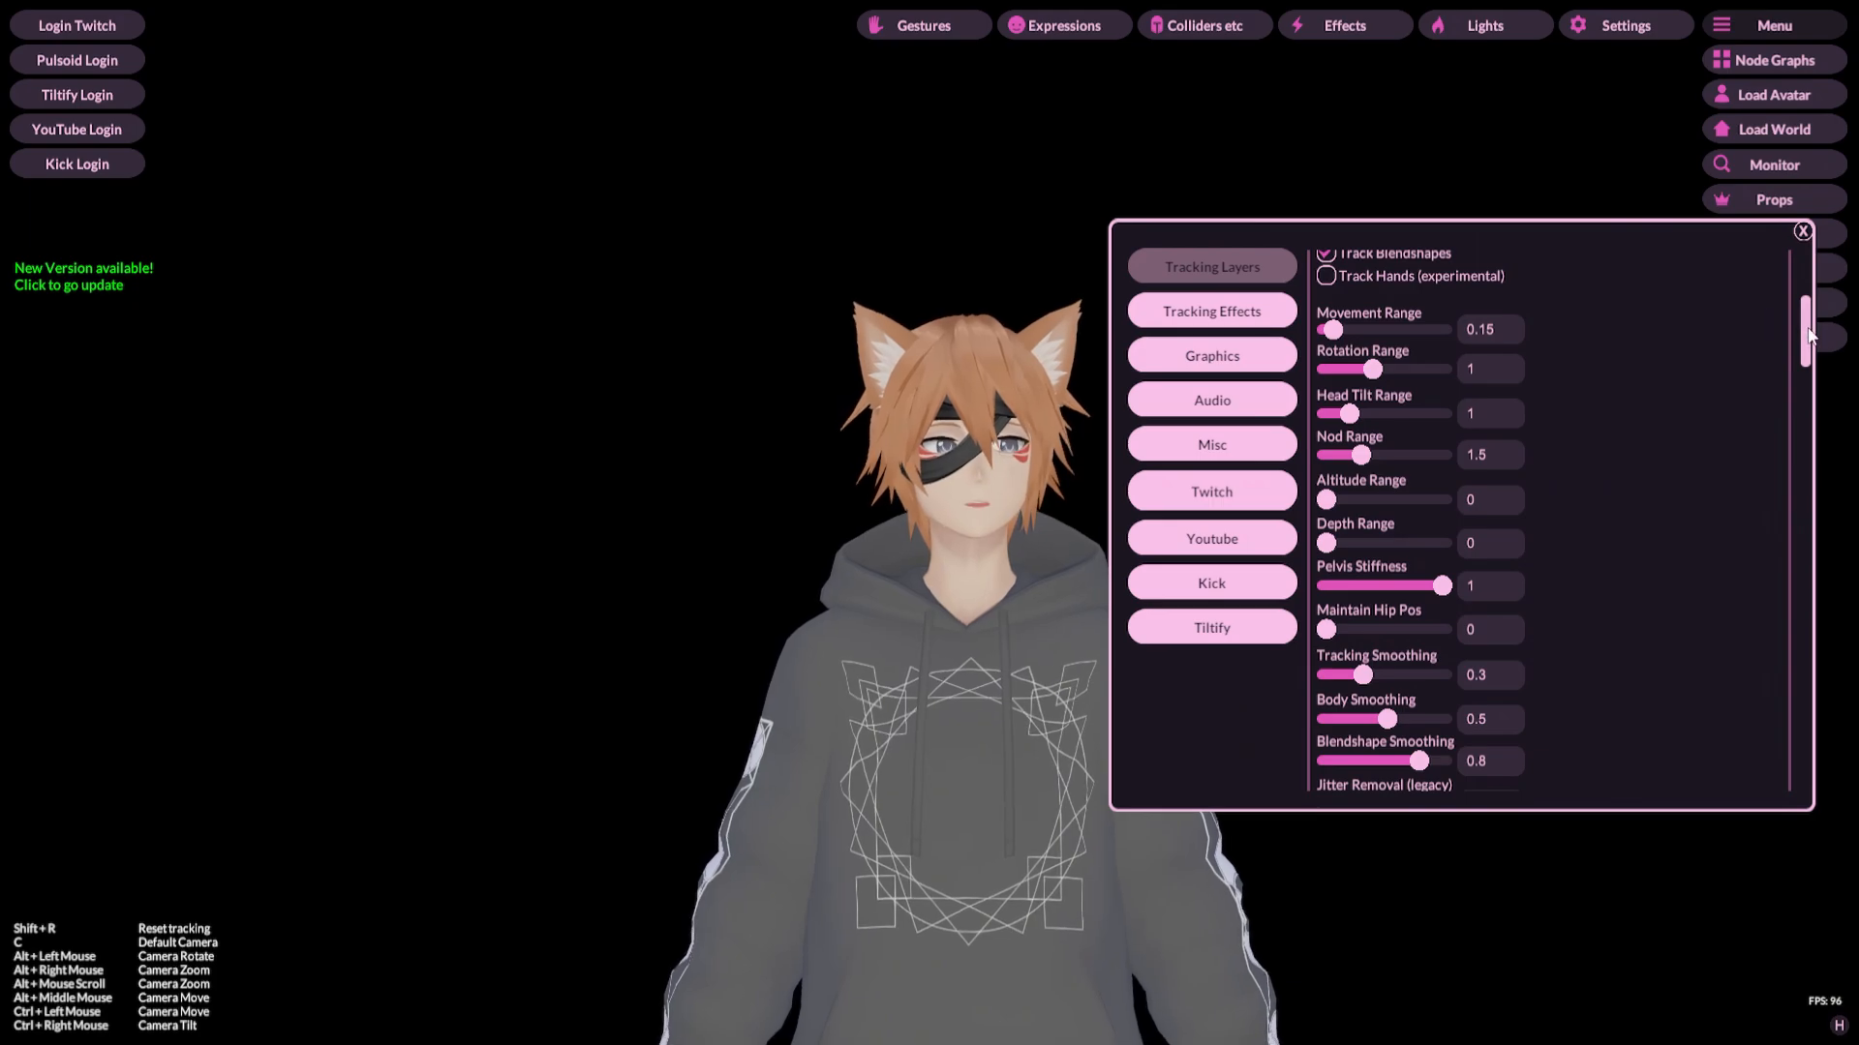
# Step: Scroll to the top of the Tracking Layers settings and uncheck Plant Feet under Web Camera Tracking
pyautogui.moveTo(1807, 334); pyautogui.dragTo(1795, 286)
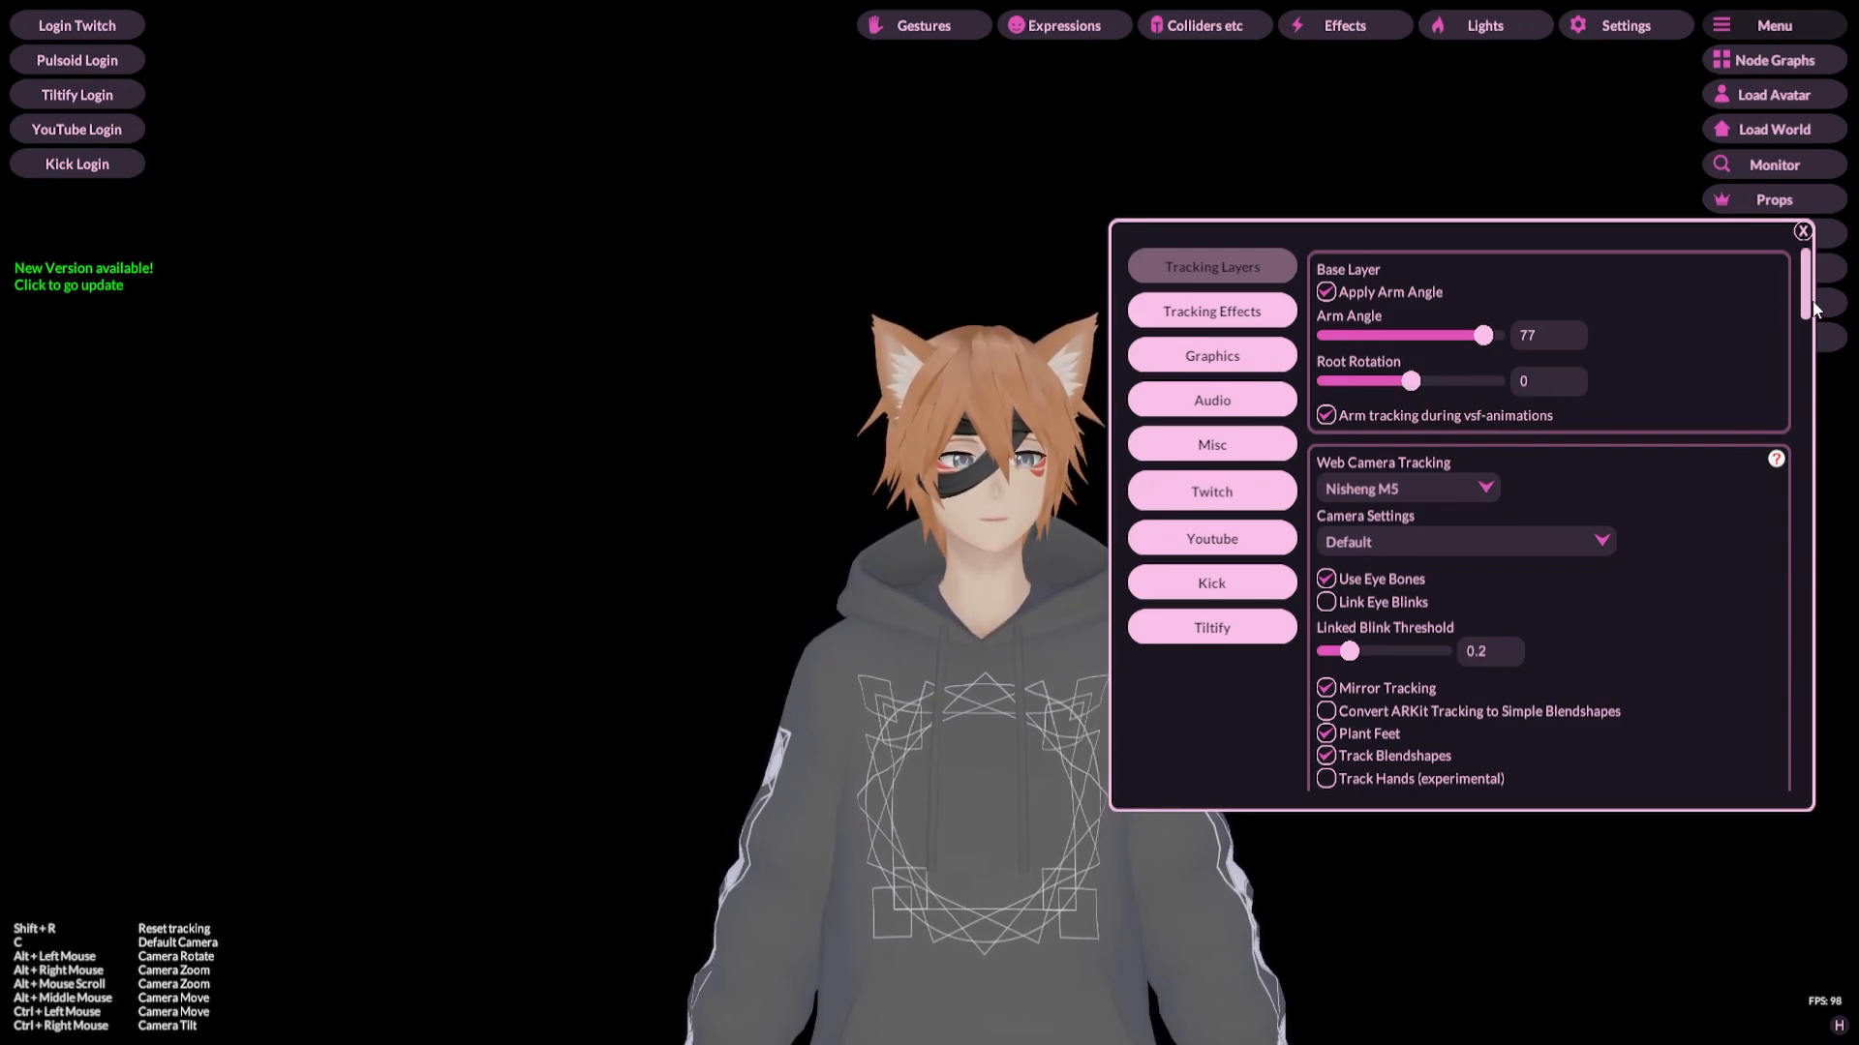
pyautogui.moveTo(1807, 312); pyautogui.dragTo(1807, 339)
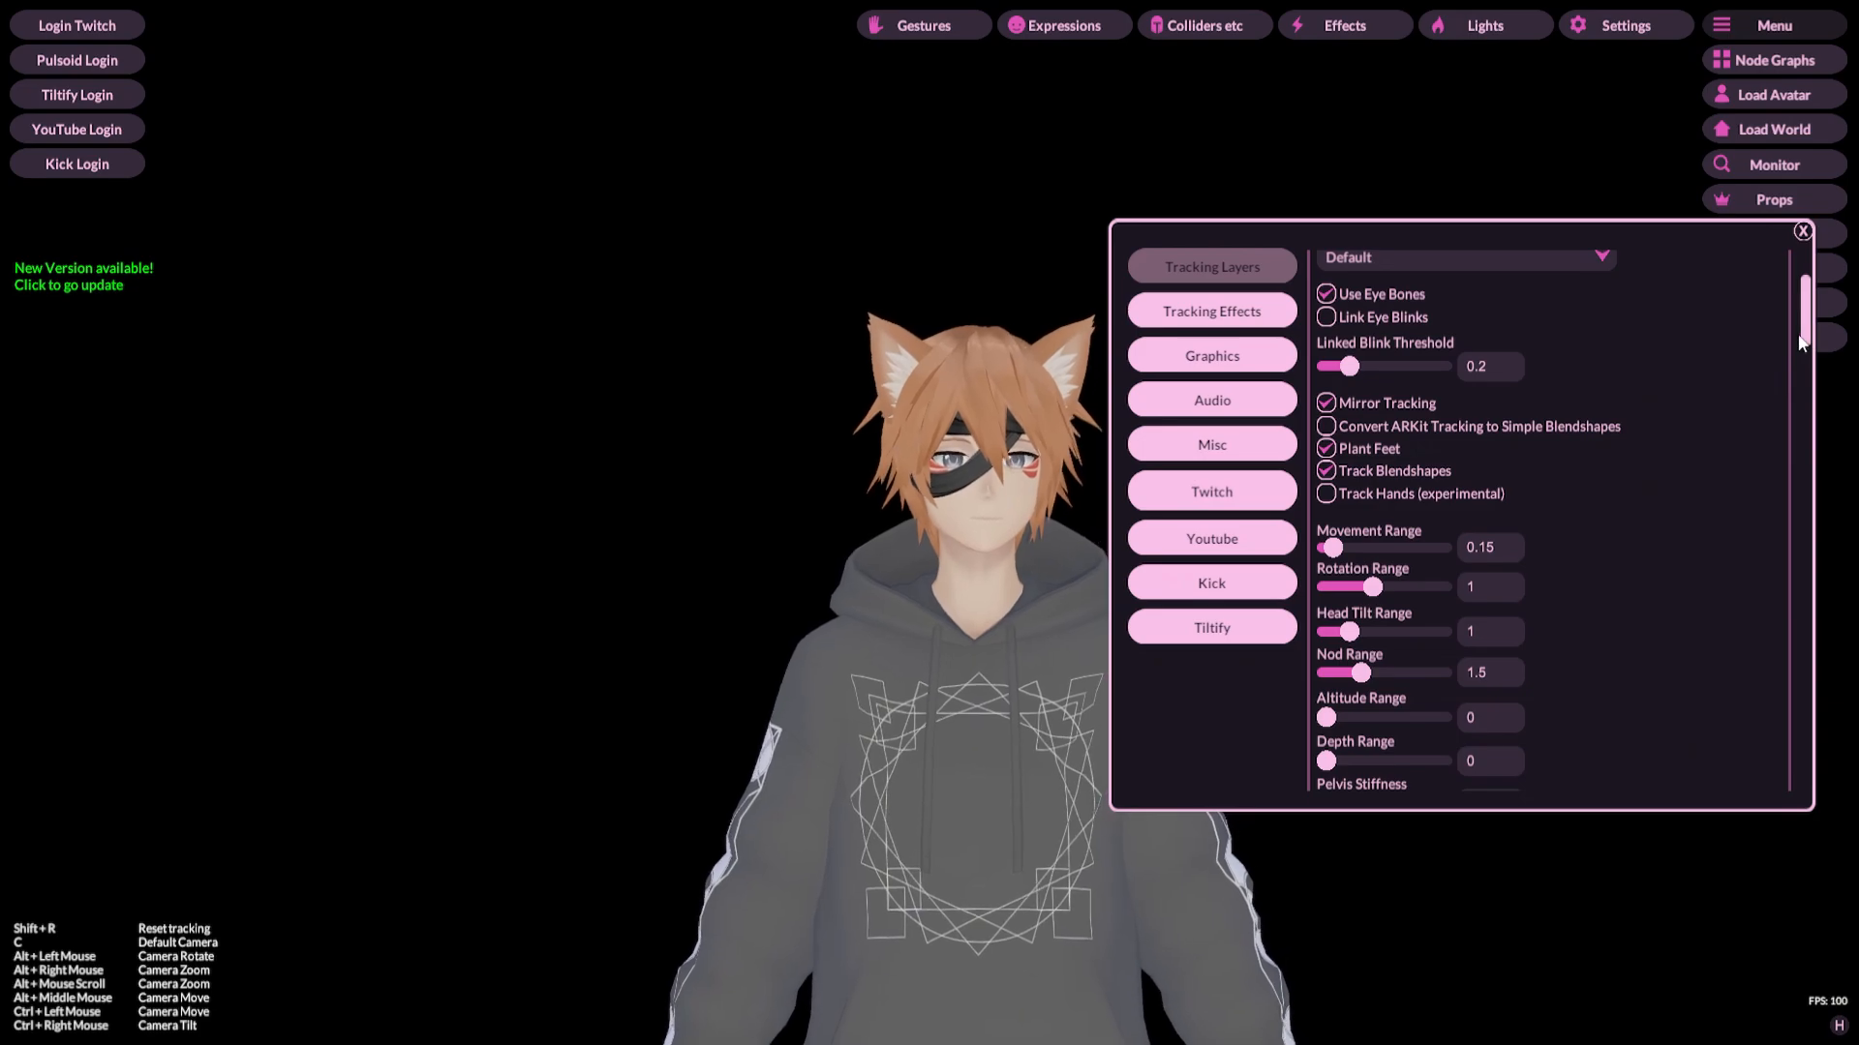
pyautogui.moveTo(1796, 339); pyautogui.dragTo(1779, 290)
pyautogui.moveTo(1726, 519); pyautogui.dragTo(1721, 453)
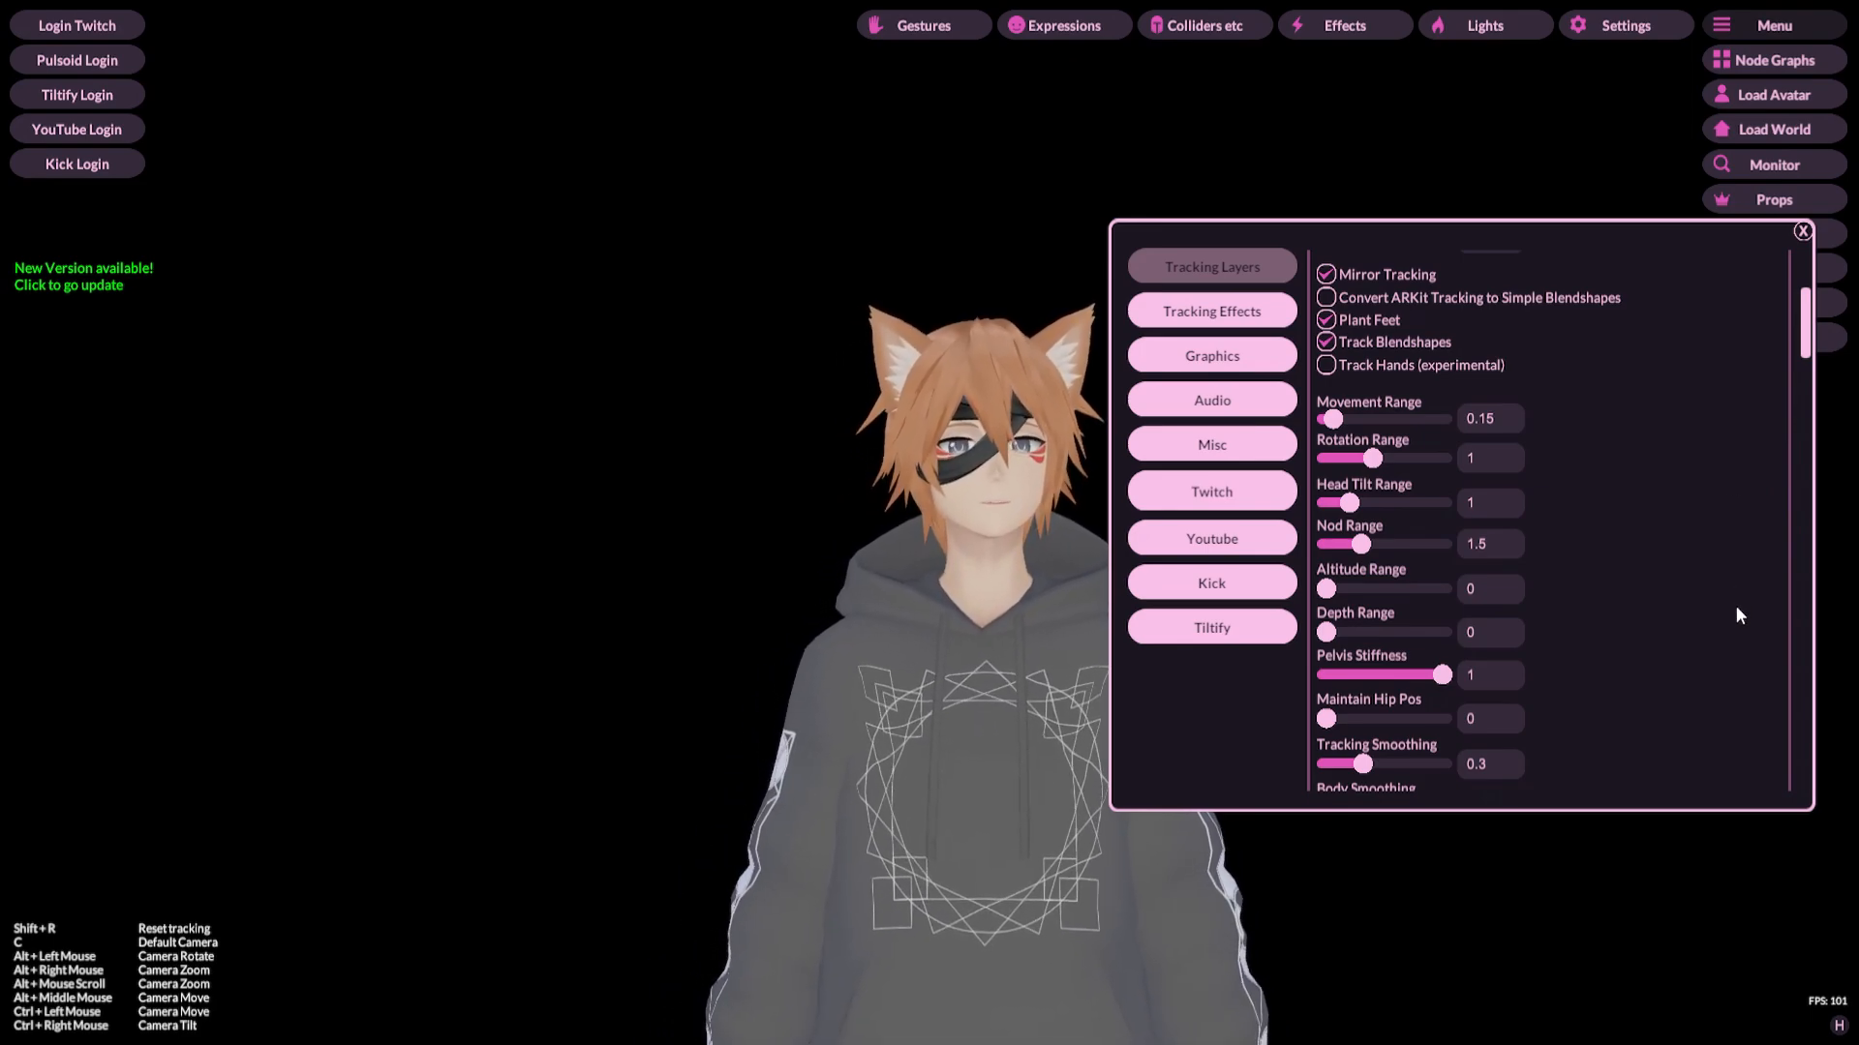
pyautogui.moveTo(1733, 598); pyautogui.dragTo(1727, 540)
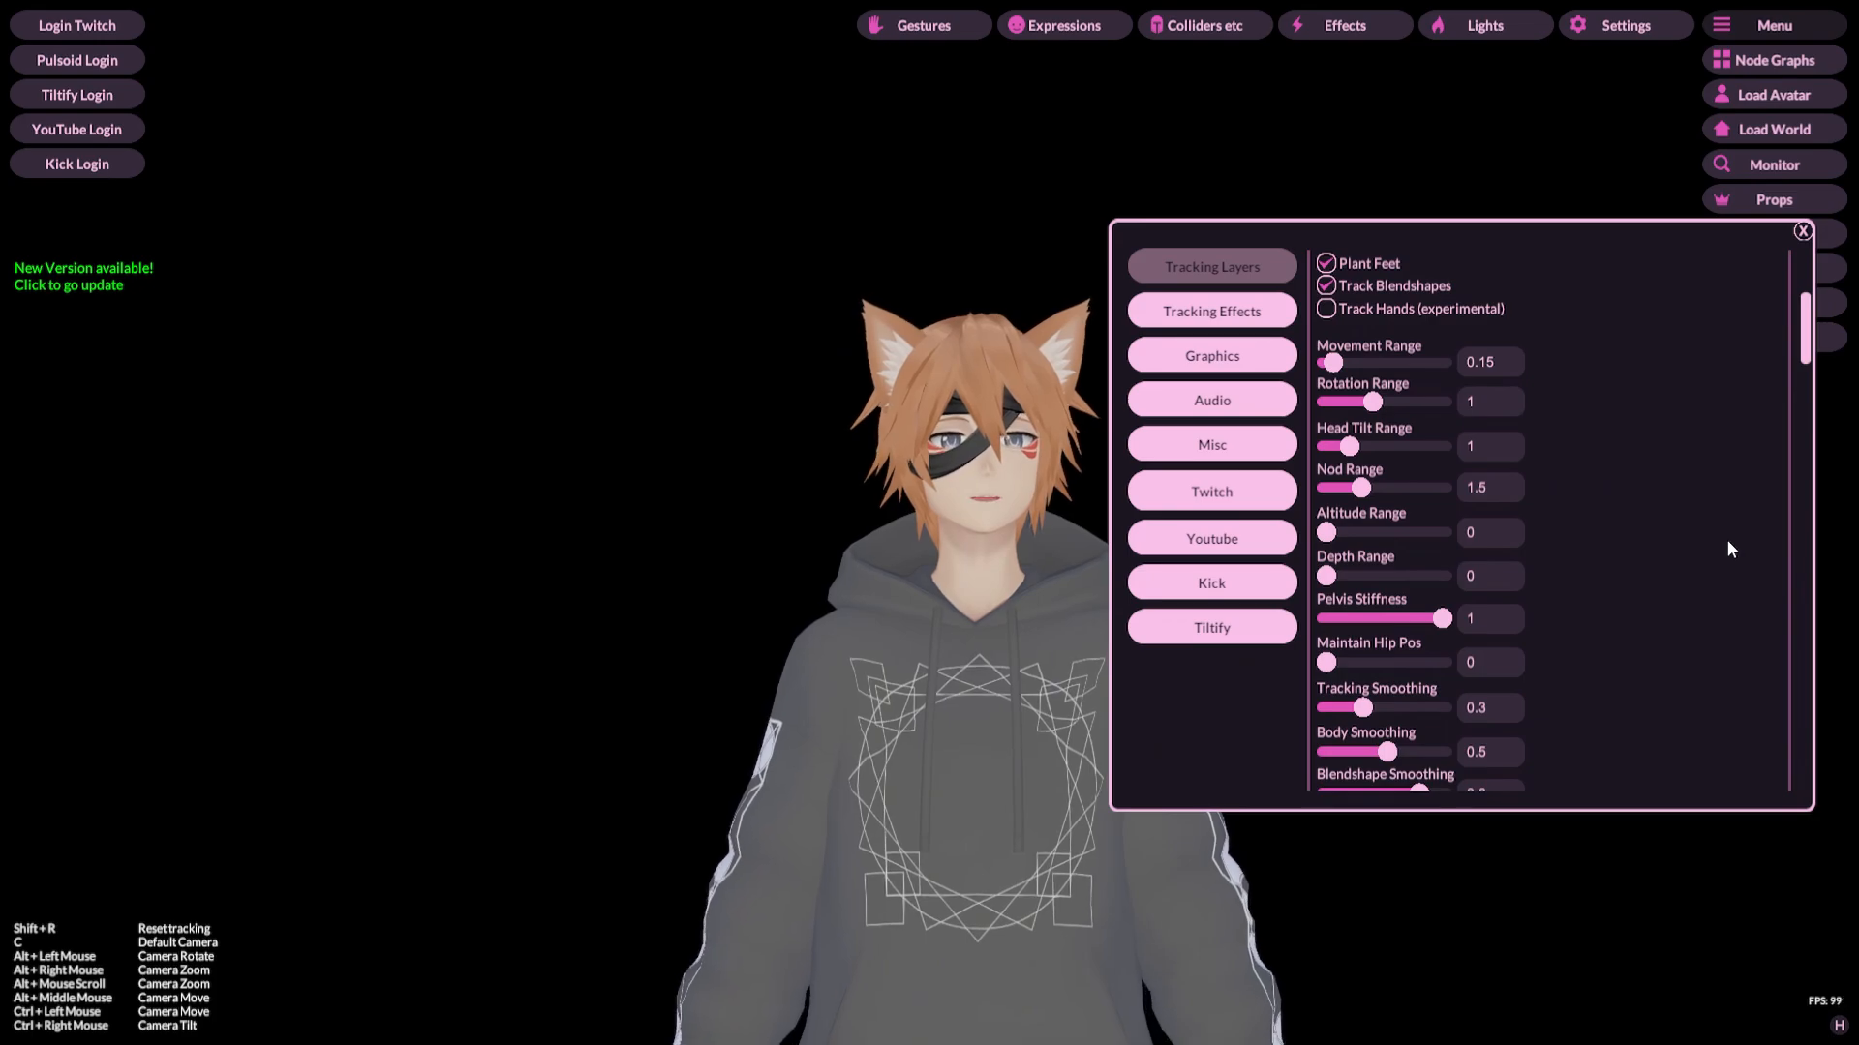
pyautogui.click(1327, 264)
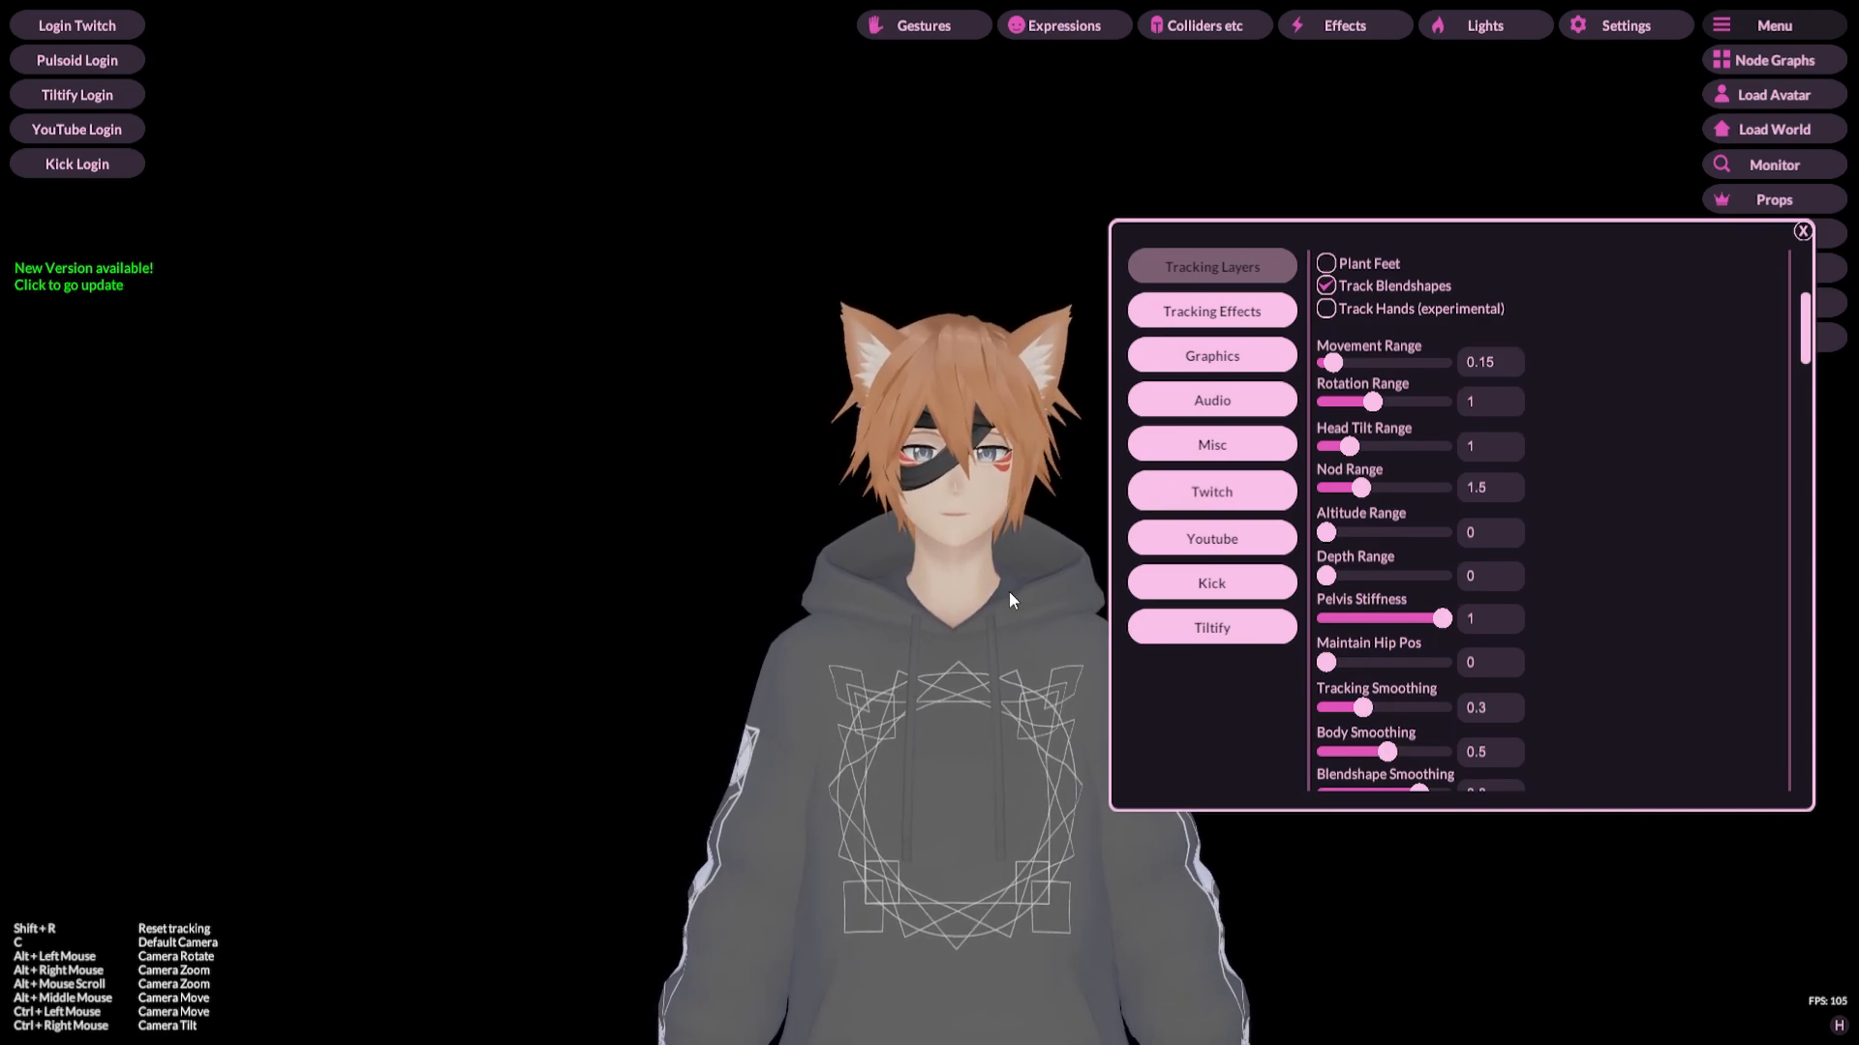
# Step: Zoom out to the full body and turn Plant Feet back on, then zoom back in
pyautogui.keyDown('alt'); pyautogui.scroll(-6, 1008, 593); pyautogui.keyUp('alt')
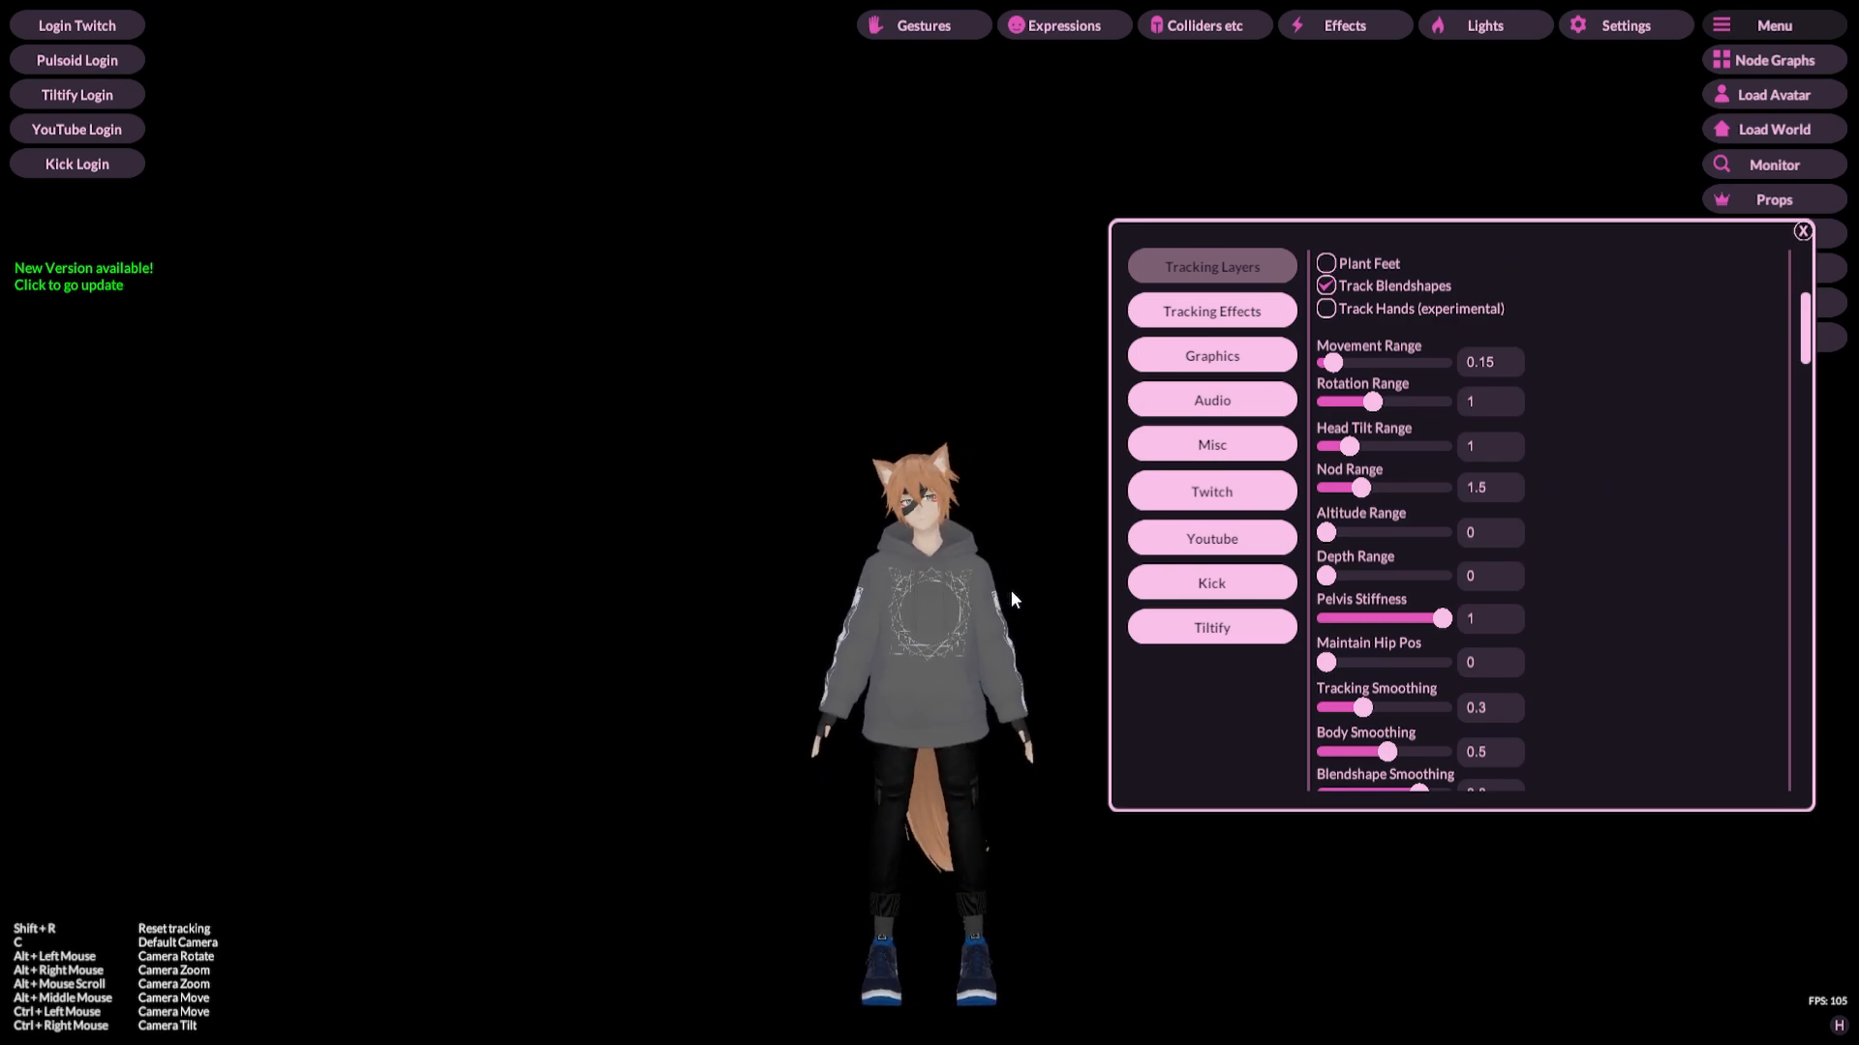
pyautogui.click(1328, 268)
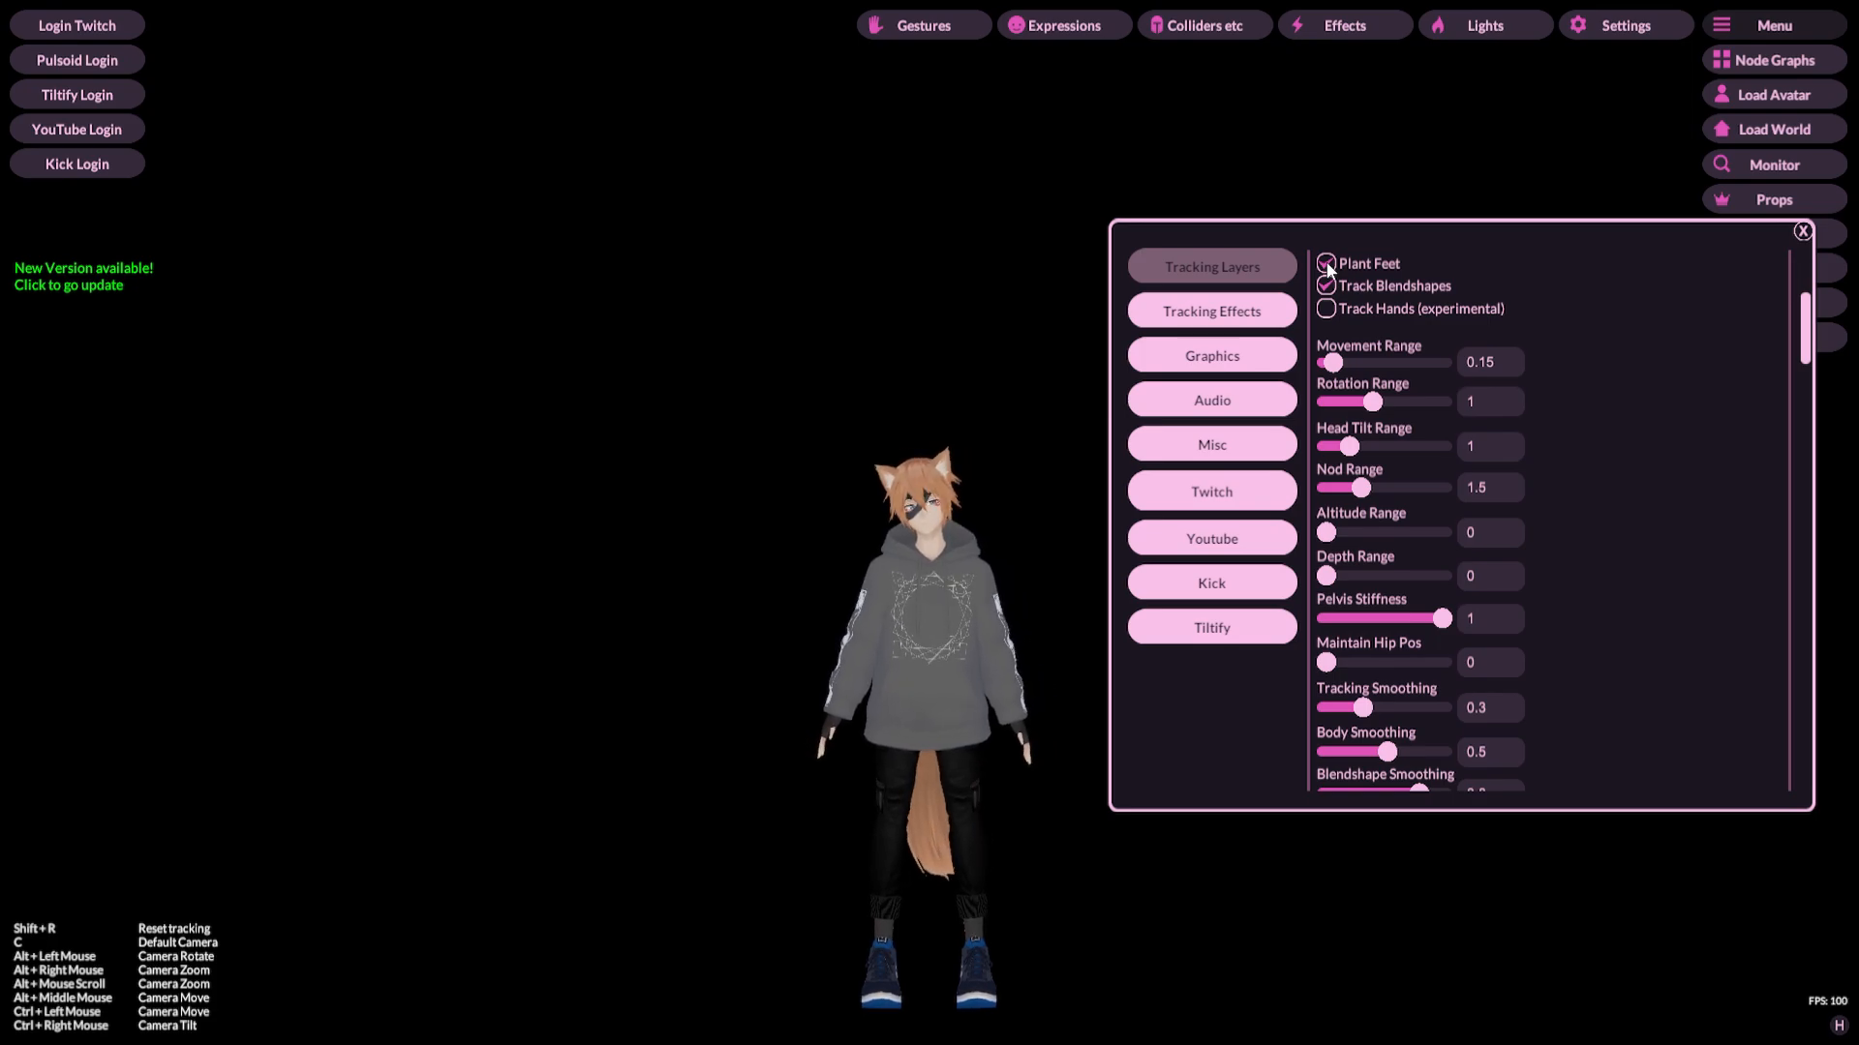
pyautogui.click(1329, 268)
pyautogui.click(1328, 263)
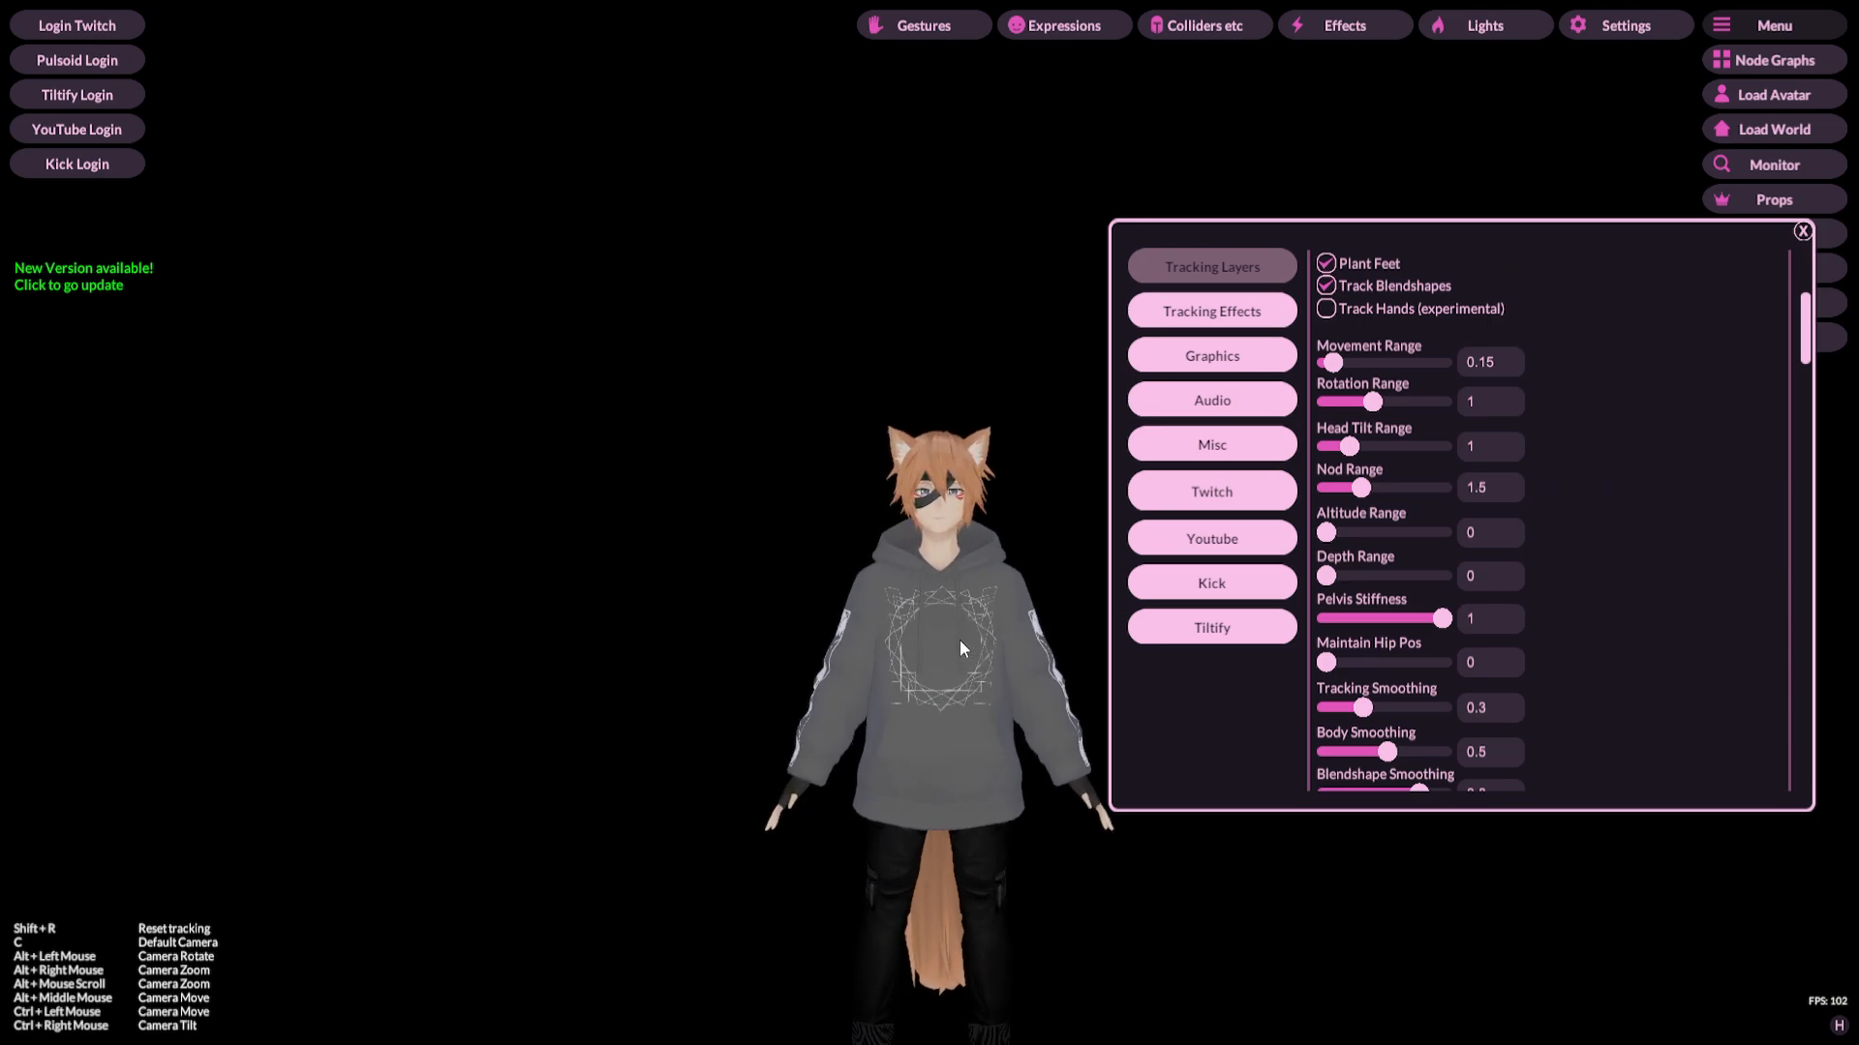
pyautogui.keyDown('alt'); pyautogui.scroll(5, 960, 641); pyautogui.keyUp('alt')
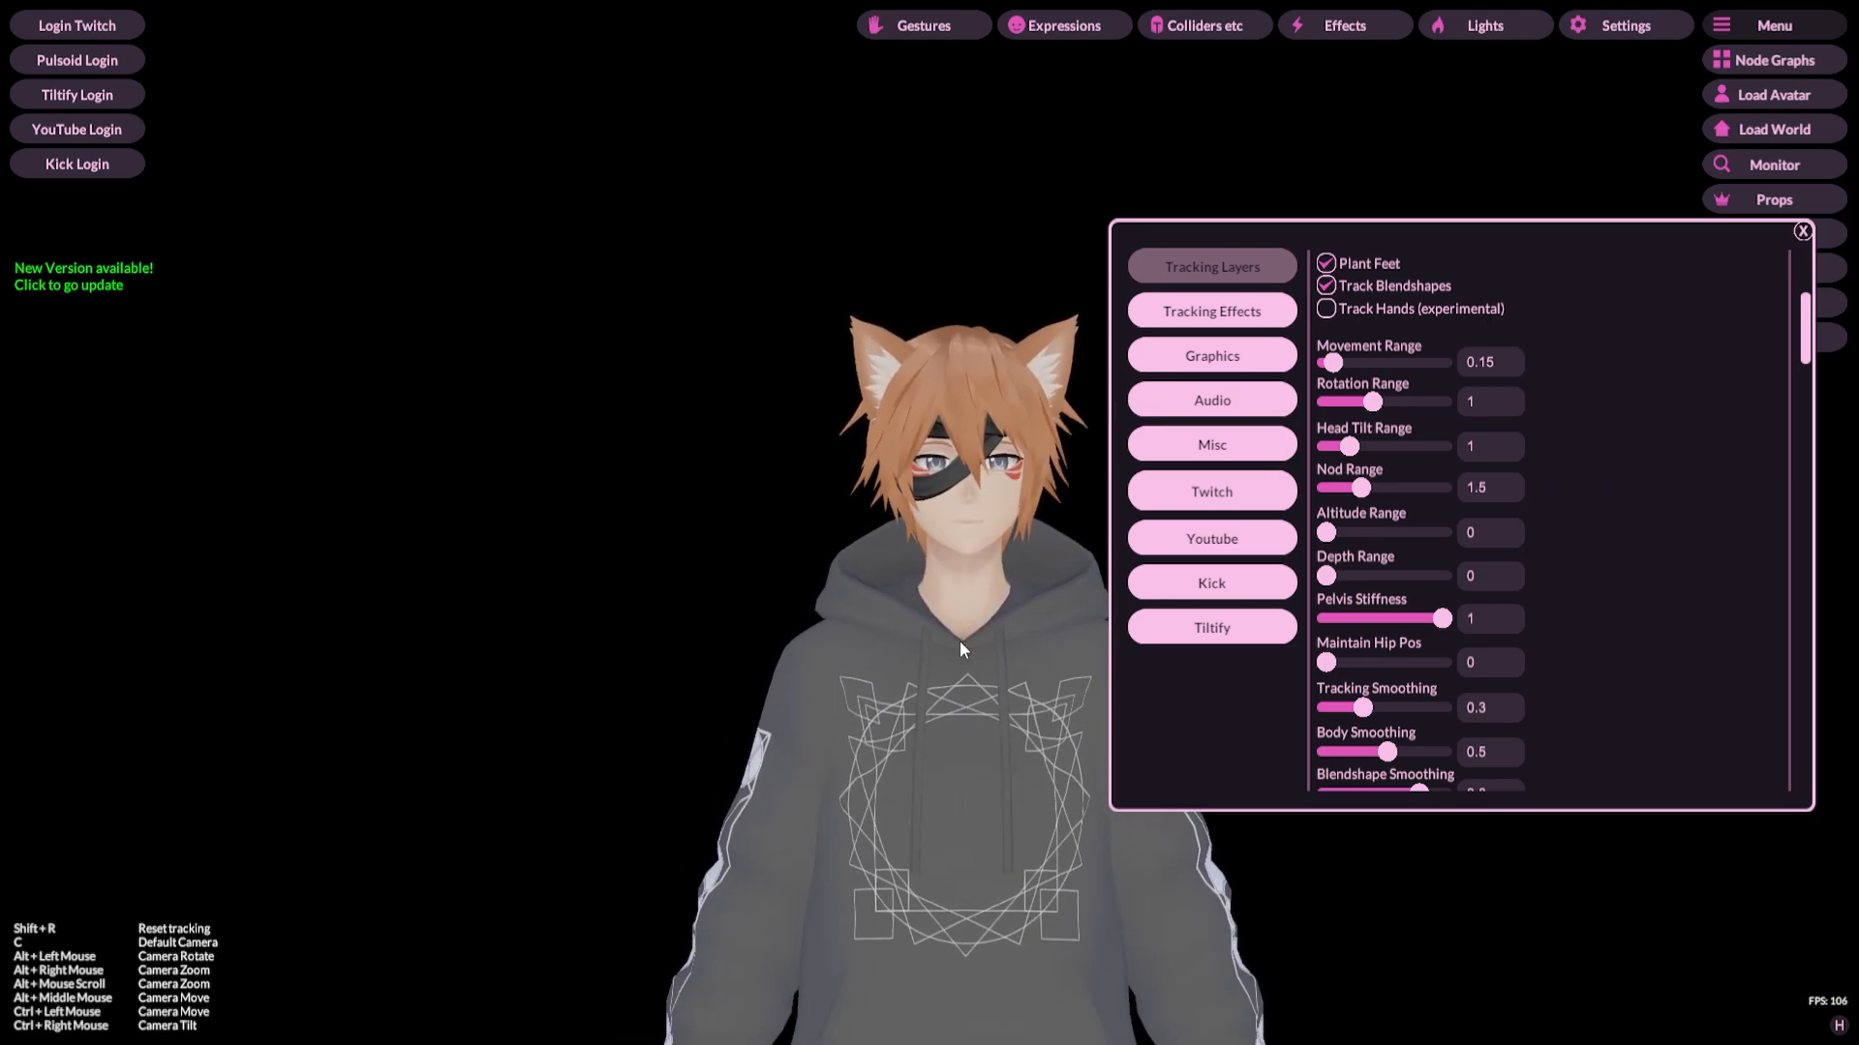
# Step: Scroll through the range, smoothing and hand offset settings below Plant Feet
pyautogui.scroll(-2, 1677, 380)
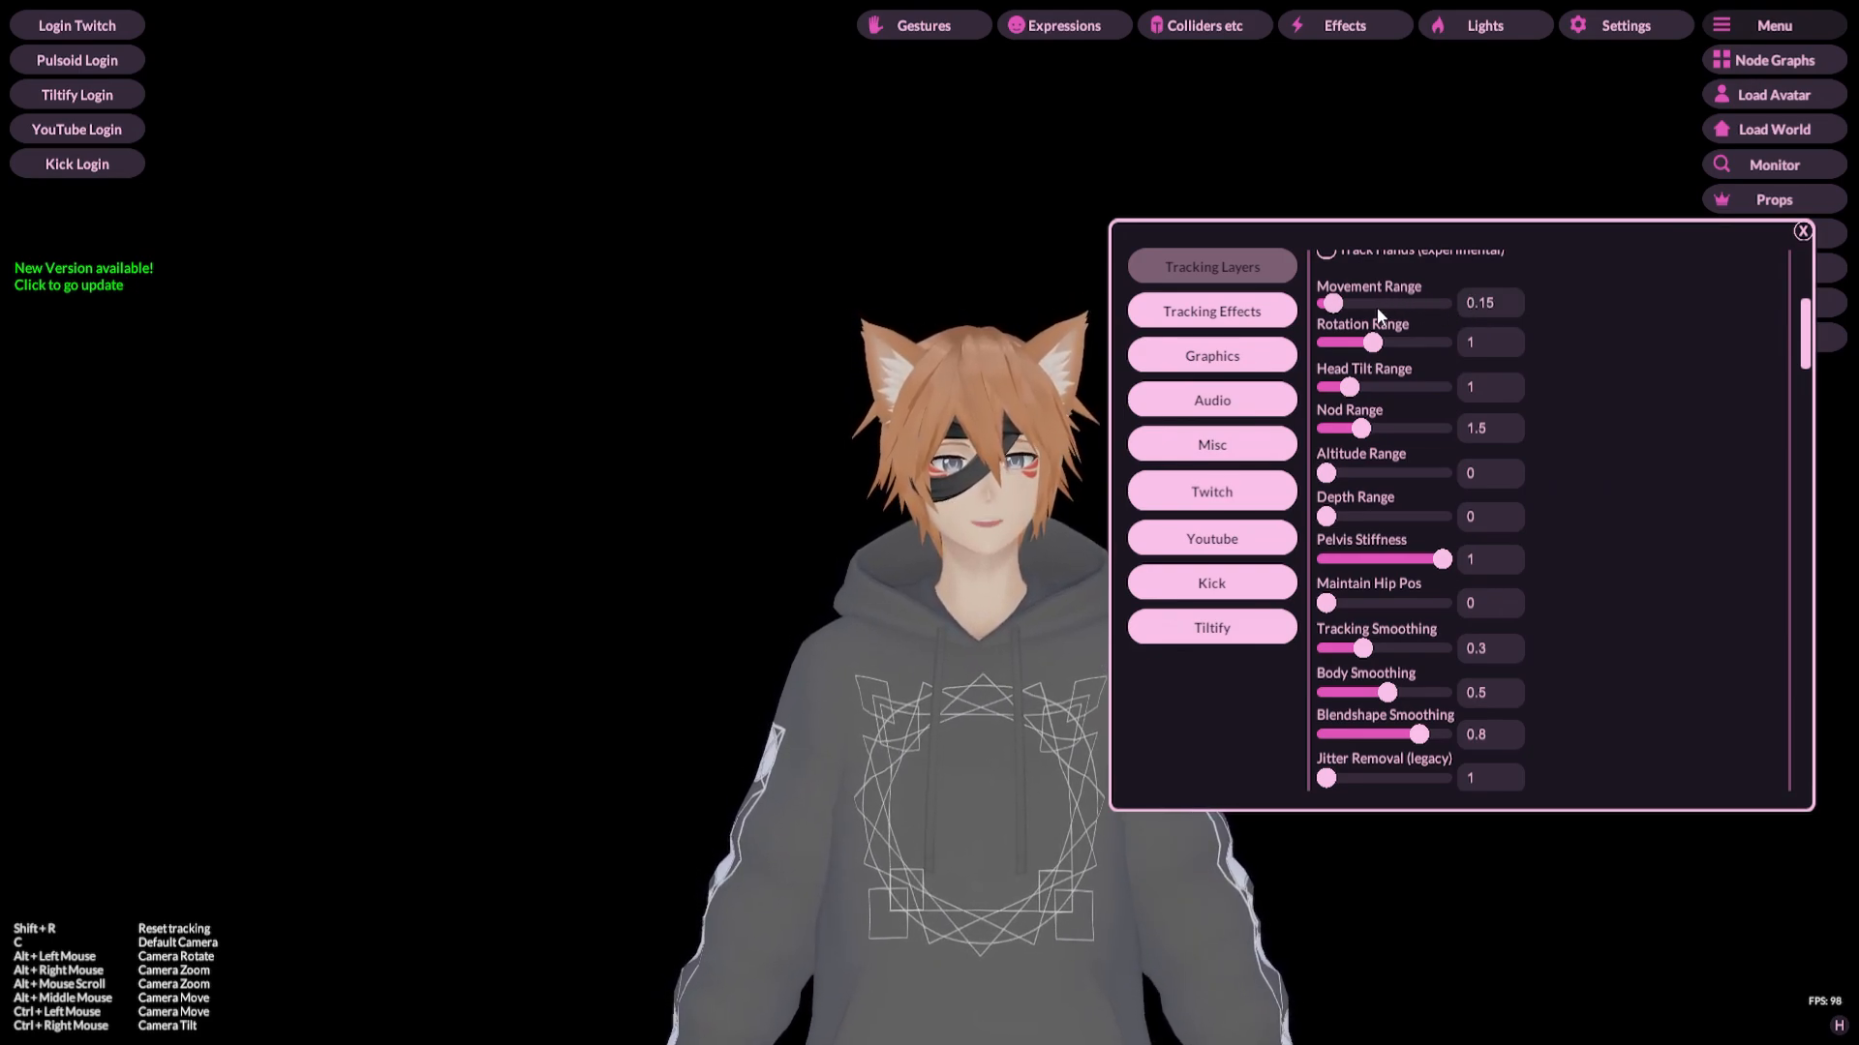
pyautogui.scroll(-1, 1548, 348)
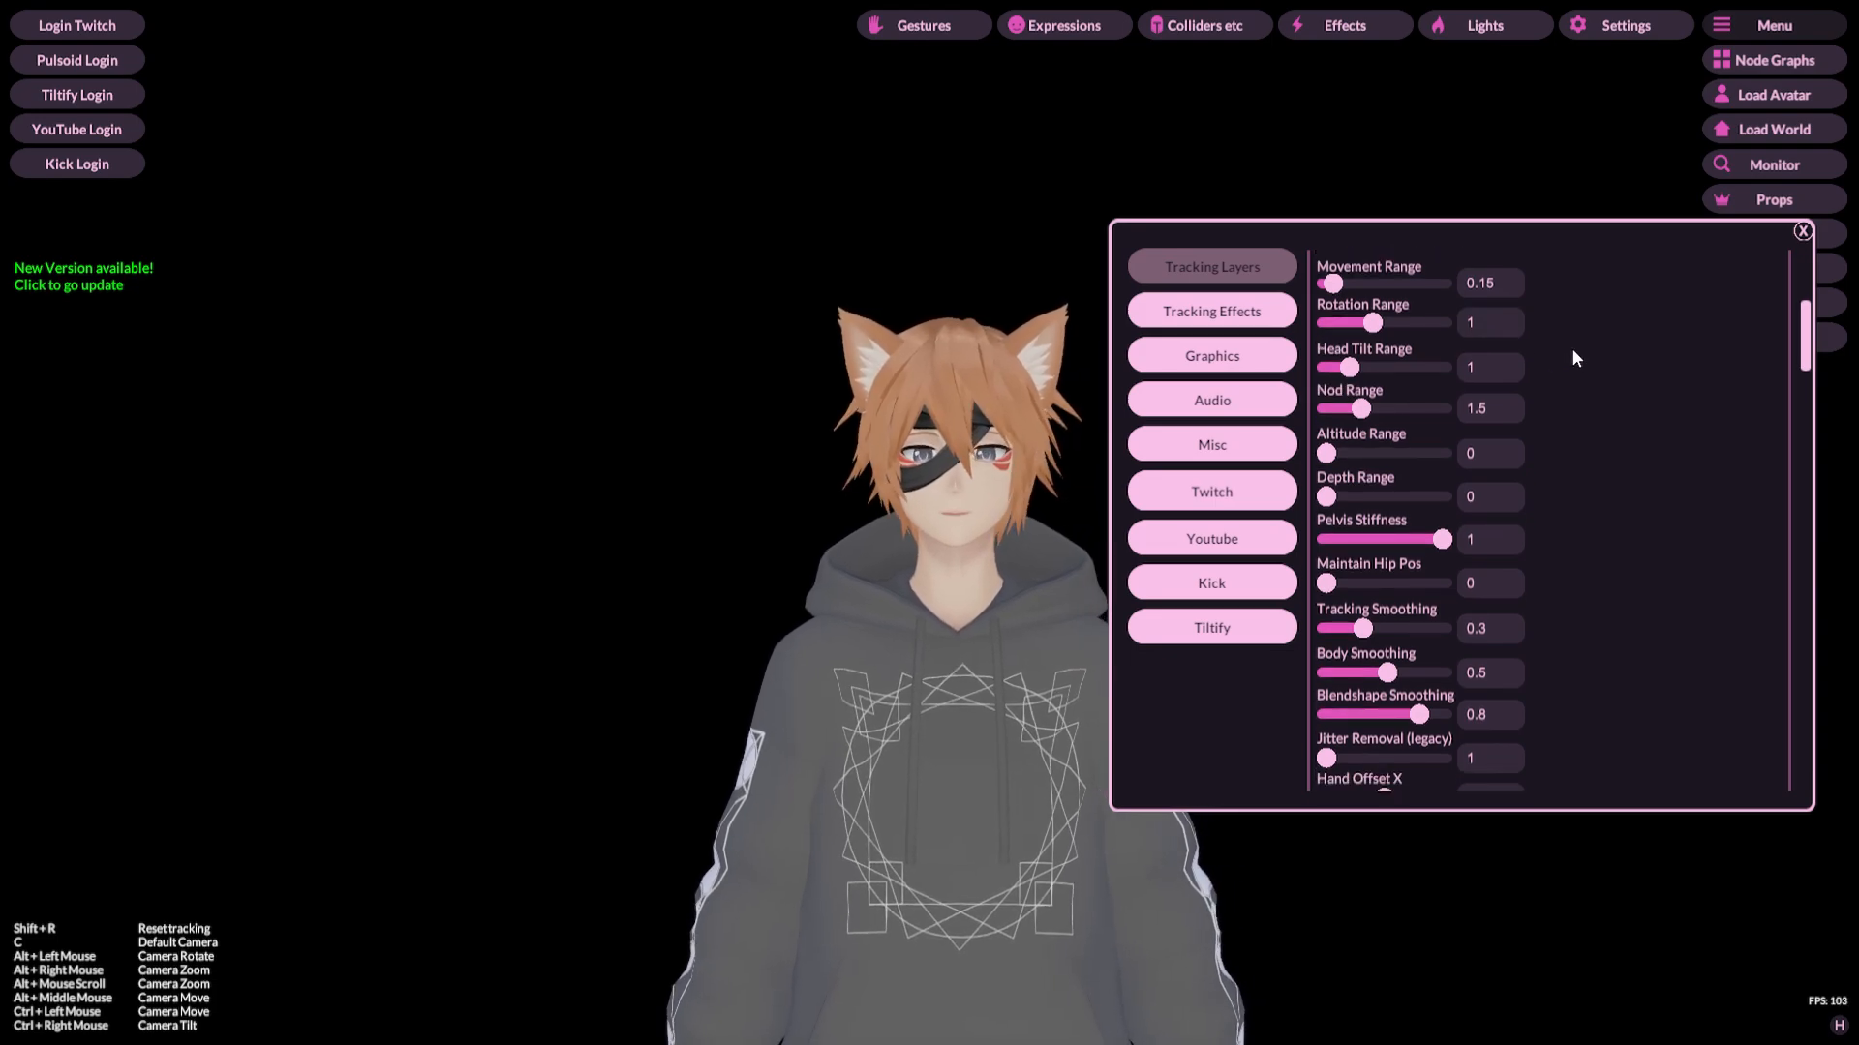
pyautogui.scroll(-1, 1572, 351)
pyautogui.scroll(-1, 1573, 358)
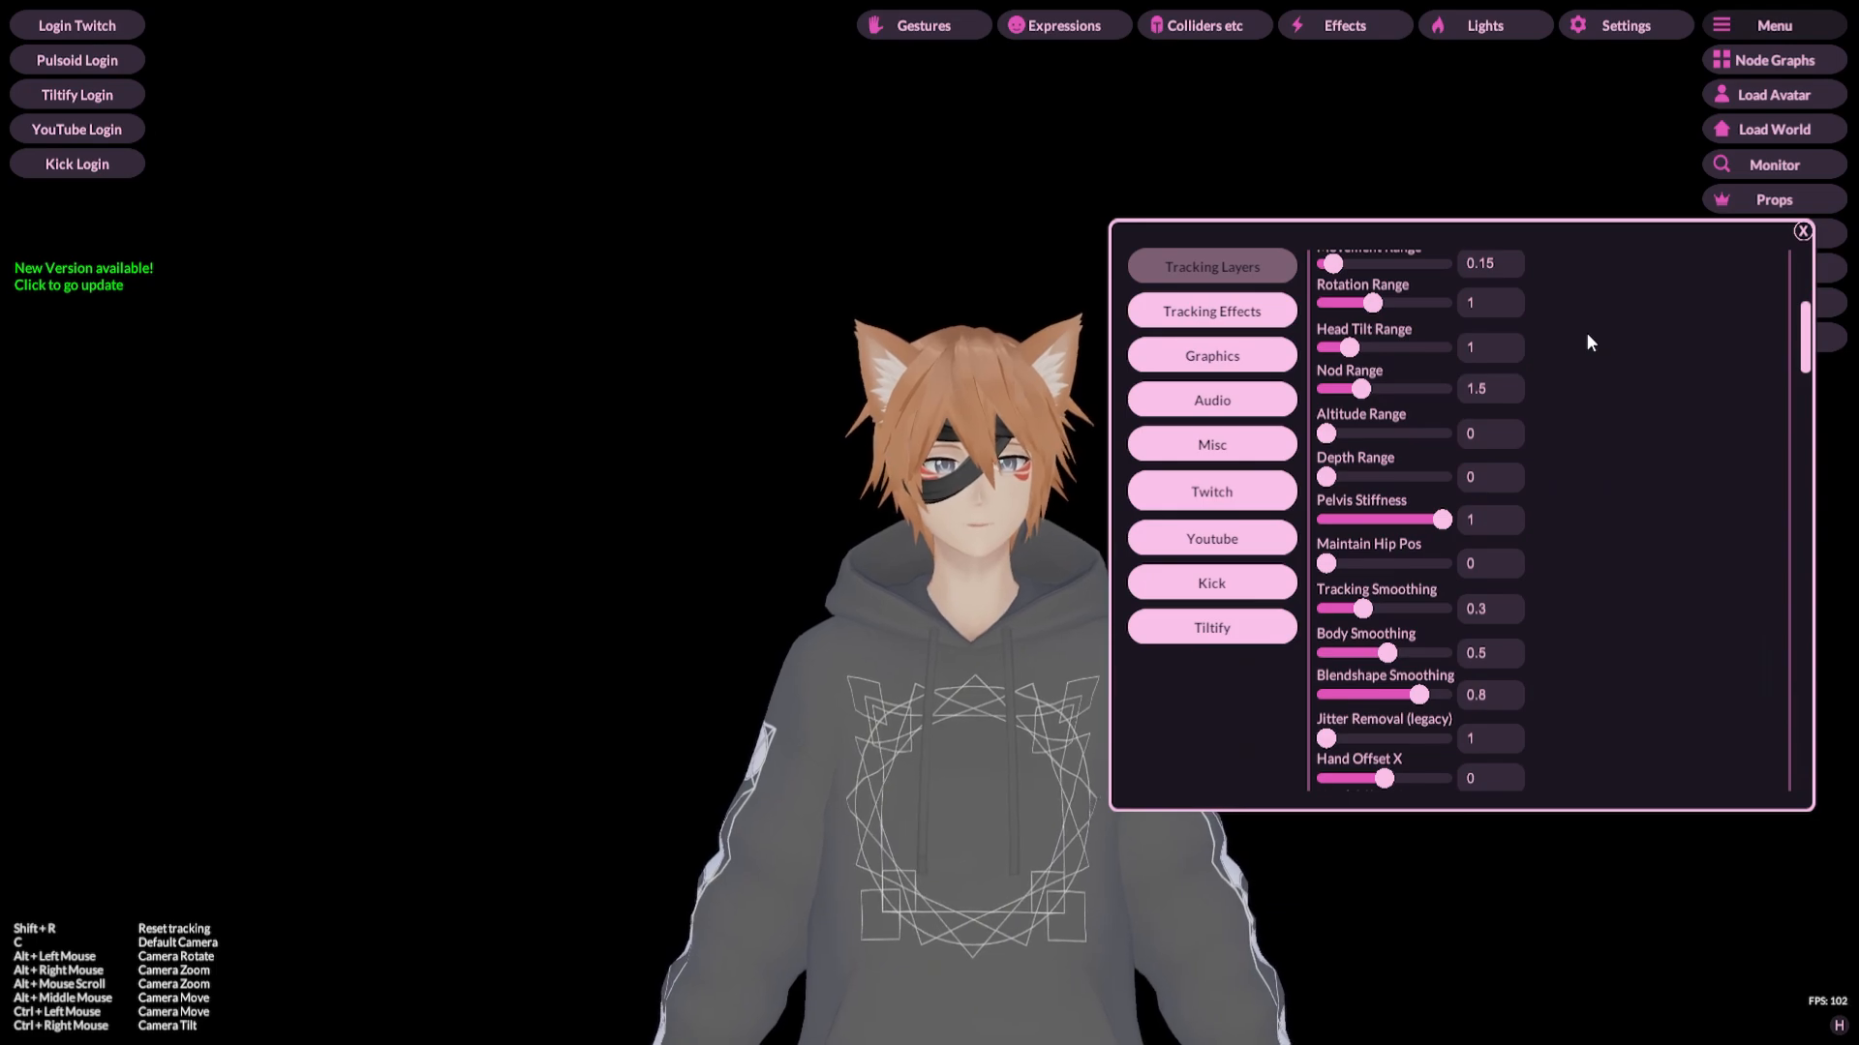
pyautogui.scroll(-3, 1588, 334)
pyautogui.scroll(-1, 1588, 341)
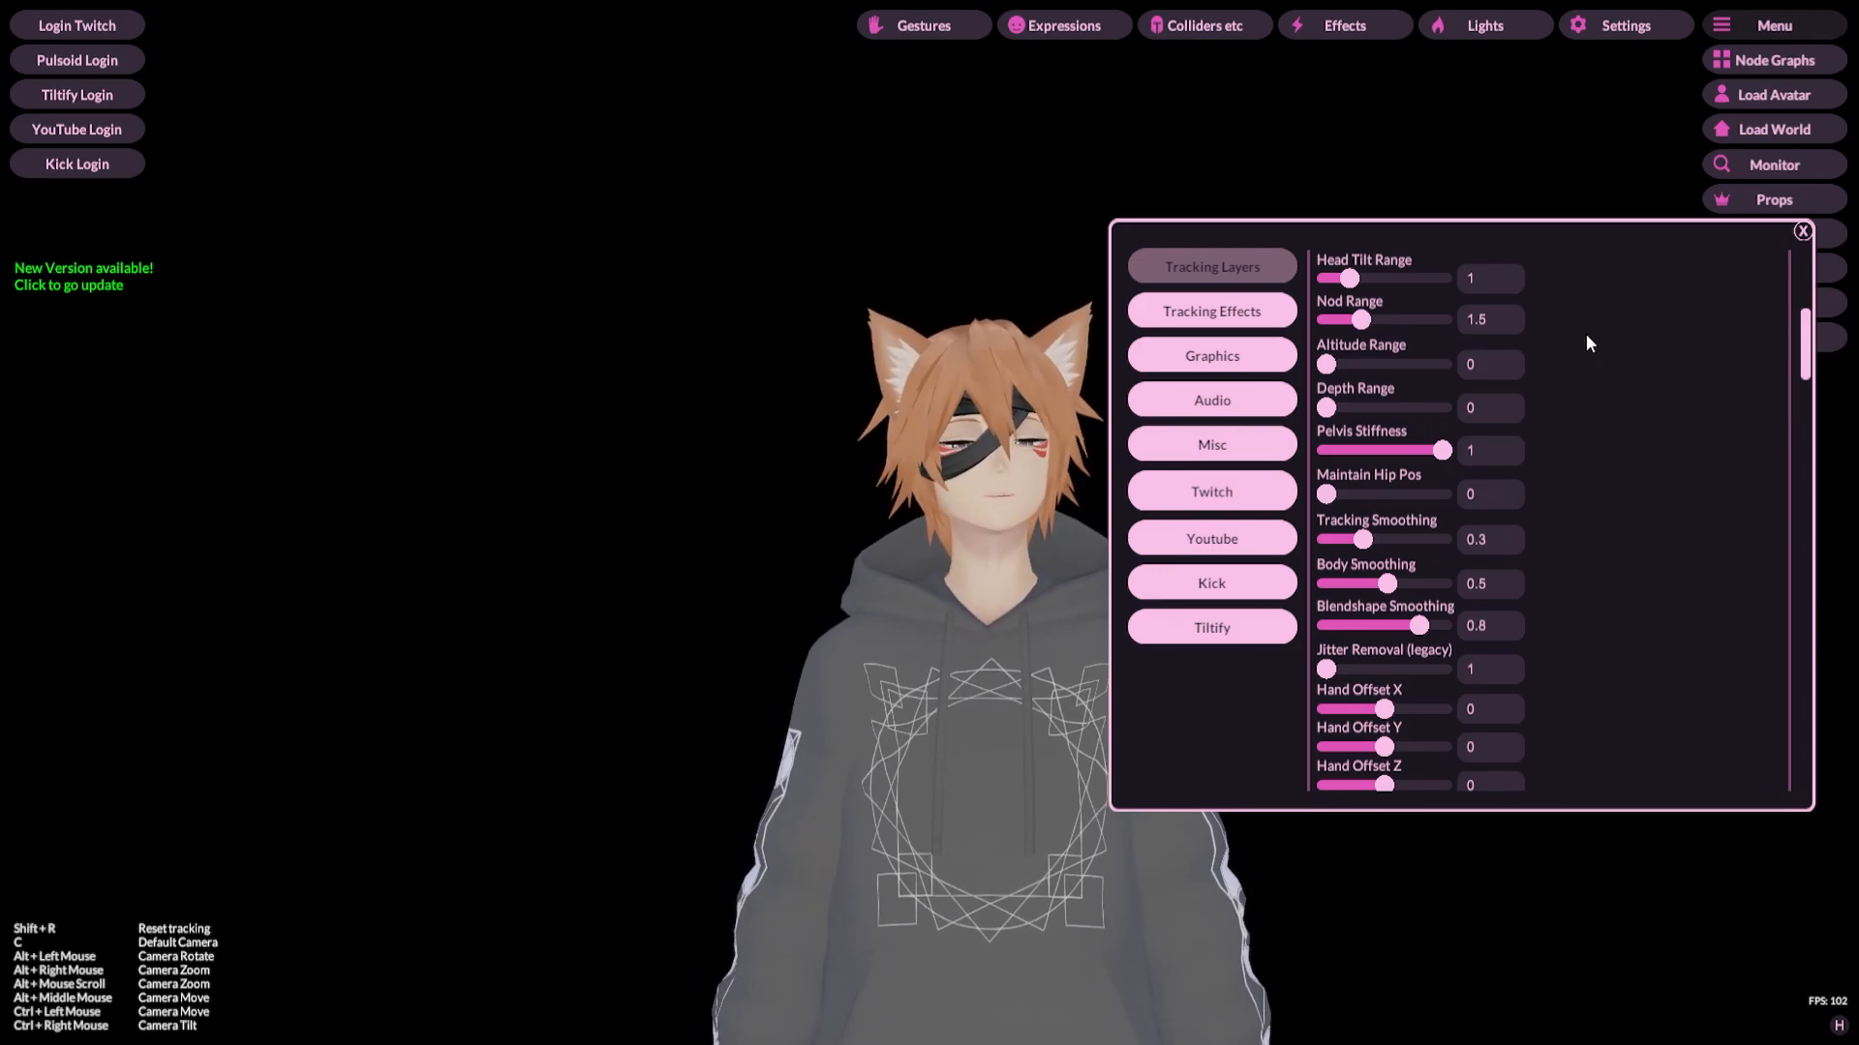
pyautogui.scroll(-1, 1585, 343)
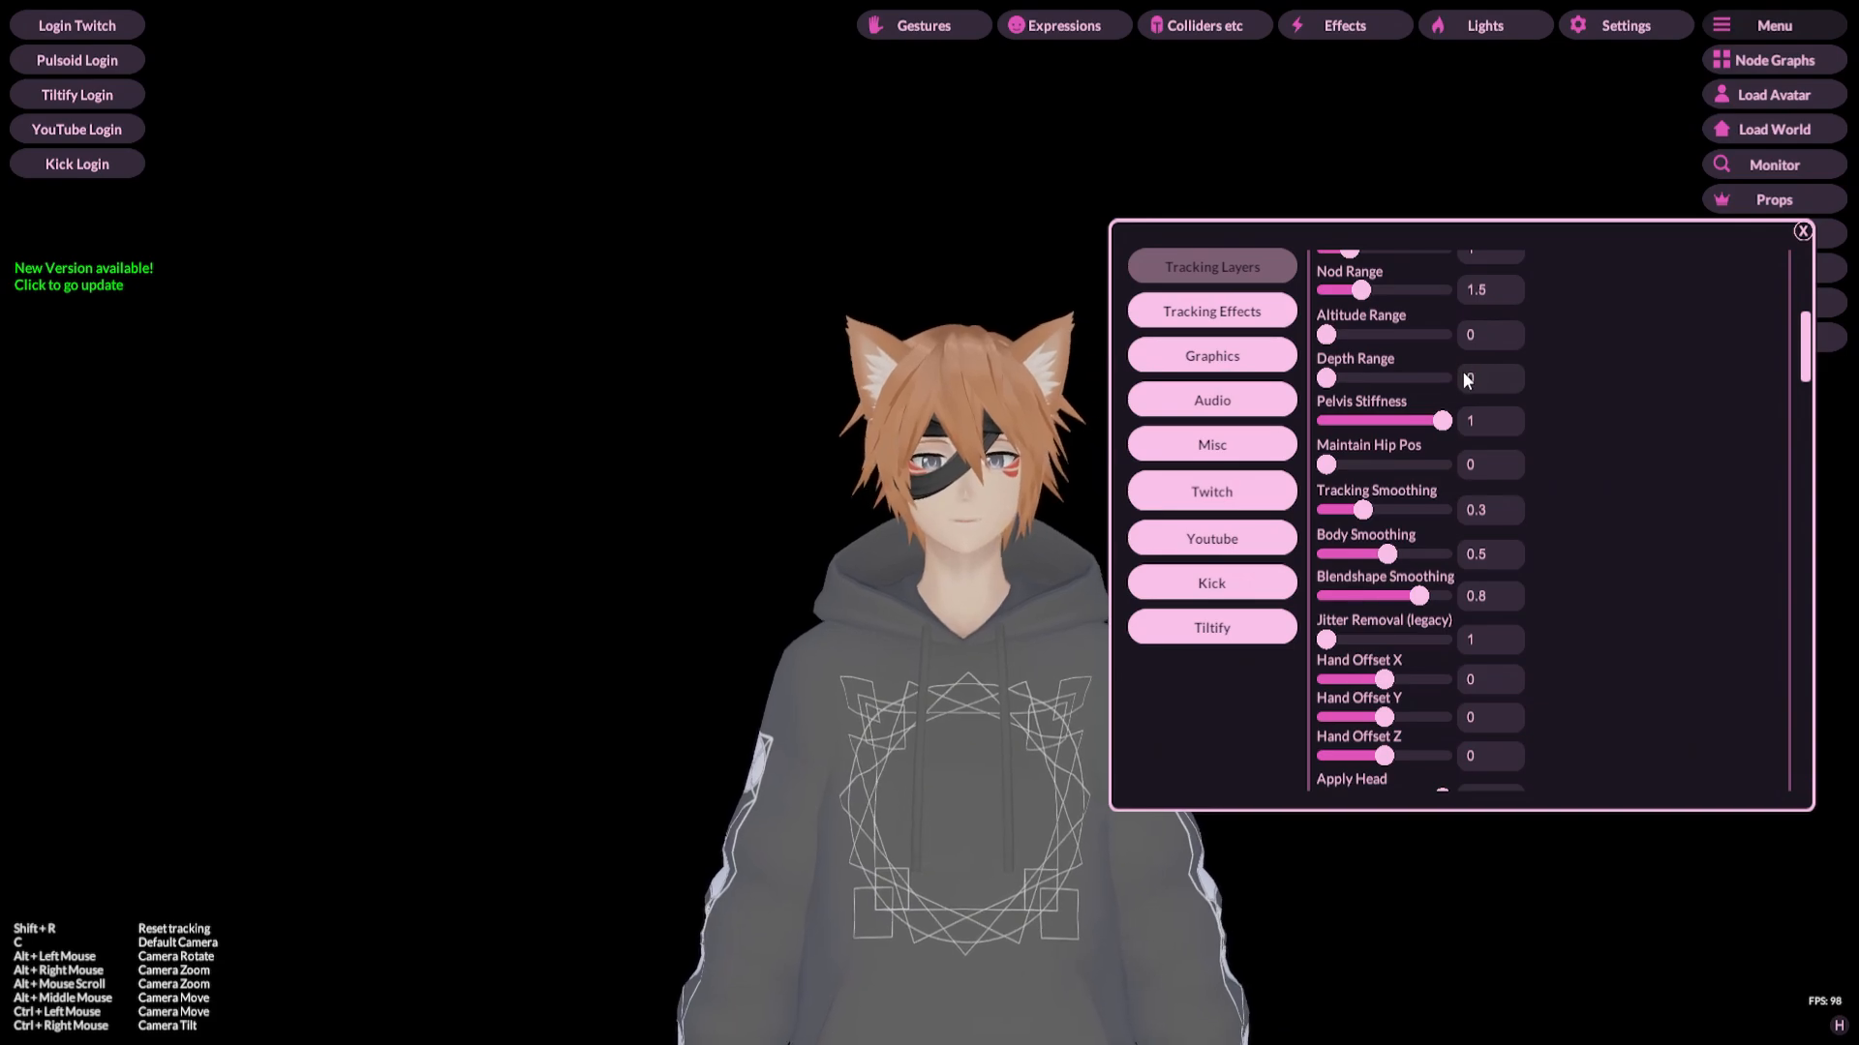
# Step: Scroll down through the Web Camera Tracking smoothing, Apply body-part sliders and Gaze Strength settings to the ARKit Tracking section
pyautogui.scroll(-3, 1577, 379)
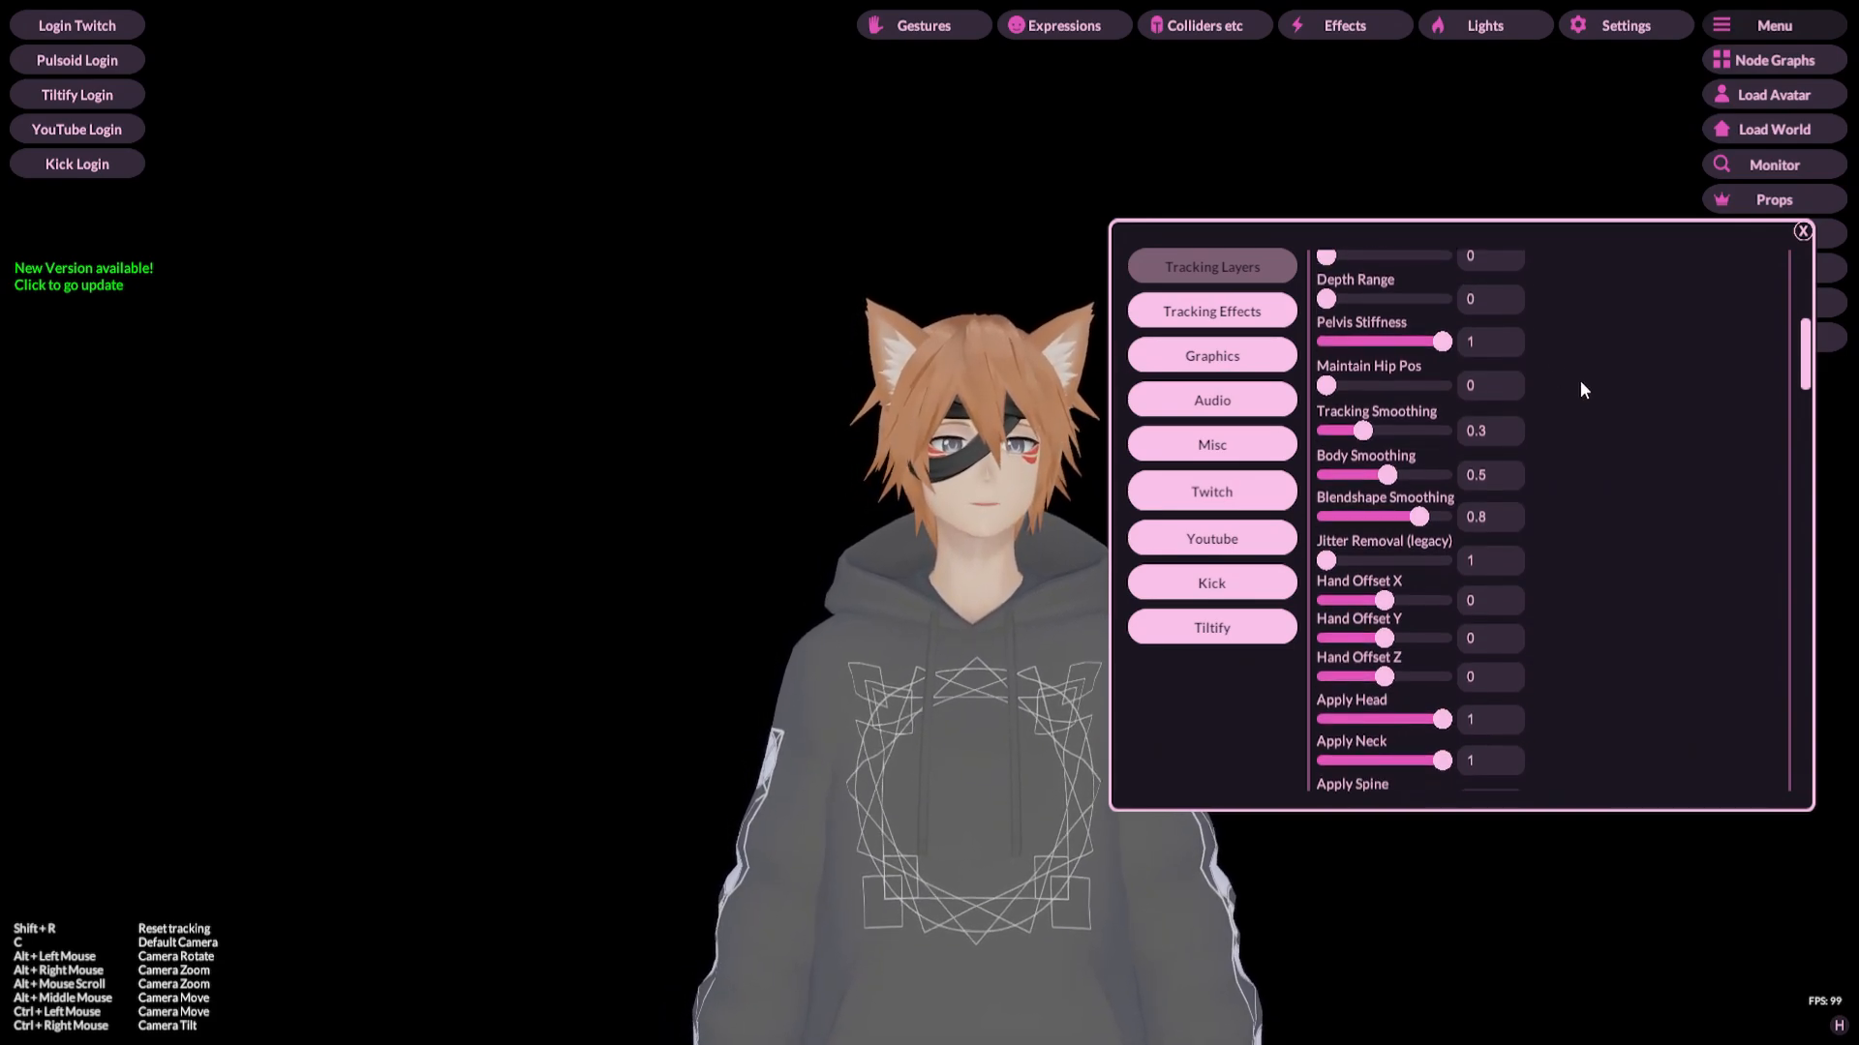
pyautogui.scroll(-1, 1581, 385)
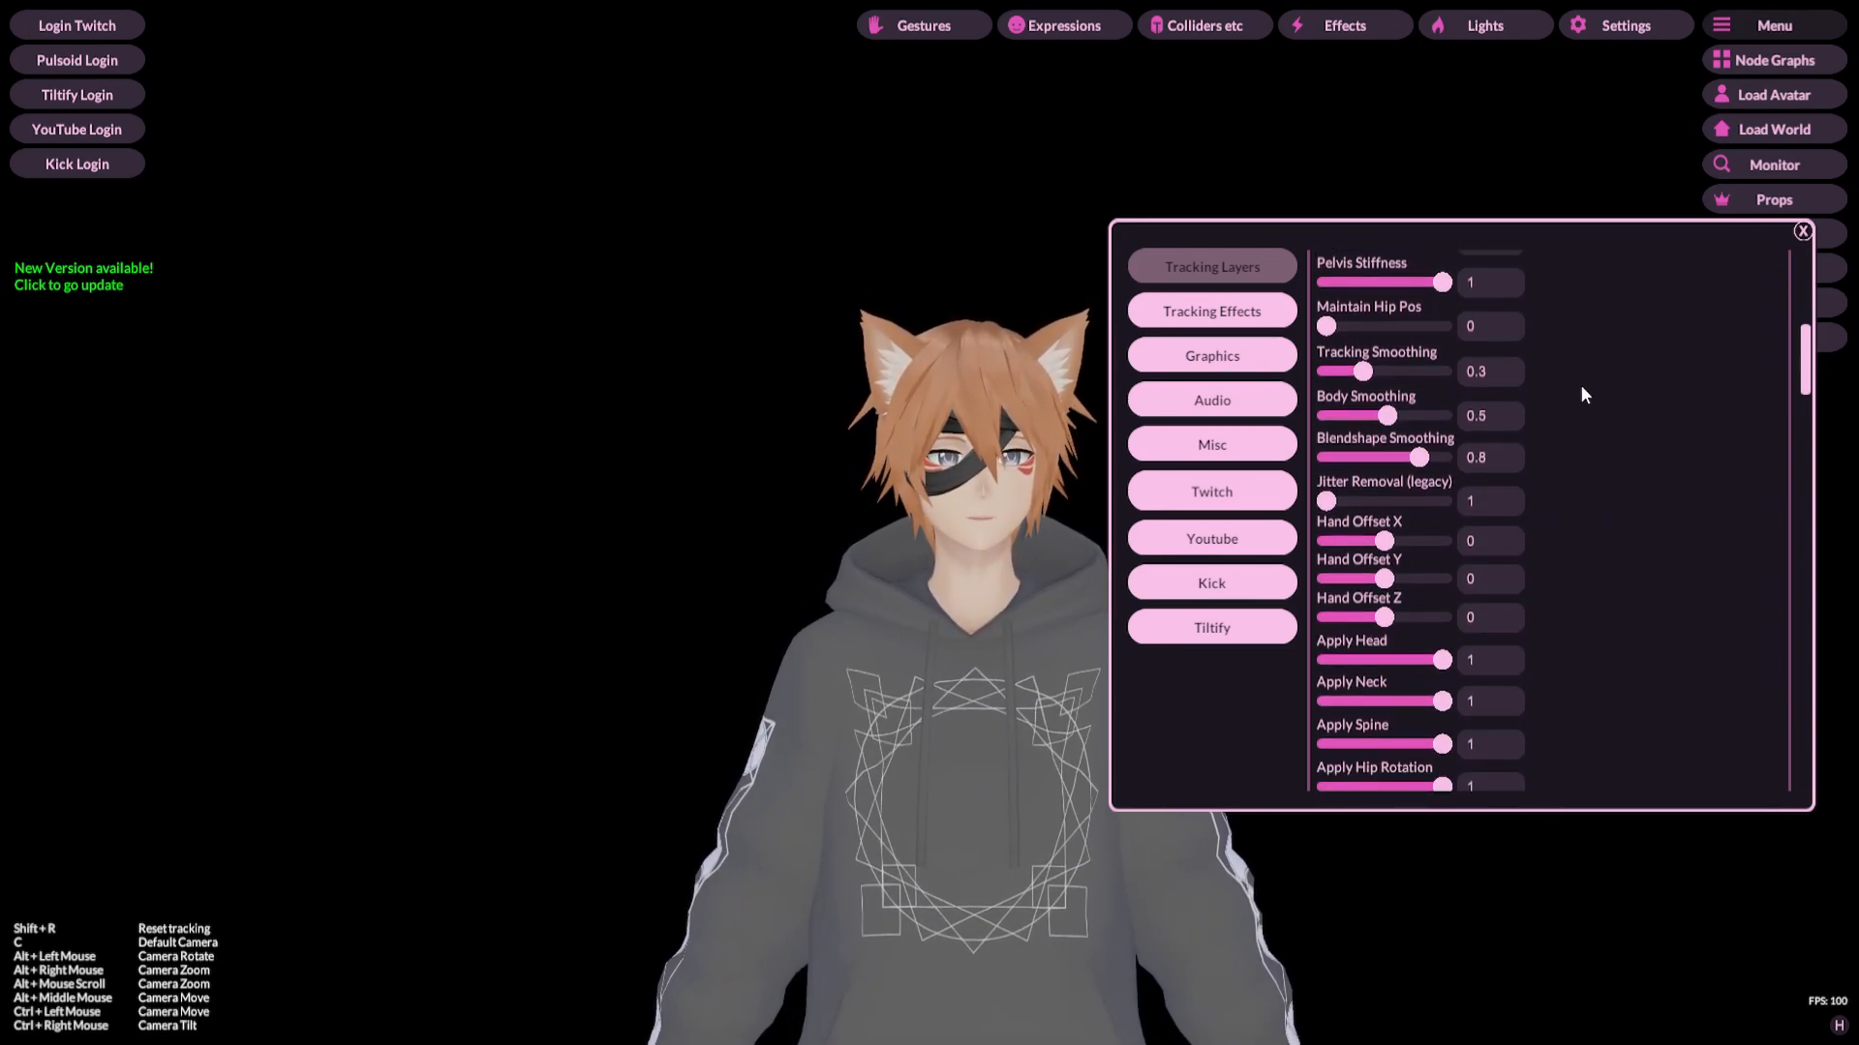
pyautogui.scroll(-4, 1582, 393)
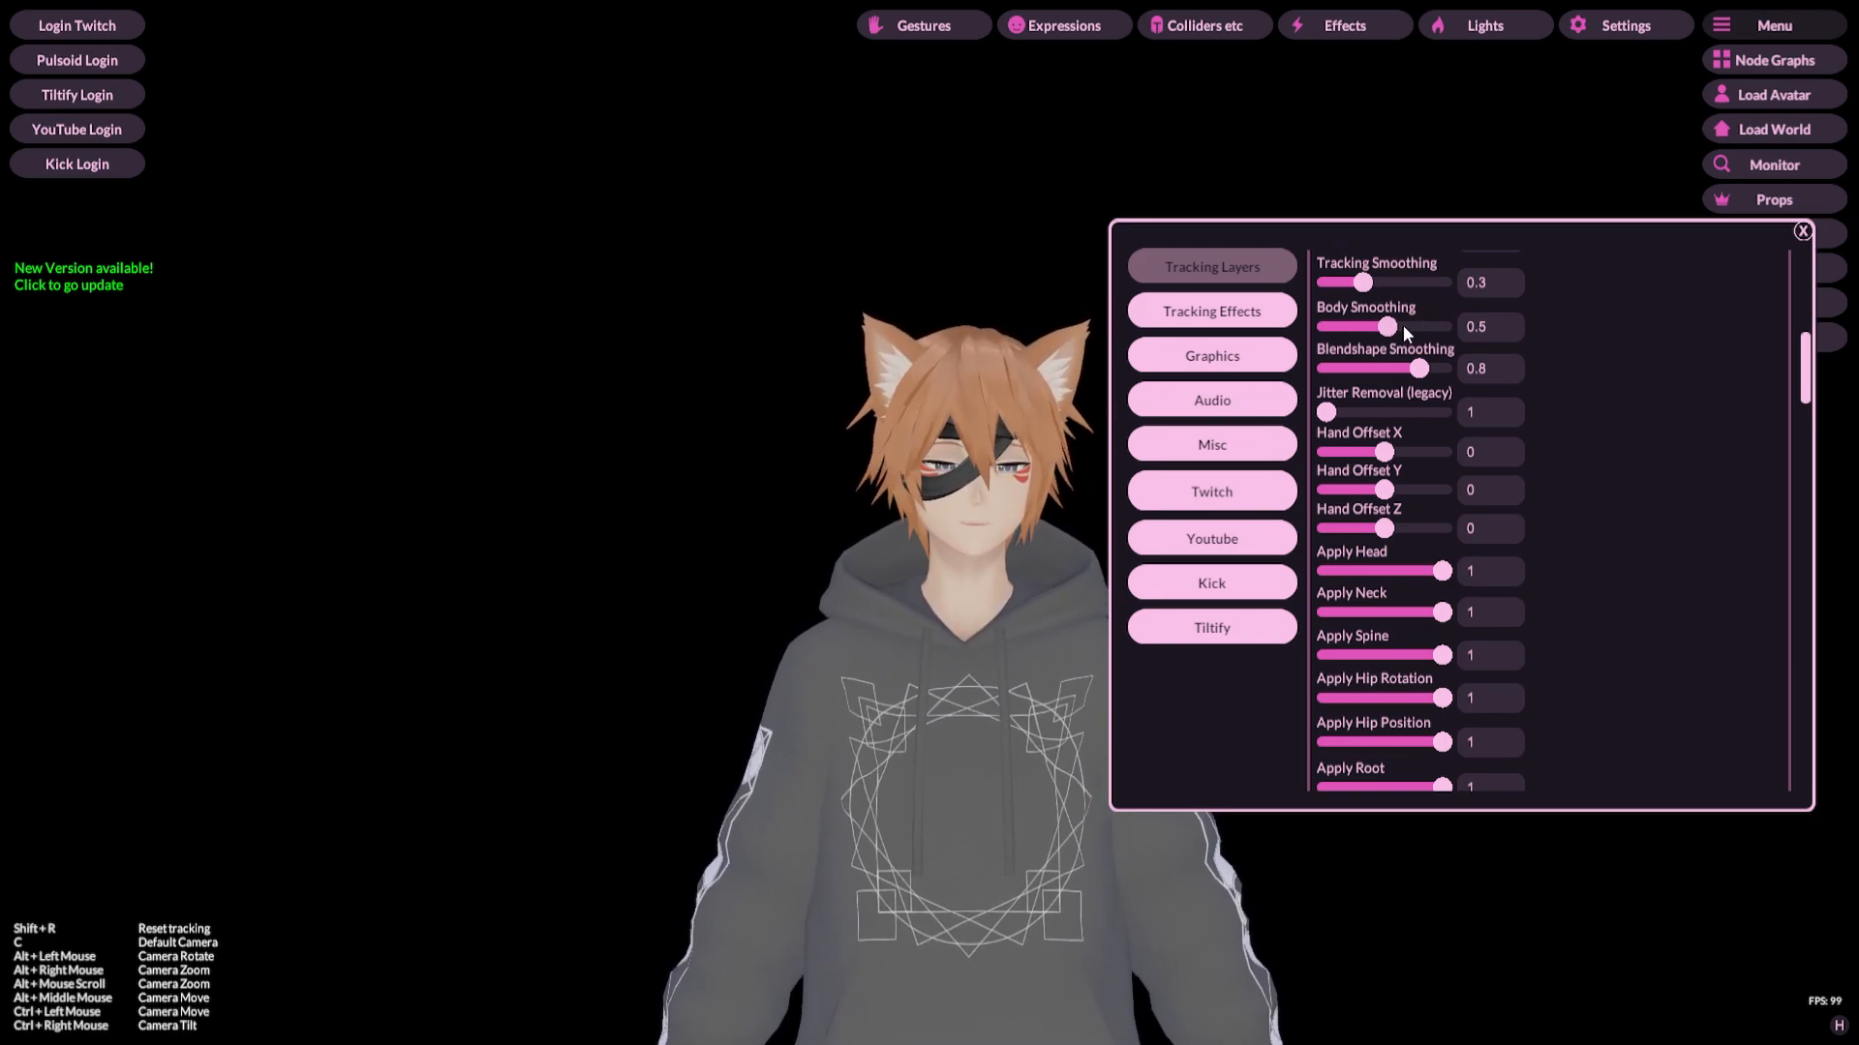
pyautogui.scroll(-1, 1629, 397)
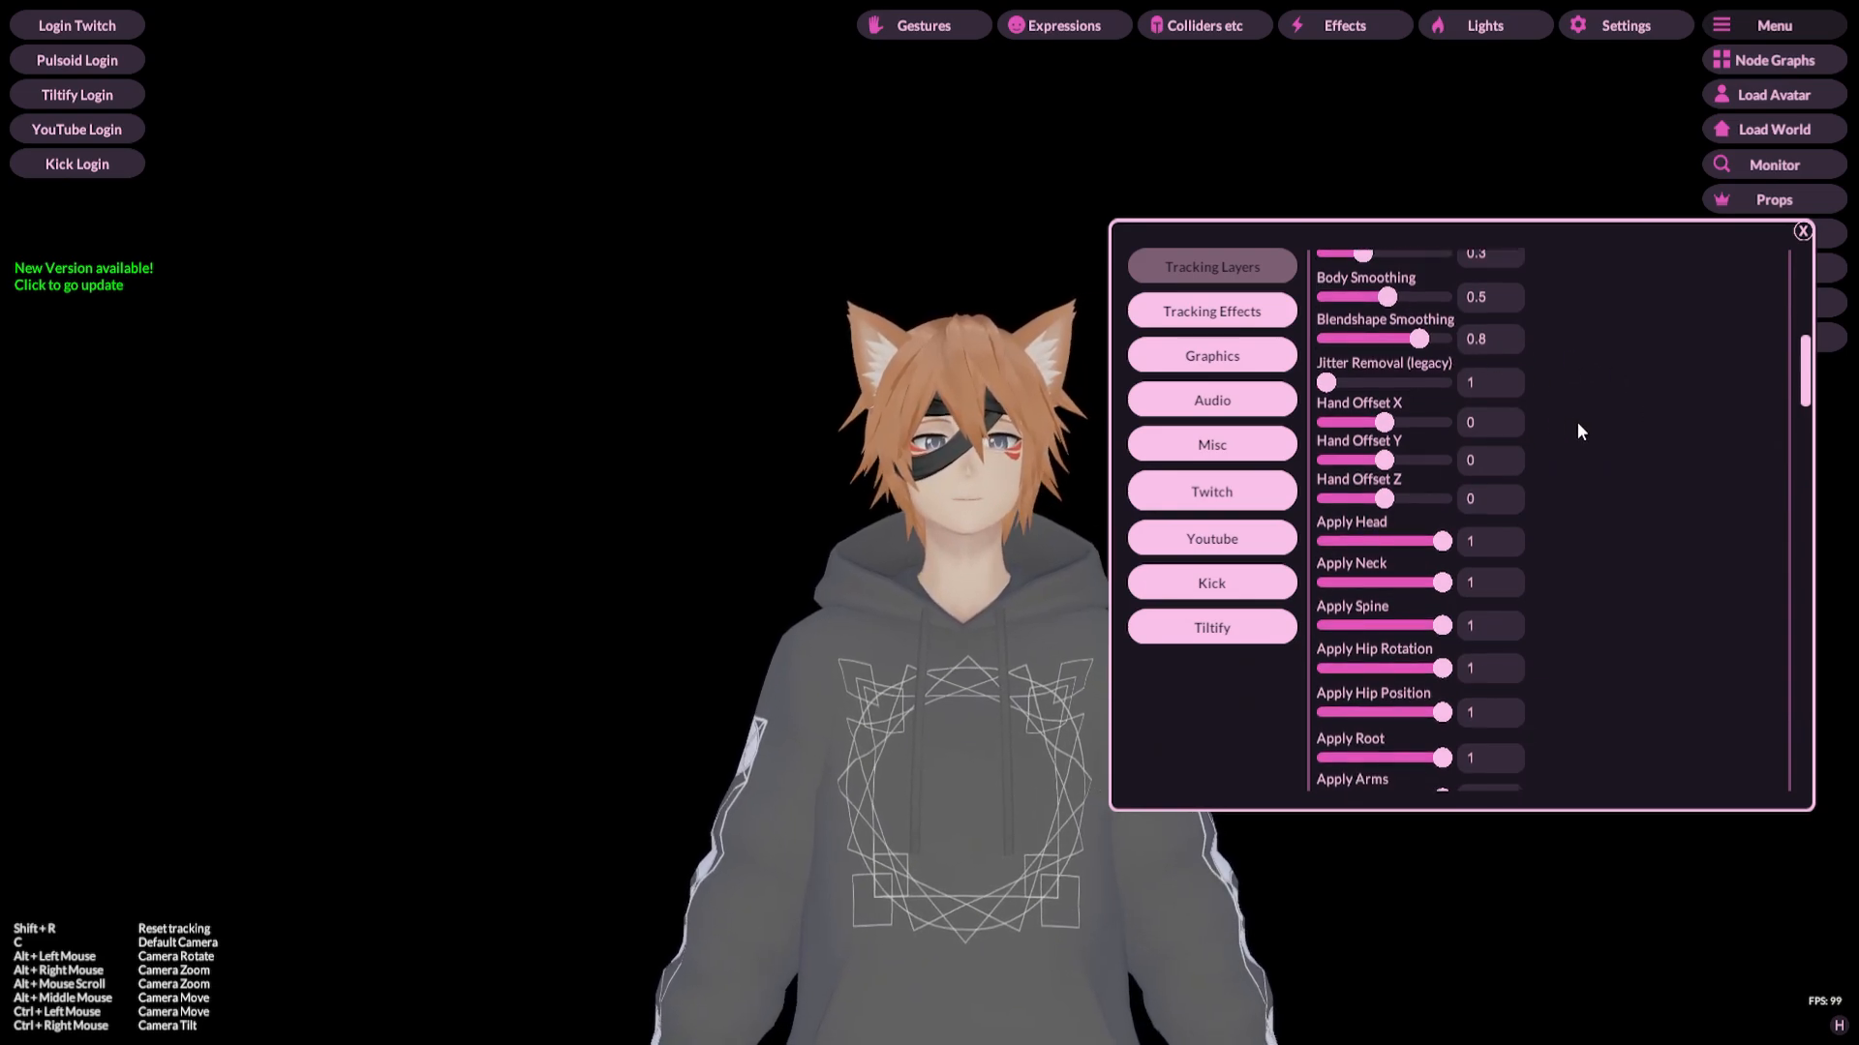
pyautogui.scroll(-2, 1576, 421)
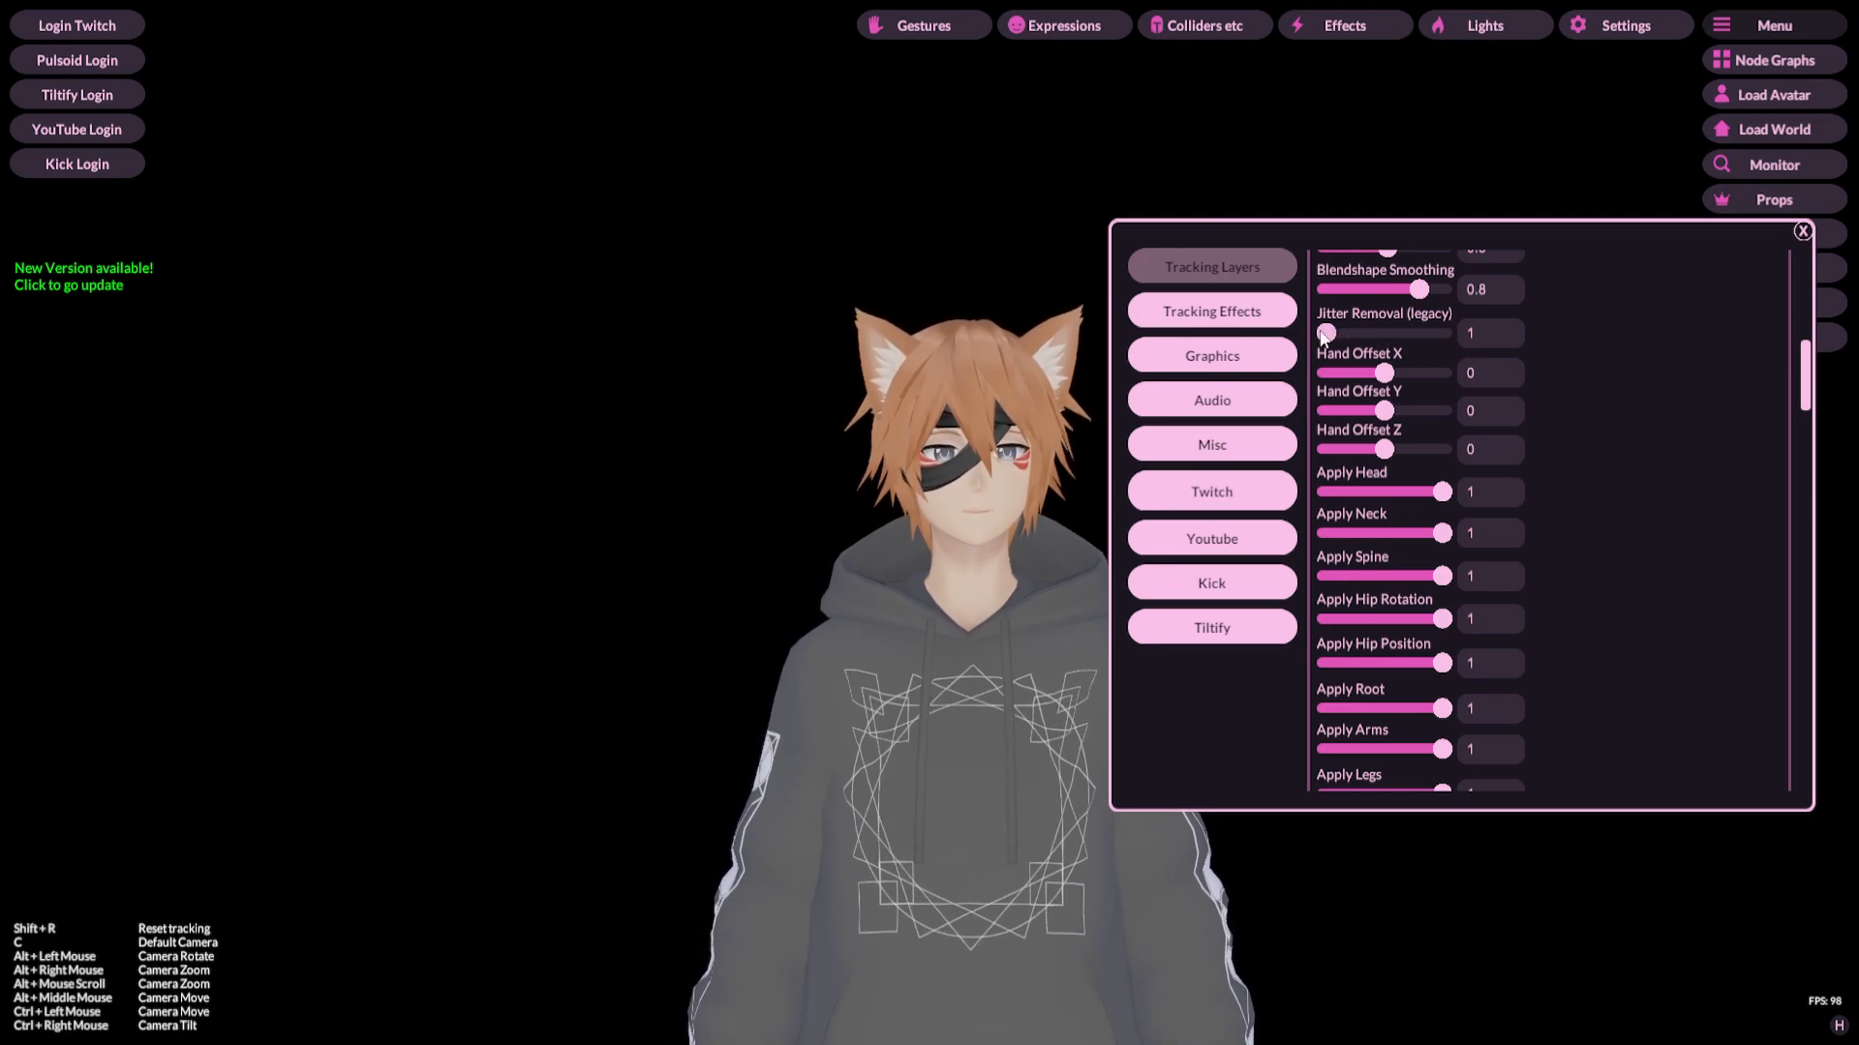
pyautogui.scroll(-2, 1597, 356)
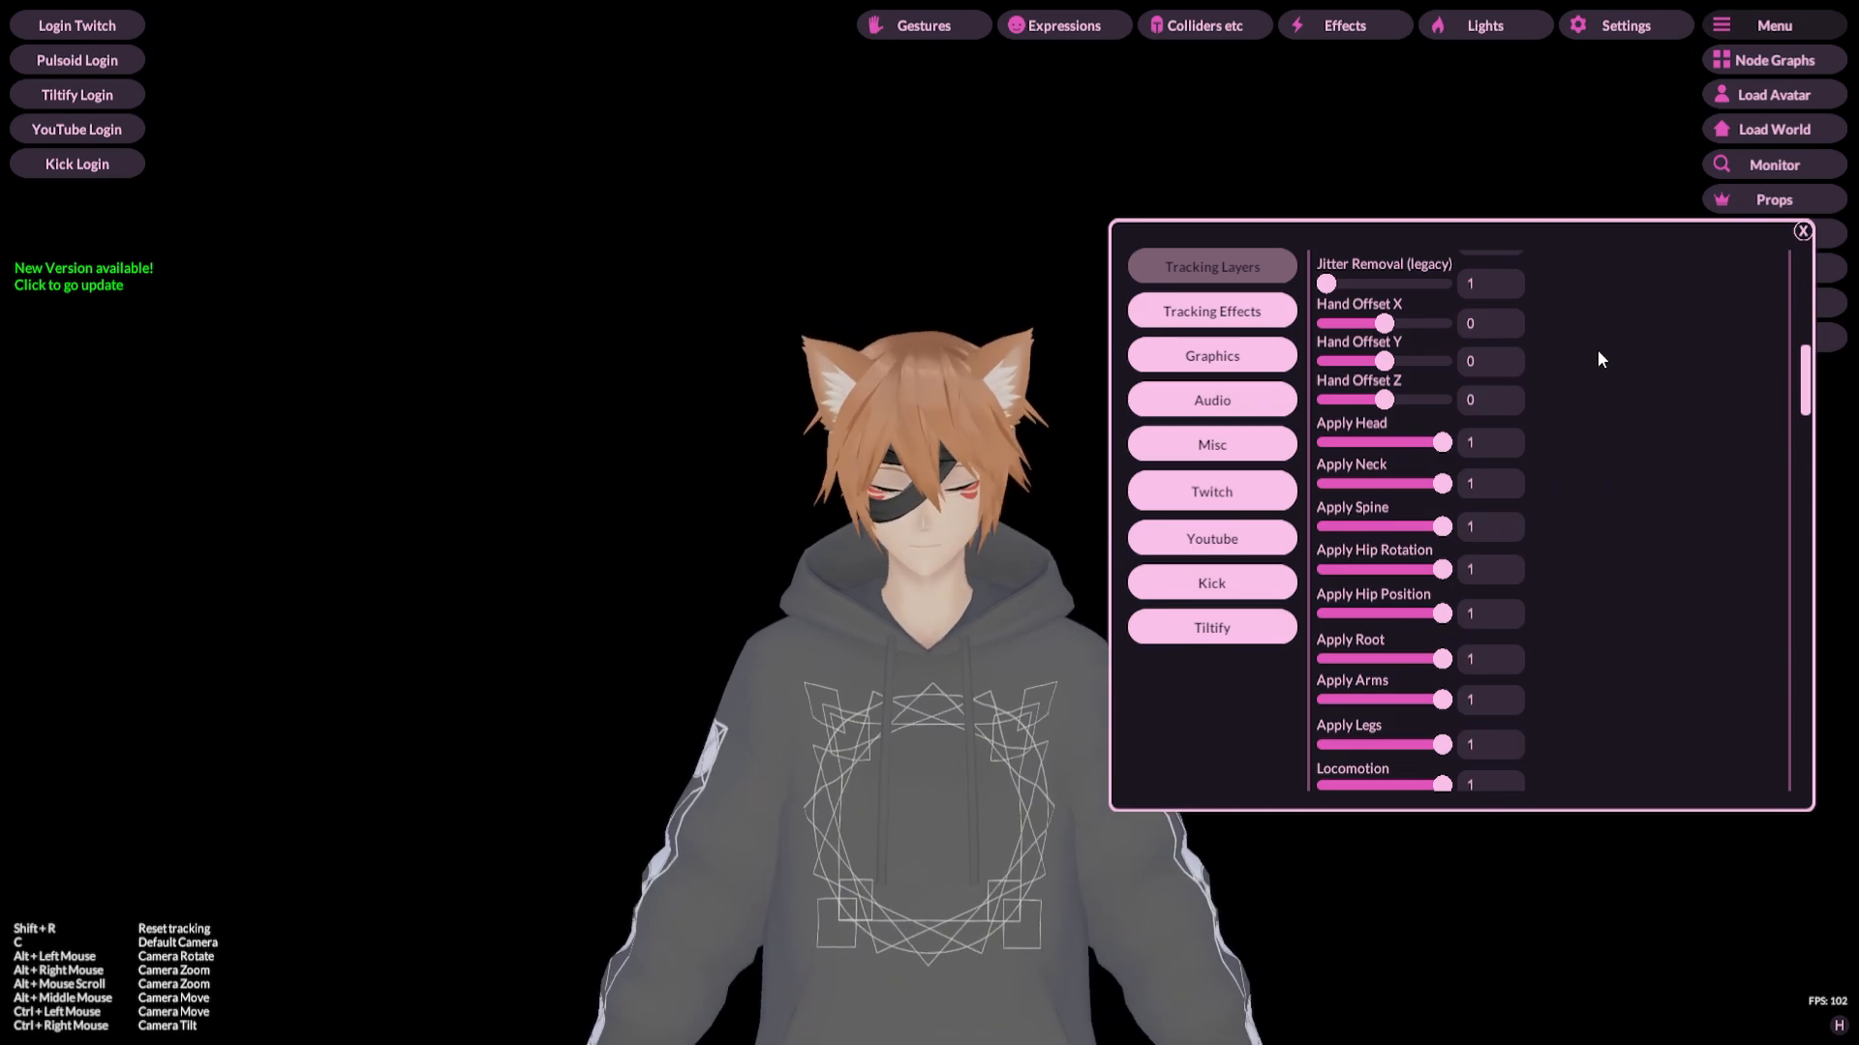
pyautogui.scroll(-4, 1609, 352)
pyautogui.scroll(-1, 1617, 381)
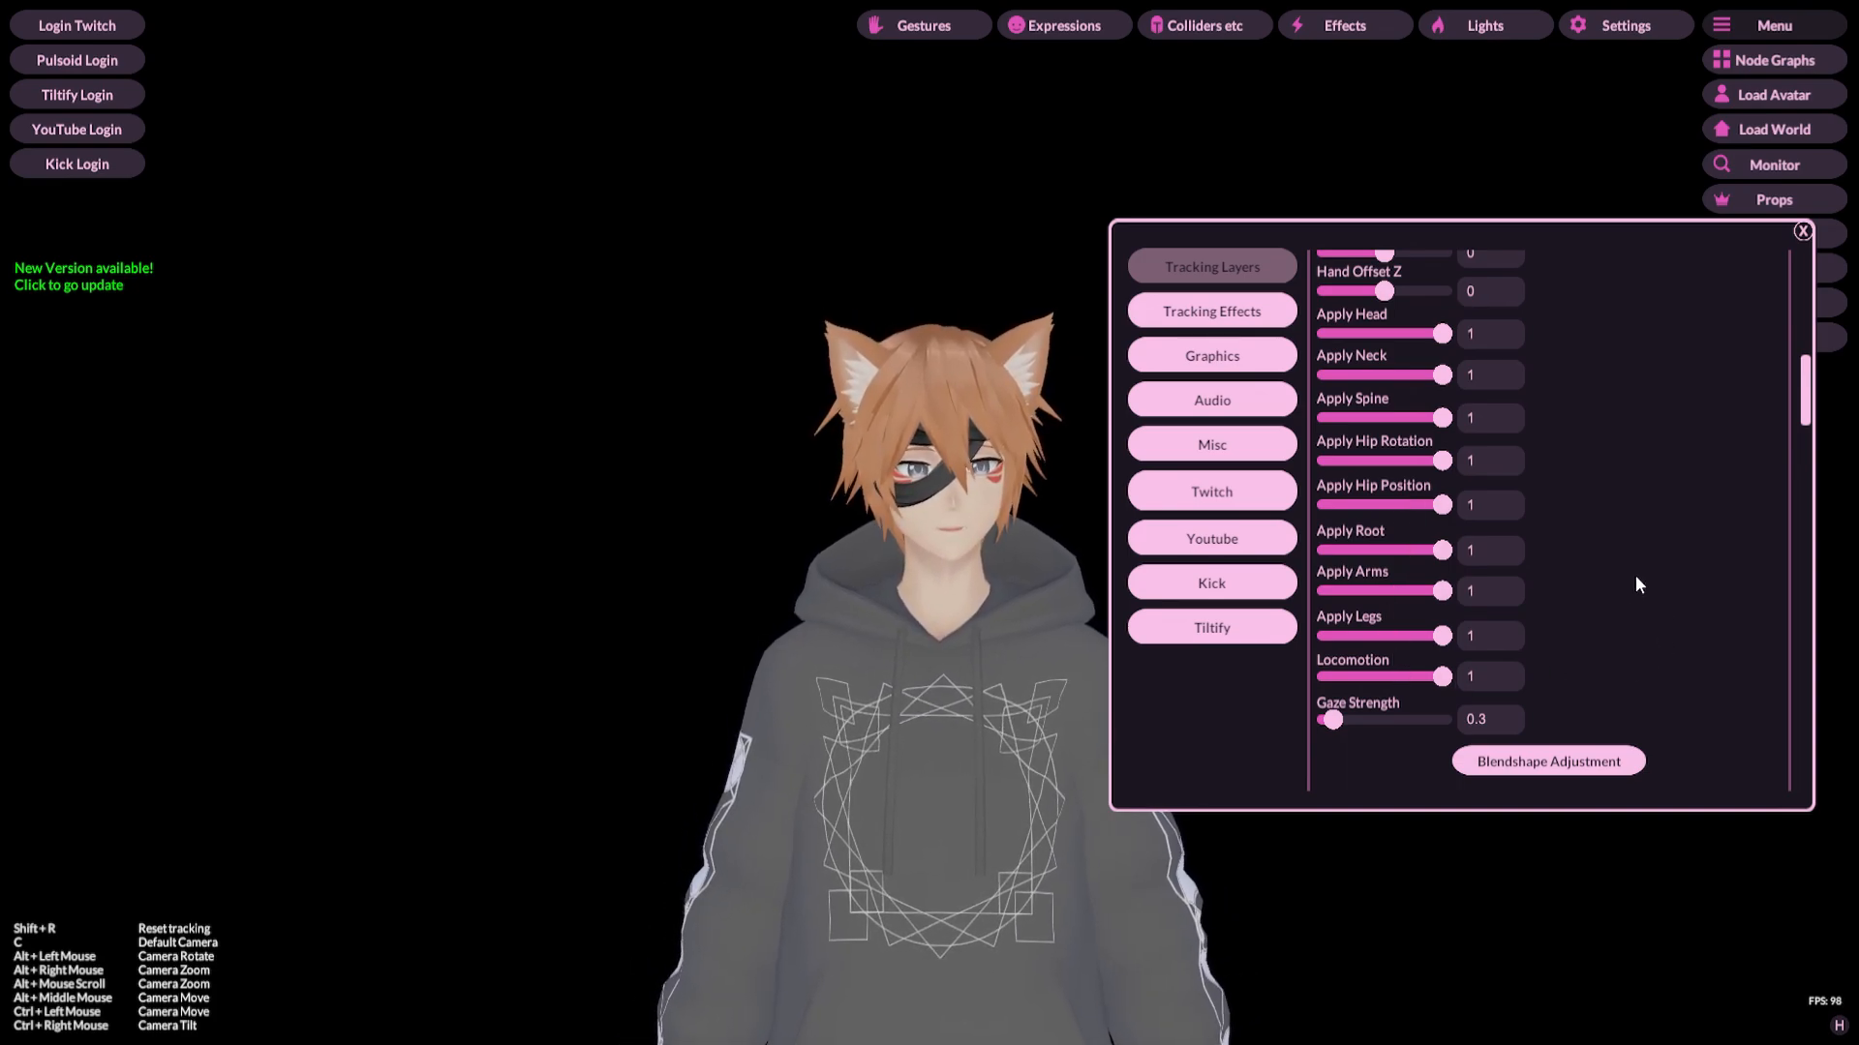
pyautogui.scroll(-5, 1635, 577)
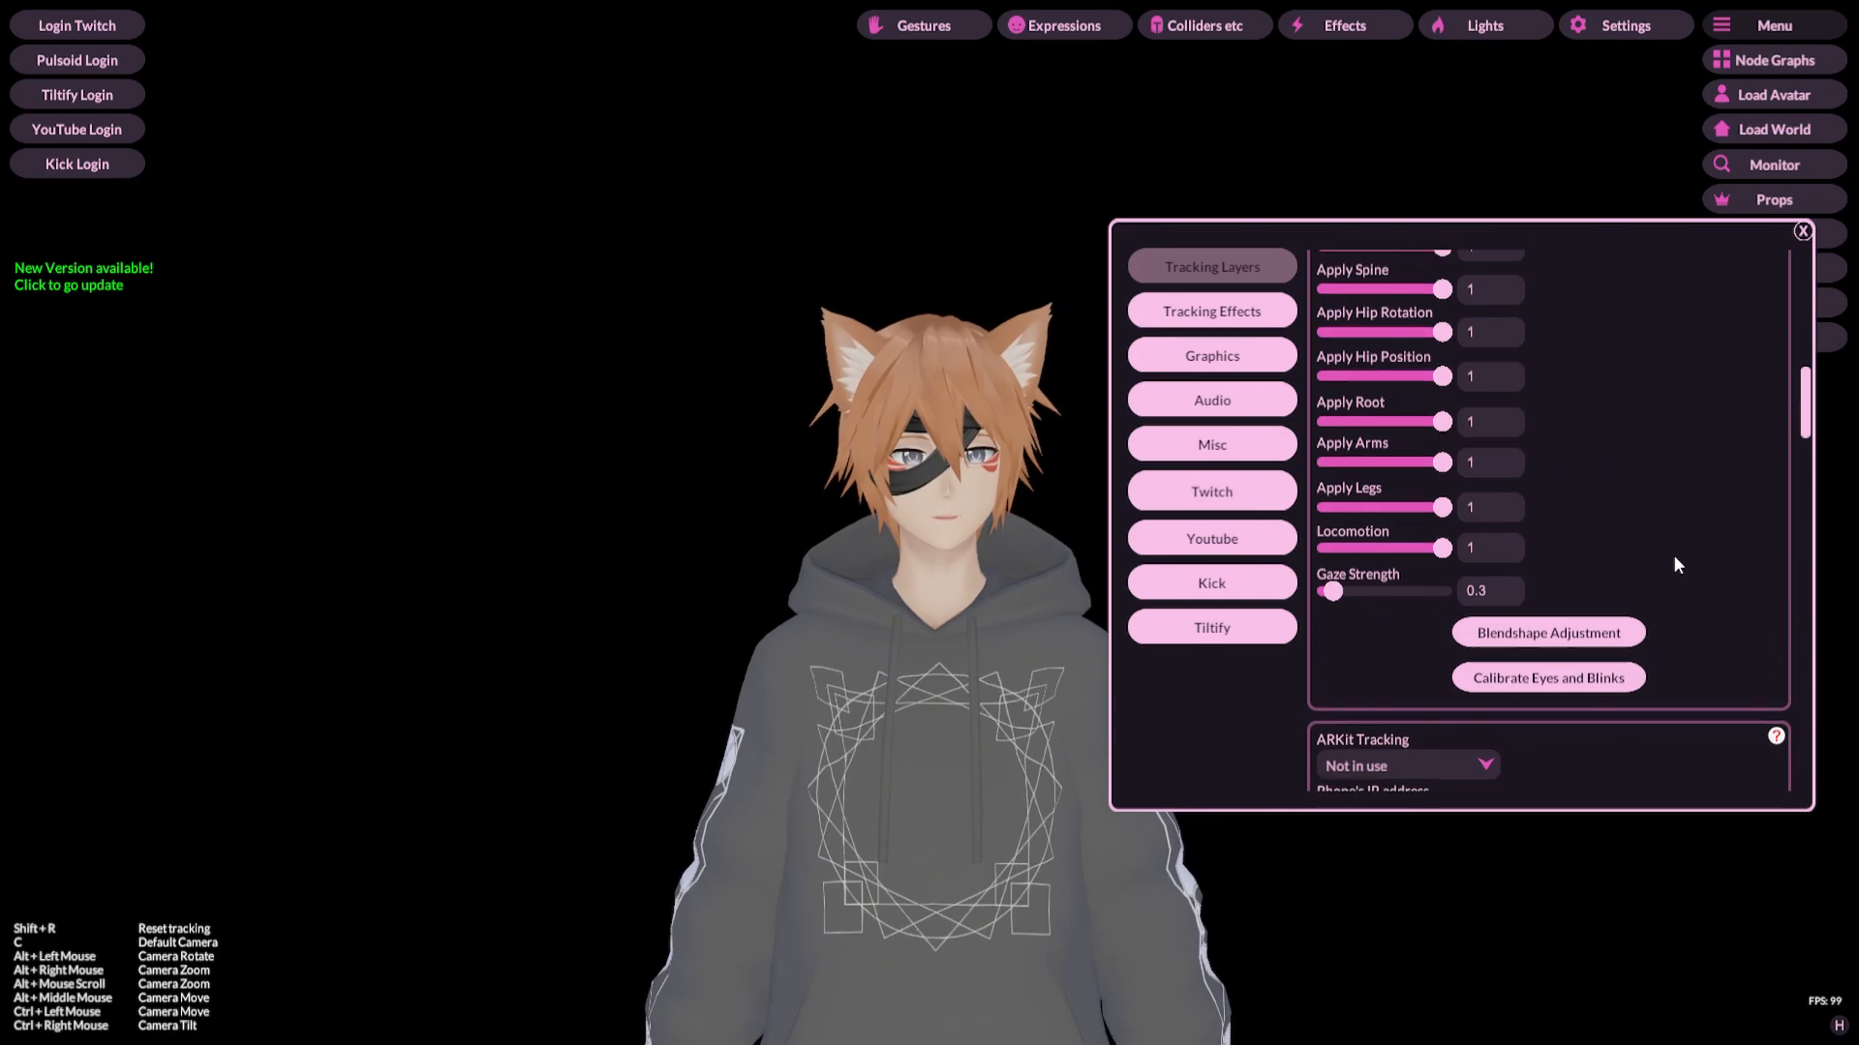
pyautogui.scroll(-1, 1676, 557)
pyautogui.scroll(-5, 1771, 488)
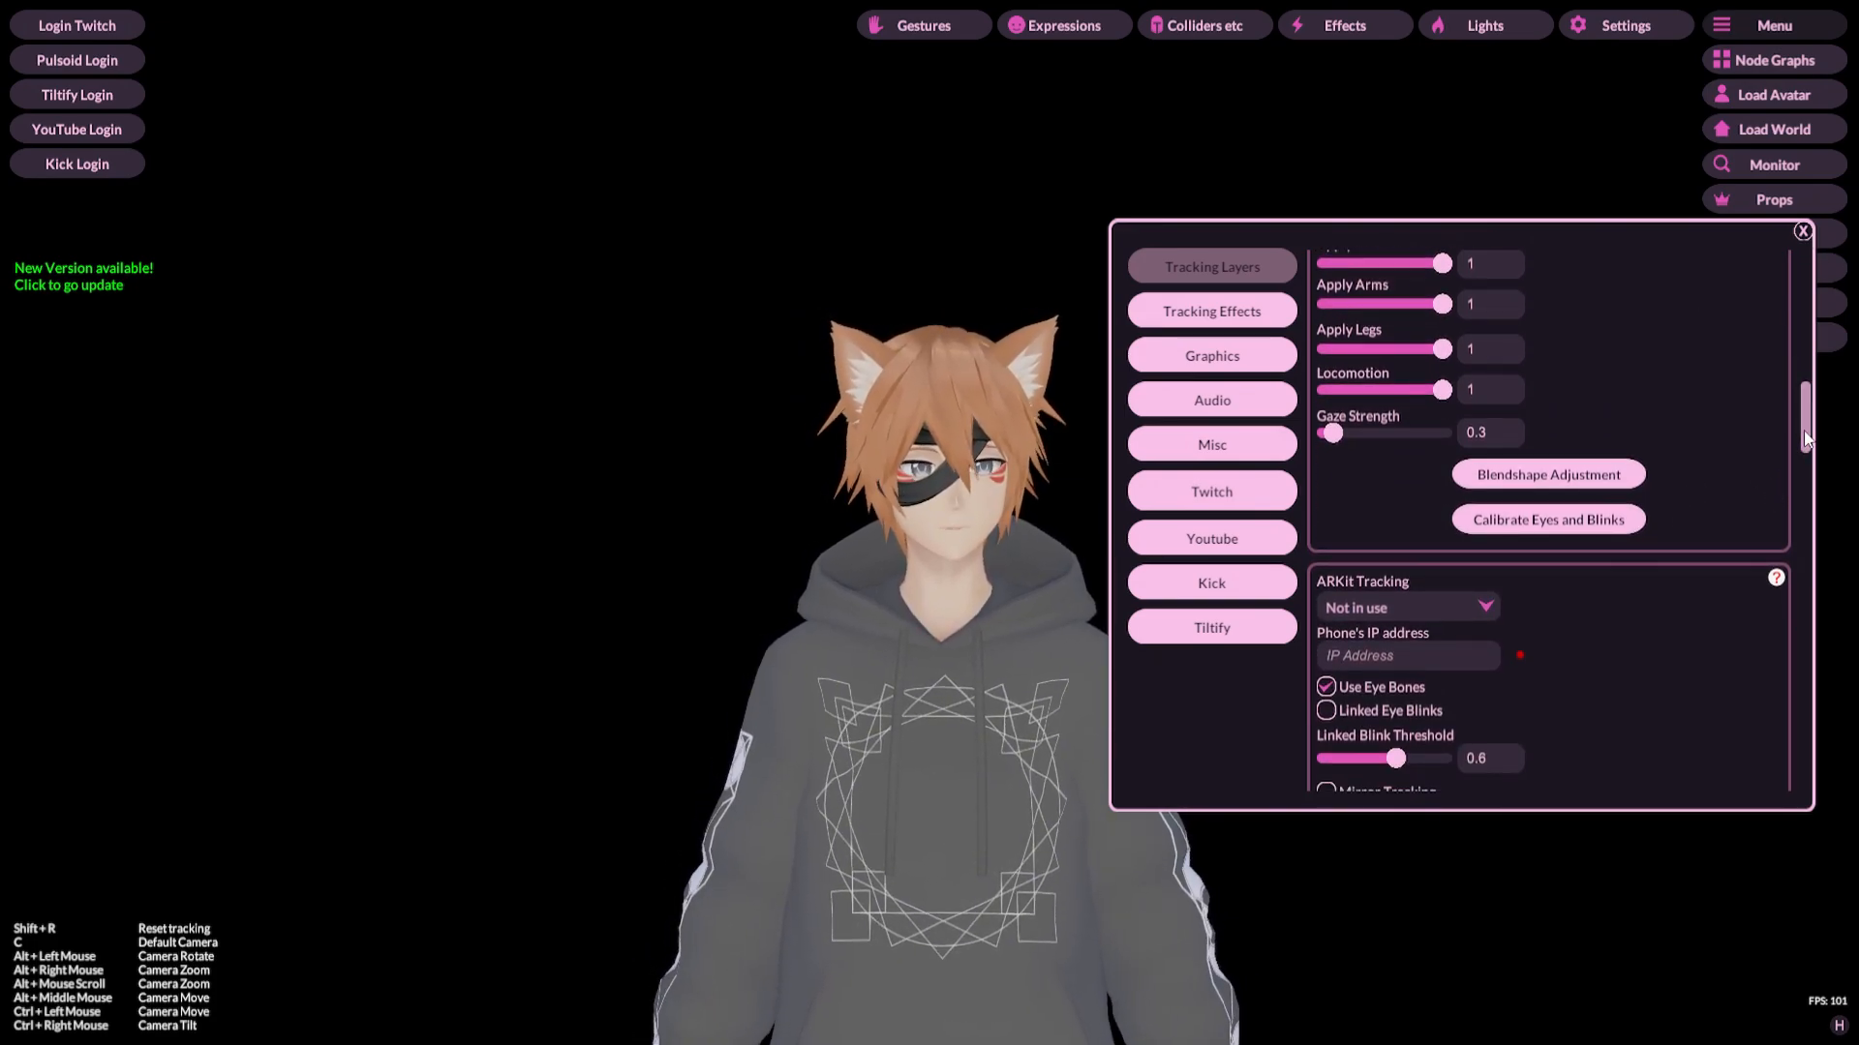
# Step: Examine the ARKit Tracking options, then move back through the Web Camera Tracking settings to the ARKit section
pyautogui.scroll(-6, 1795, 442)
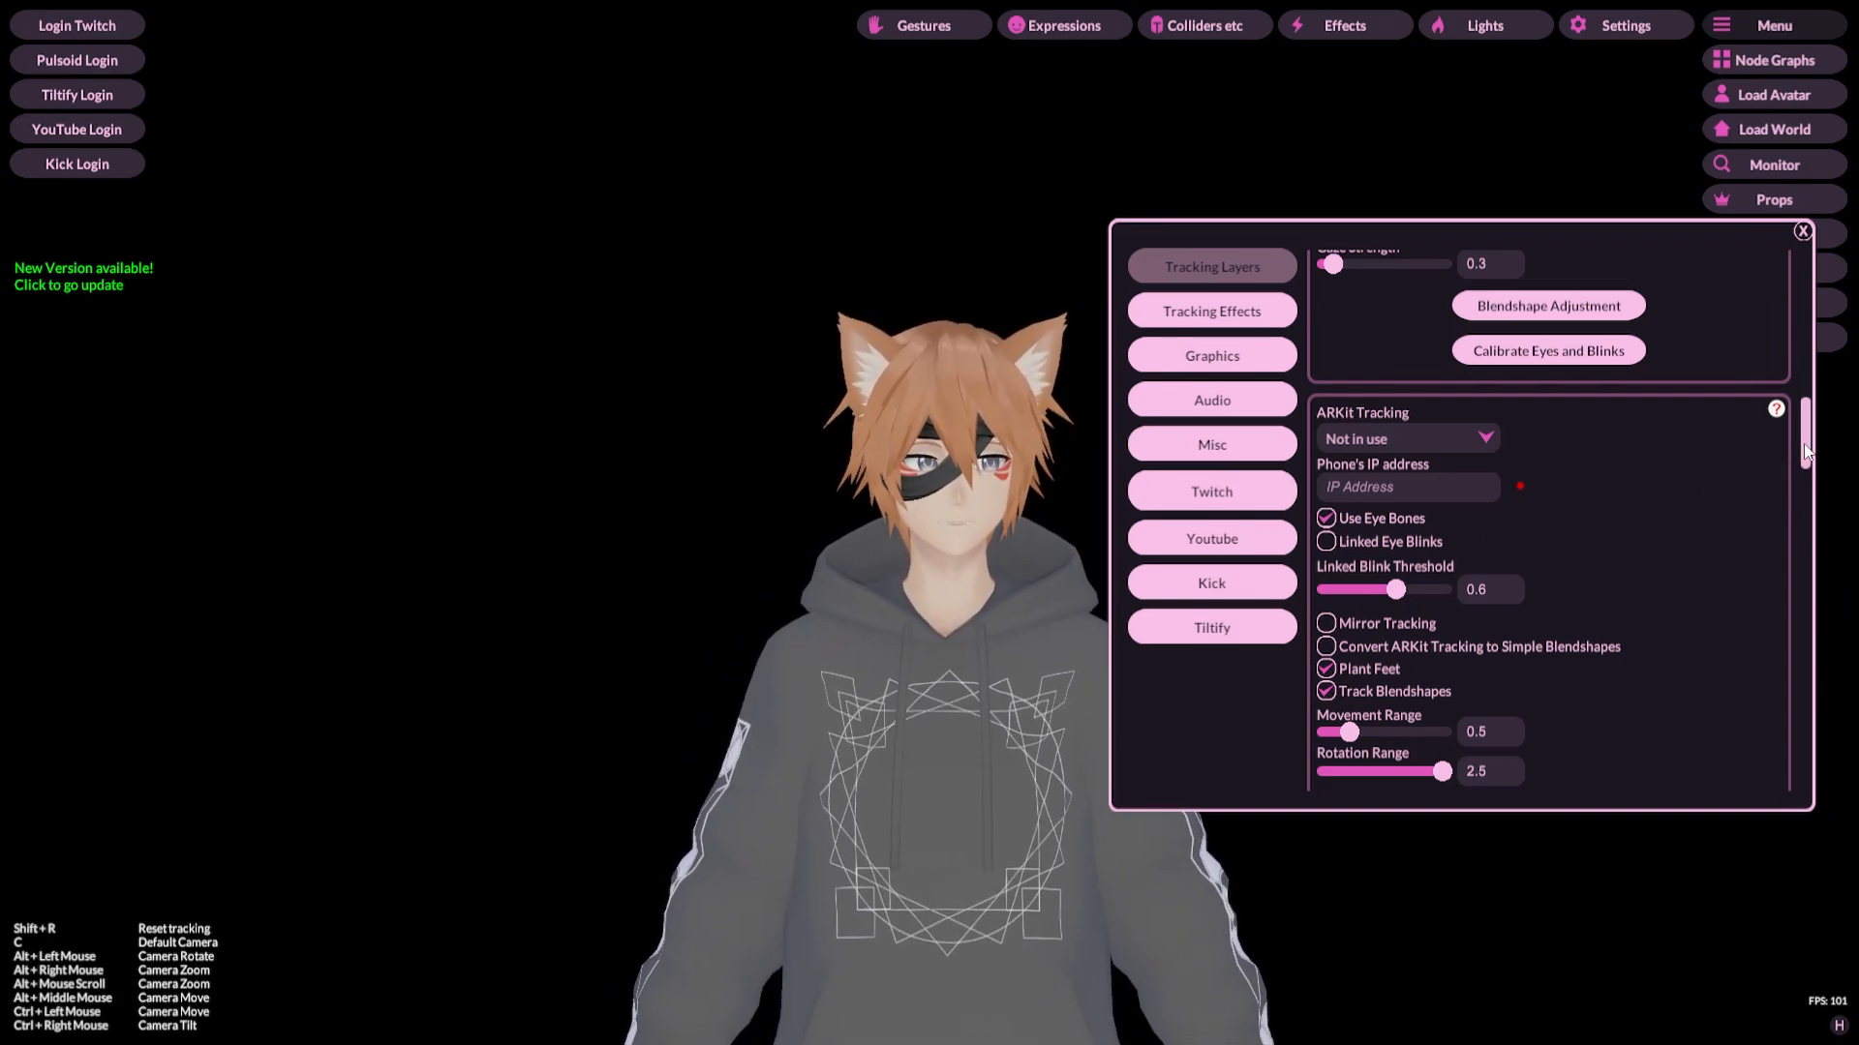
pyautogui.scroll(-11, 1806, 449)
pyautogui.scroll(14, 1801, 443)
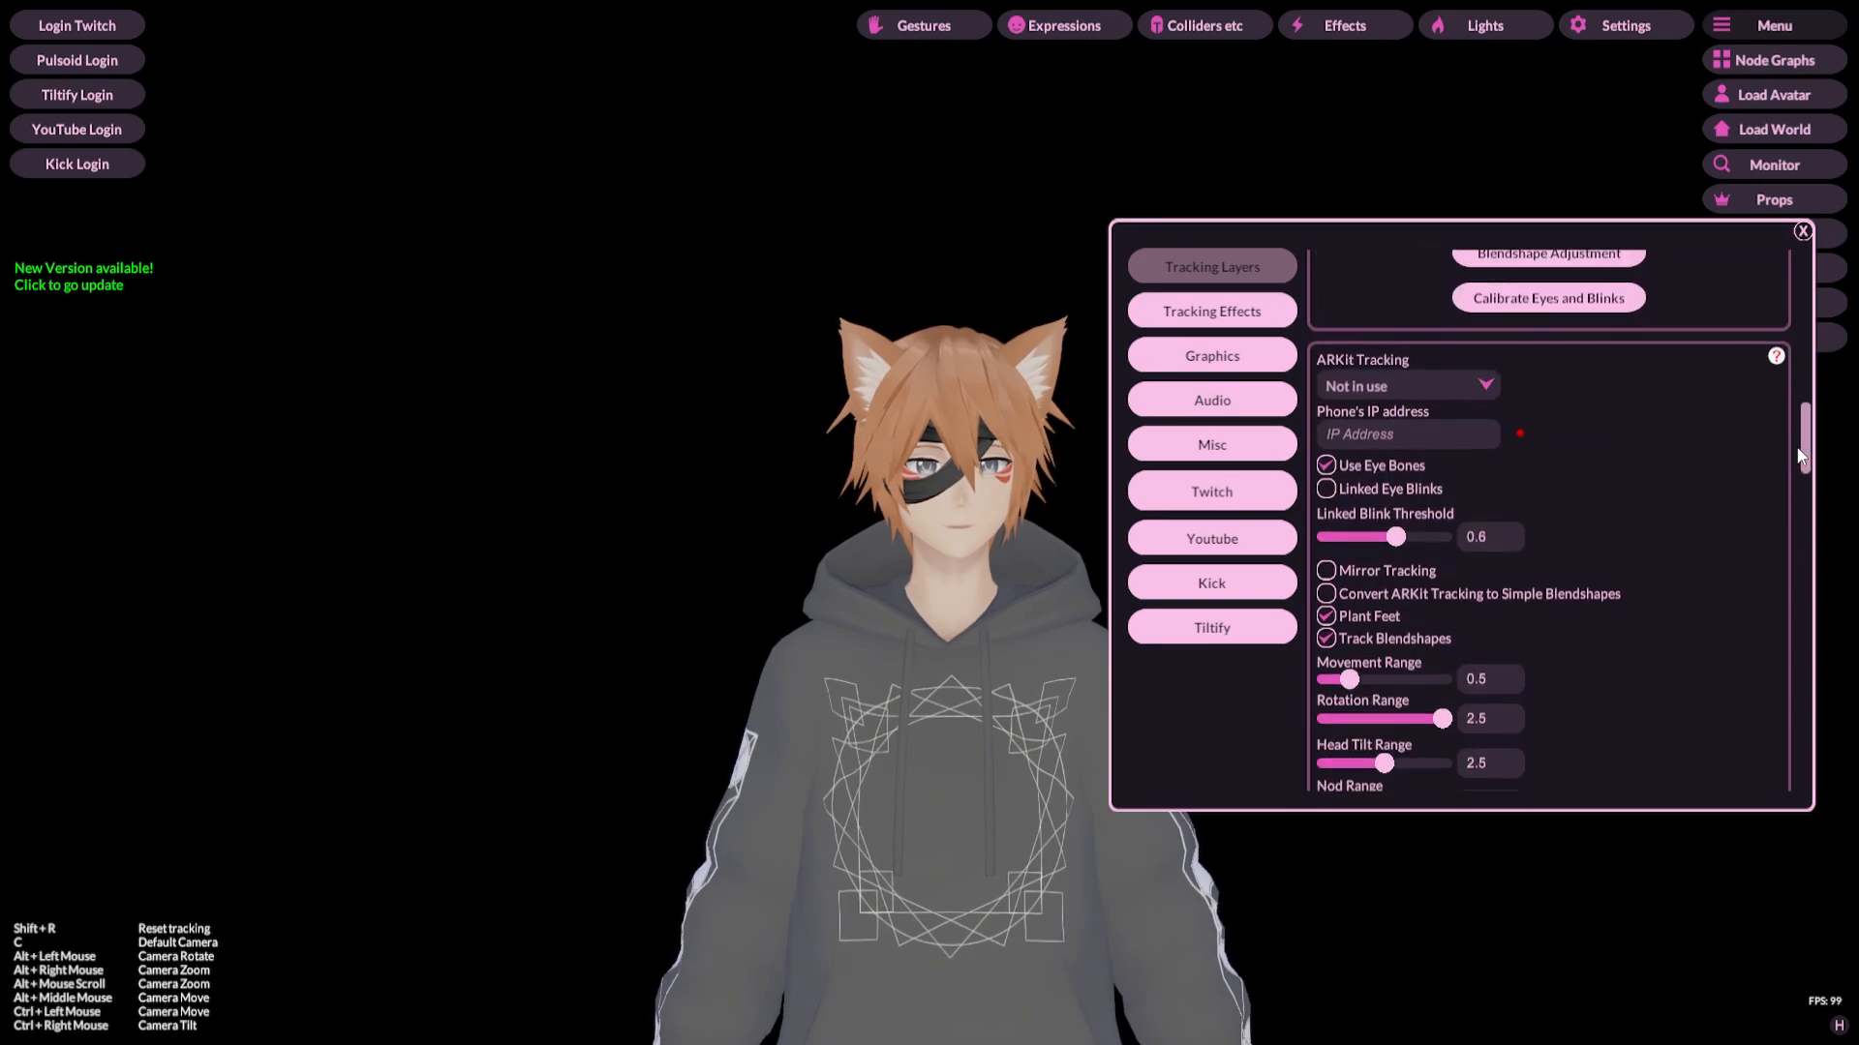
pyautogui.scroll(7, 1799, 441)
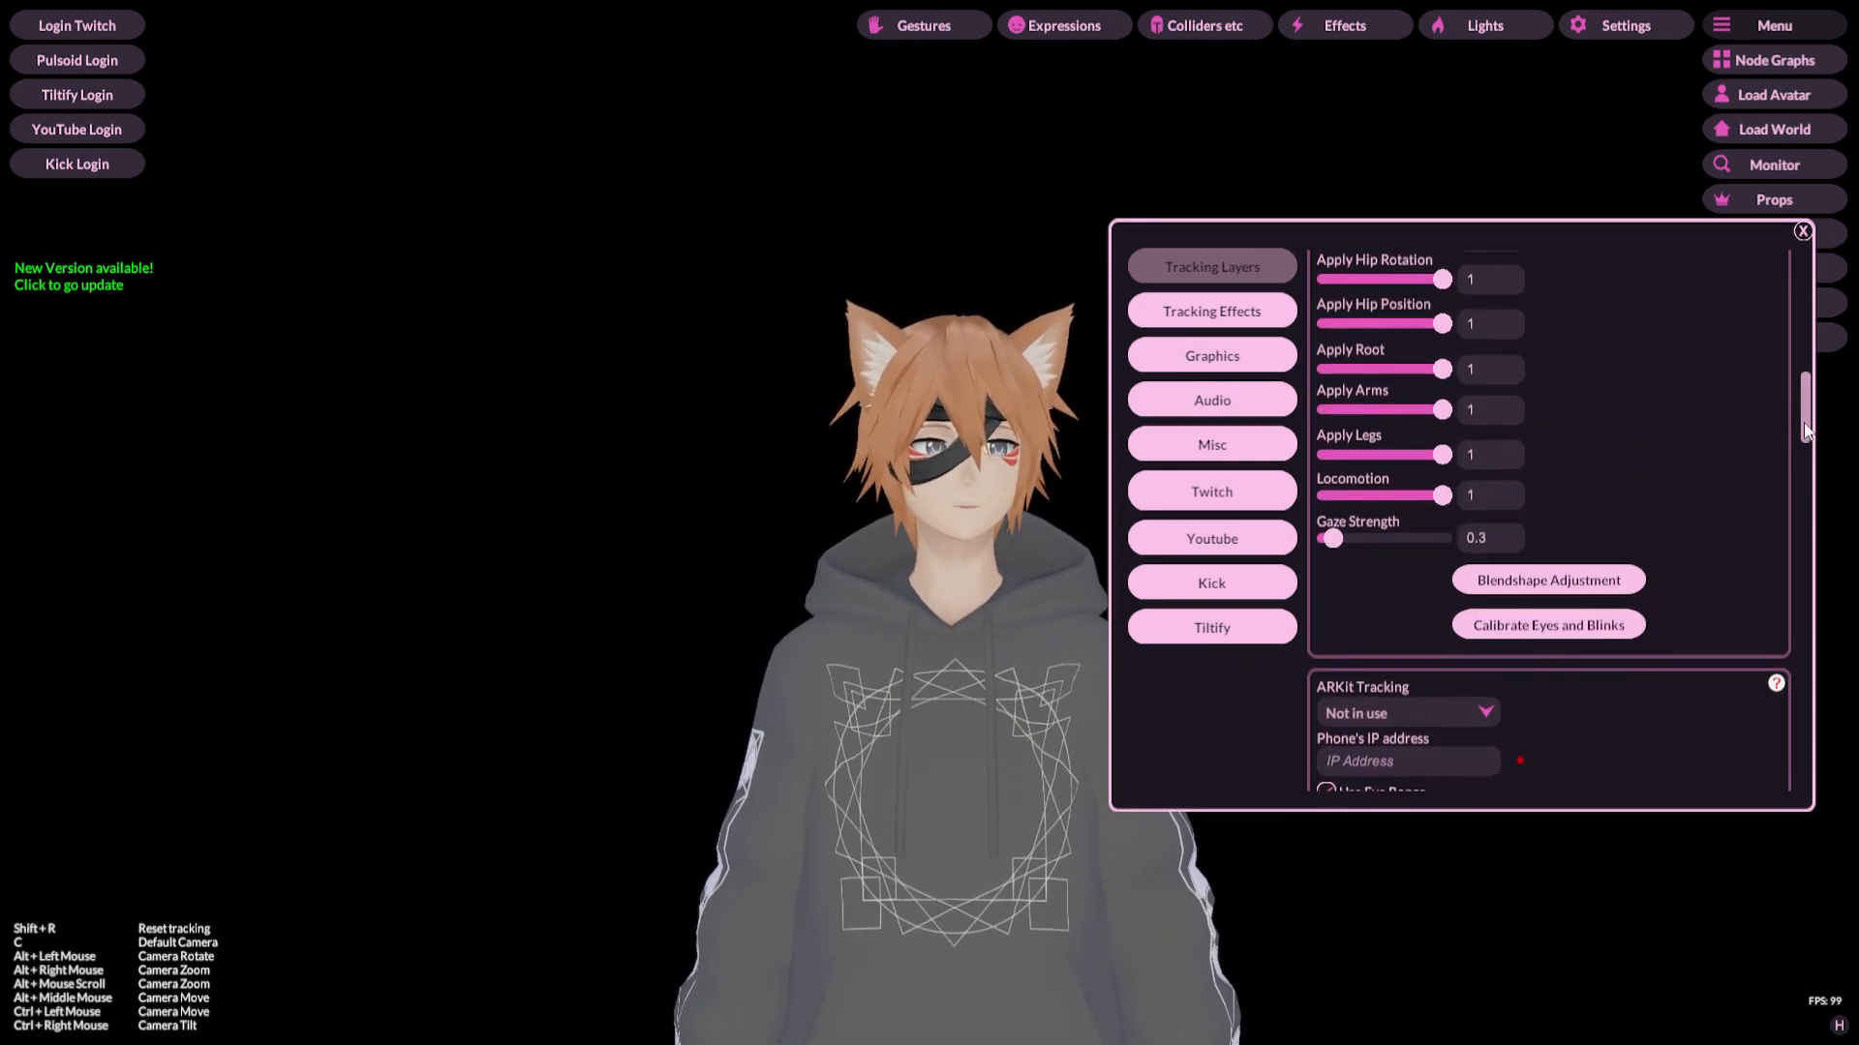
pyautogui.moveTo(1805, 430); pyautogui.dragTo(1792, 315)
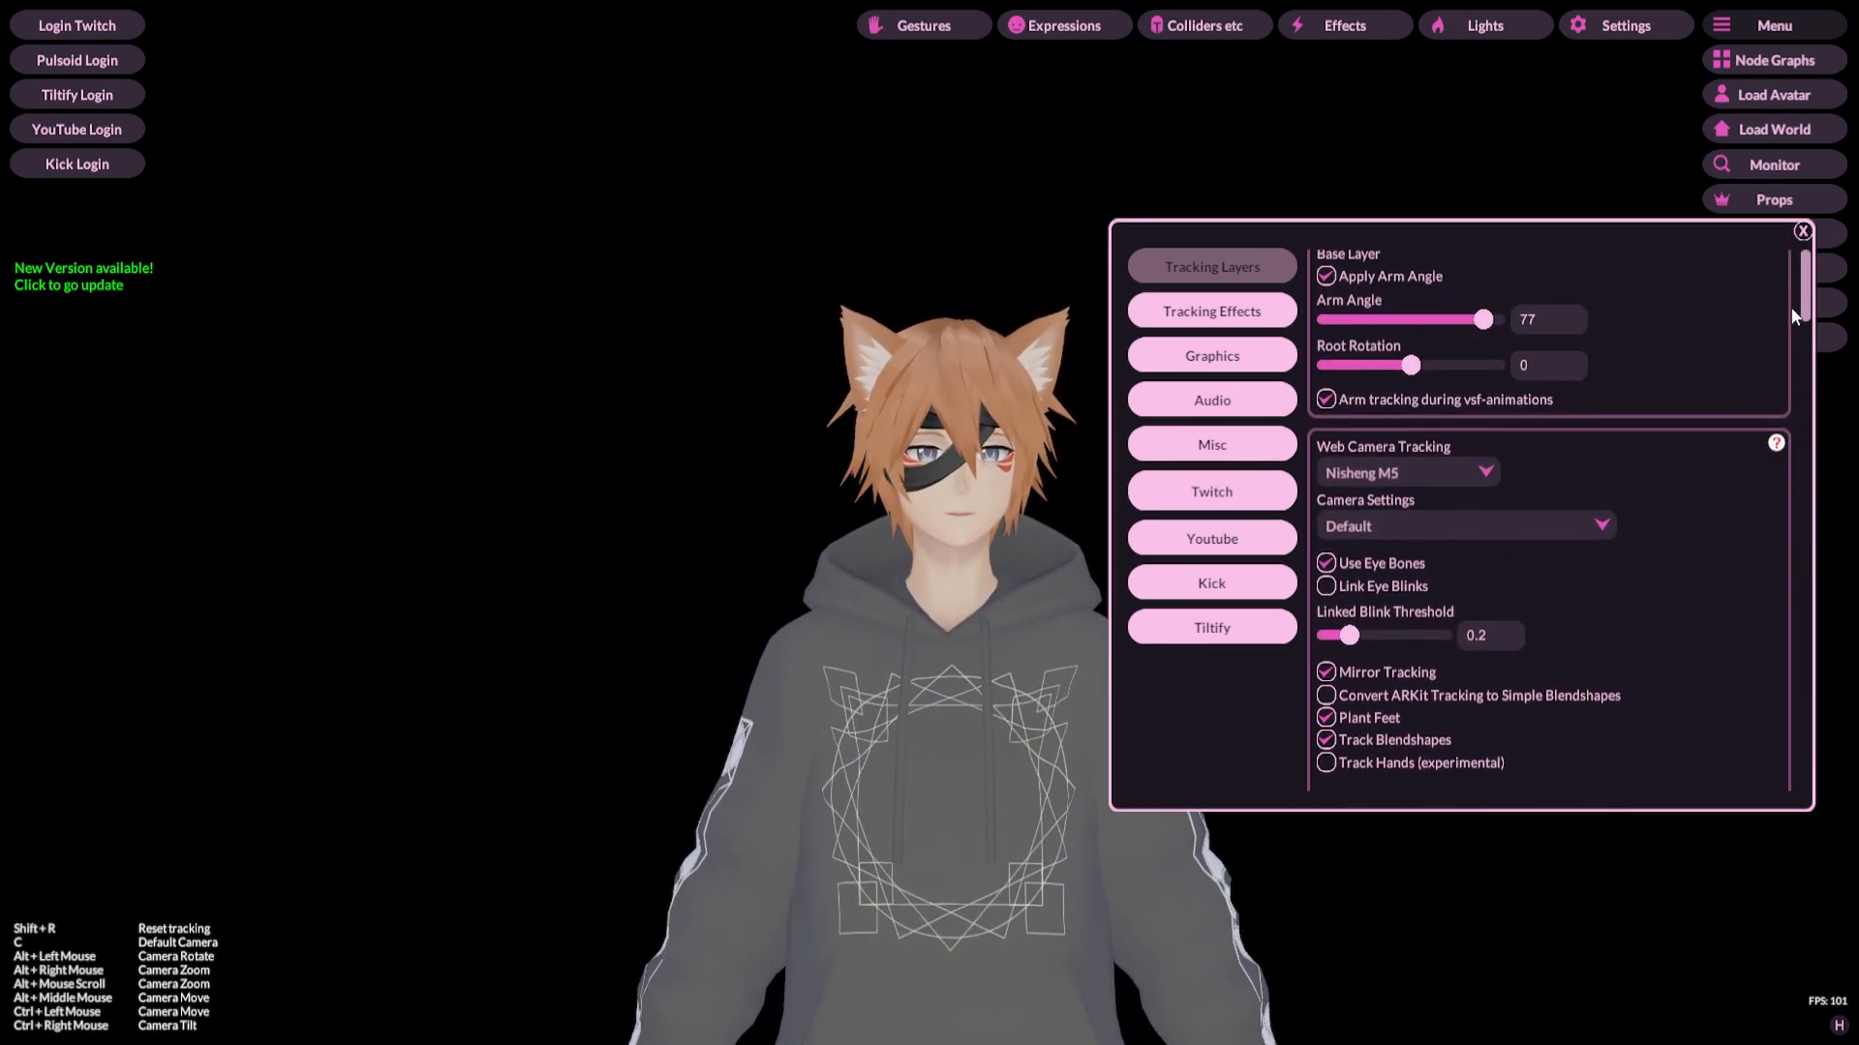
pyautogui.scroll(-20, 1770, 387)
pyautogui.scroll(20, 1760, 436)
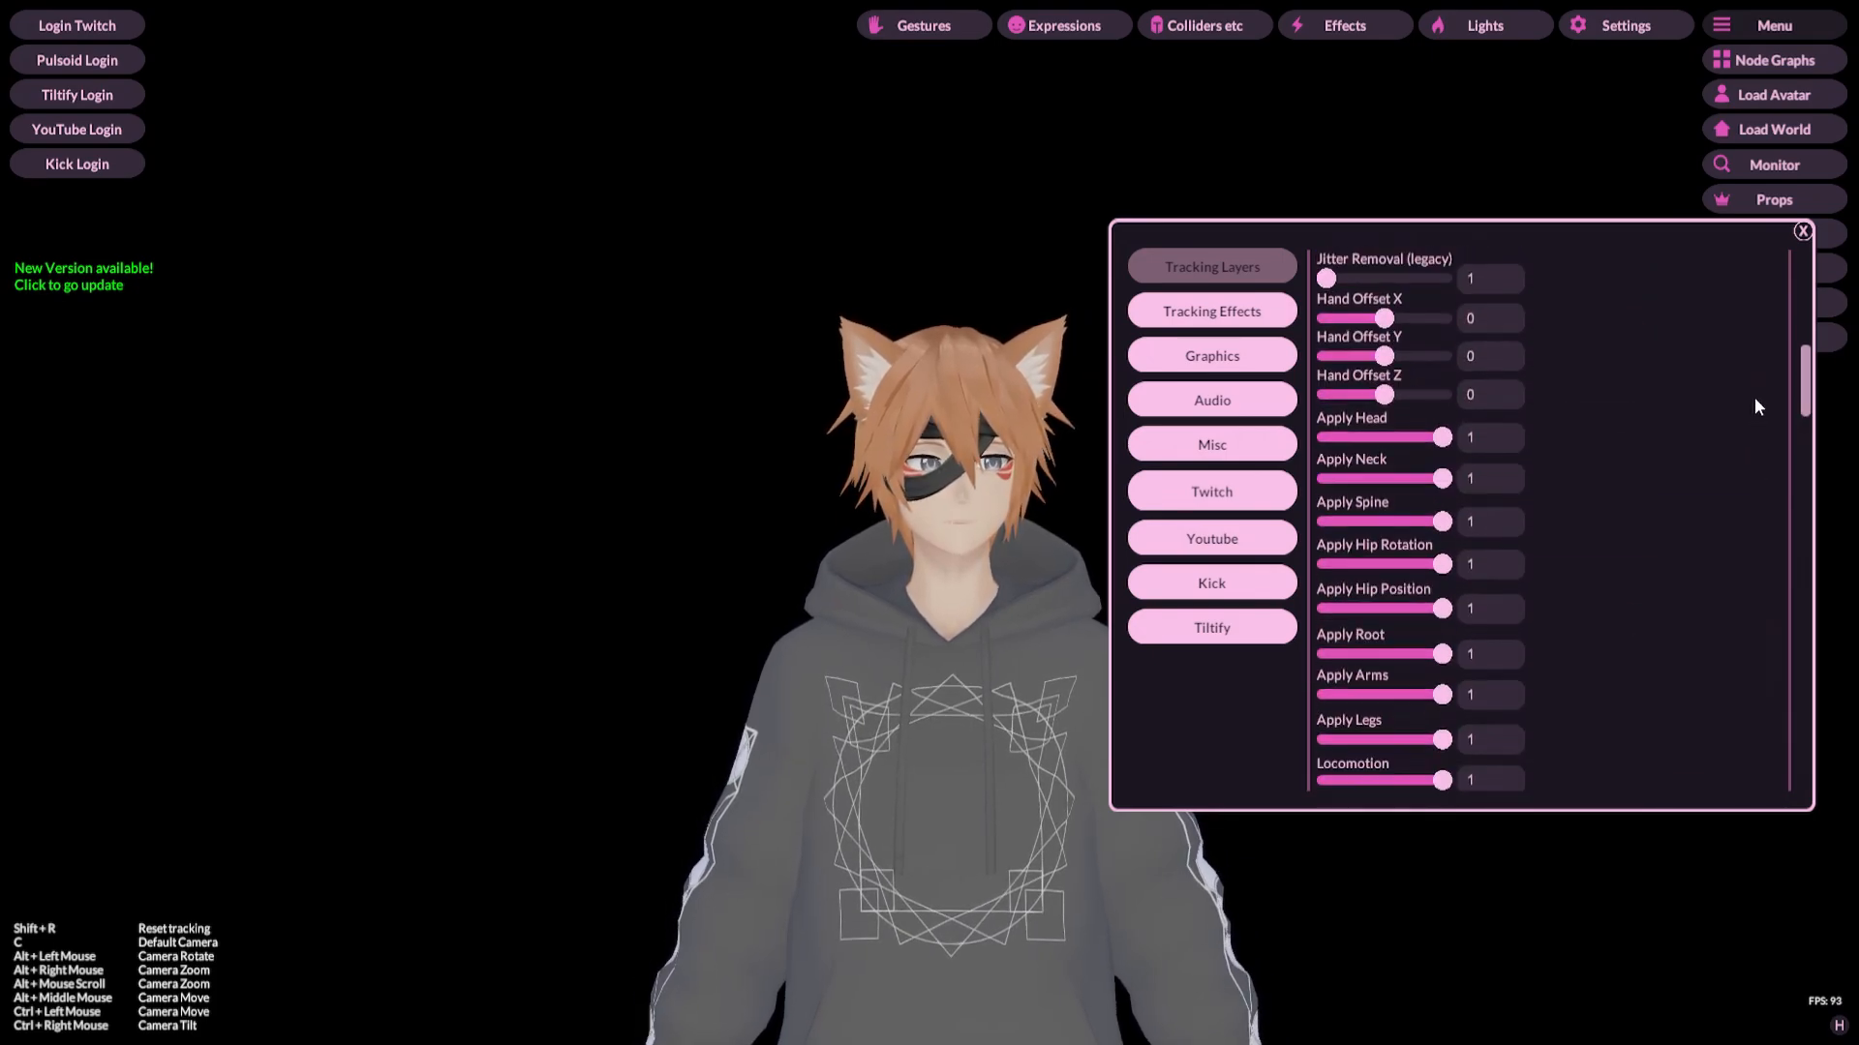
pyautogui.moveTo(1805, 408); pyautogui.dragTo(1804, 472)
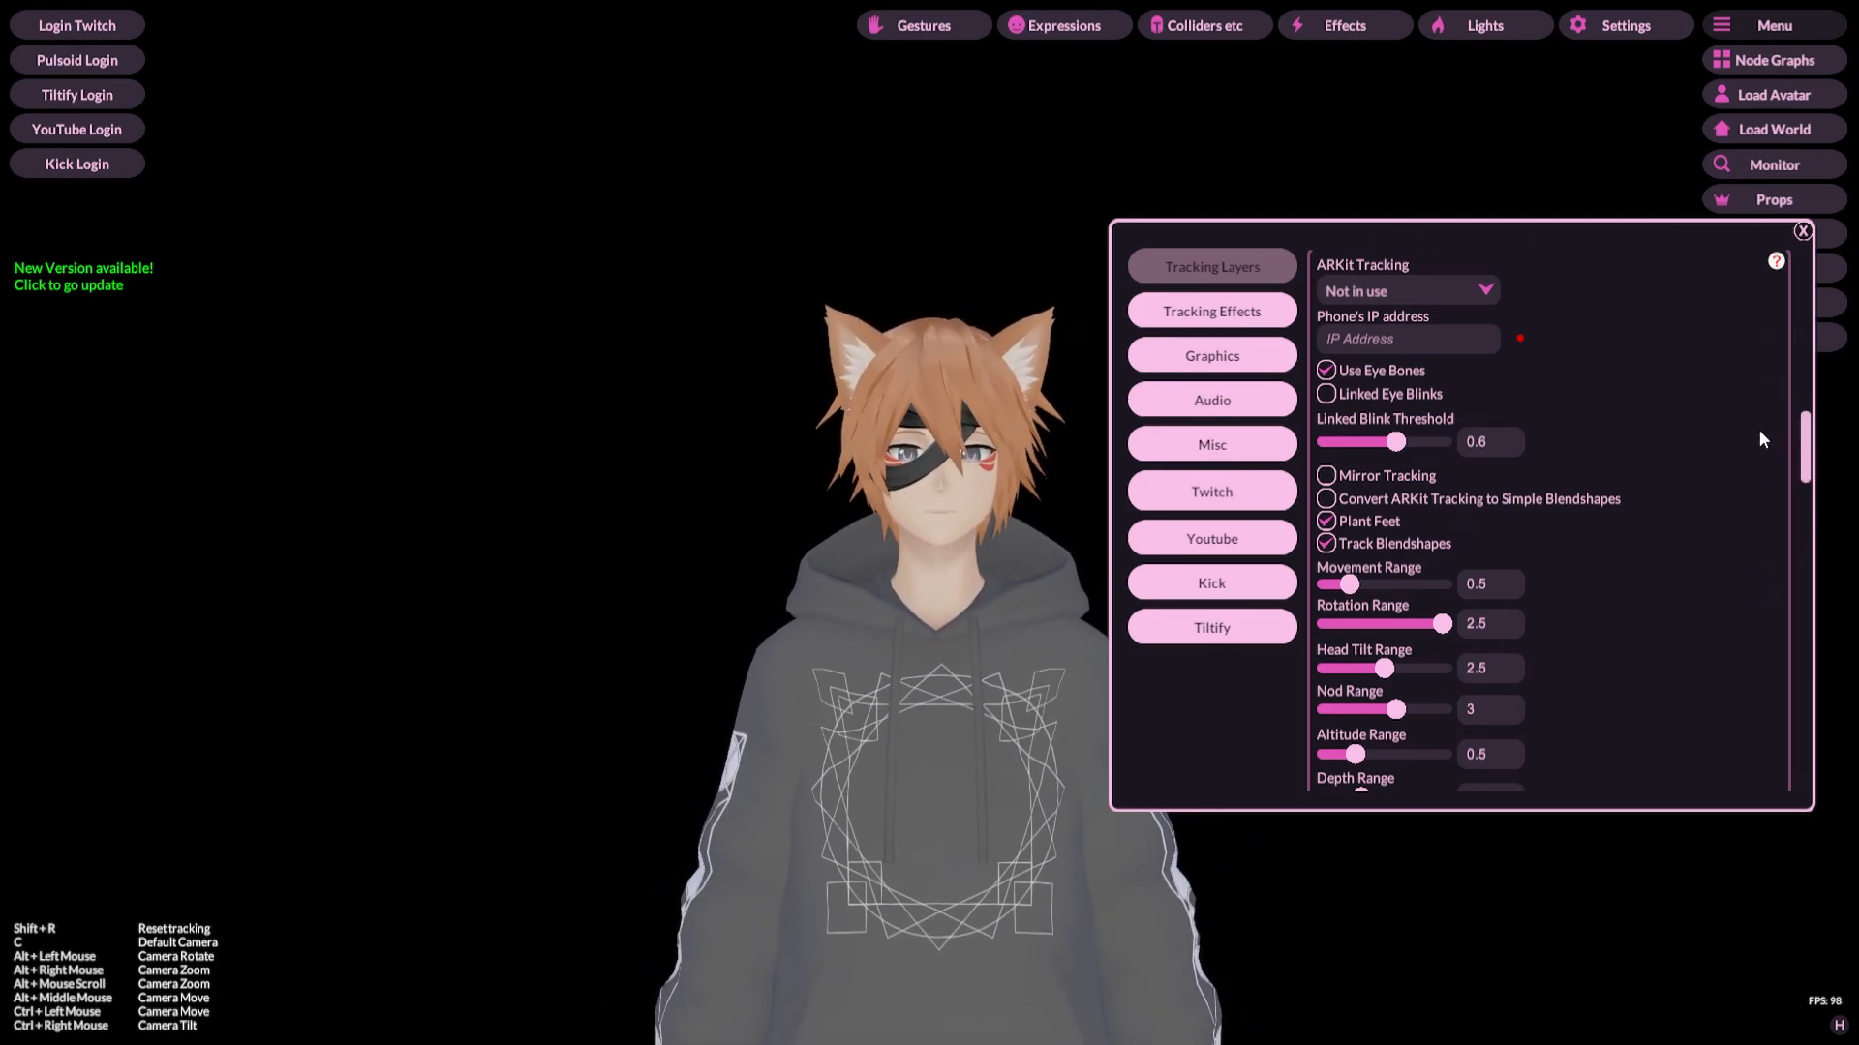
# Step: Scroll through the Leap Motion Tracking settings and back up to the Web Camera Gaze Strength options
pyautogui.scroll(-10, 1745, 432)
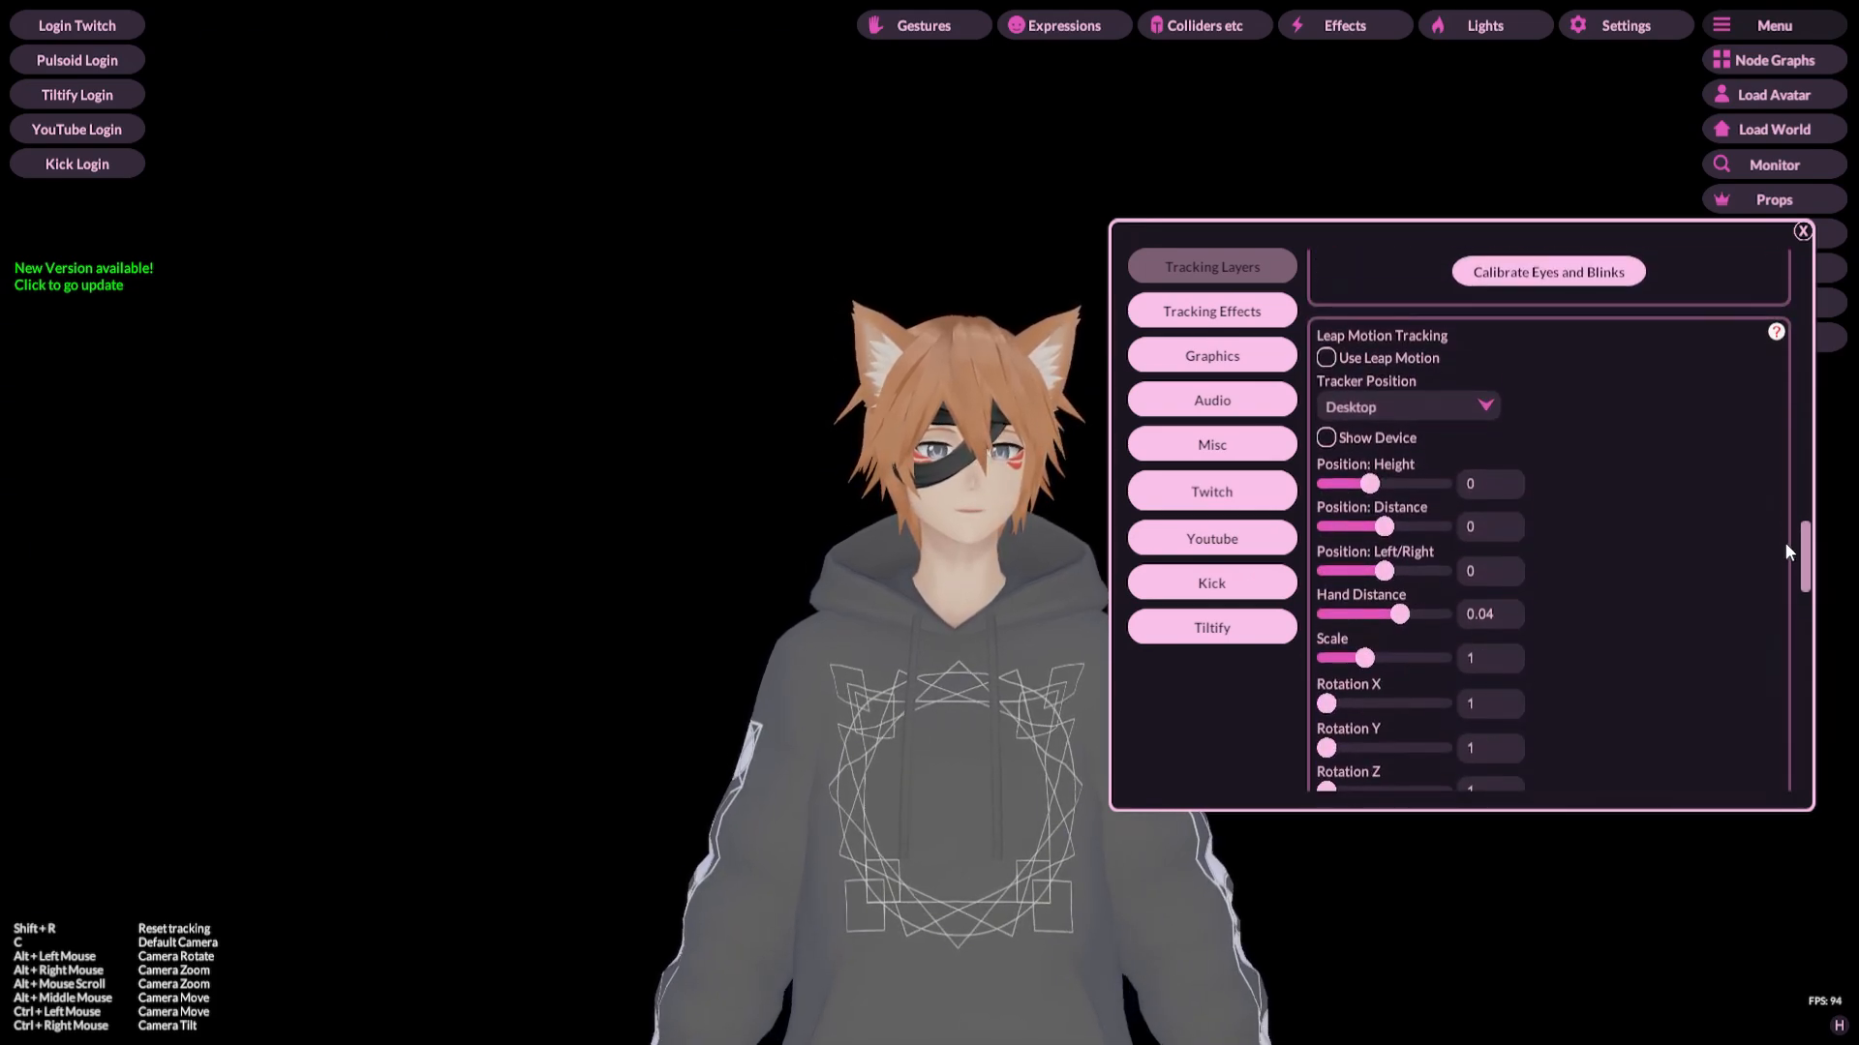
pyautogui.scroll(-2, 1785, 544)
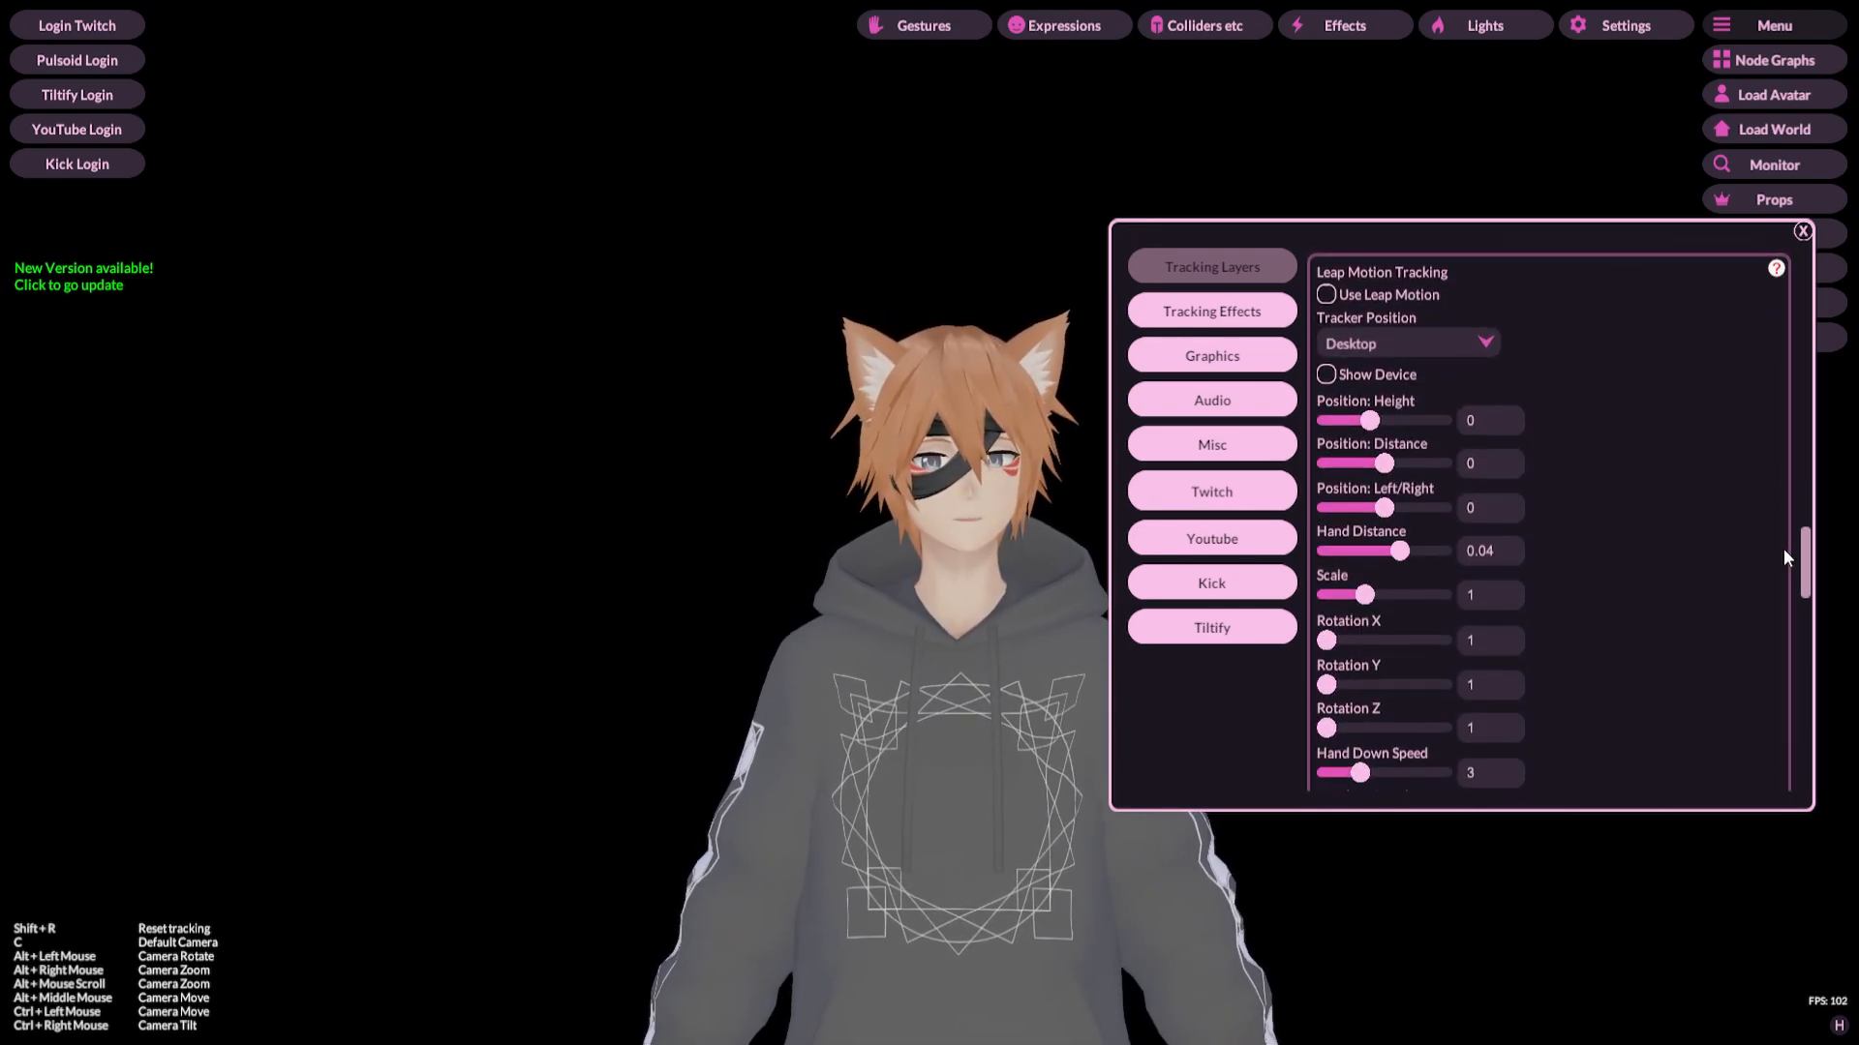
pyautogui.scroll(5, 1783, 548)
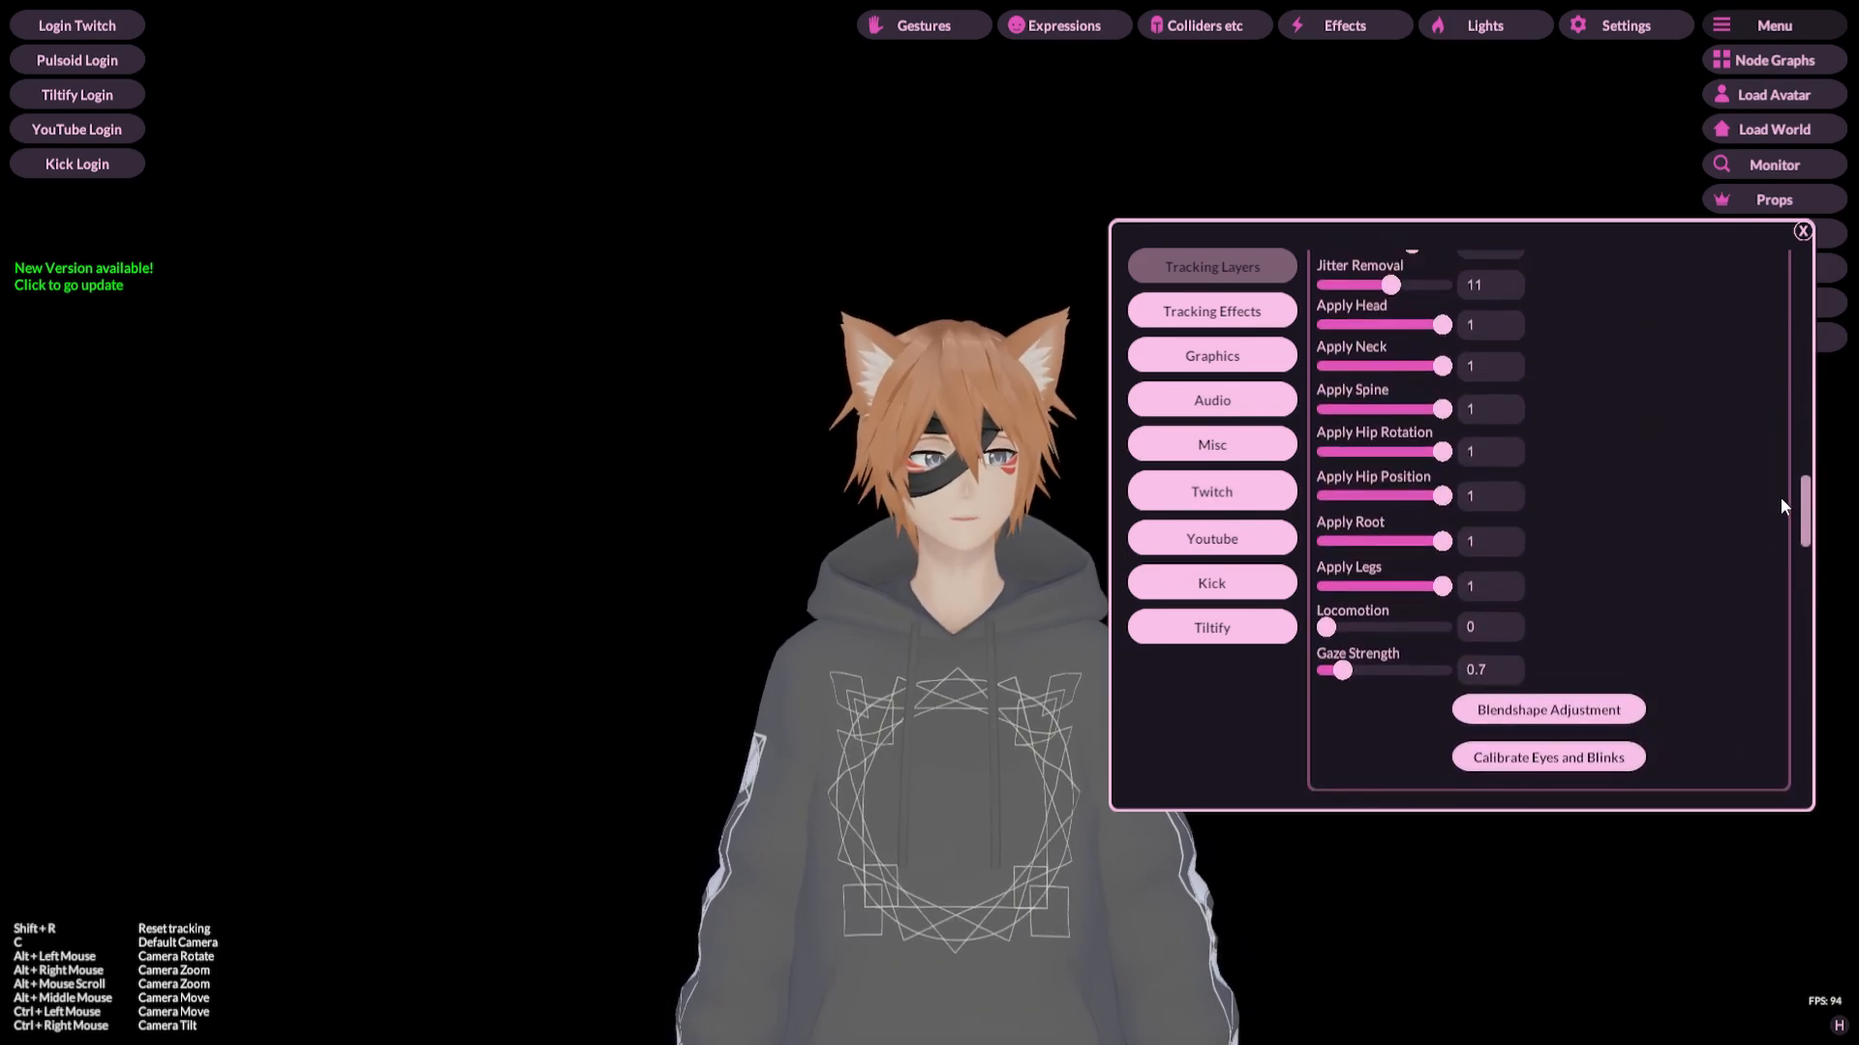
pyautogui.scroll(-3, 1777, 485)
pyautogui.scroll(2, 1764, 411)
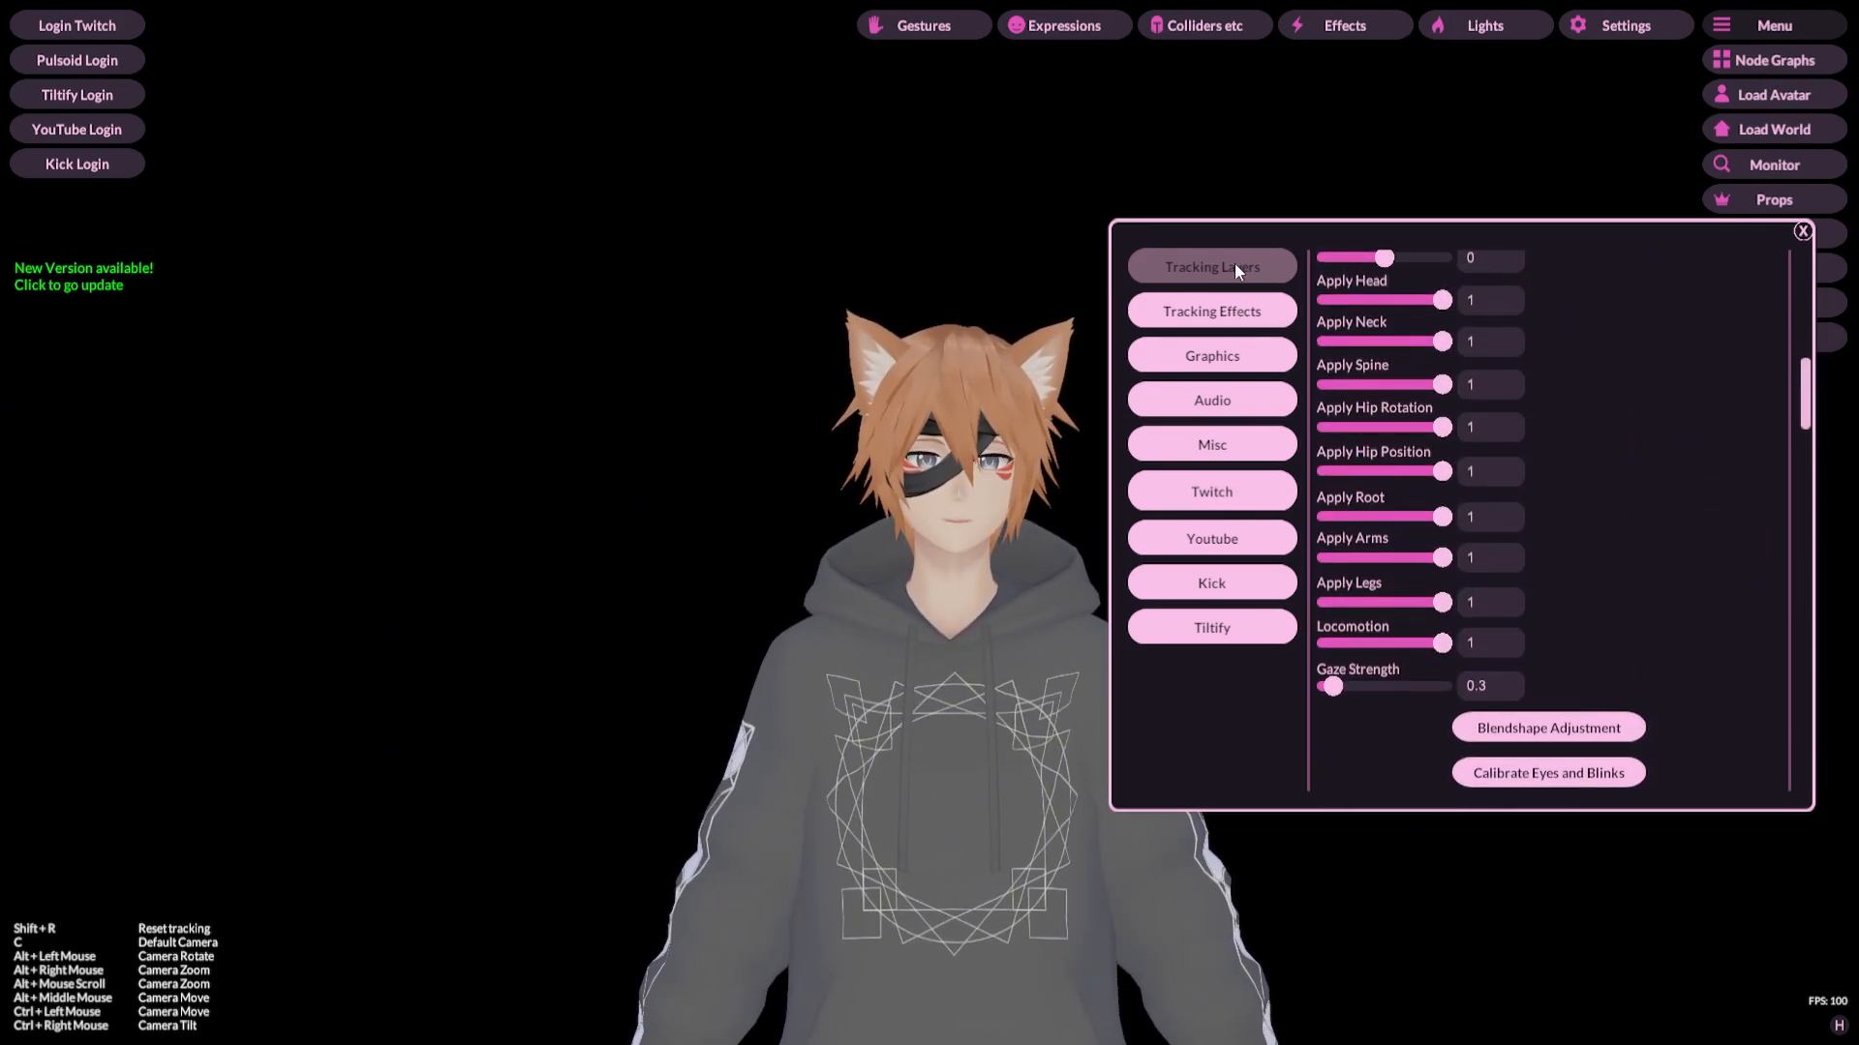
# Step: Open the Tracking Effects settings and scroll through Expressive Body Tilt, Breathing Motion and Arm Sway options
pyautogui.click(1283, 317)
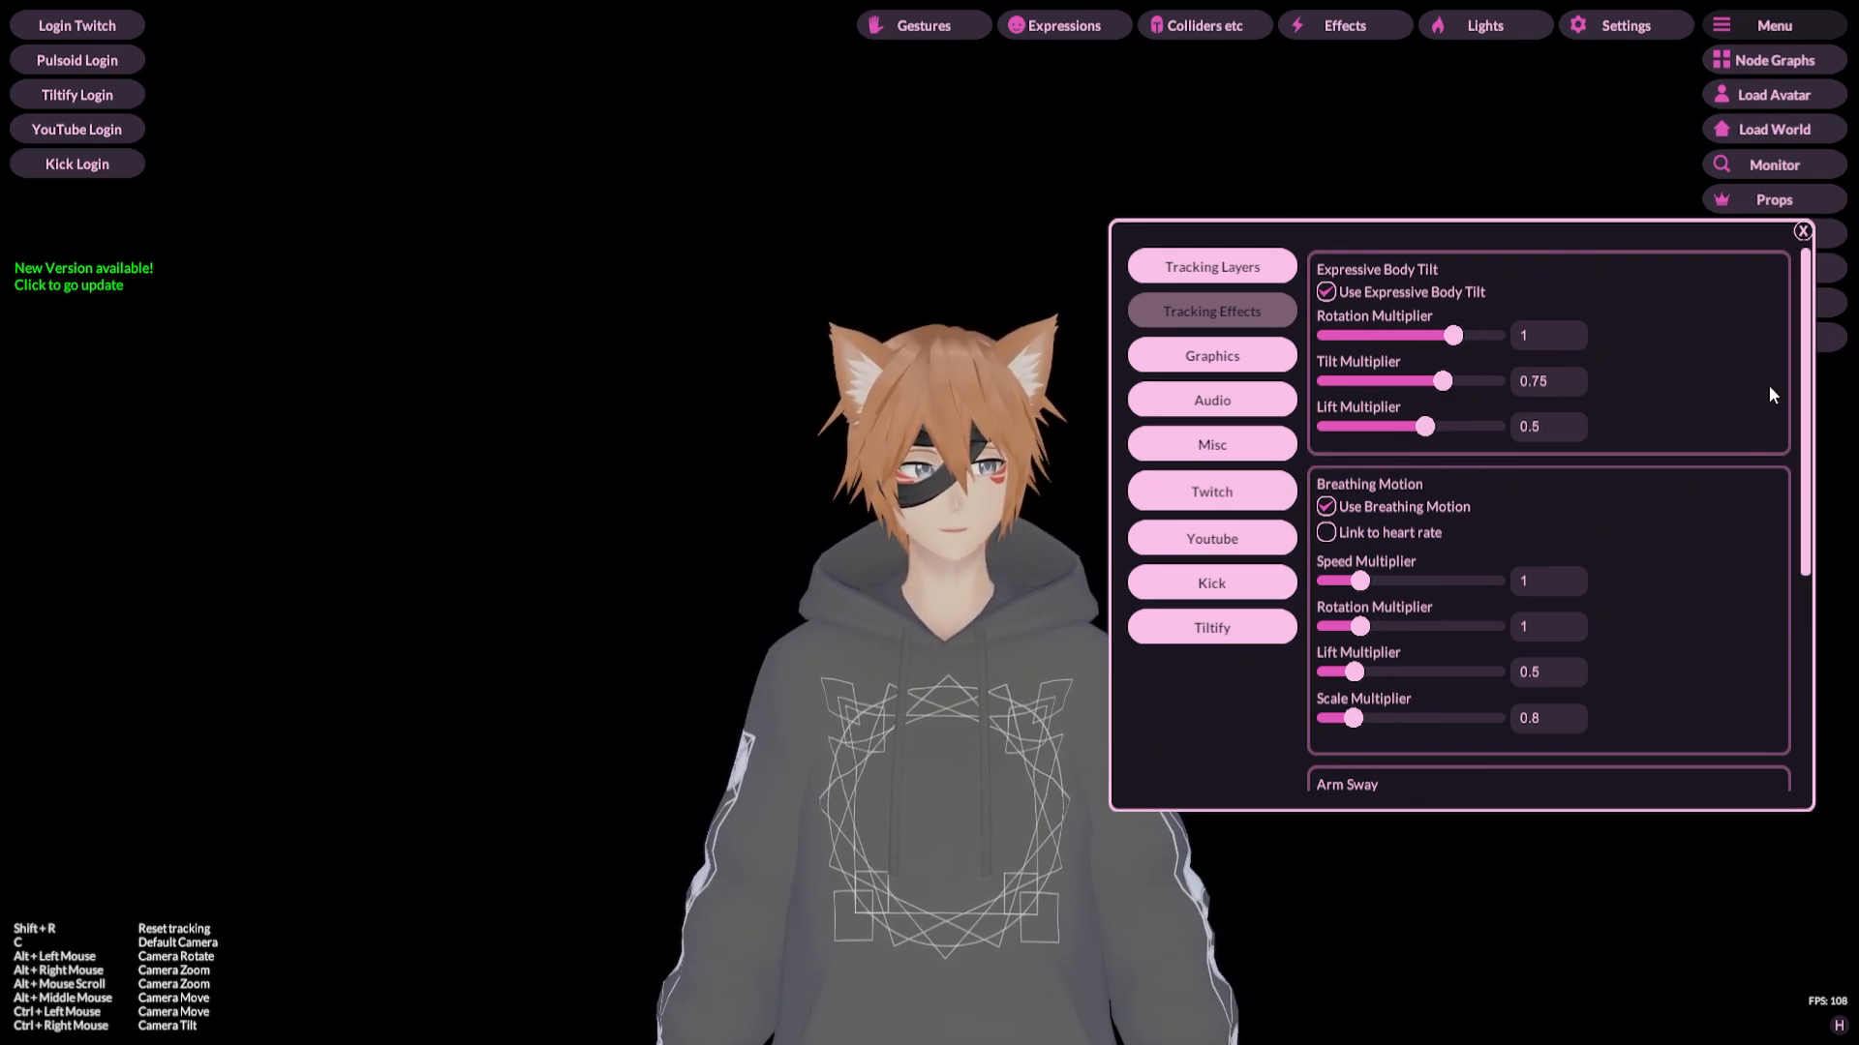
pyautogui.moveTo(1806, 388); pyautogui.dragTo(1800, 511)
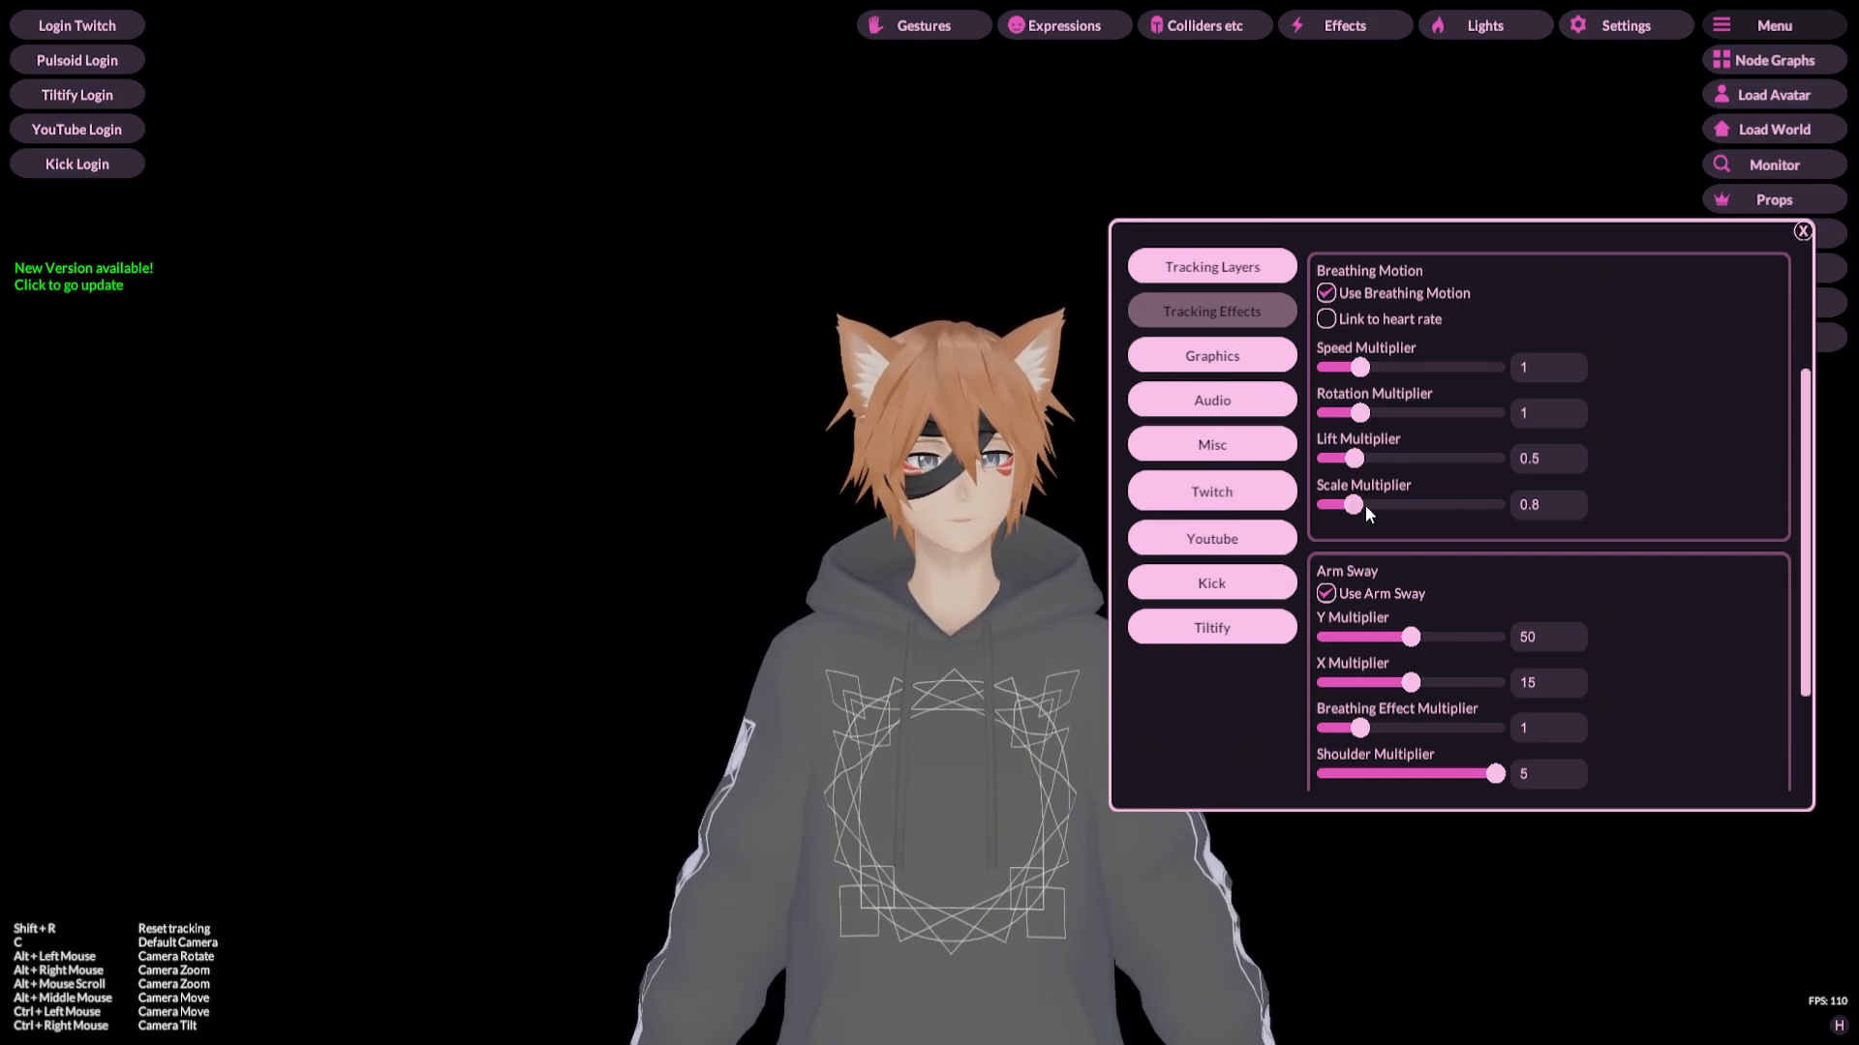
pyautogui.scroll(-1, 1748, 521)
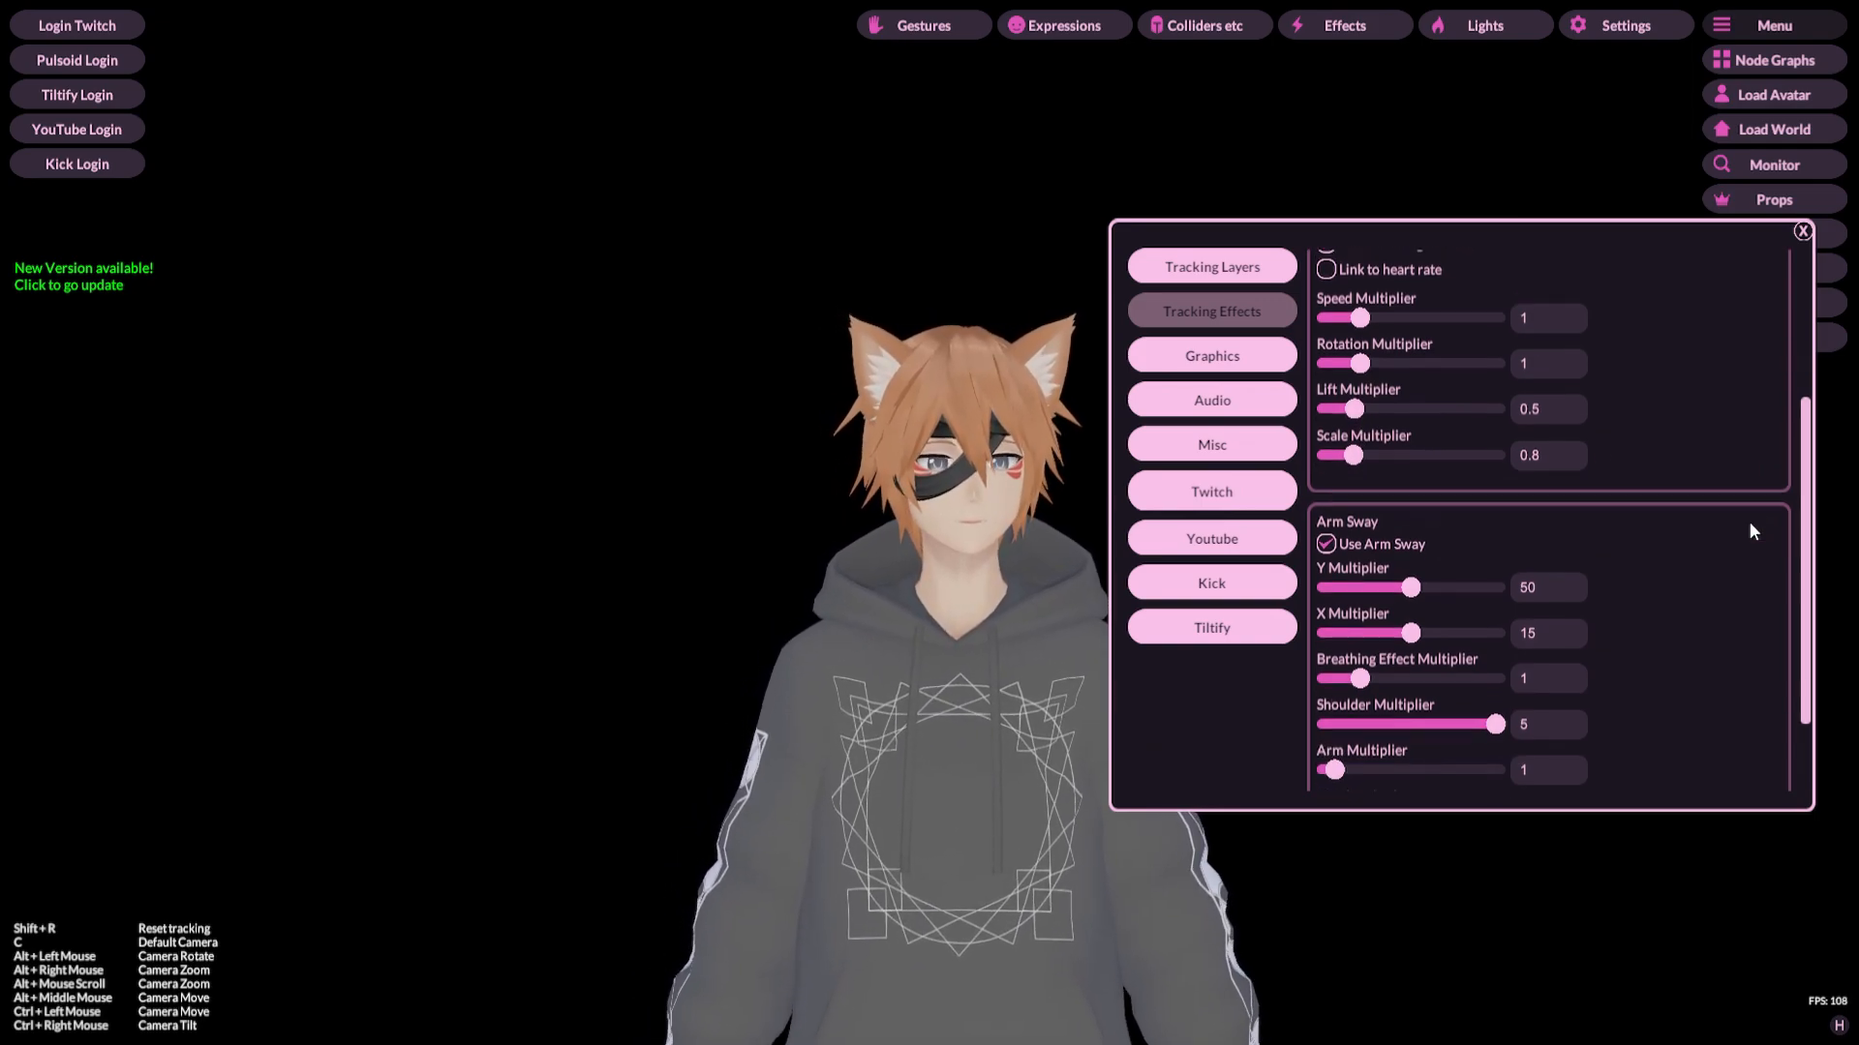
pyautogui.scroll(-3, 1748, 521)
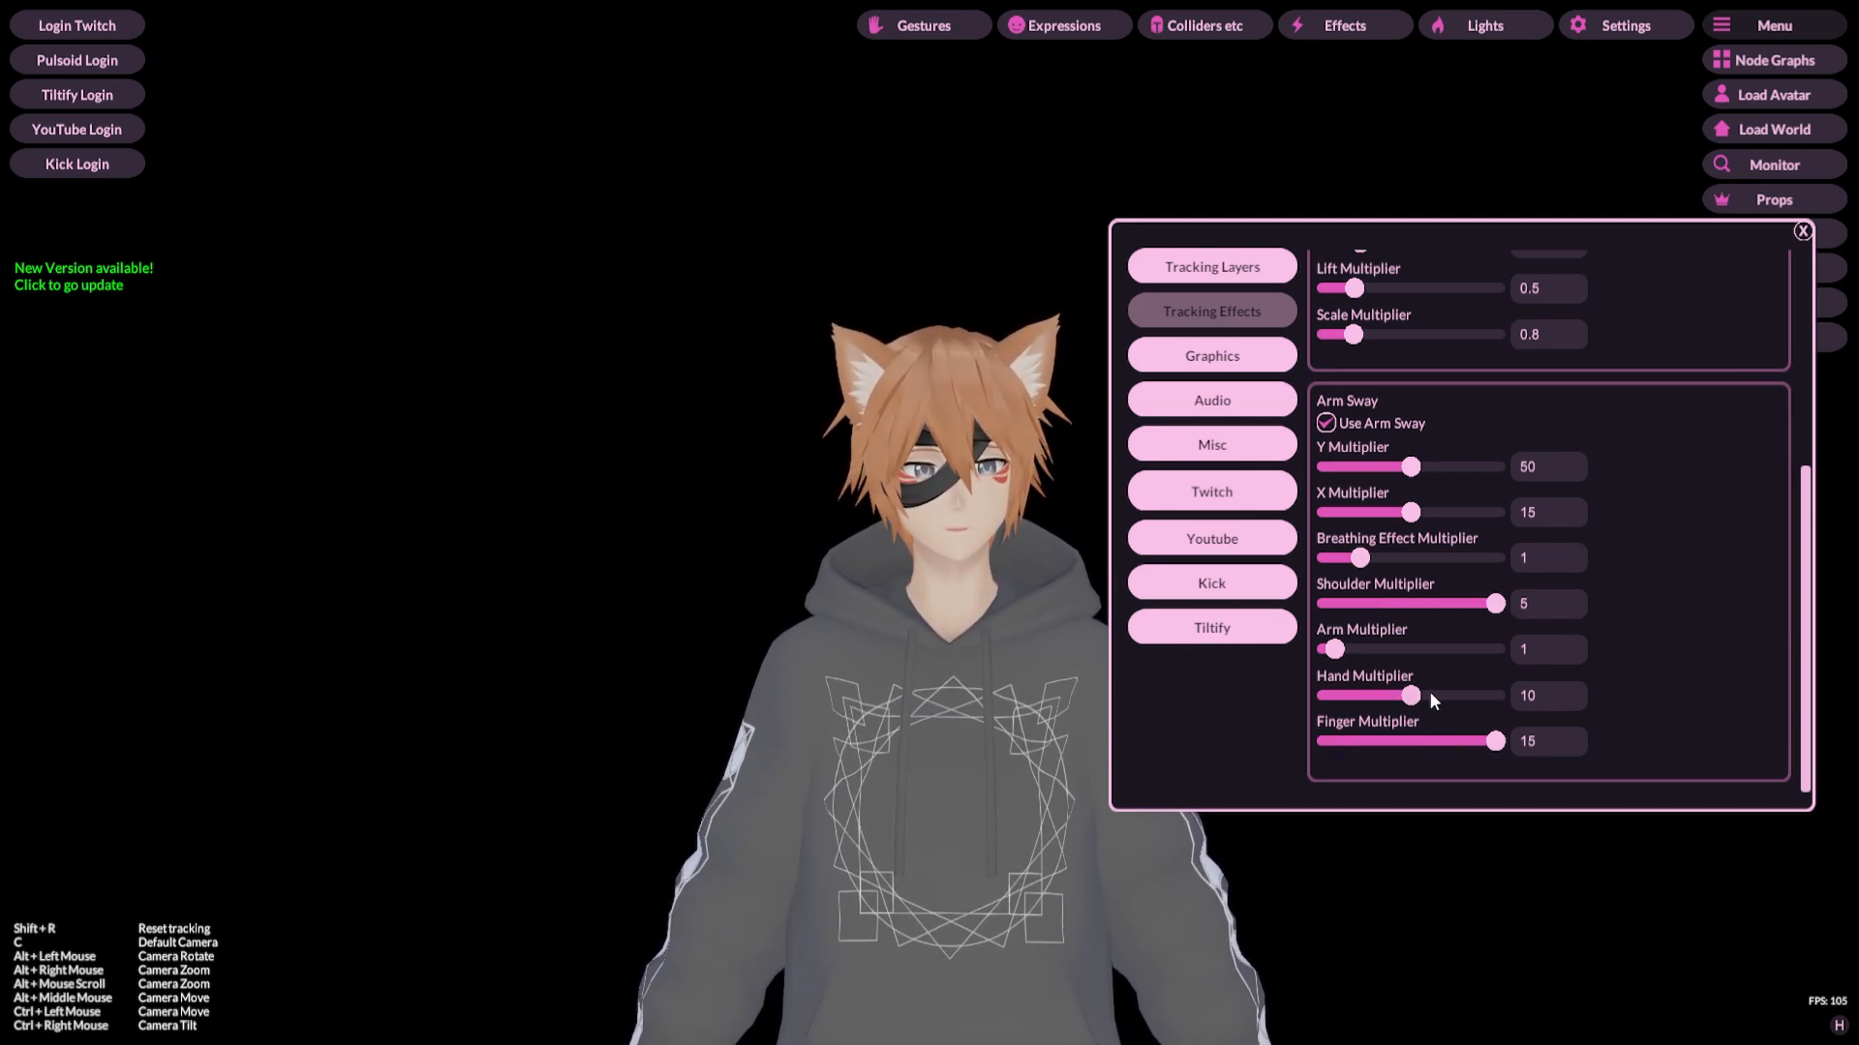
# Step: Adjust the Arm Sway Arm Multiplier slider, then set the Arm Multiplier back to 1
pyautogui.click(1354, 648)
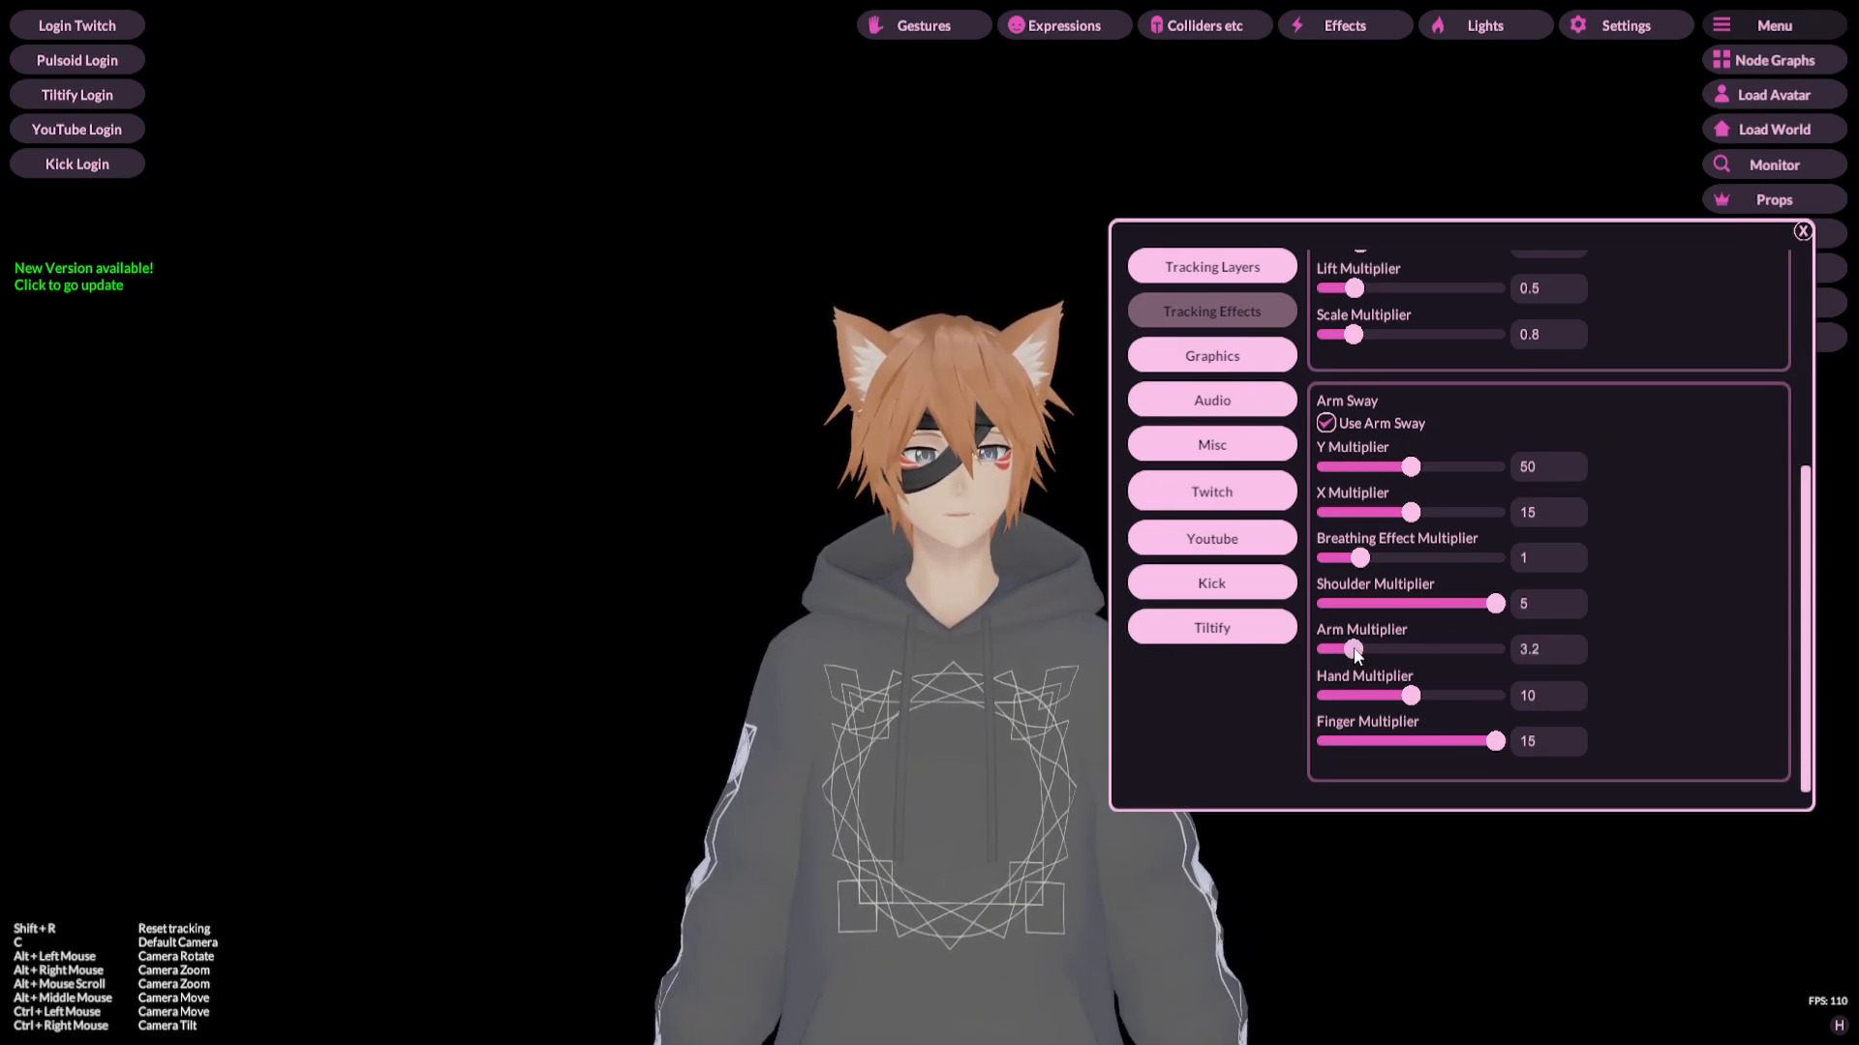
pyautogui.click(1334, 648)
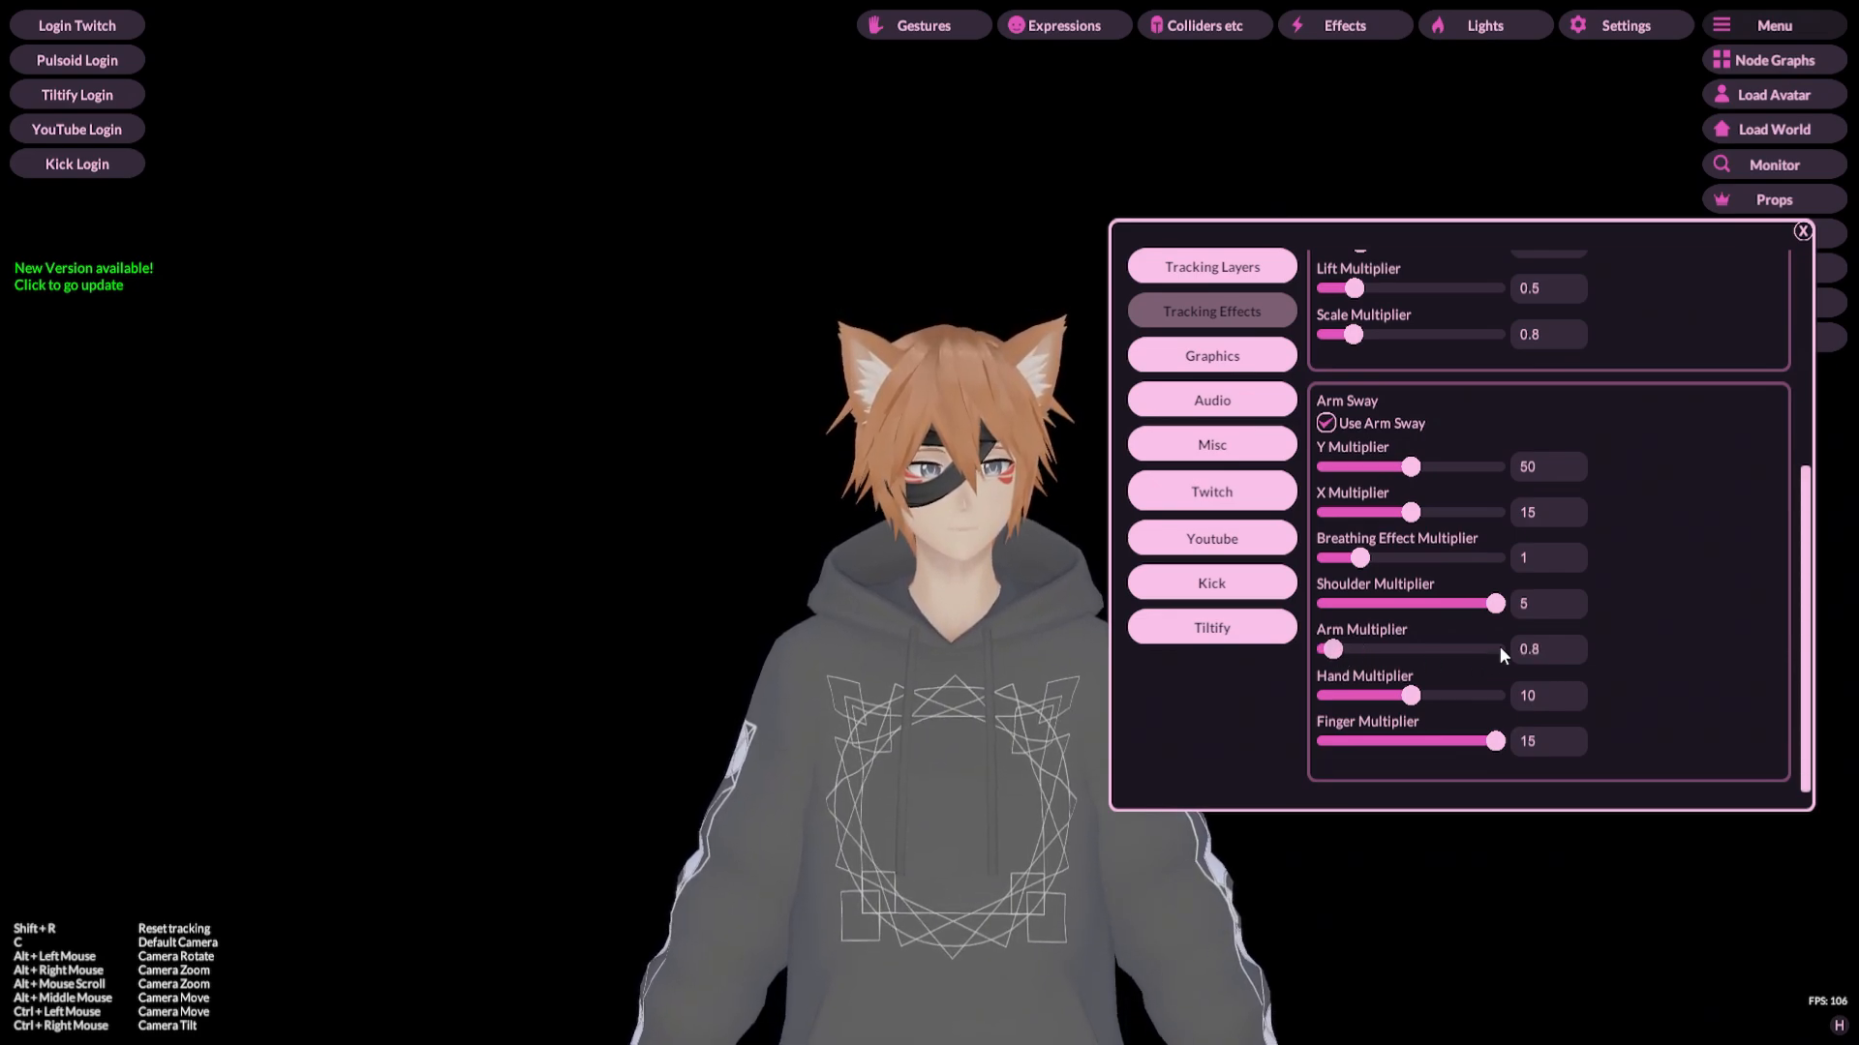
pyautogui.moveTo(1542, 651); pyautogui.dragTo(1512, 650)
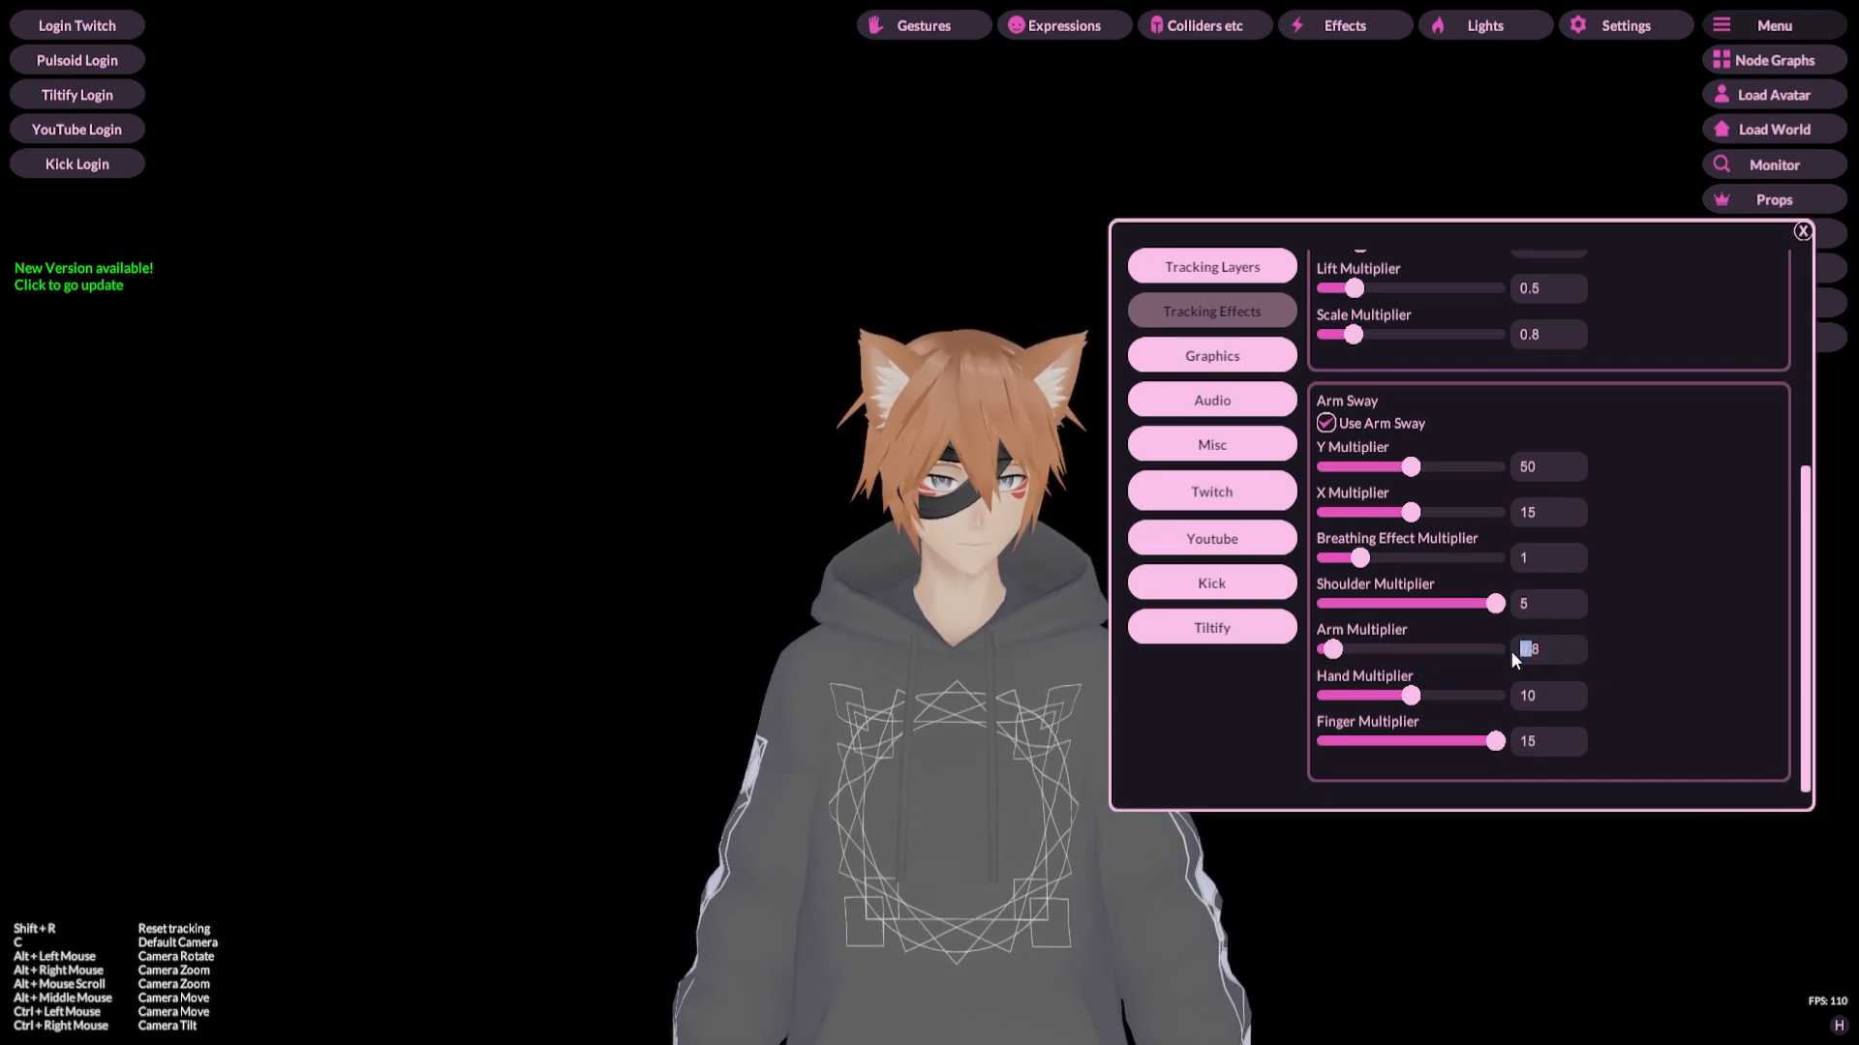
pyautogui.write('1')
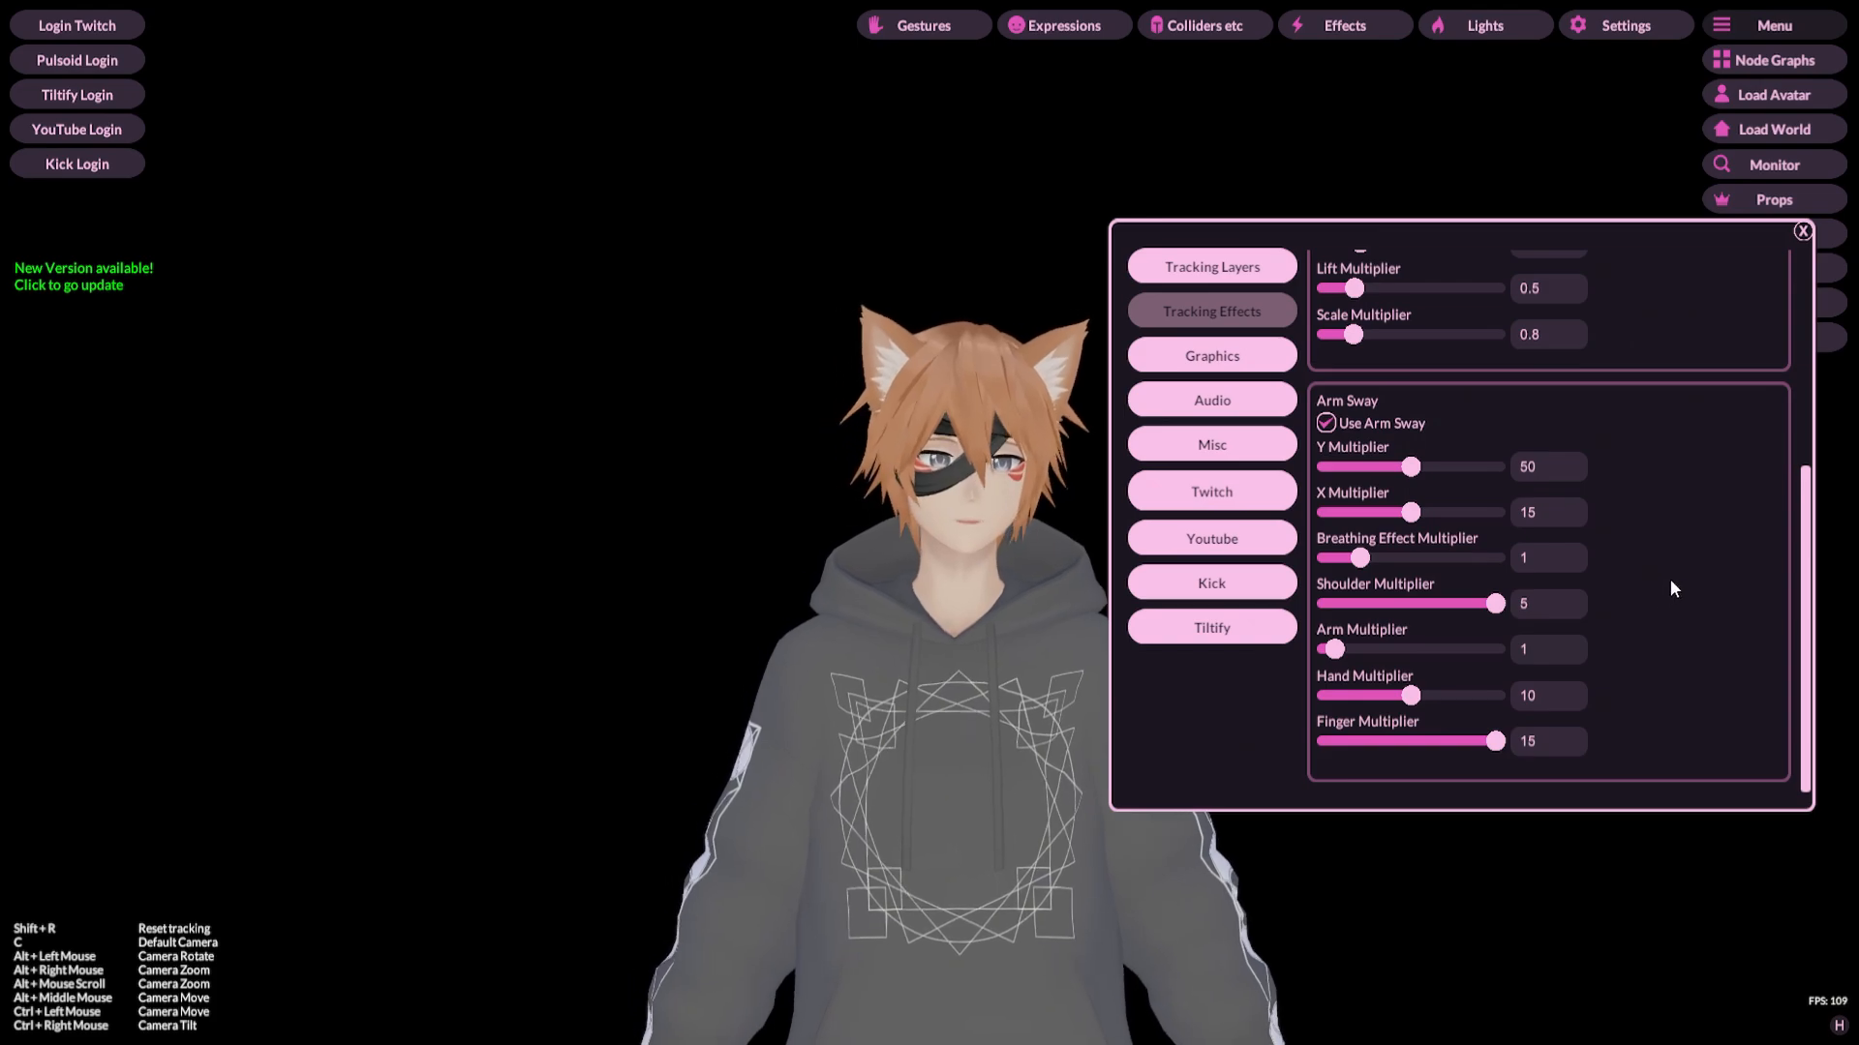
# Step: Scroll back up through the Arm Sway and Breathing Motion settings to the top of Tracking Effects
pyautogui.scroll(2, 1677, 605)
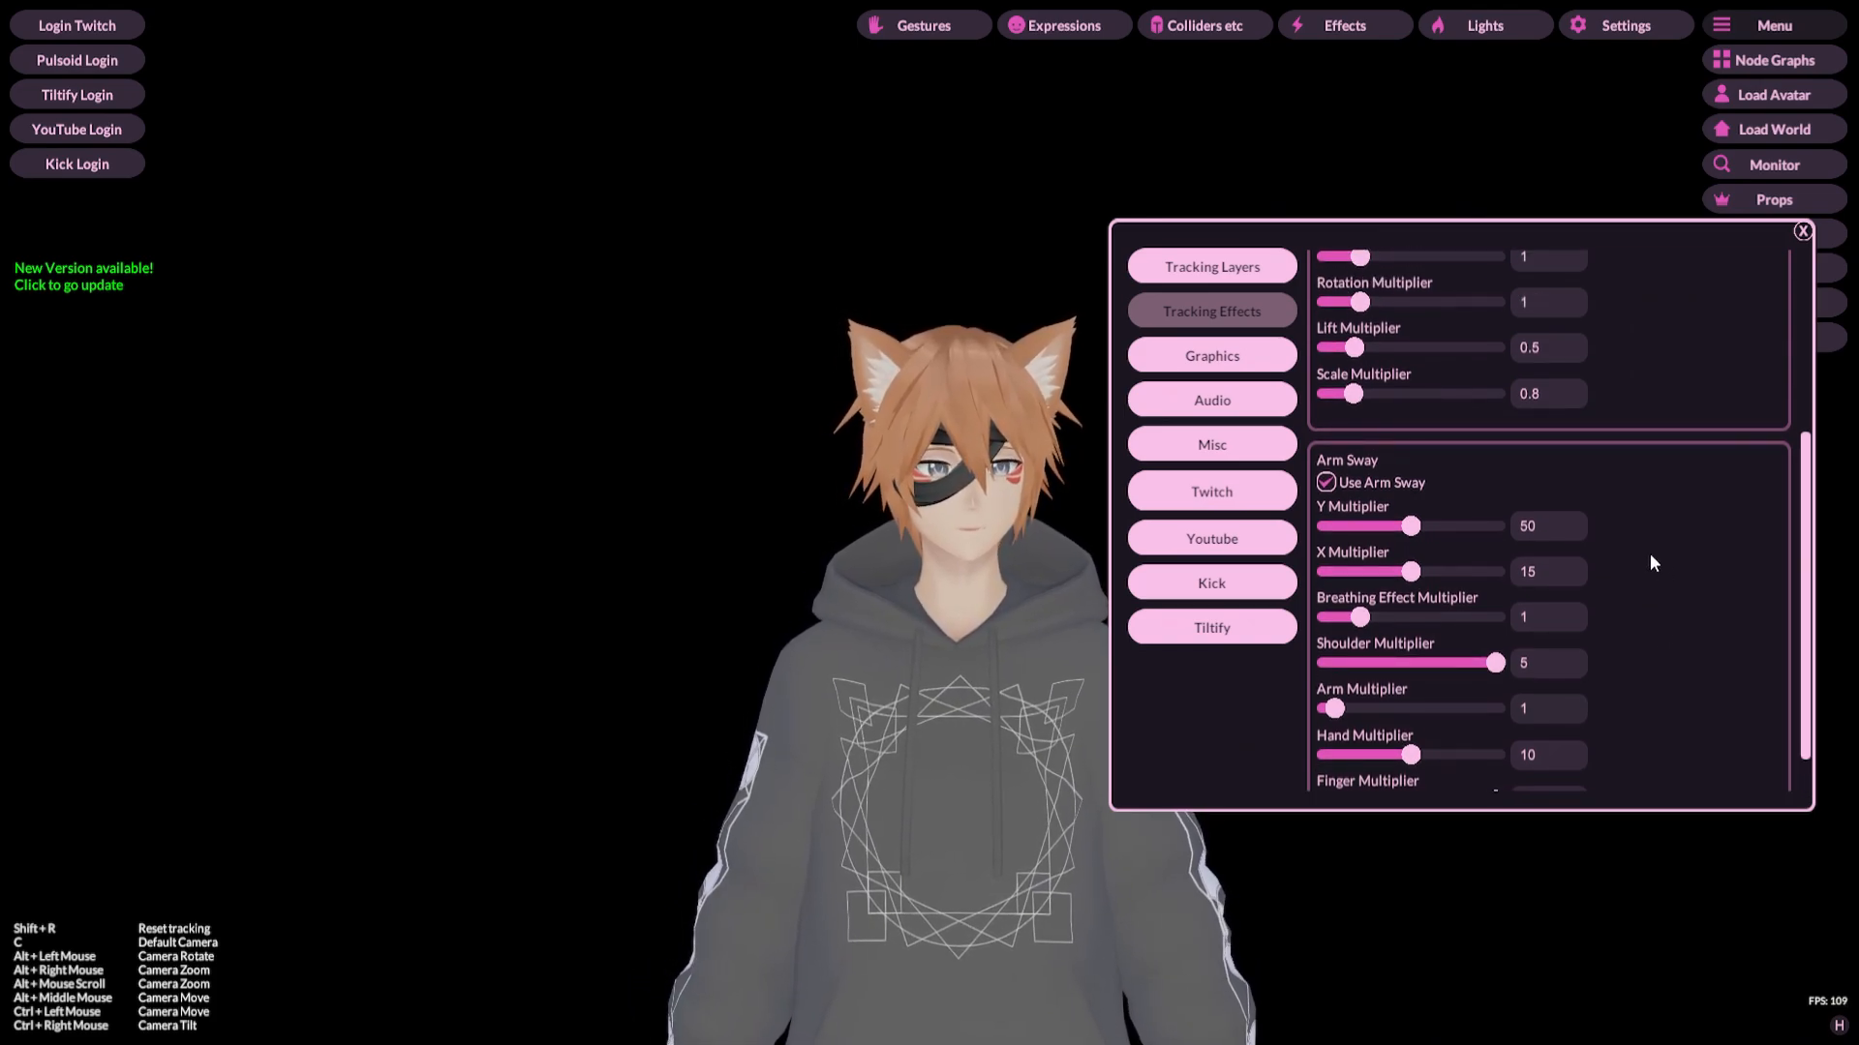
pyautogui.scroll(-2, 1652, 513)
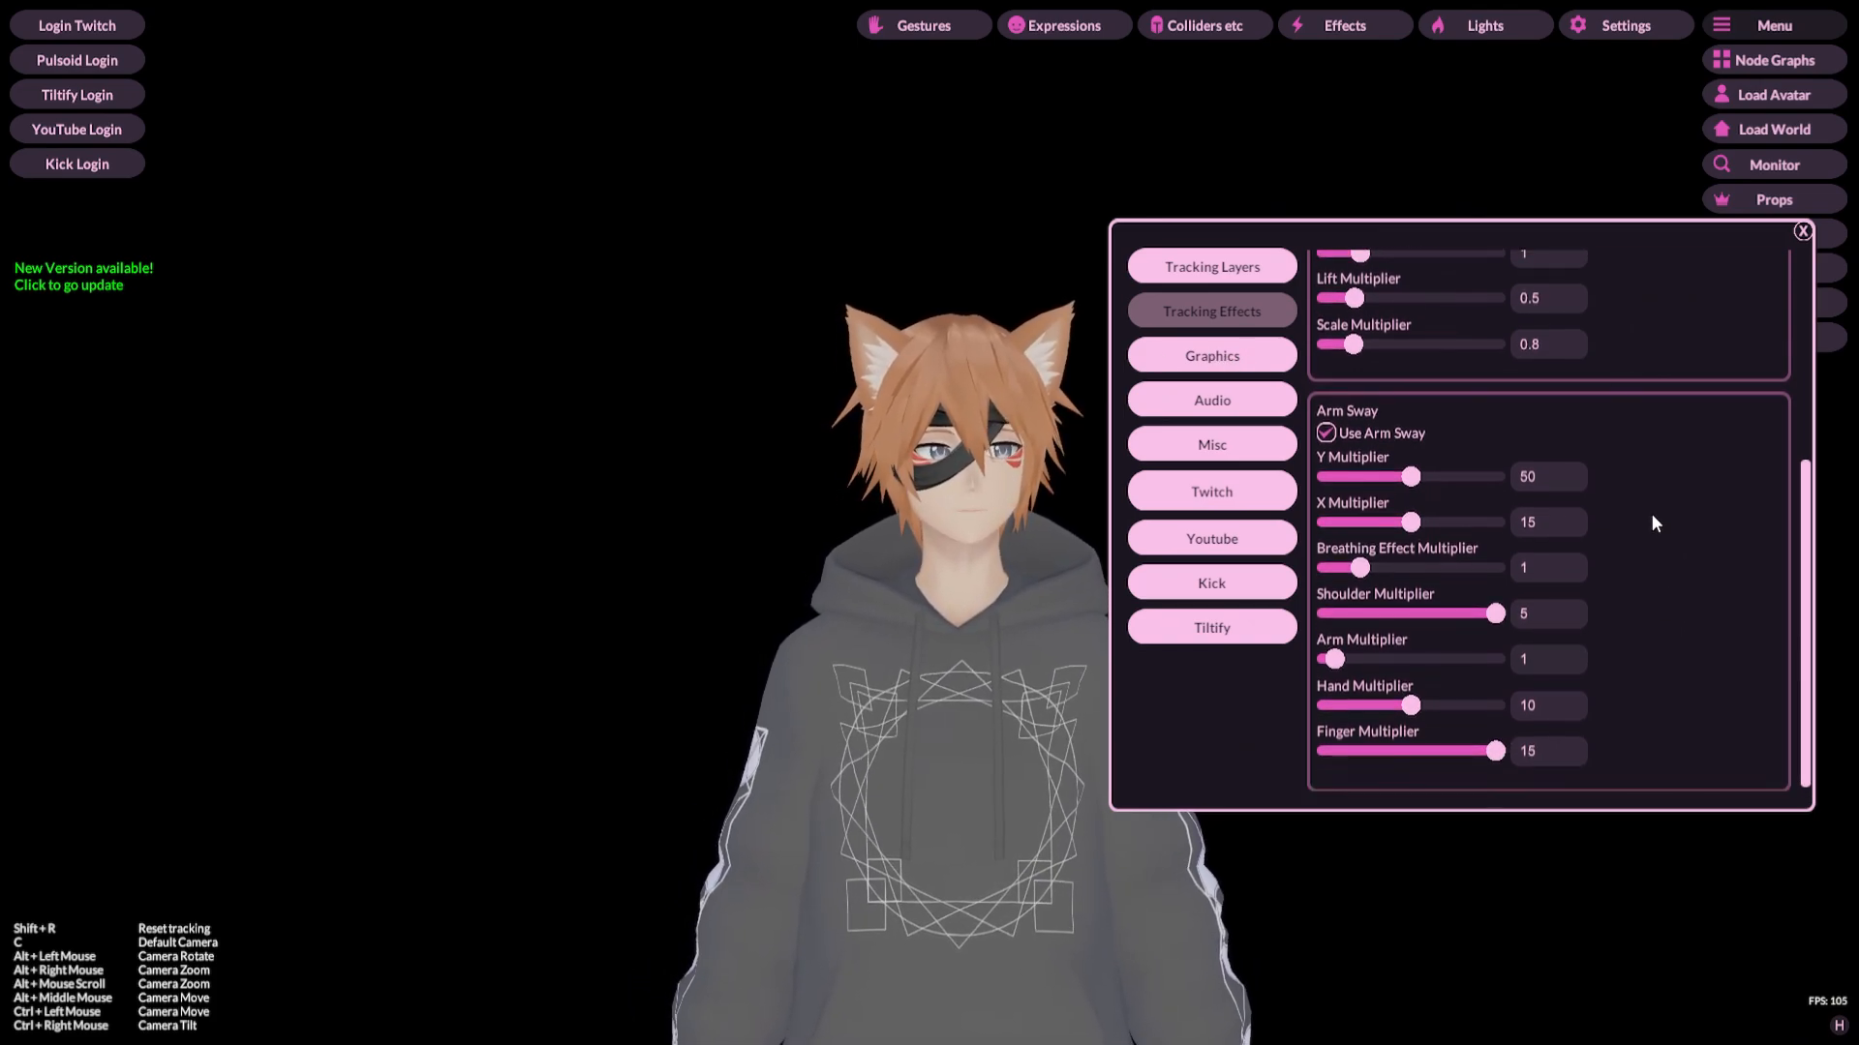
pyautogui.scroll(5, 1652, 513)
pyautogui.scroll(3, 1657, 520)
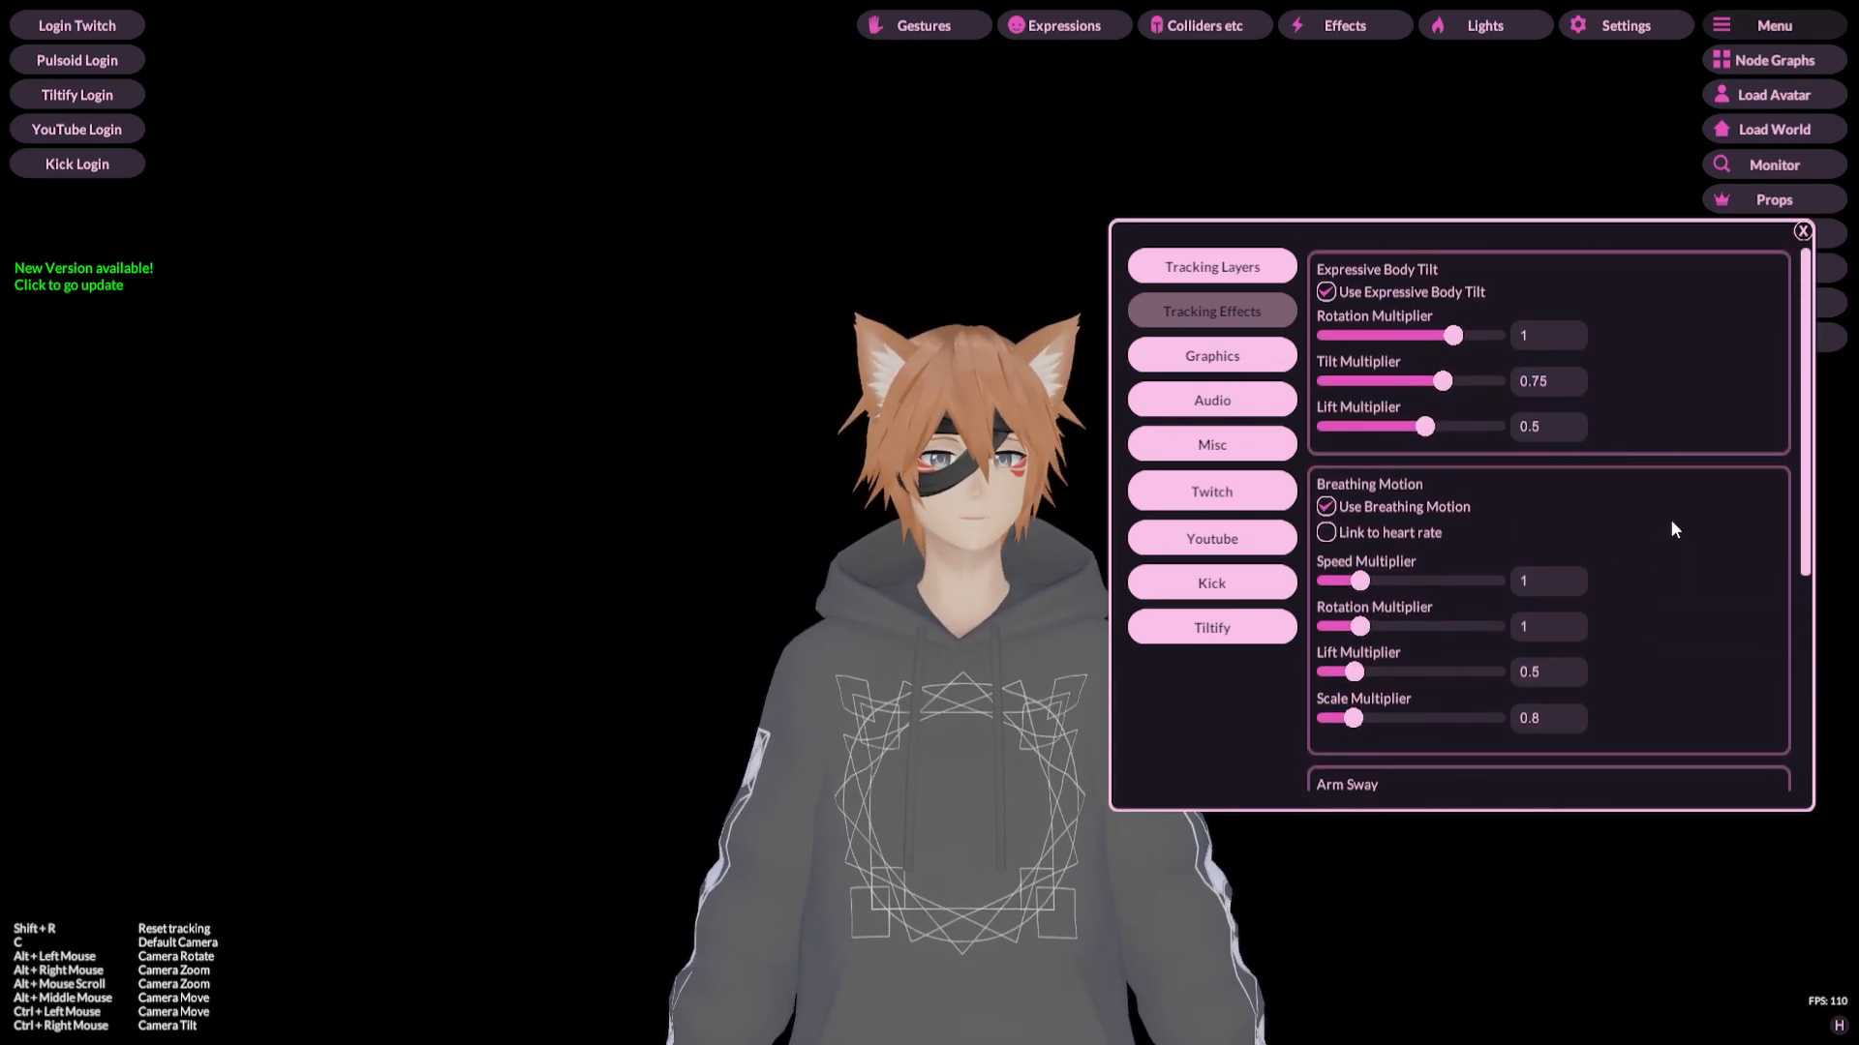
# Step: Open the Graphics settings and scroll through the window size, graphics, UI, Spout2, NDI and virtual camera options
pyautogui.click(1212, 353)
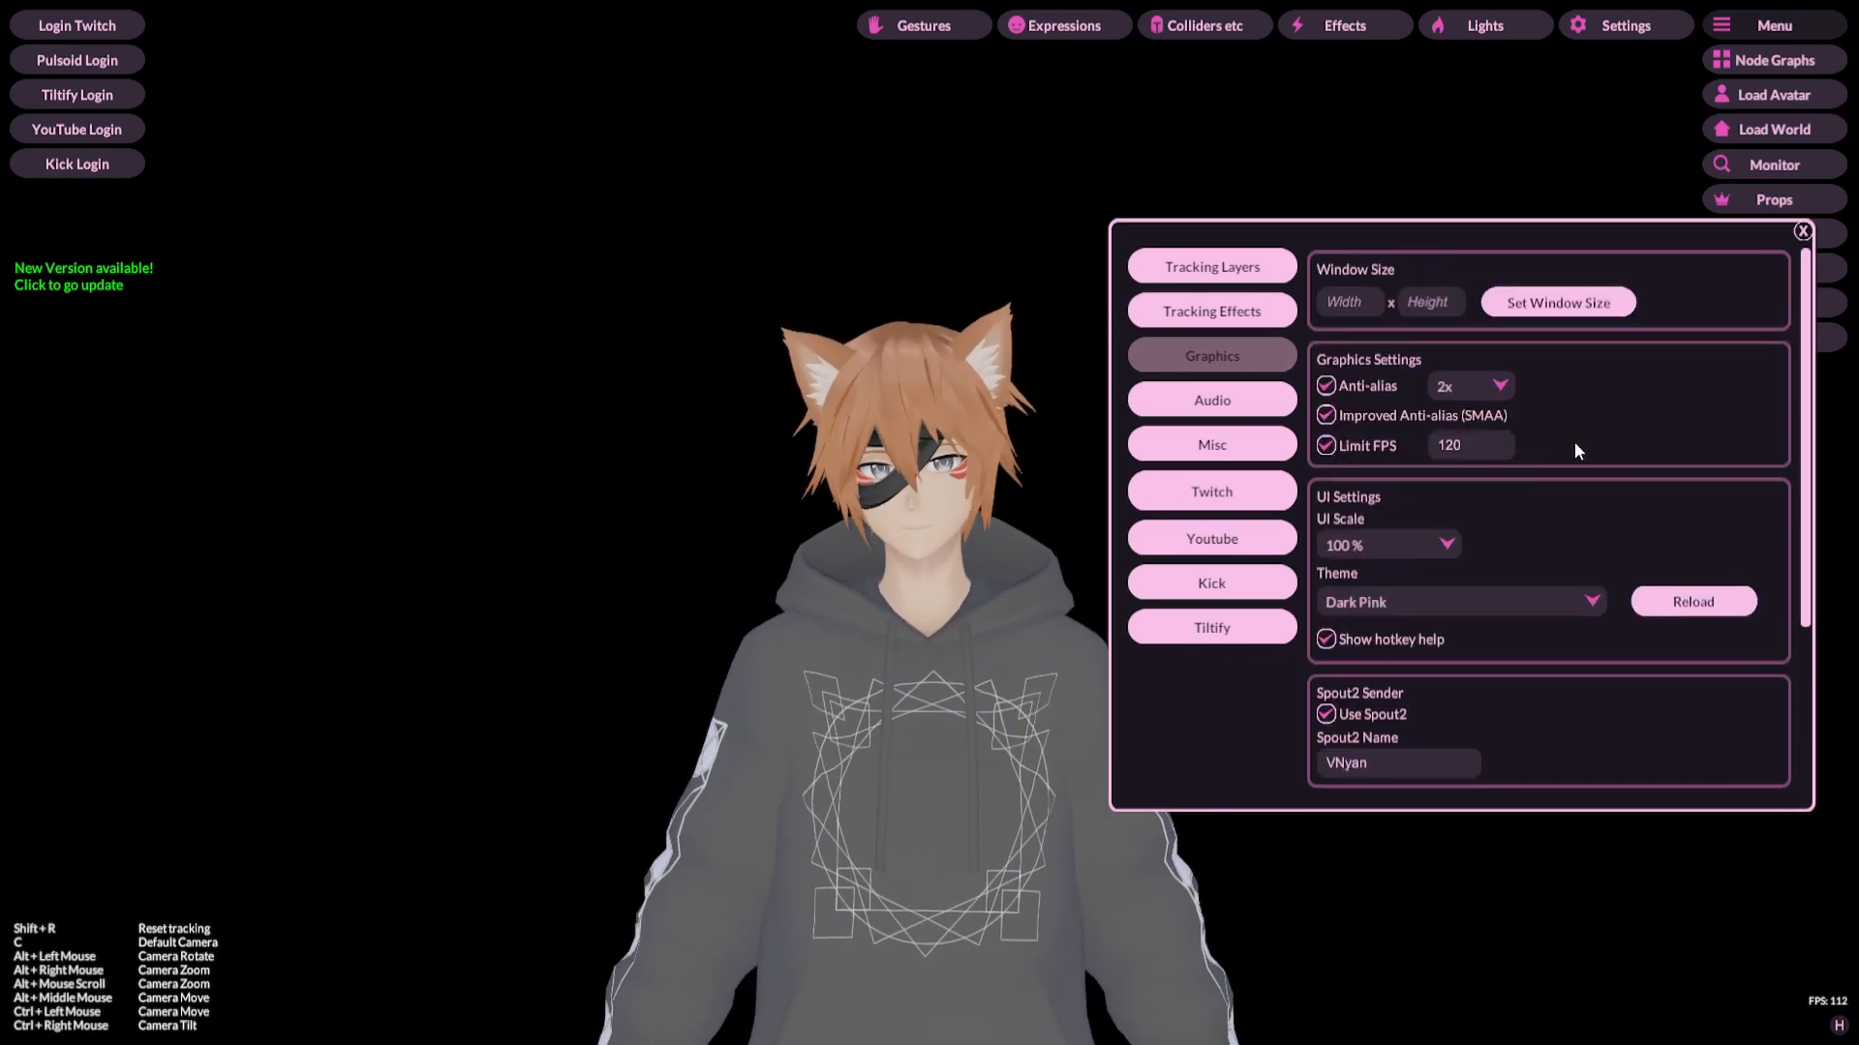
pyautogui.scroll(-3, 1706, 396)
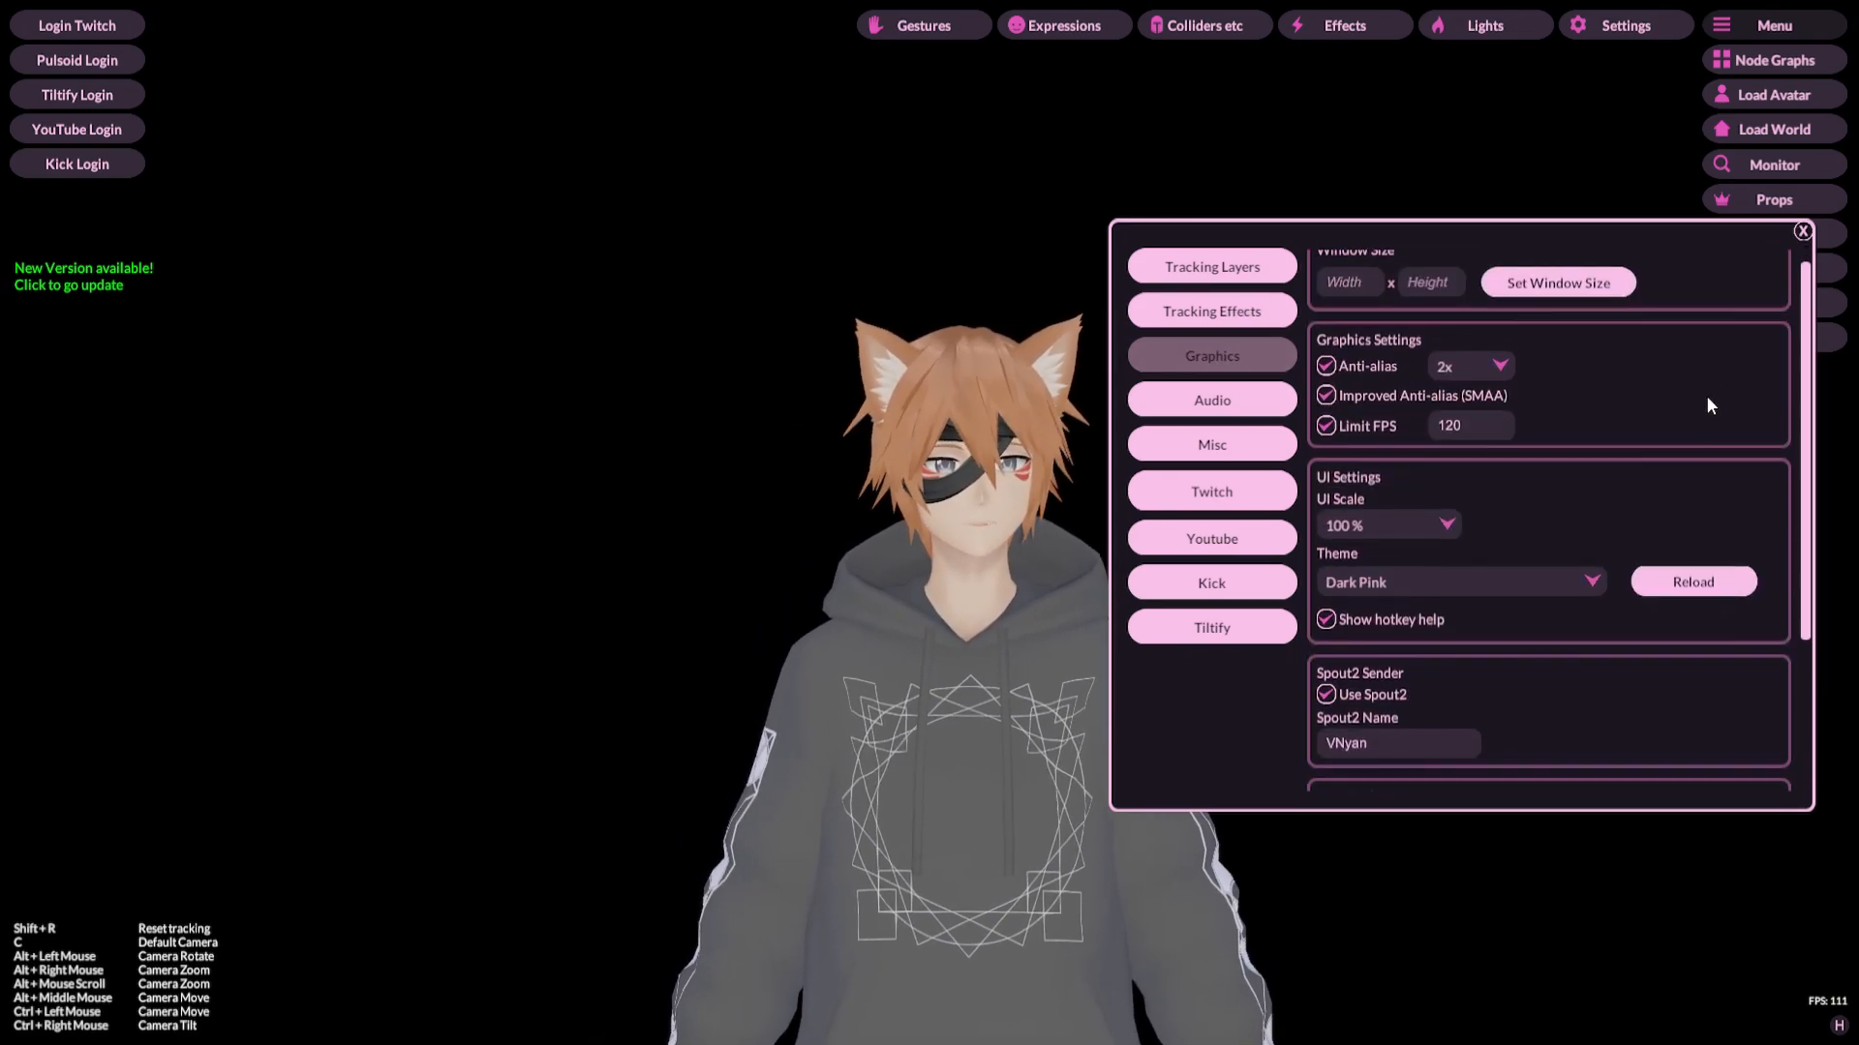
pyautogui.scroll(3, 1706, 397)
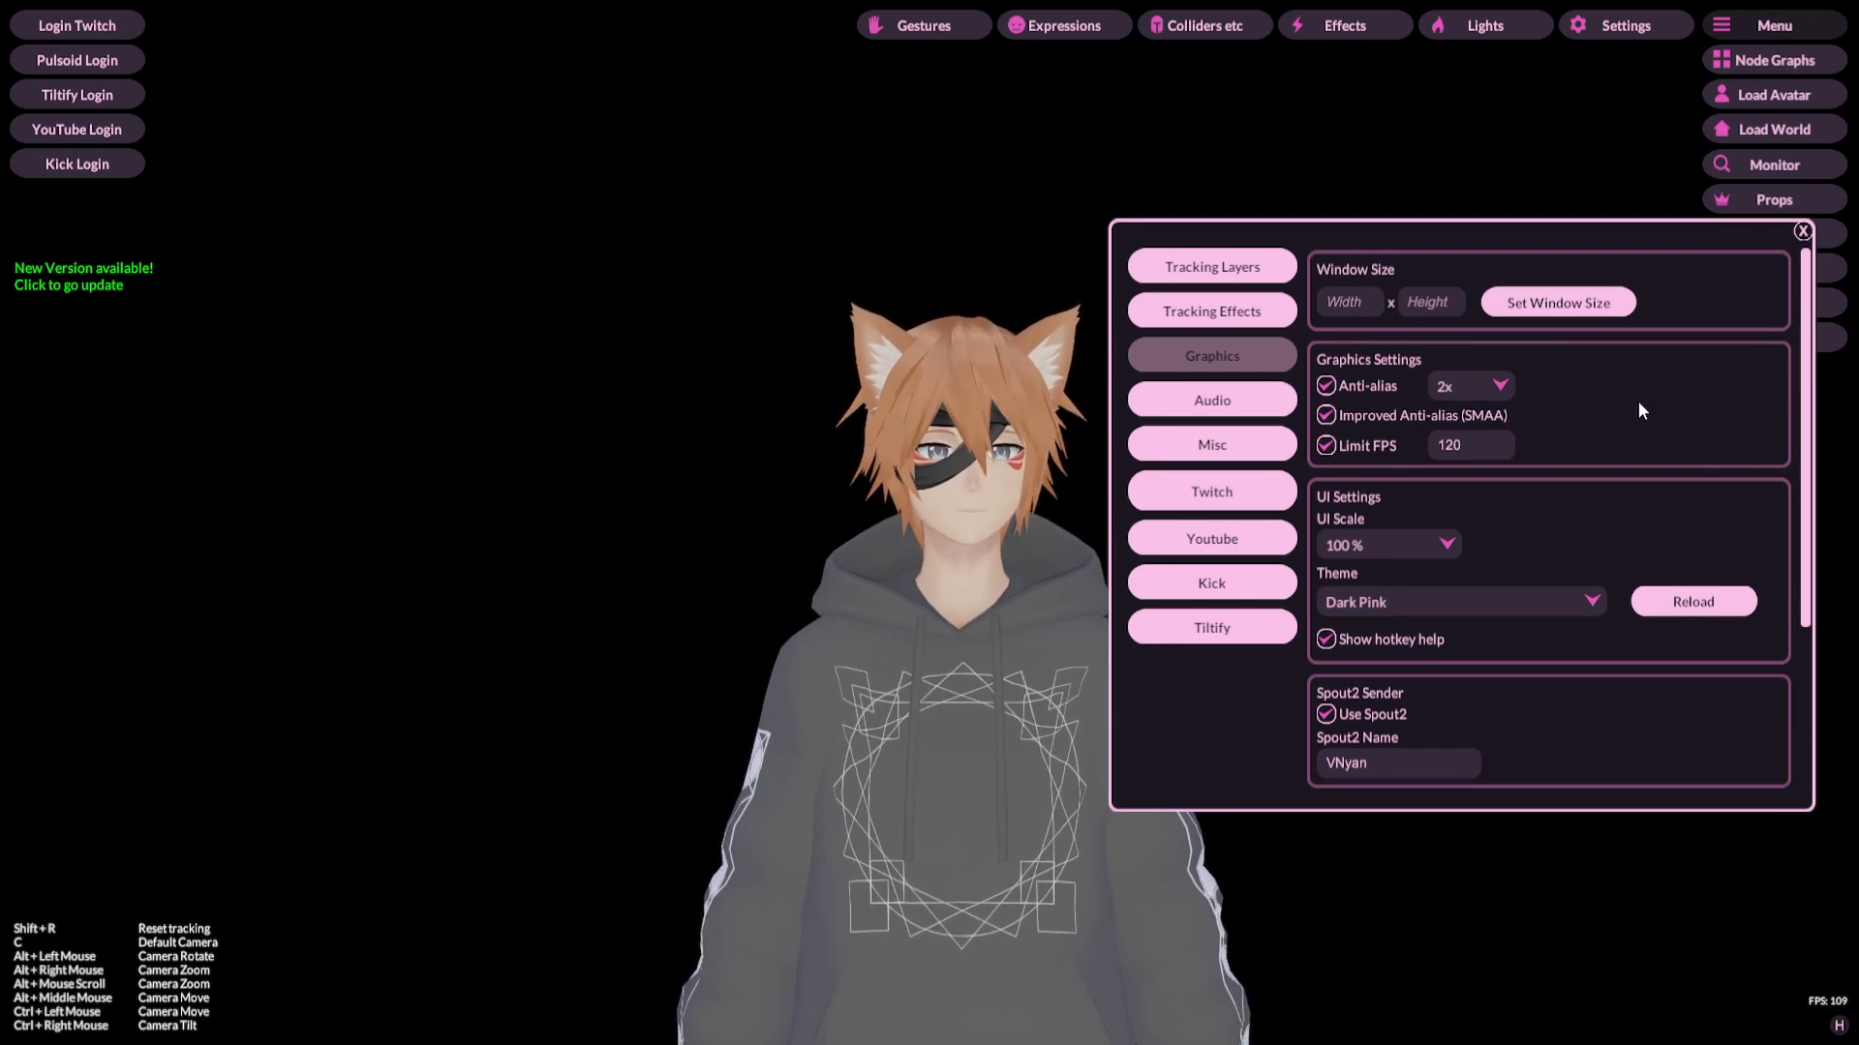
pyautogui.scroll(-1, 1657, 412)
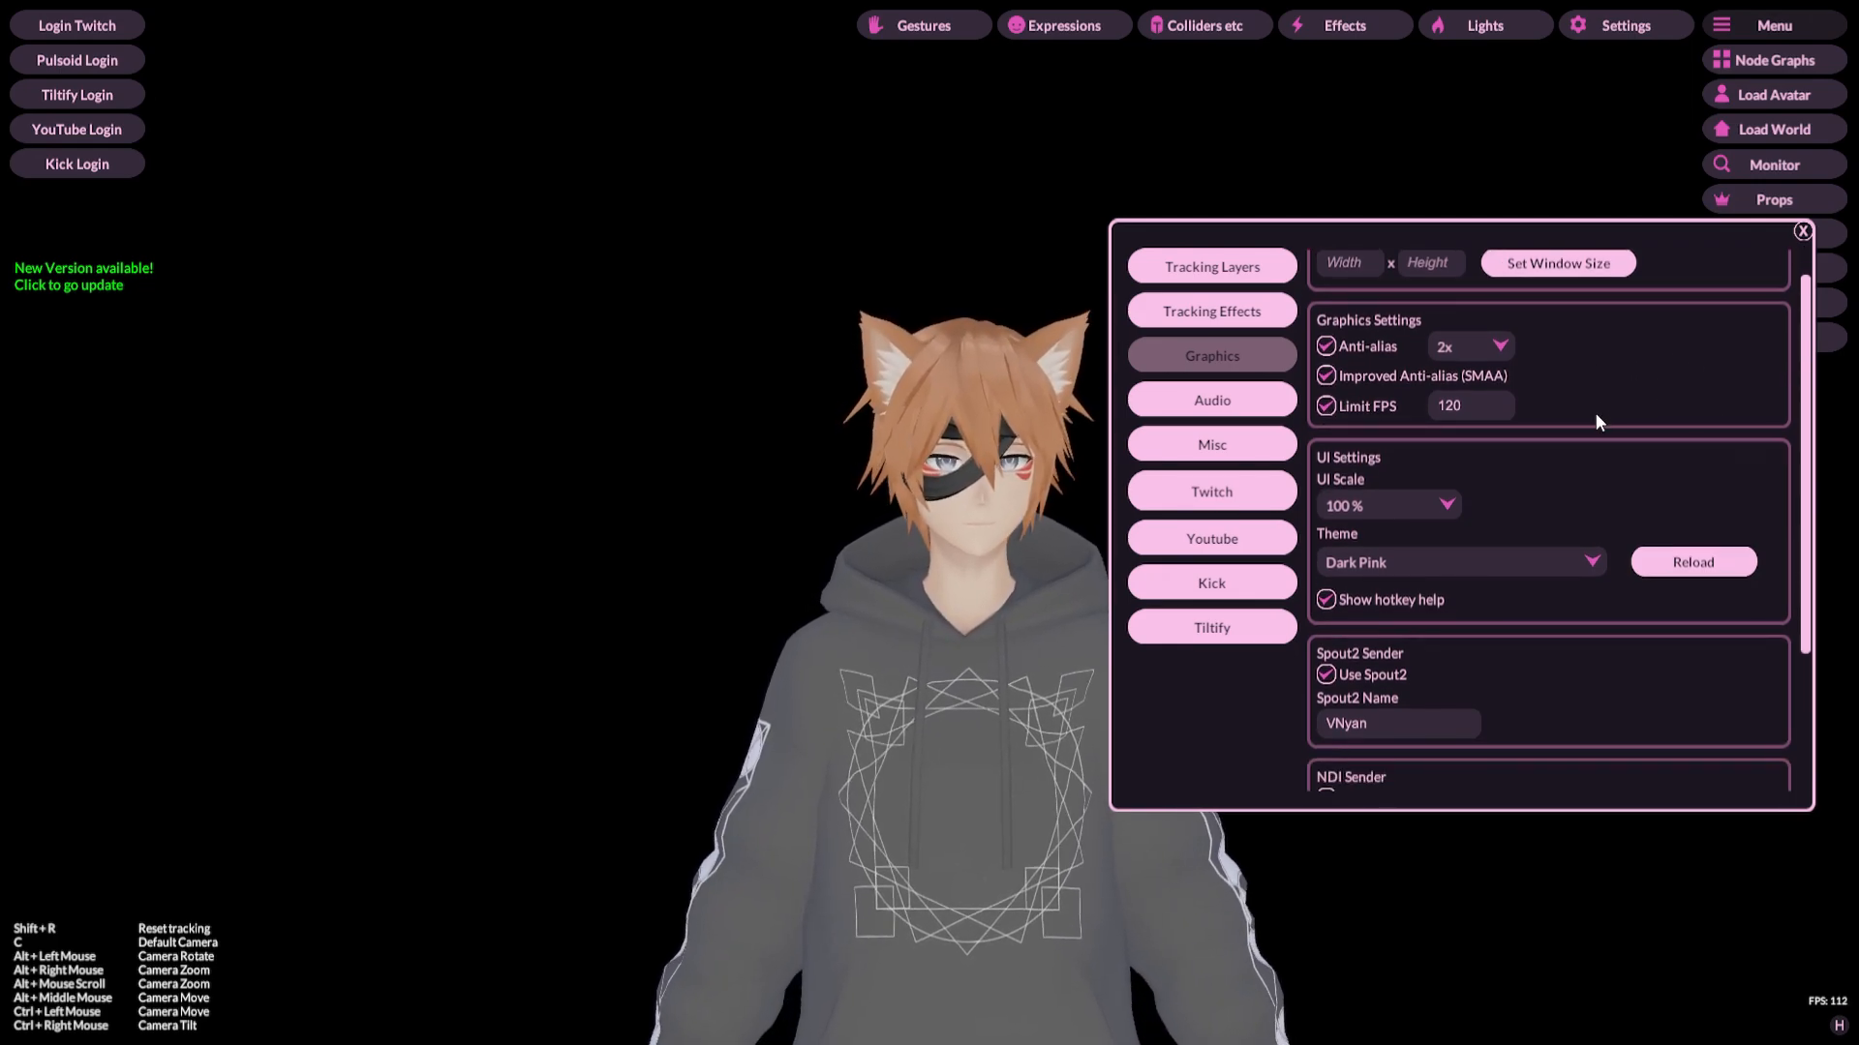
pyautogui.scroll(-1, 1597, 419)
pyautogui.scroll(-3, 1597, 417)
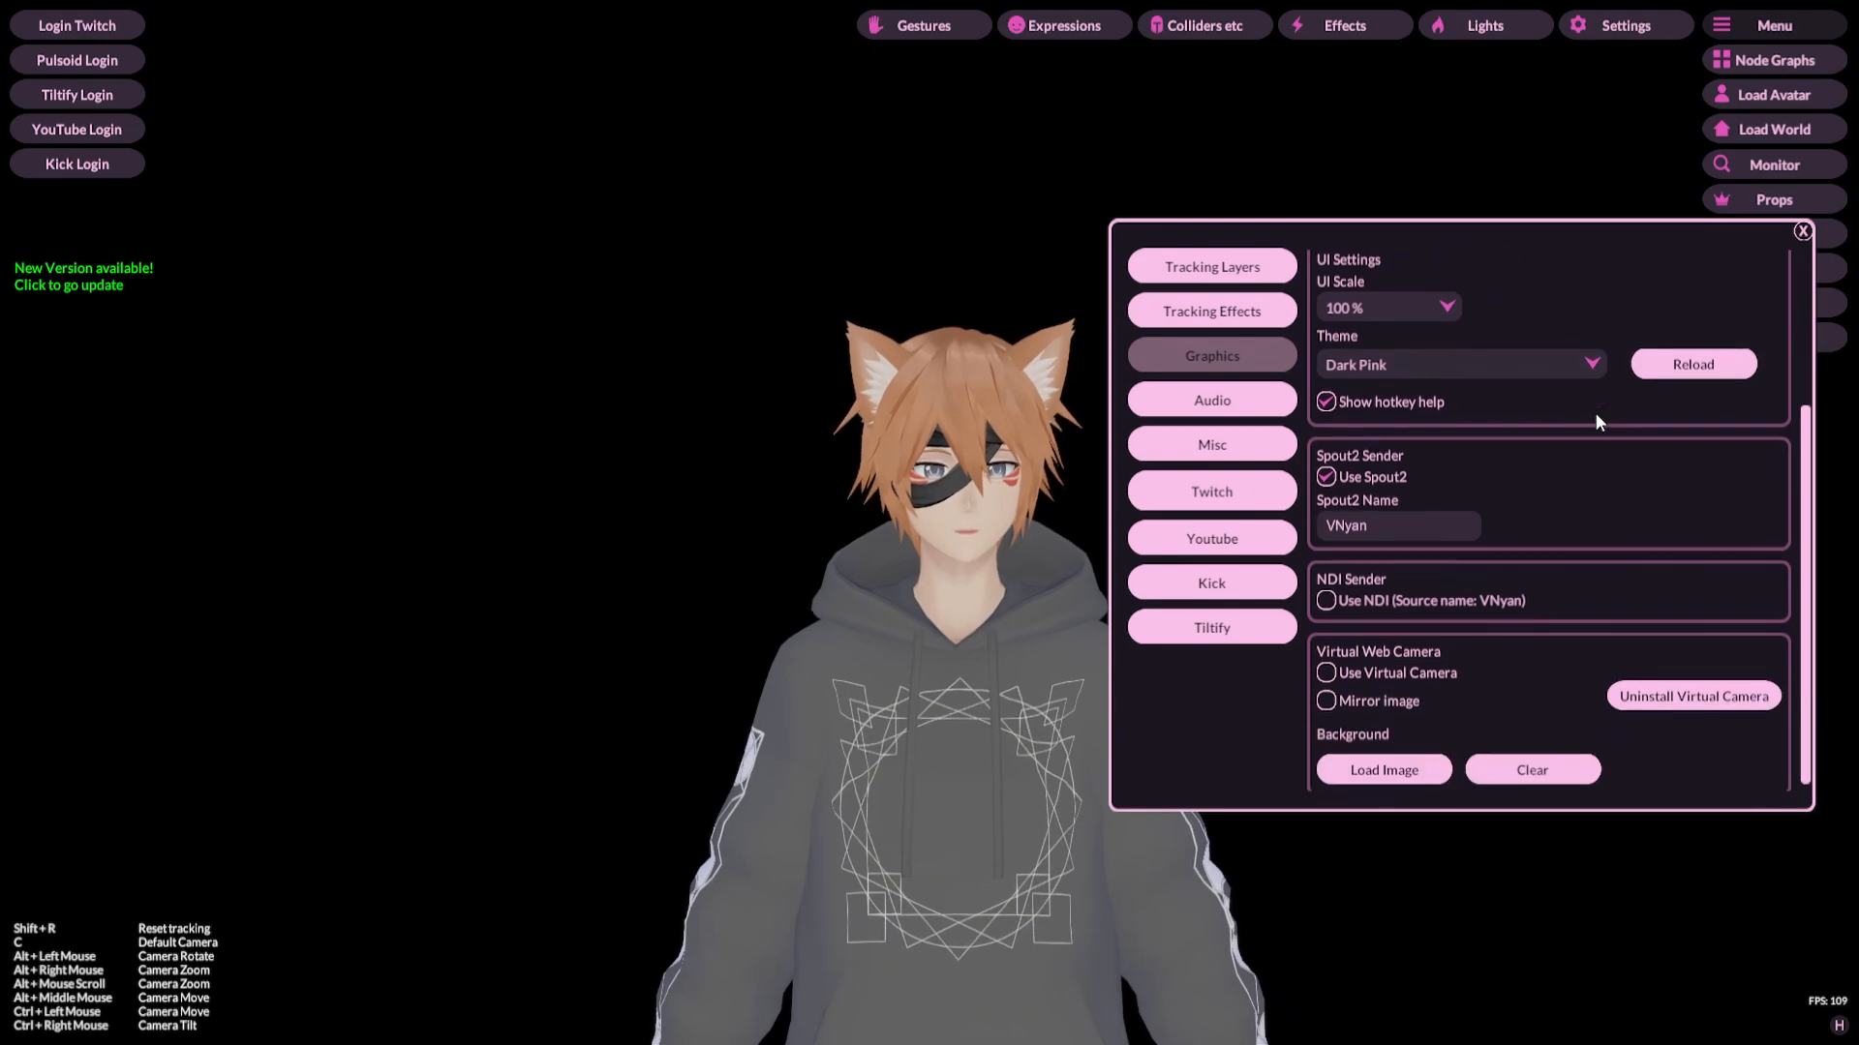
# Step: Open the Audio settings and scroll through the volume, AudioLink input and lip sync input options
pyautogui.scroll(5, 1597, 418)
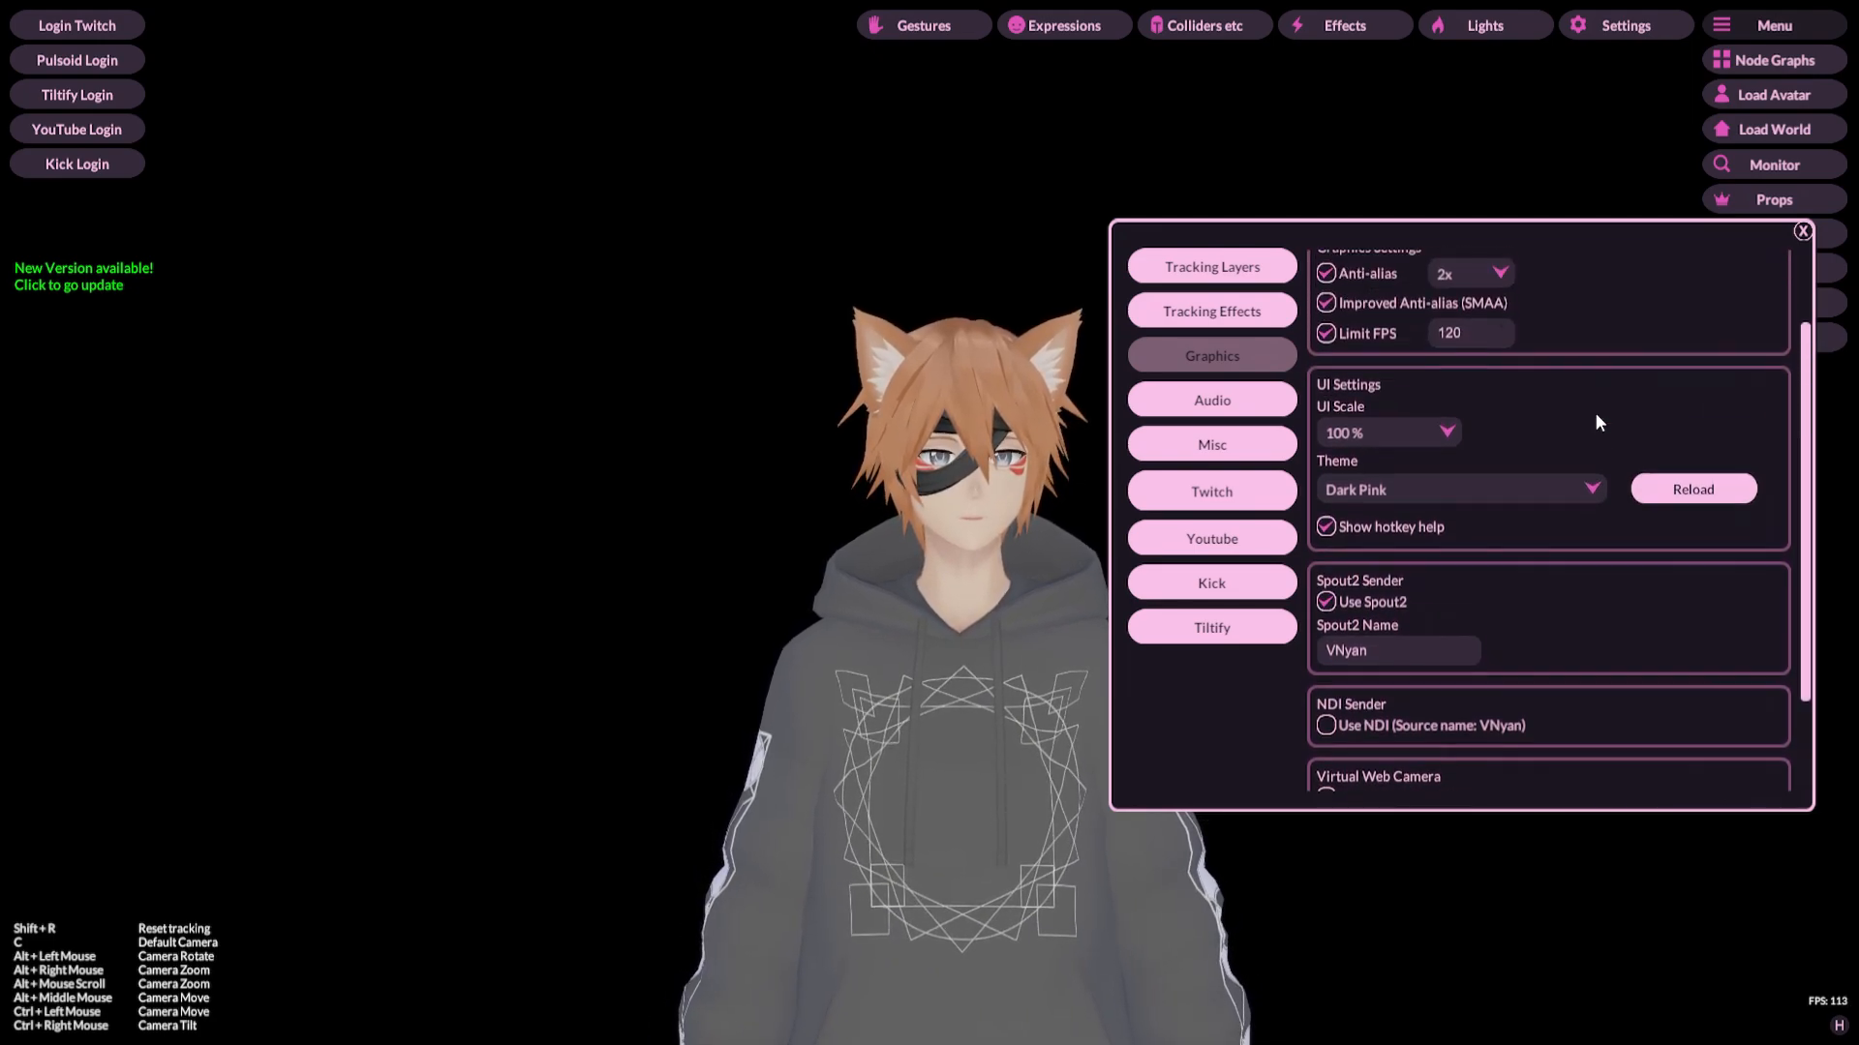
pyautogui.click(1215, 402)
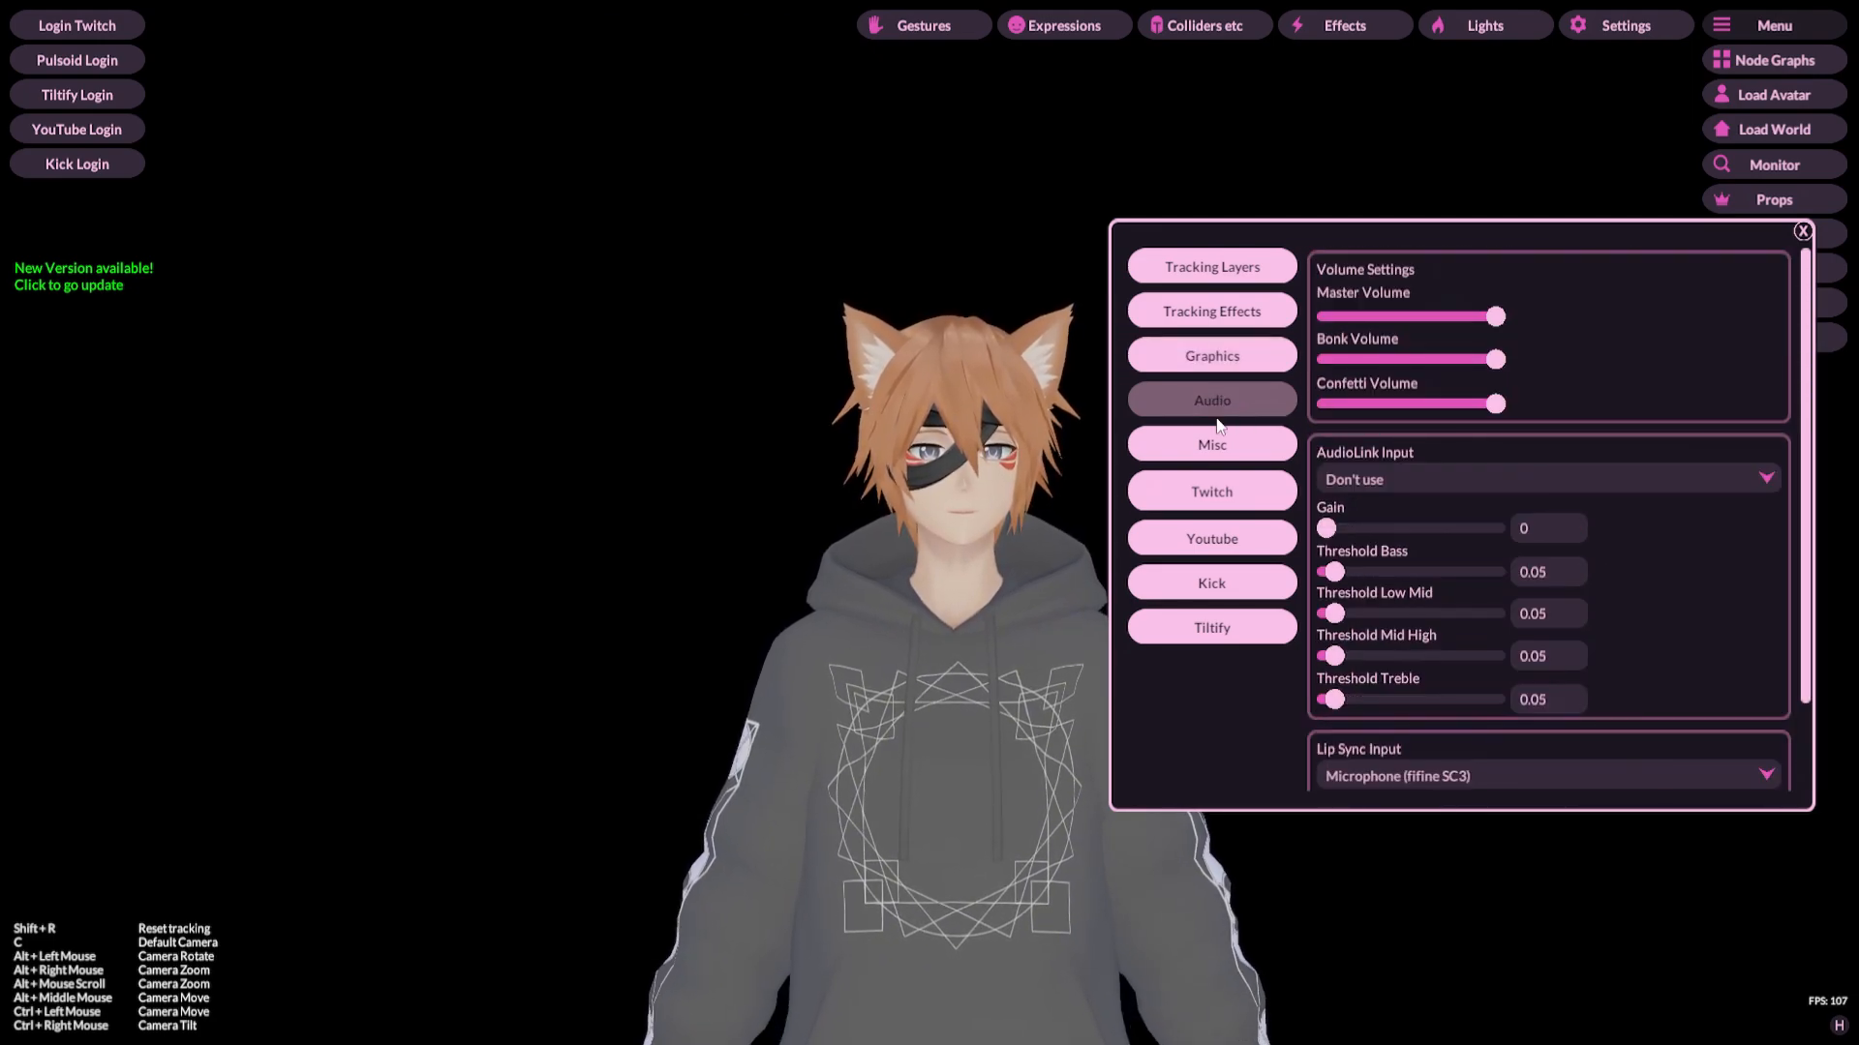
pyautogui.scroll(-2, 1677, 513)
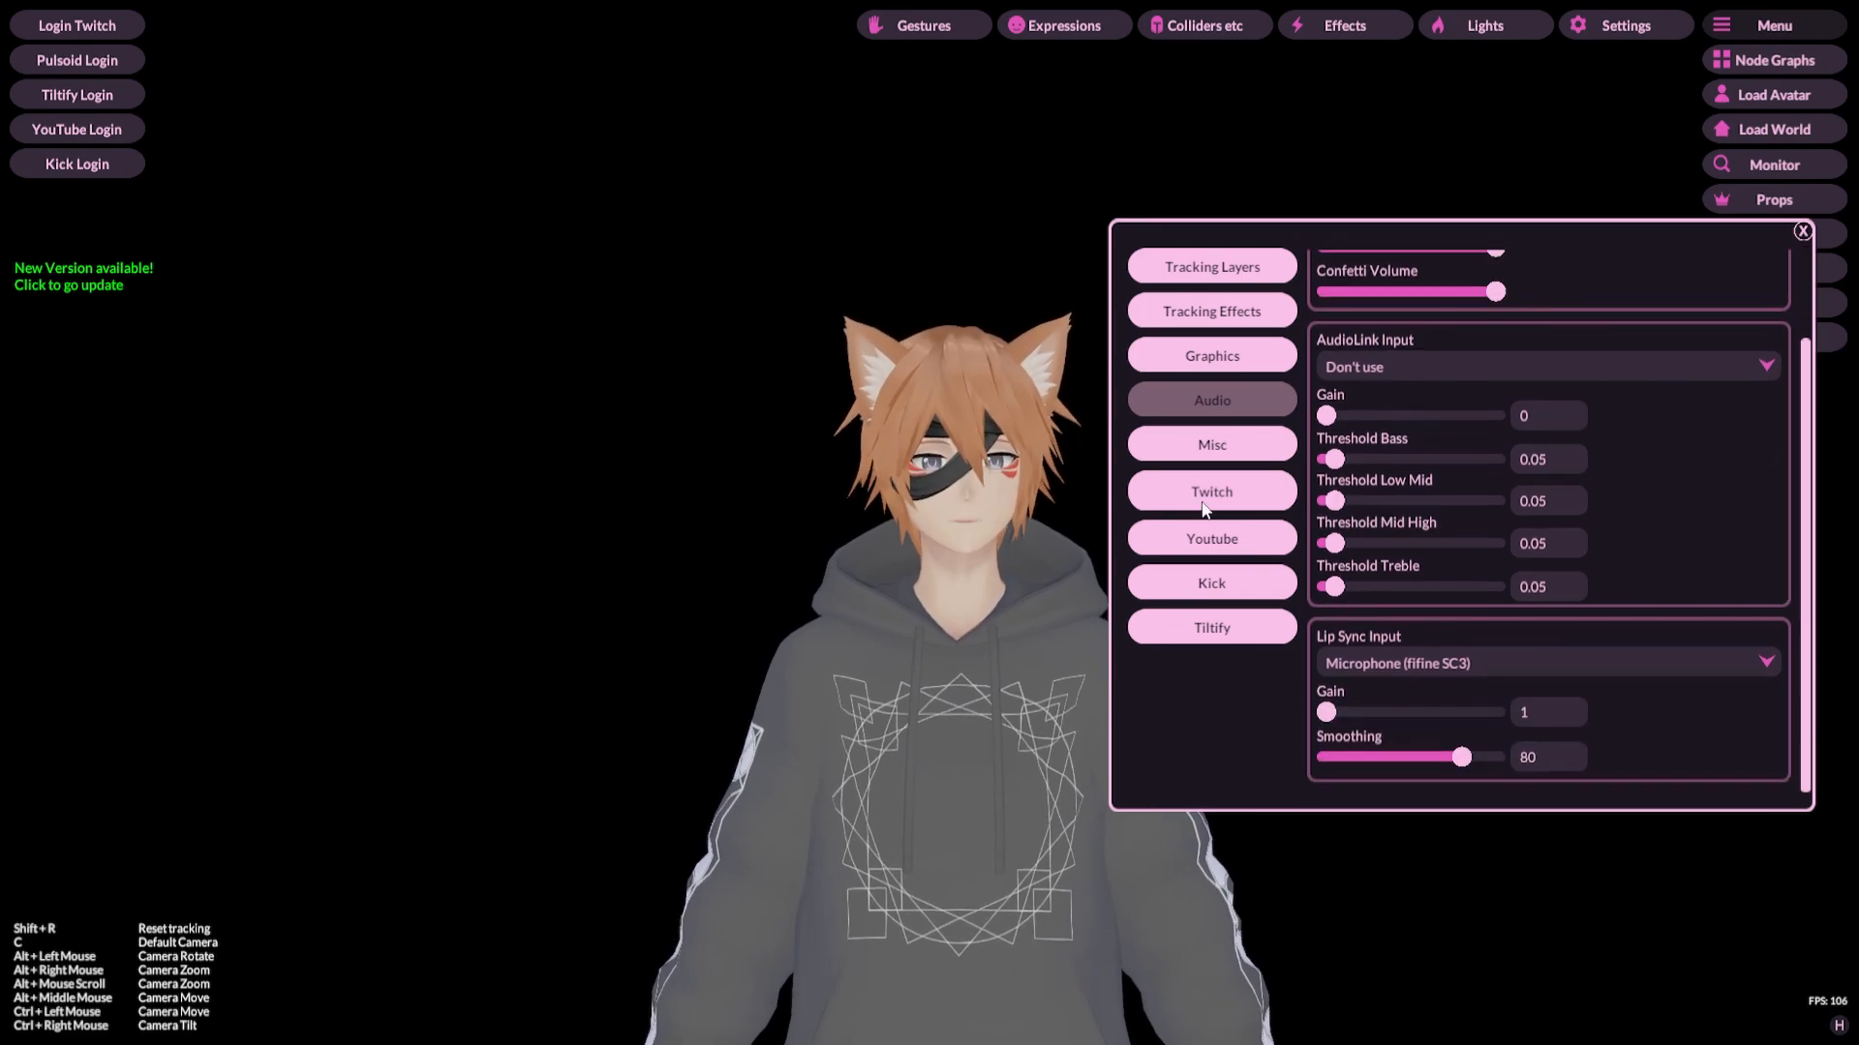
# Step: Open the Misc settings, try the camera Focal Length slider, and set the Focal Length back to 80
pyautogui.click(1217, 447)
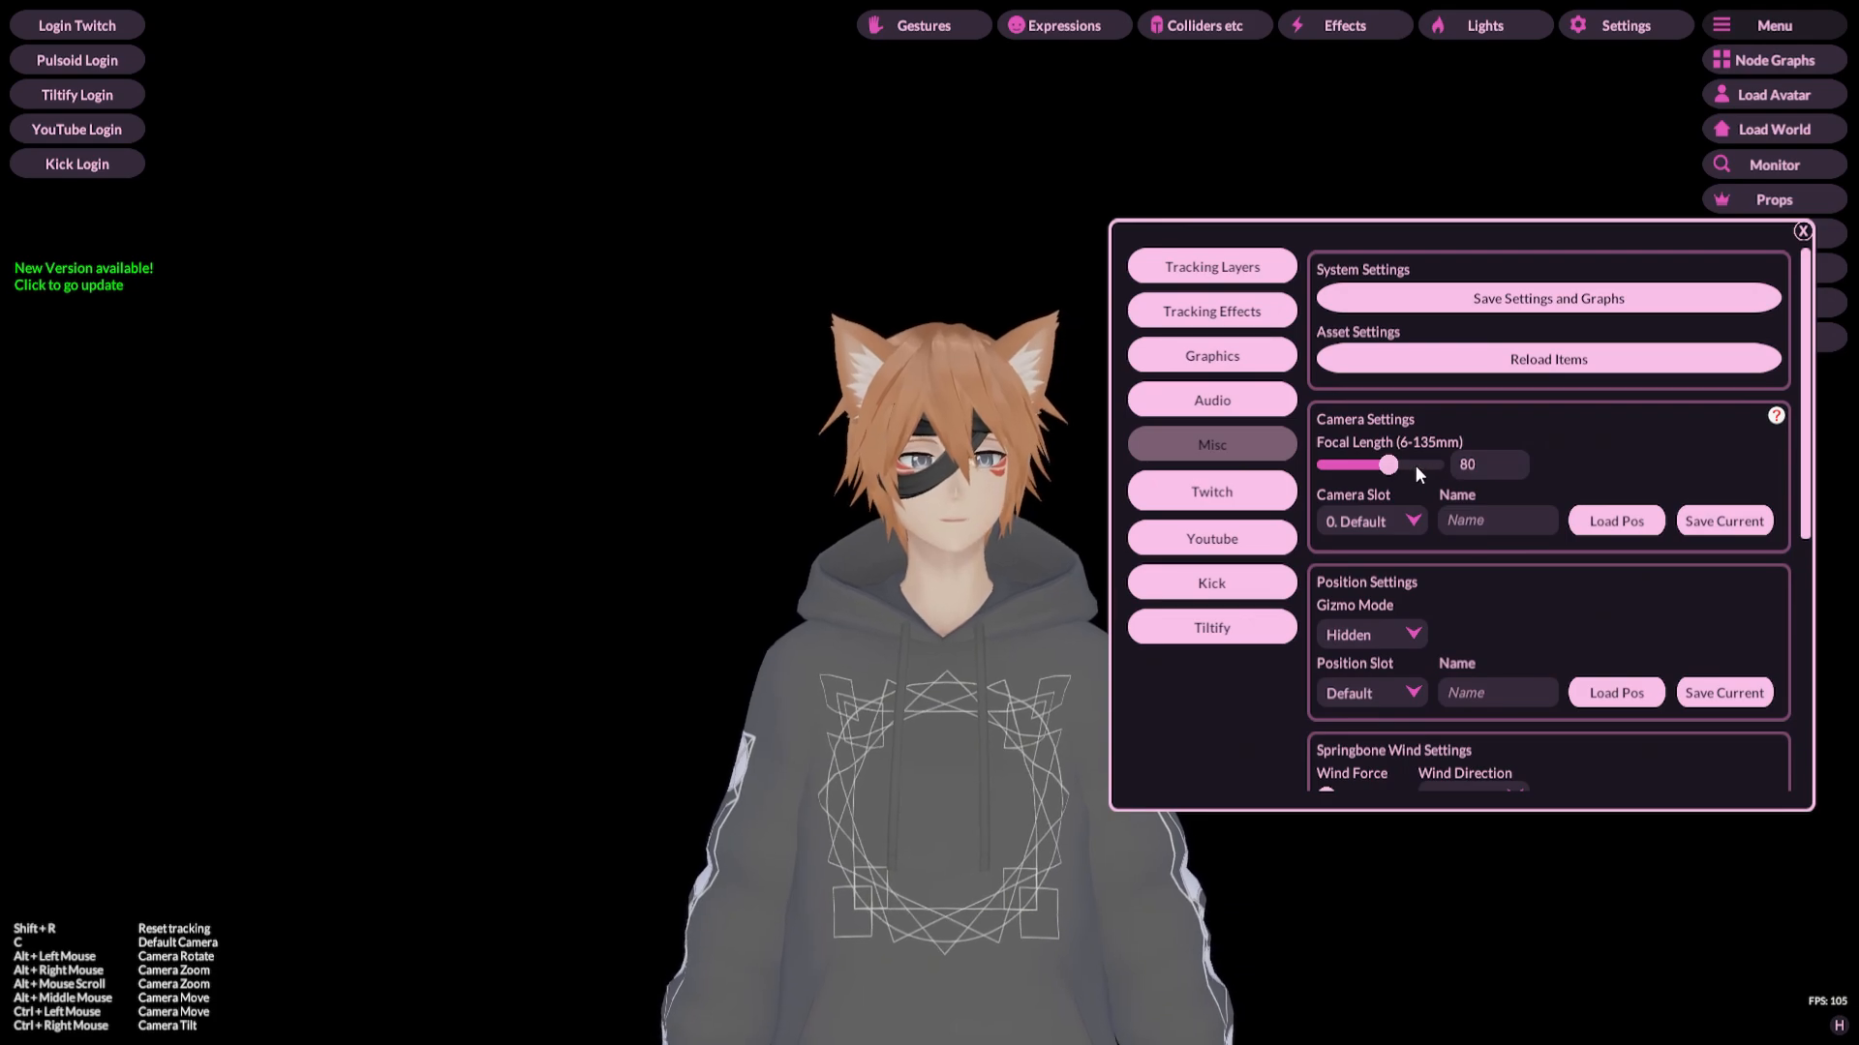
pyautogui.scroll(-4, 1583, 452)
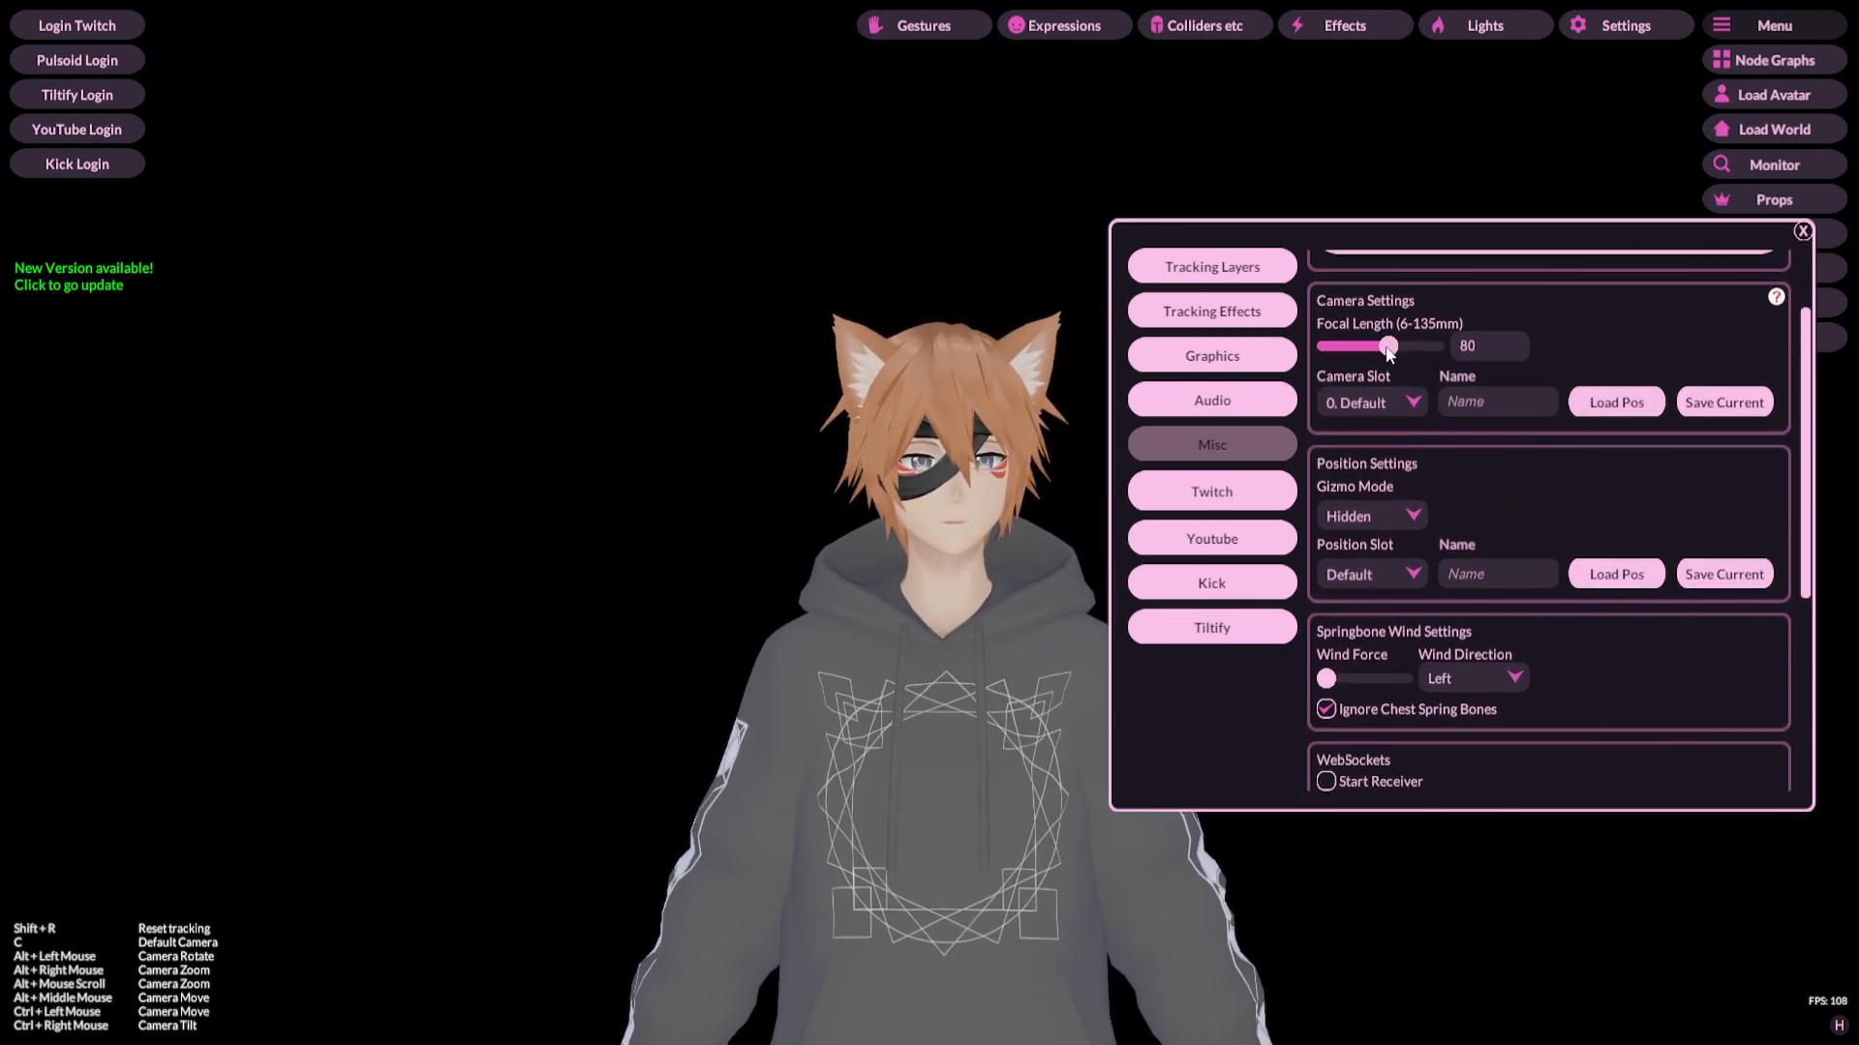
pyautogui.moveTo(1388, 352)
pyautogui.mouseDown()
pyautogui.moveTo(1421, 352)
pyautogui.moveTo(1377, 363)
pyautogui.mouseUp()
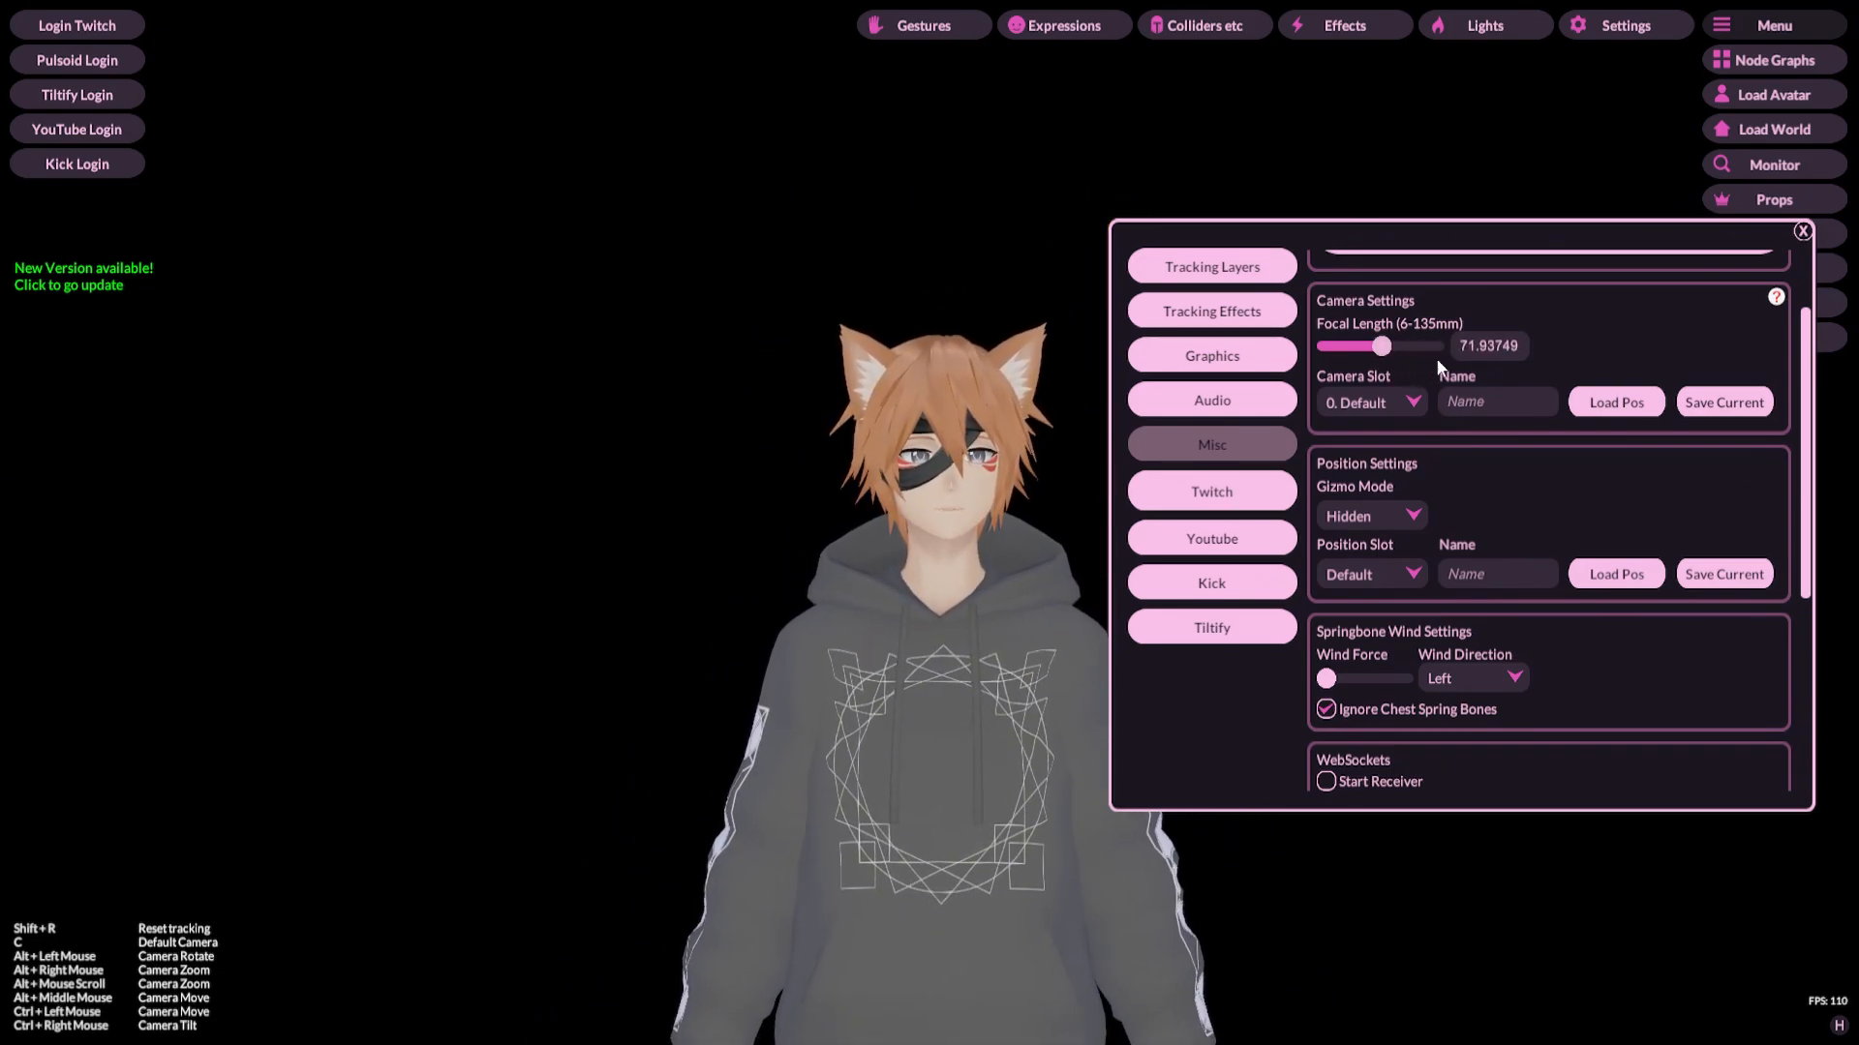
pyautogui.click(1460, 347)
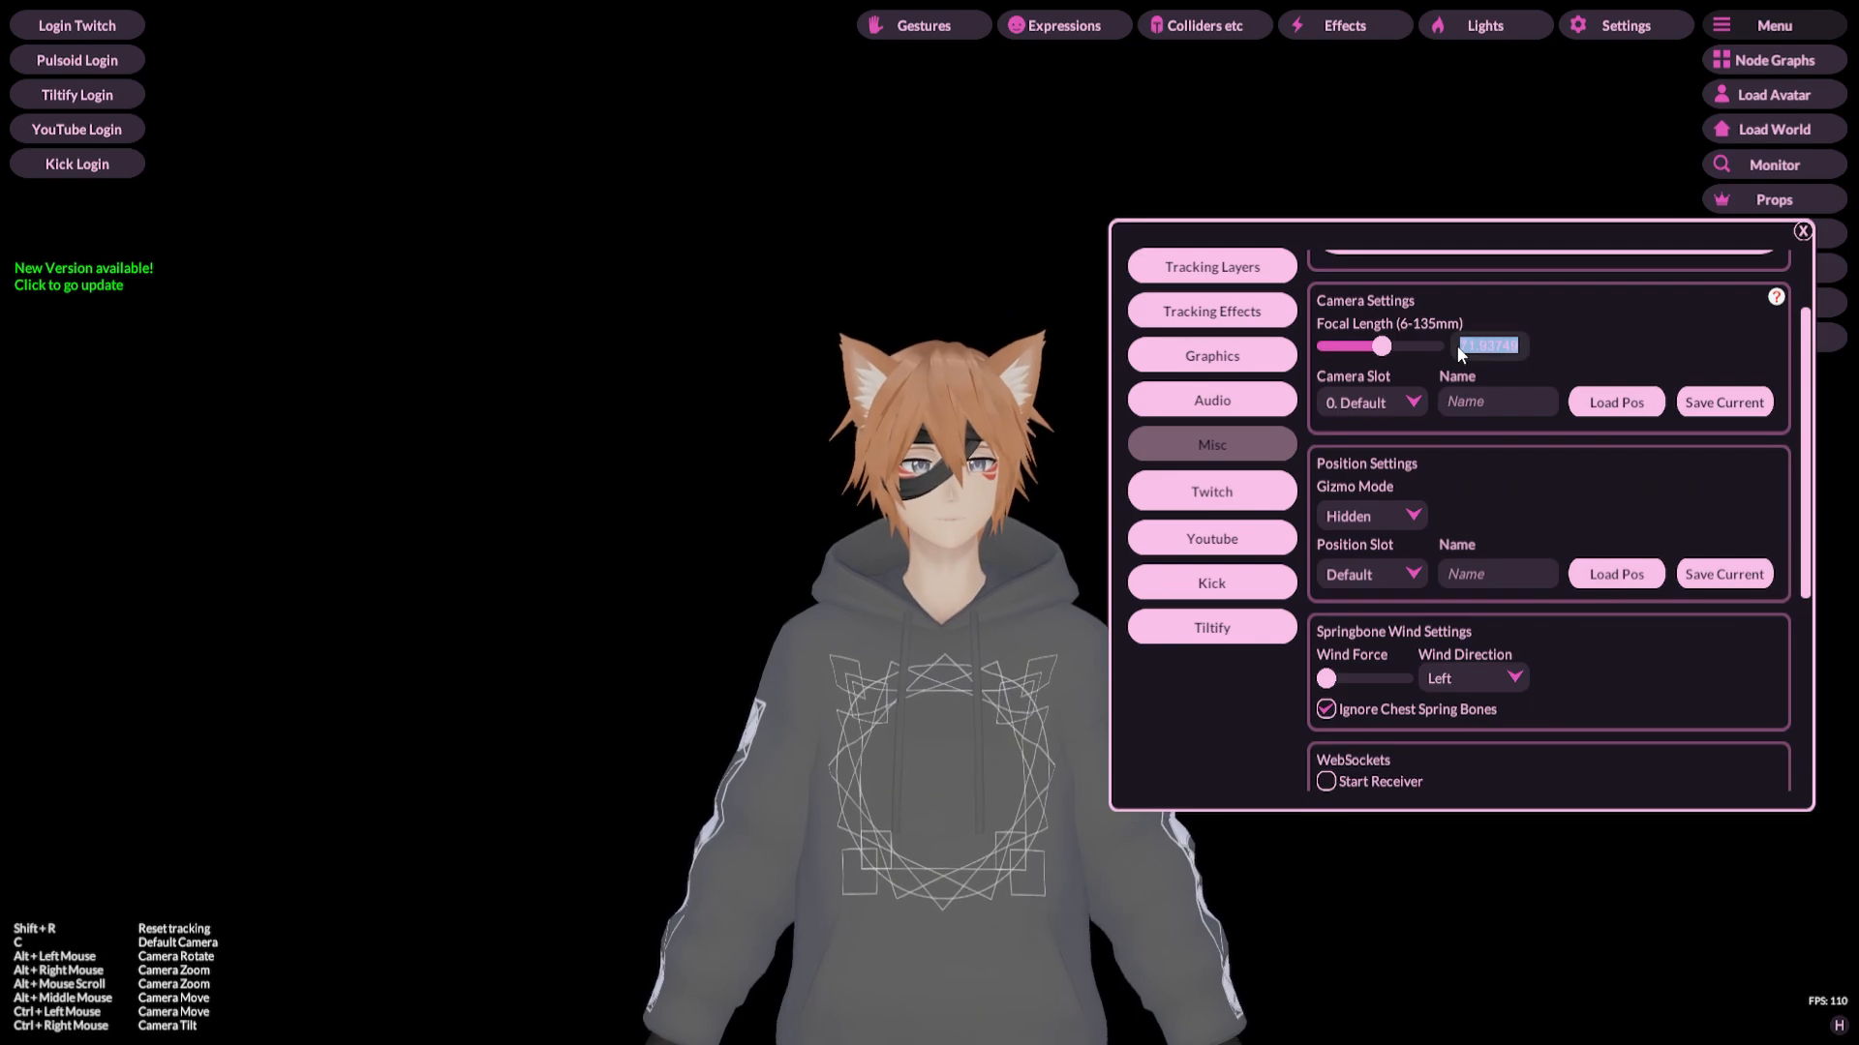
pyautogui.press('Return')
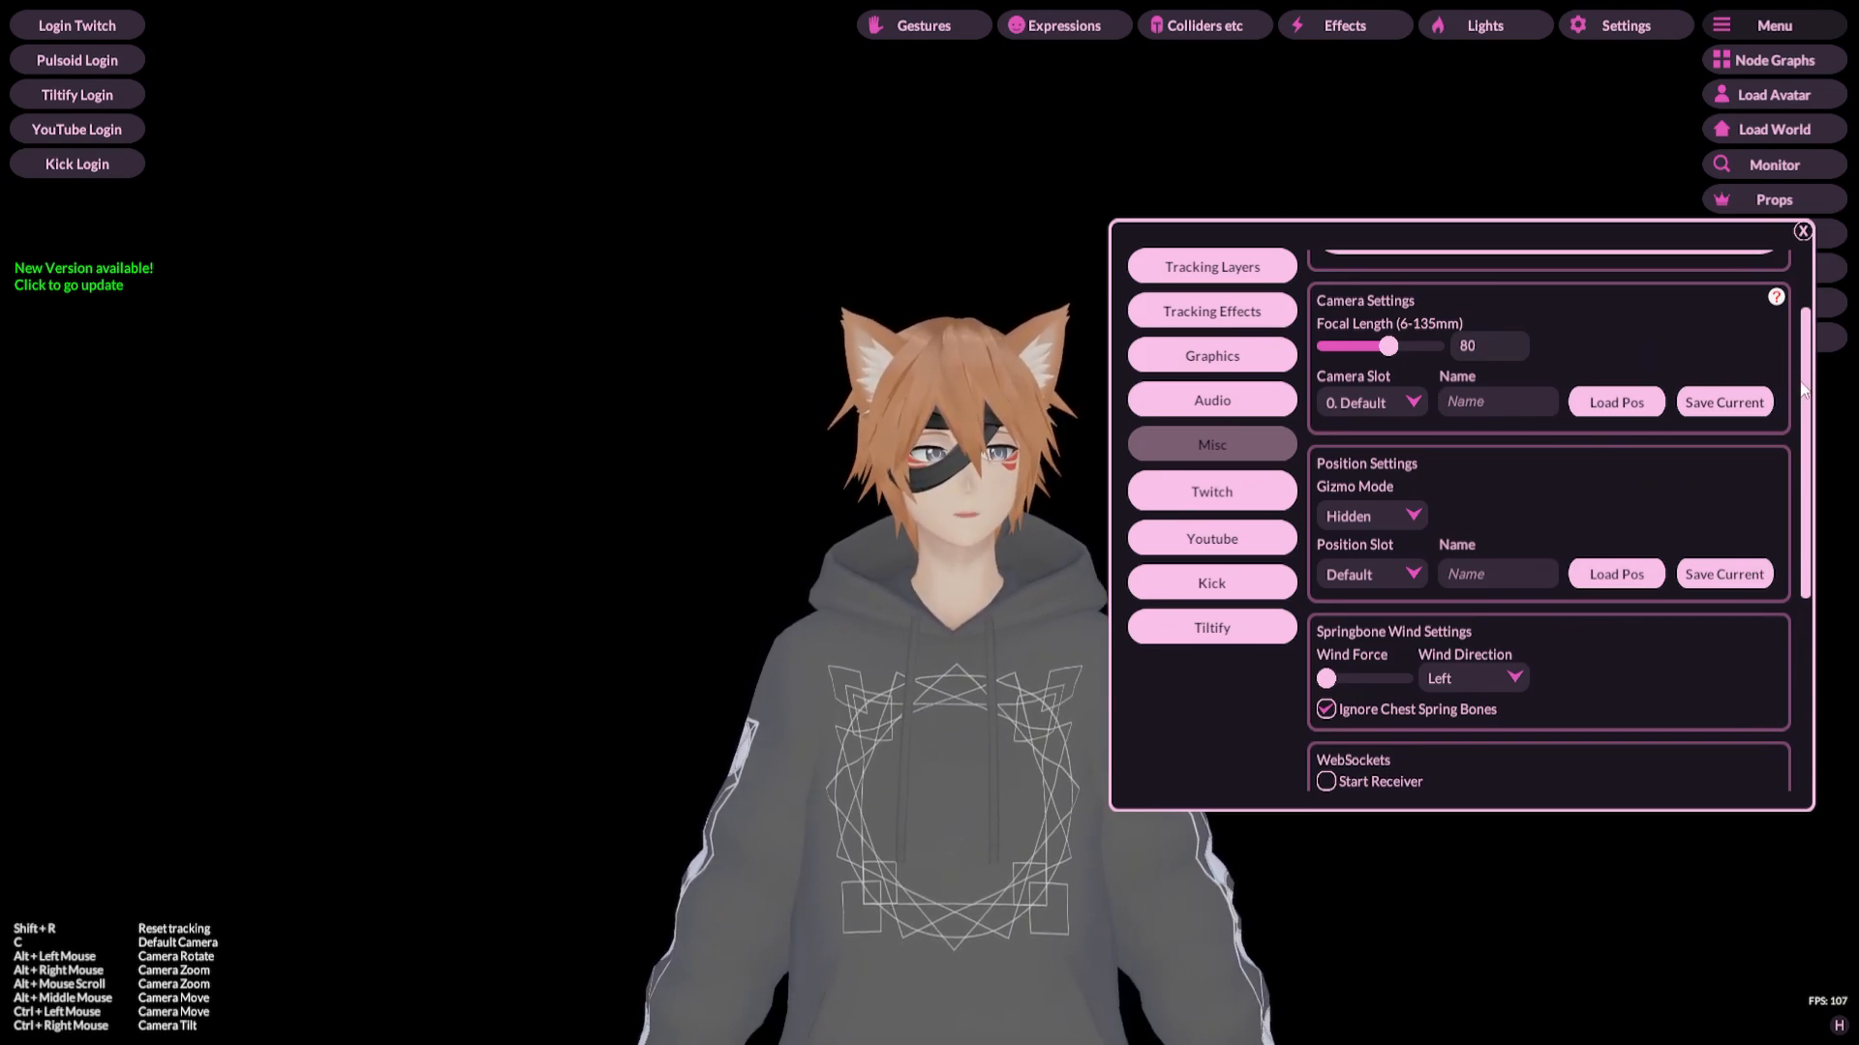
# Step: Scroll through the position, springbone wind, WebSockets and OSC receiver settings, then close the settings window
pyautogui.scroll(-3, 1804, 402)
pyautogui.scroll(-1, 1803, 412)
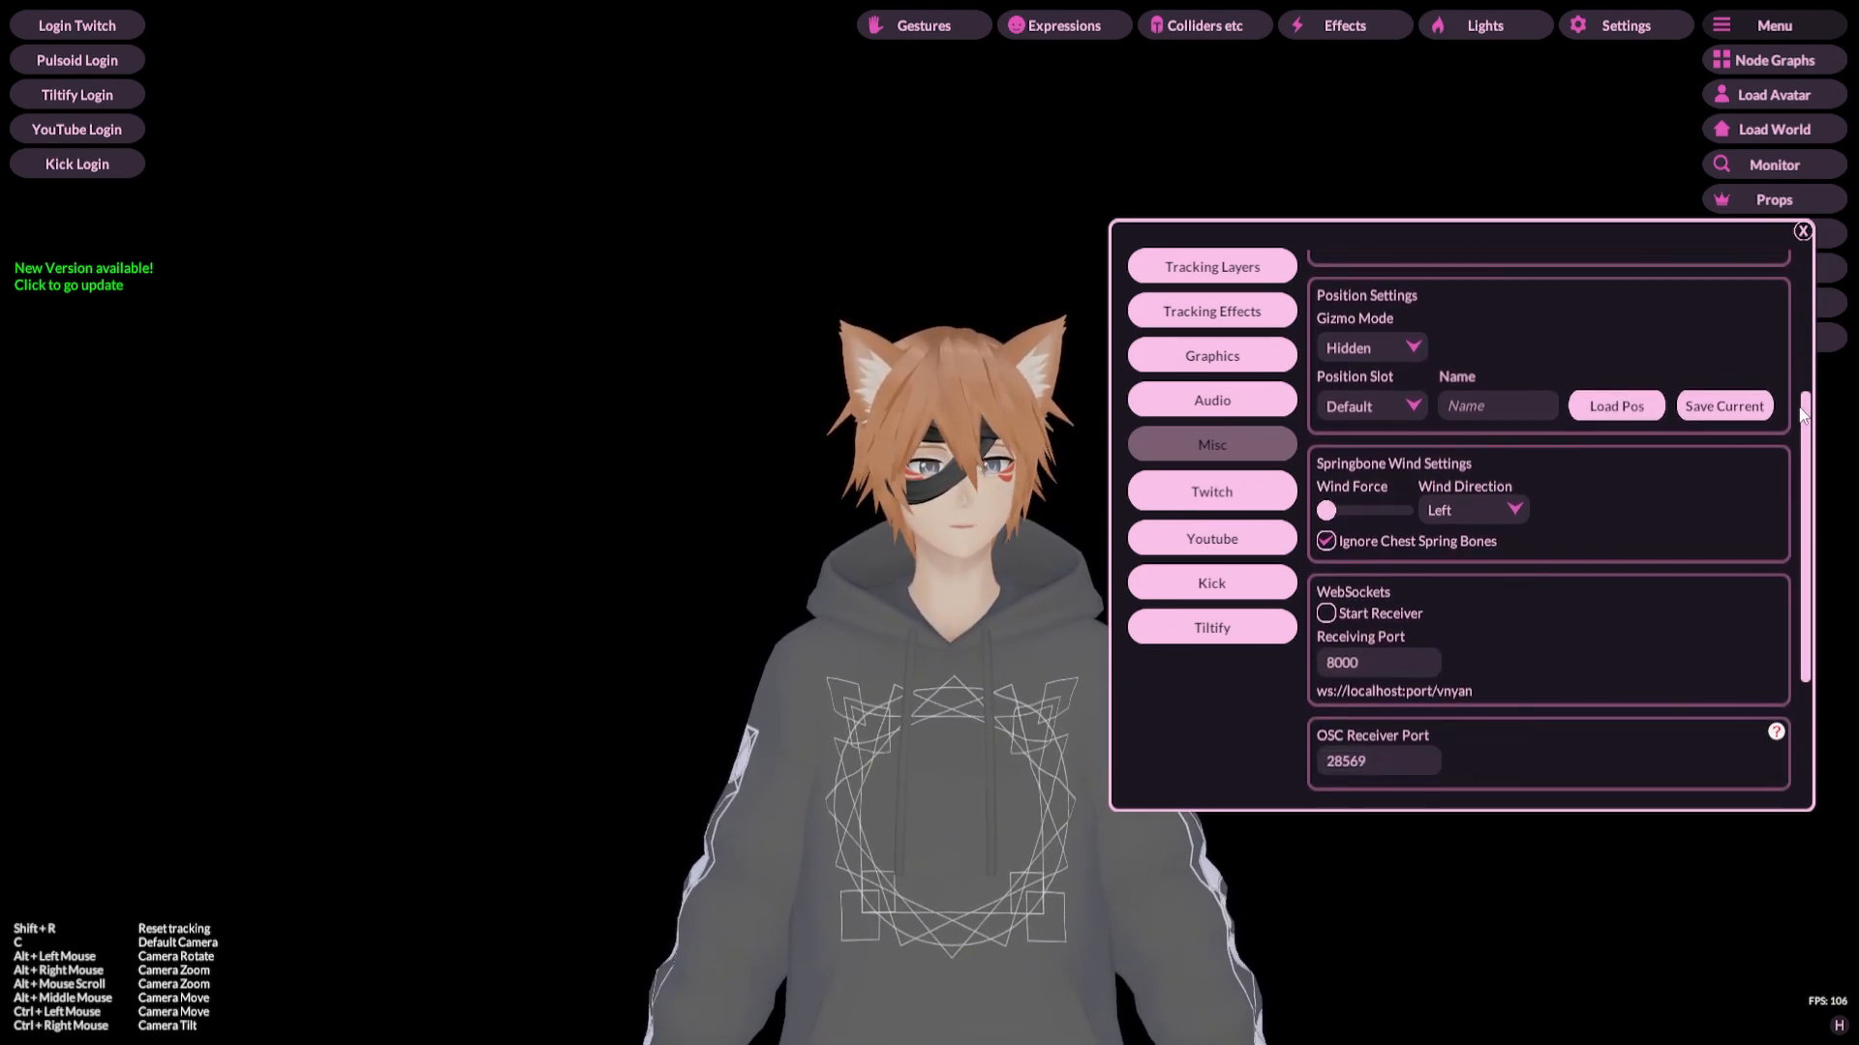
pyautogui.scroll(2, 1803, 414)
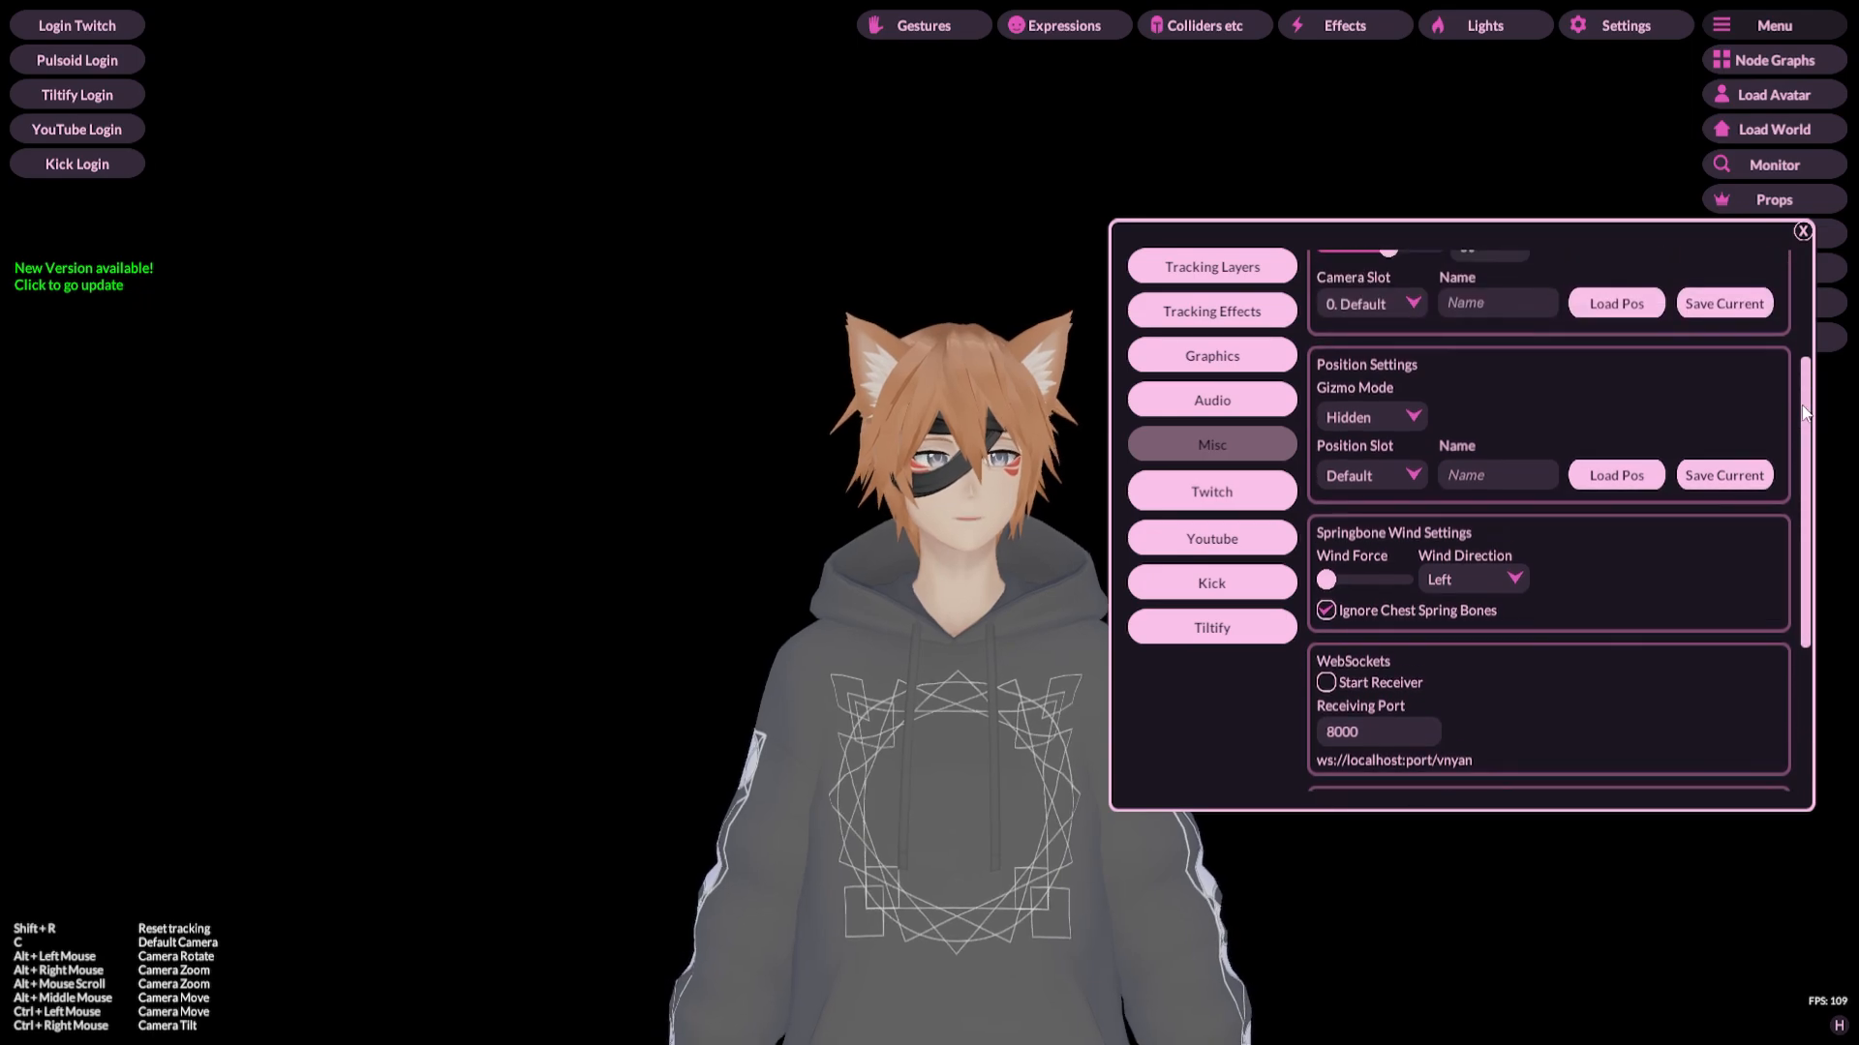
pyautogui.click(1803, 230)
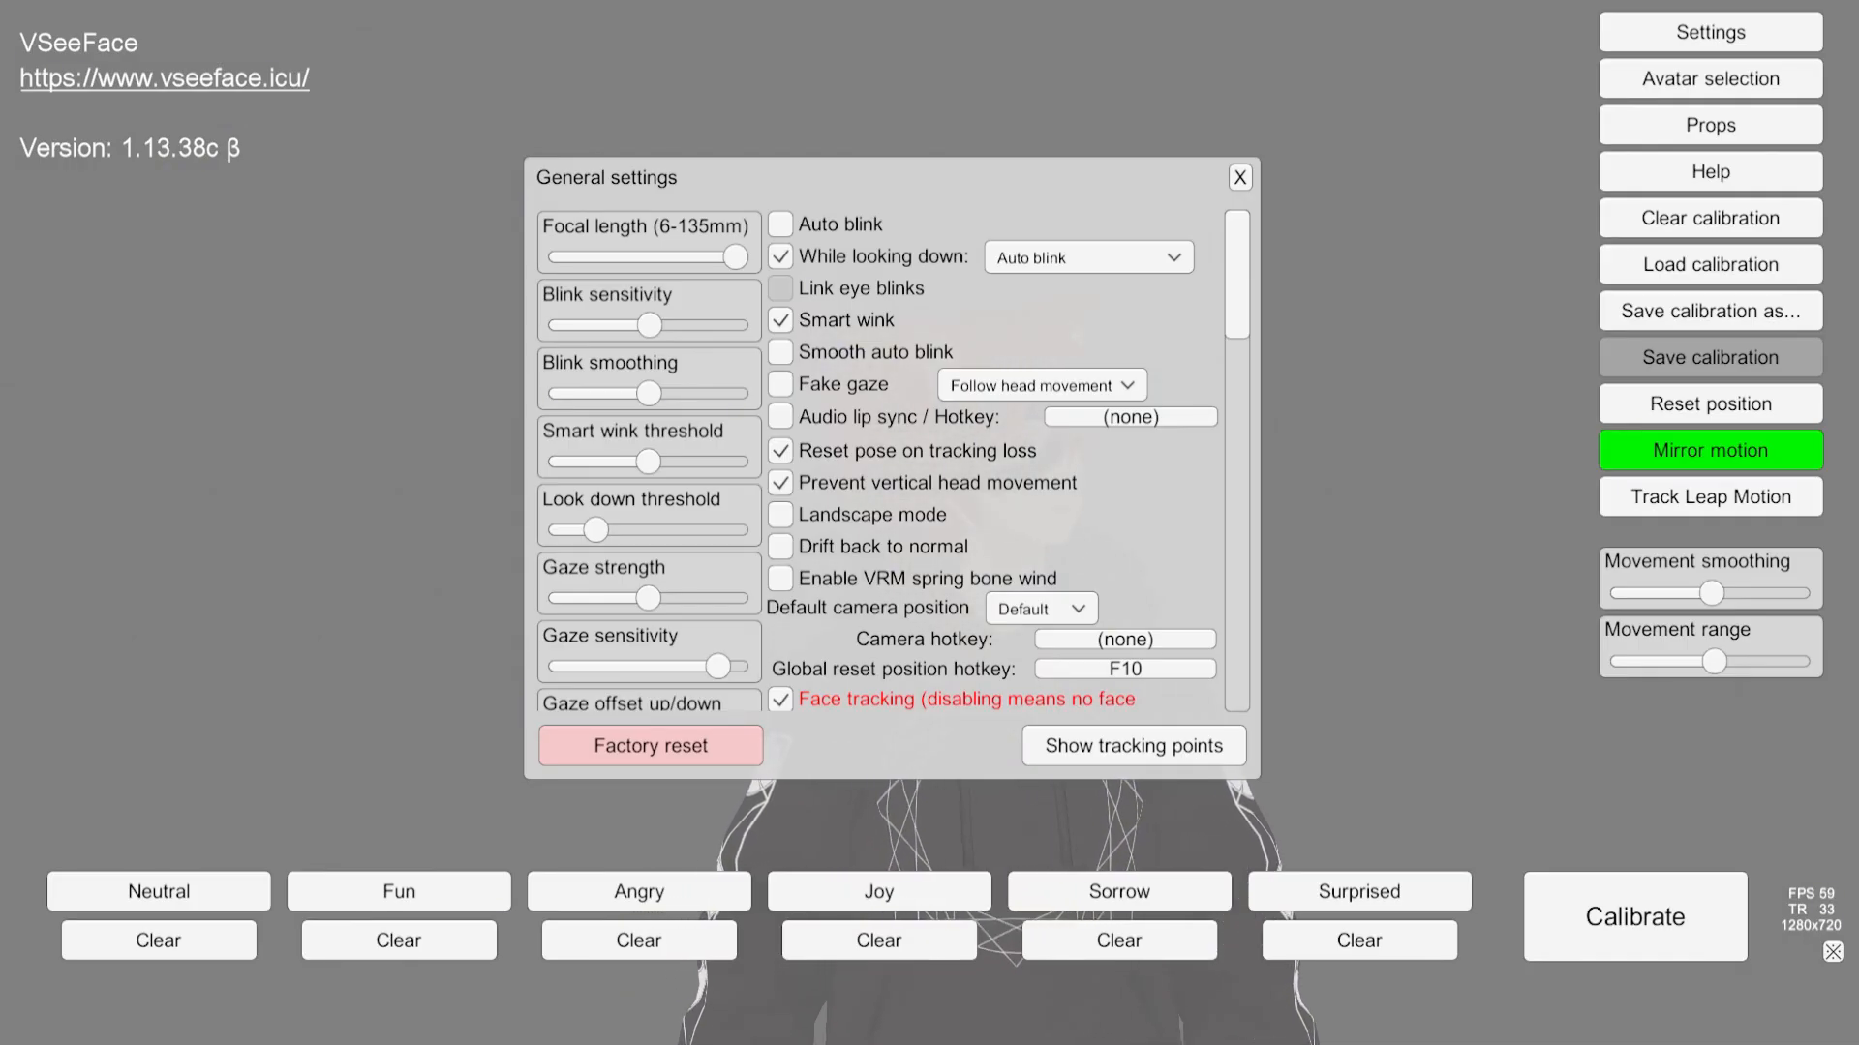
# Step: Switch to VSeeFace, move its General settings window beside the avatar, and check the focal length and blink sliders
pyautogui.moveTo(709, 169); pyautogui.dragTo(201, 183)
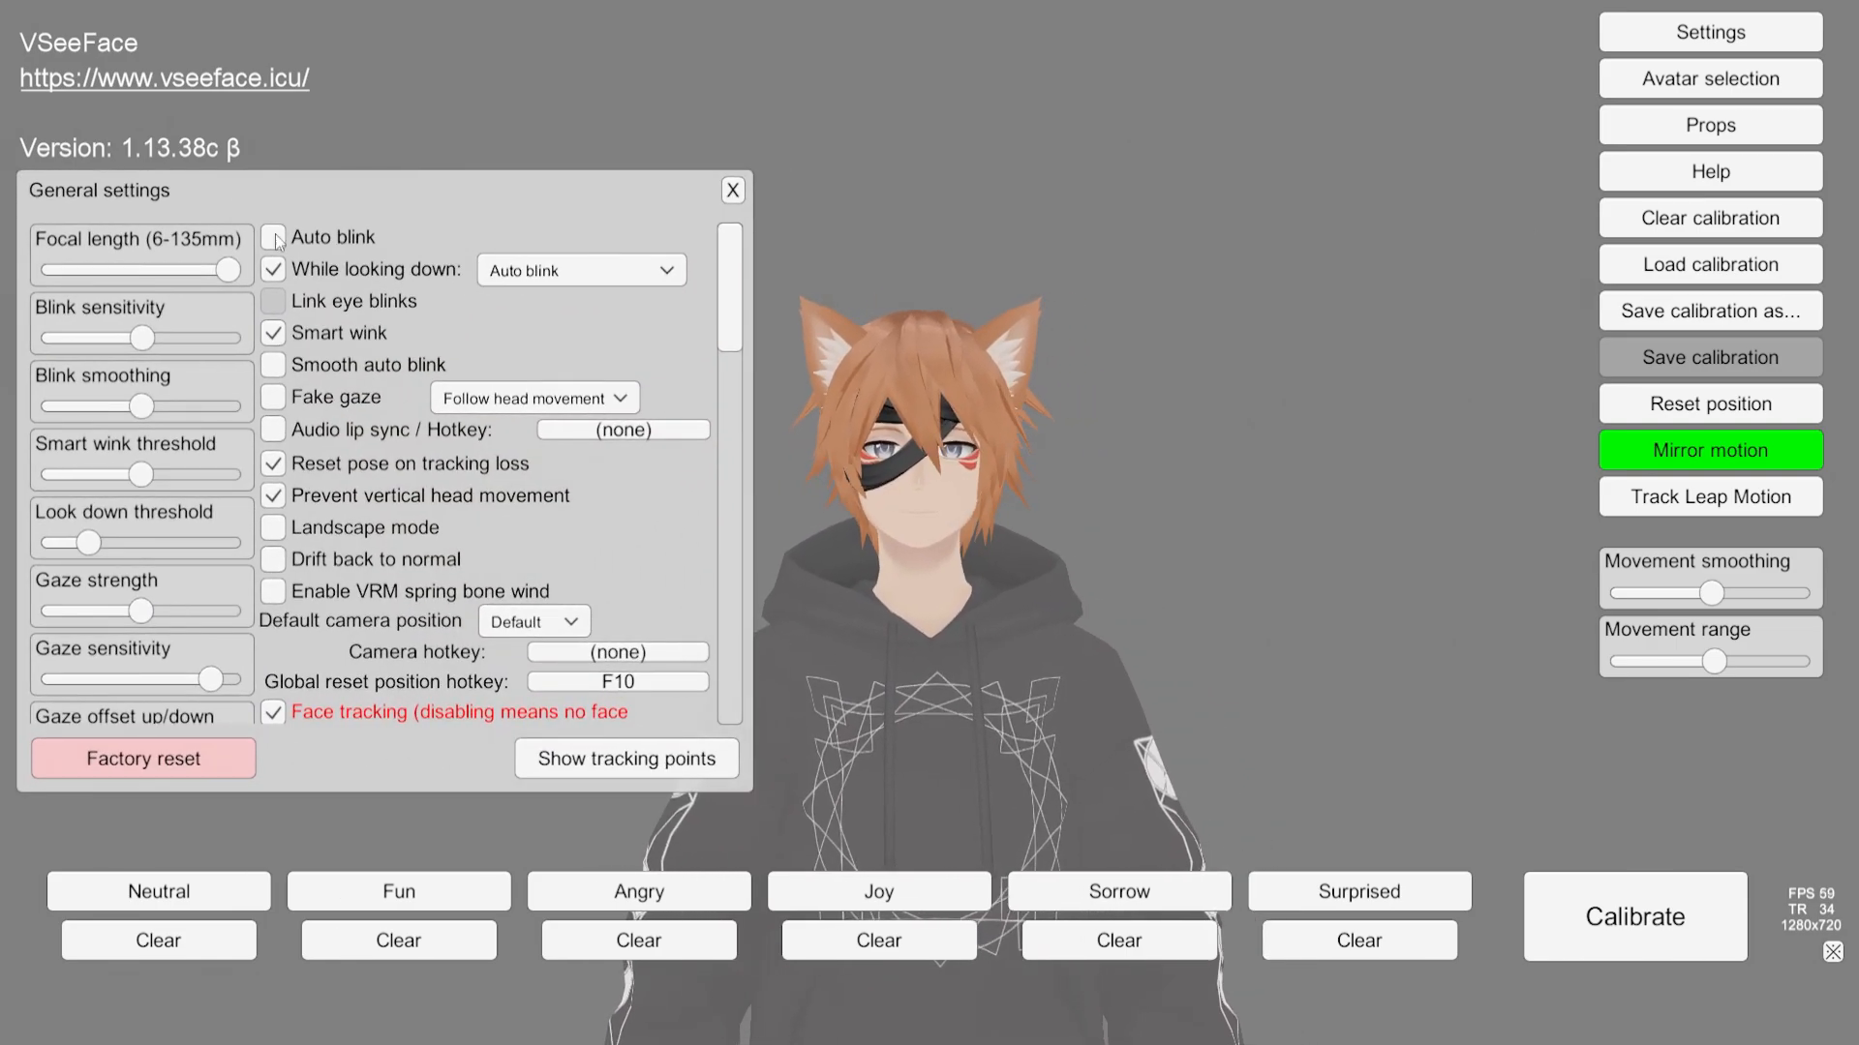
pyautogui.moveTo(233, 268); pyautogui.dragTo(259, 300)
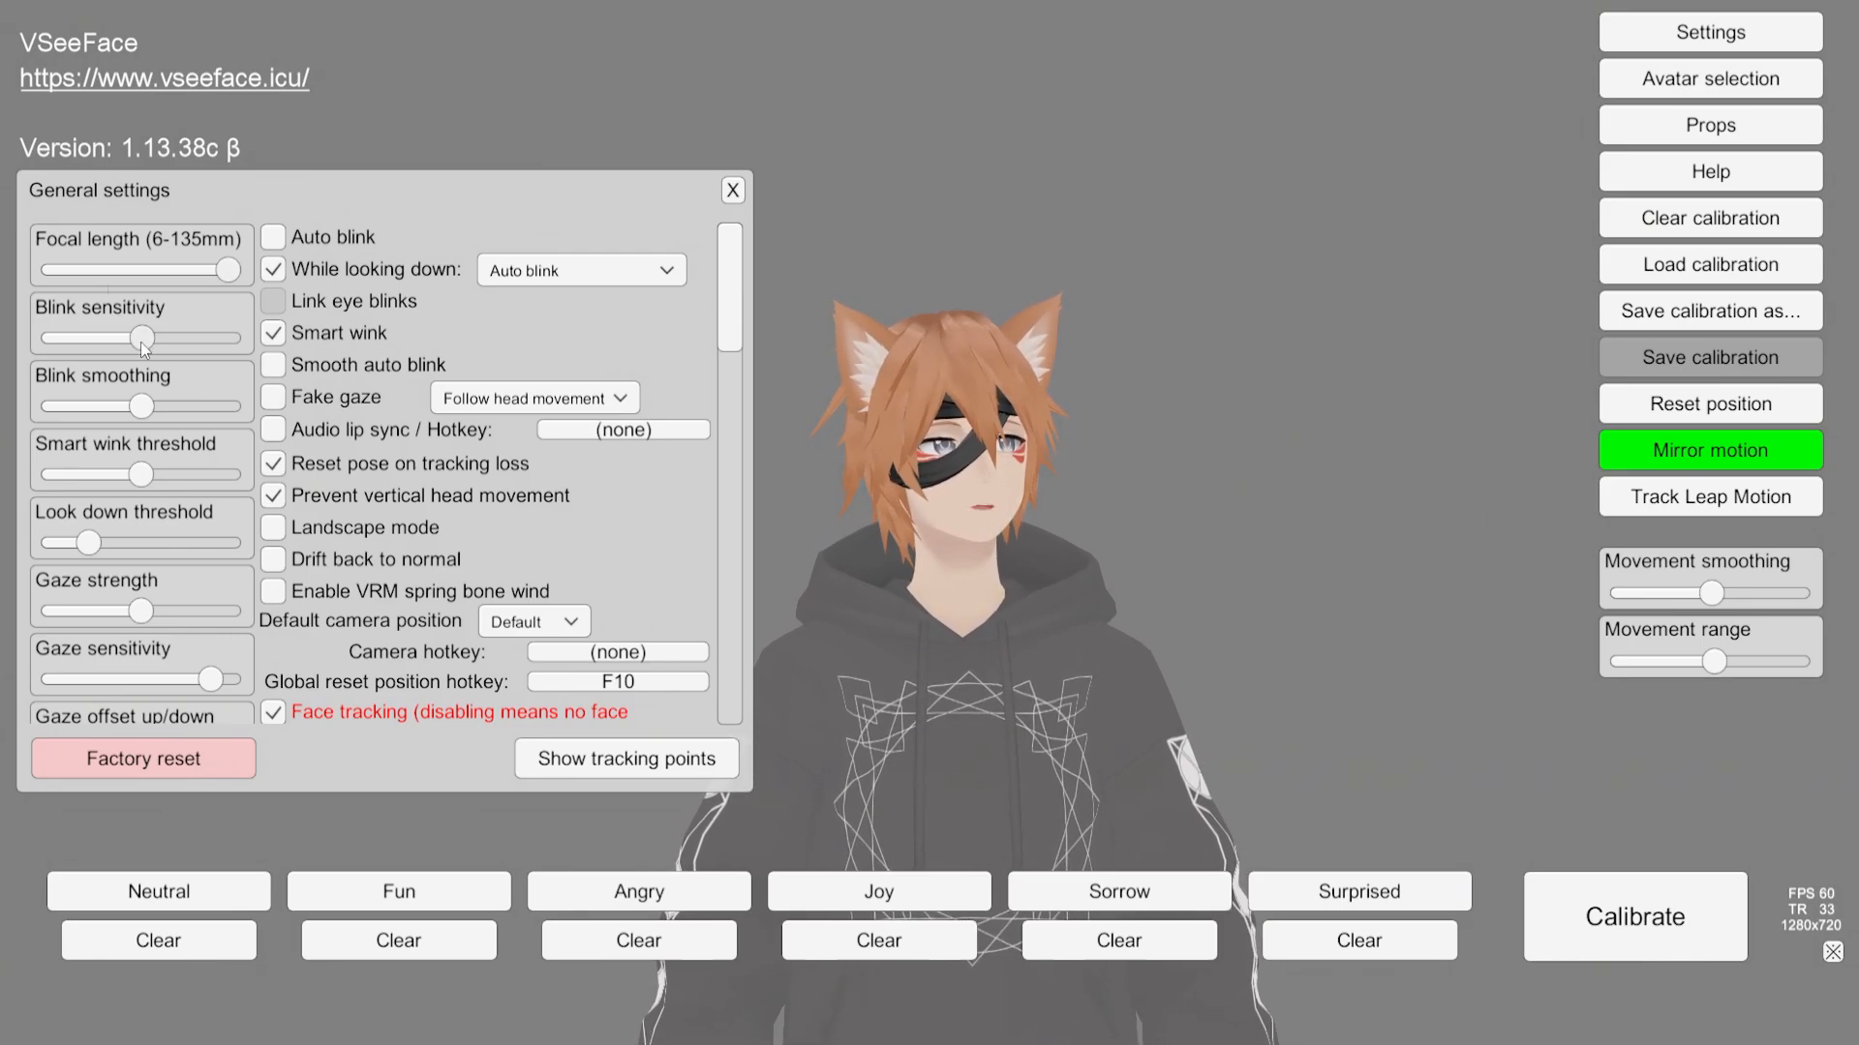
pyautogui.moveTo(141, 341); pyautogui.dragTo(142, 341)
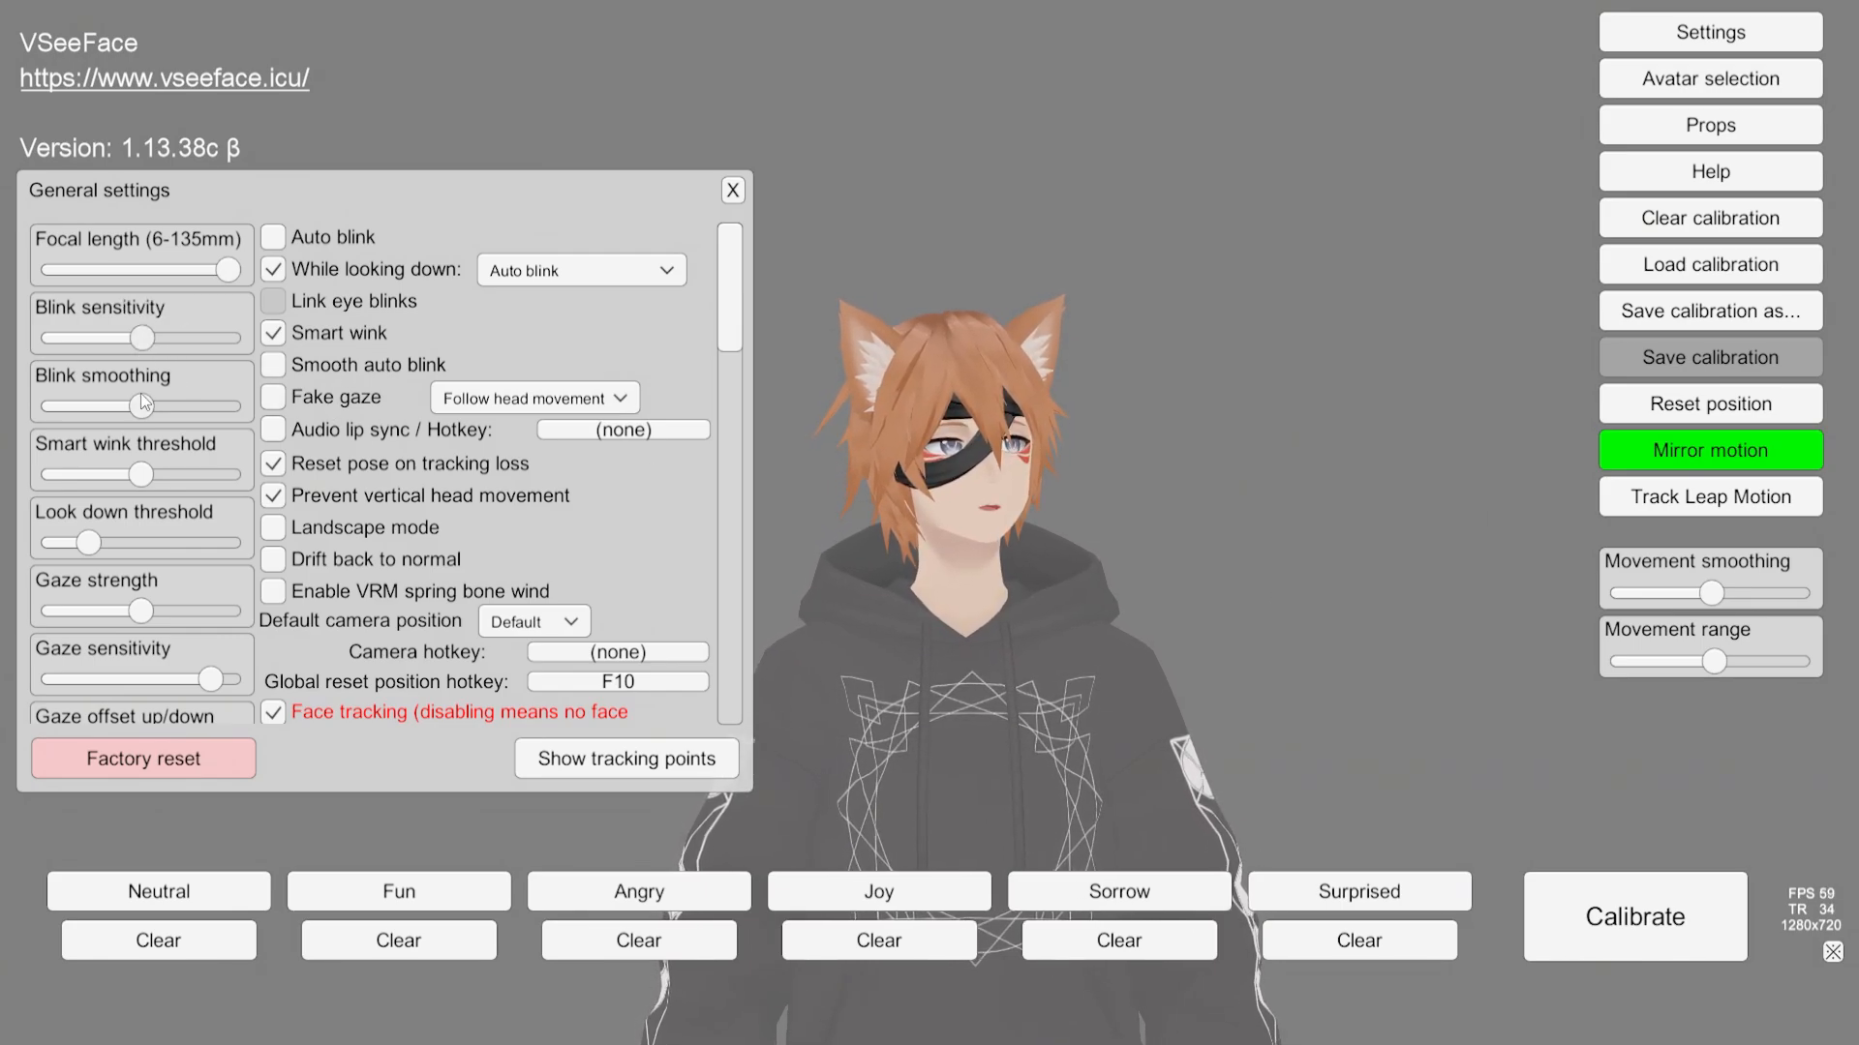
pyautogui.moveTo(141, 410)
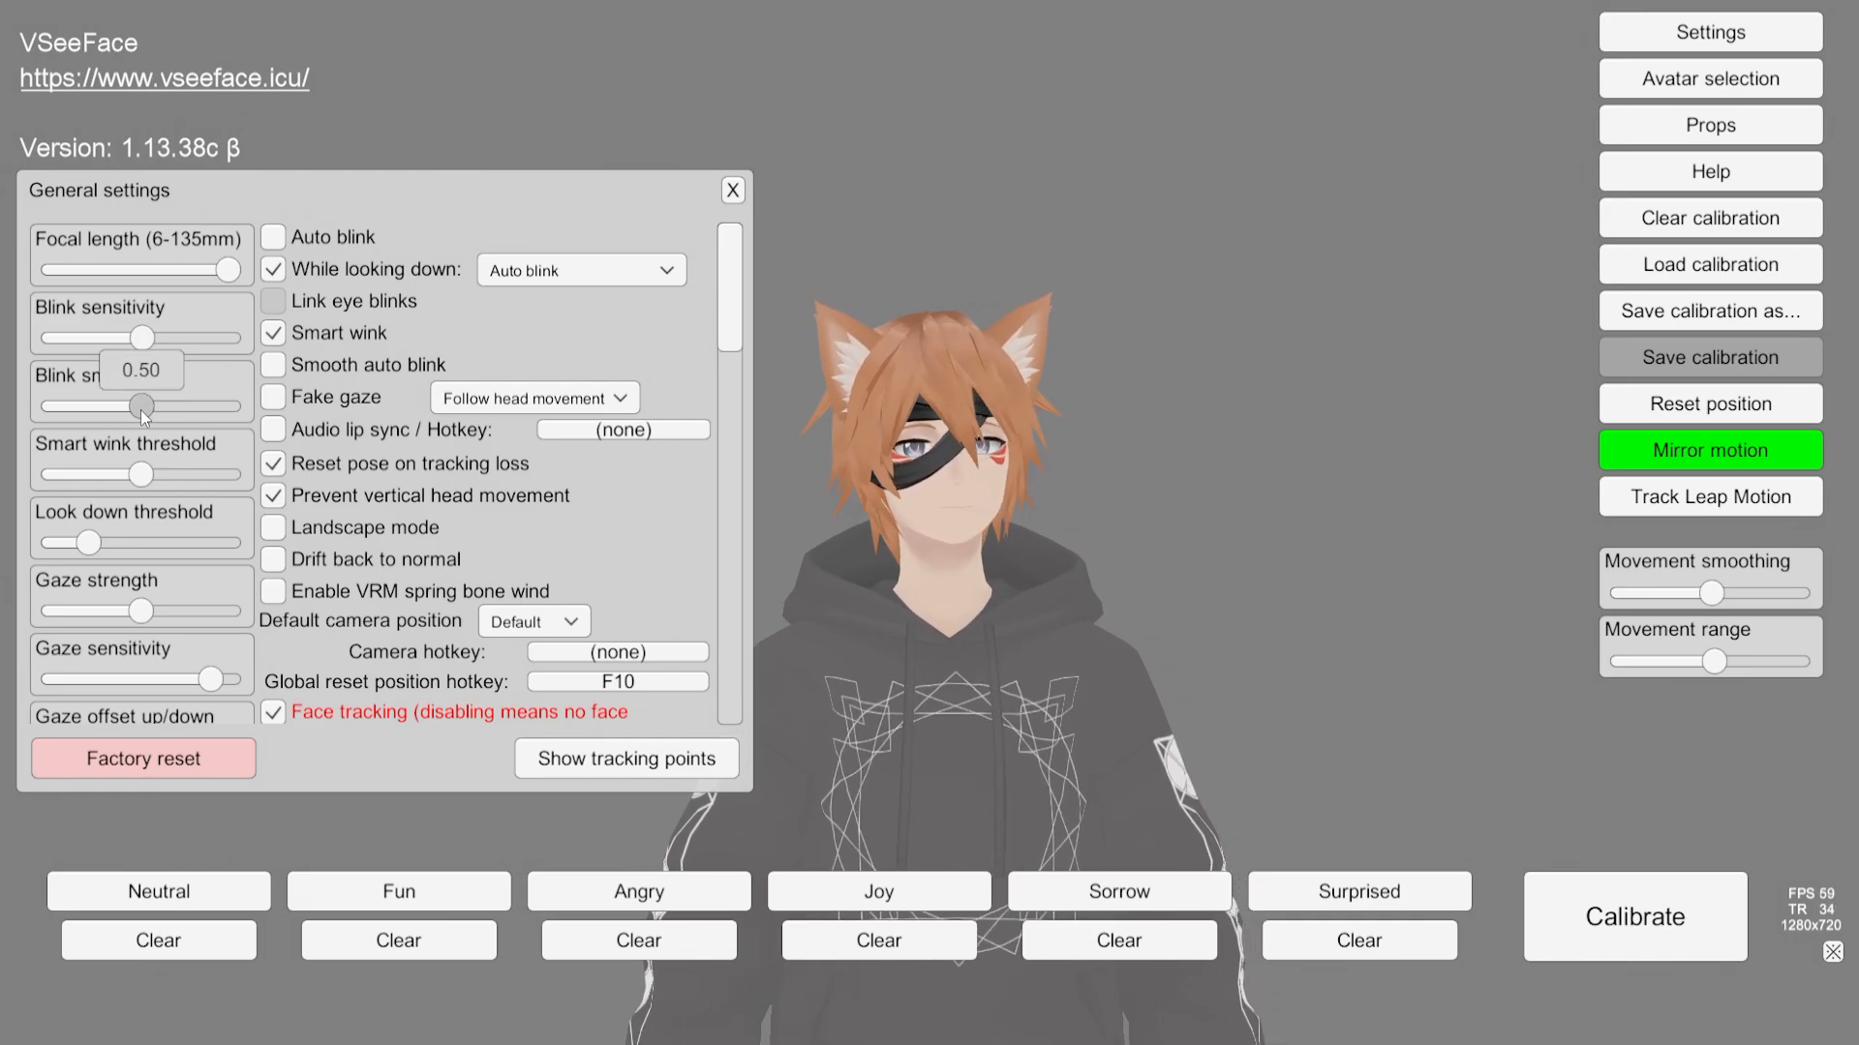
pyautogui.moveTo(141, 477)
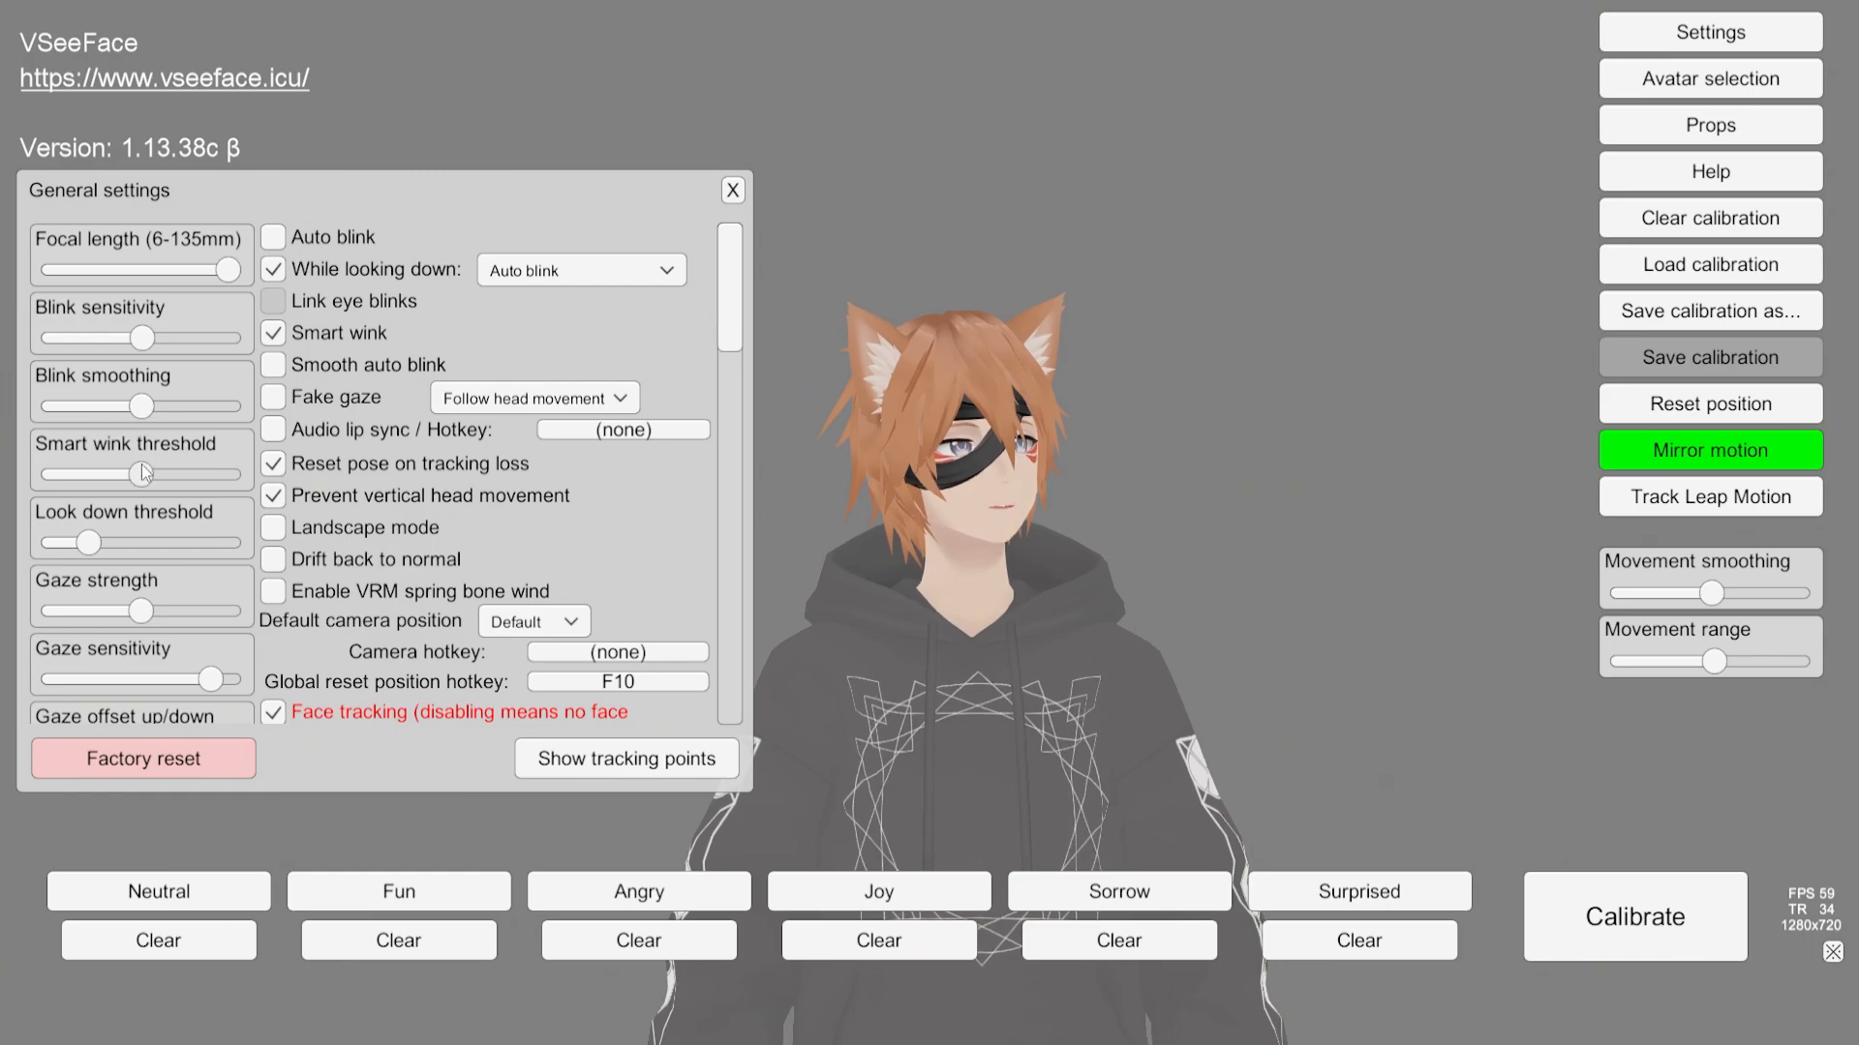
# Step: Scroll through the gaze, eyebrow and expression detection settings in VSeeFace's General settings
pyautogui.scroll(-6, 174, 397)
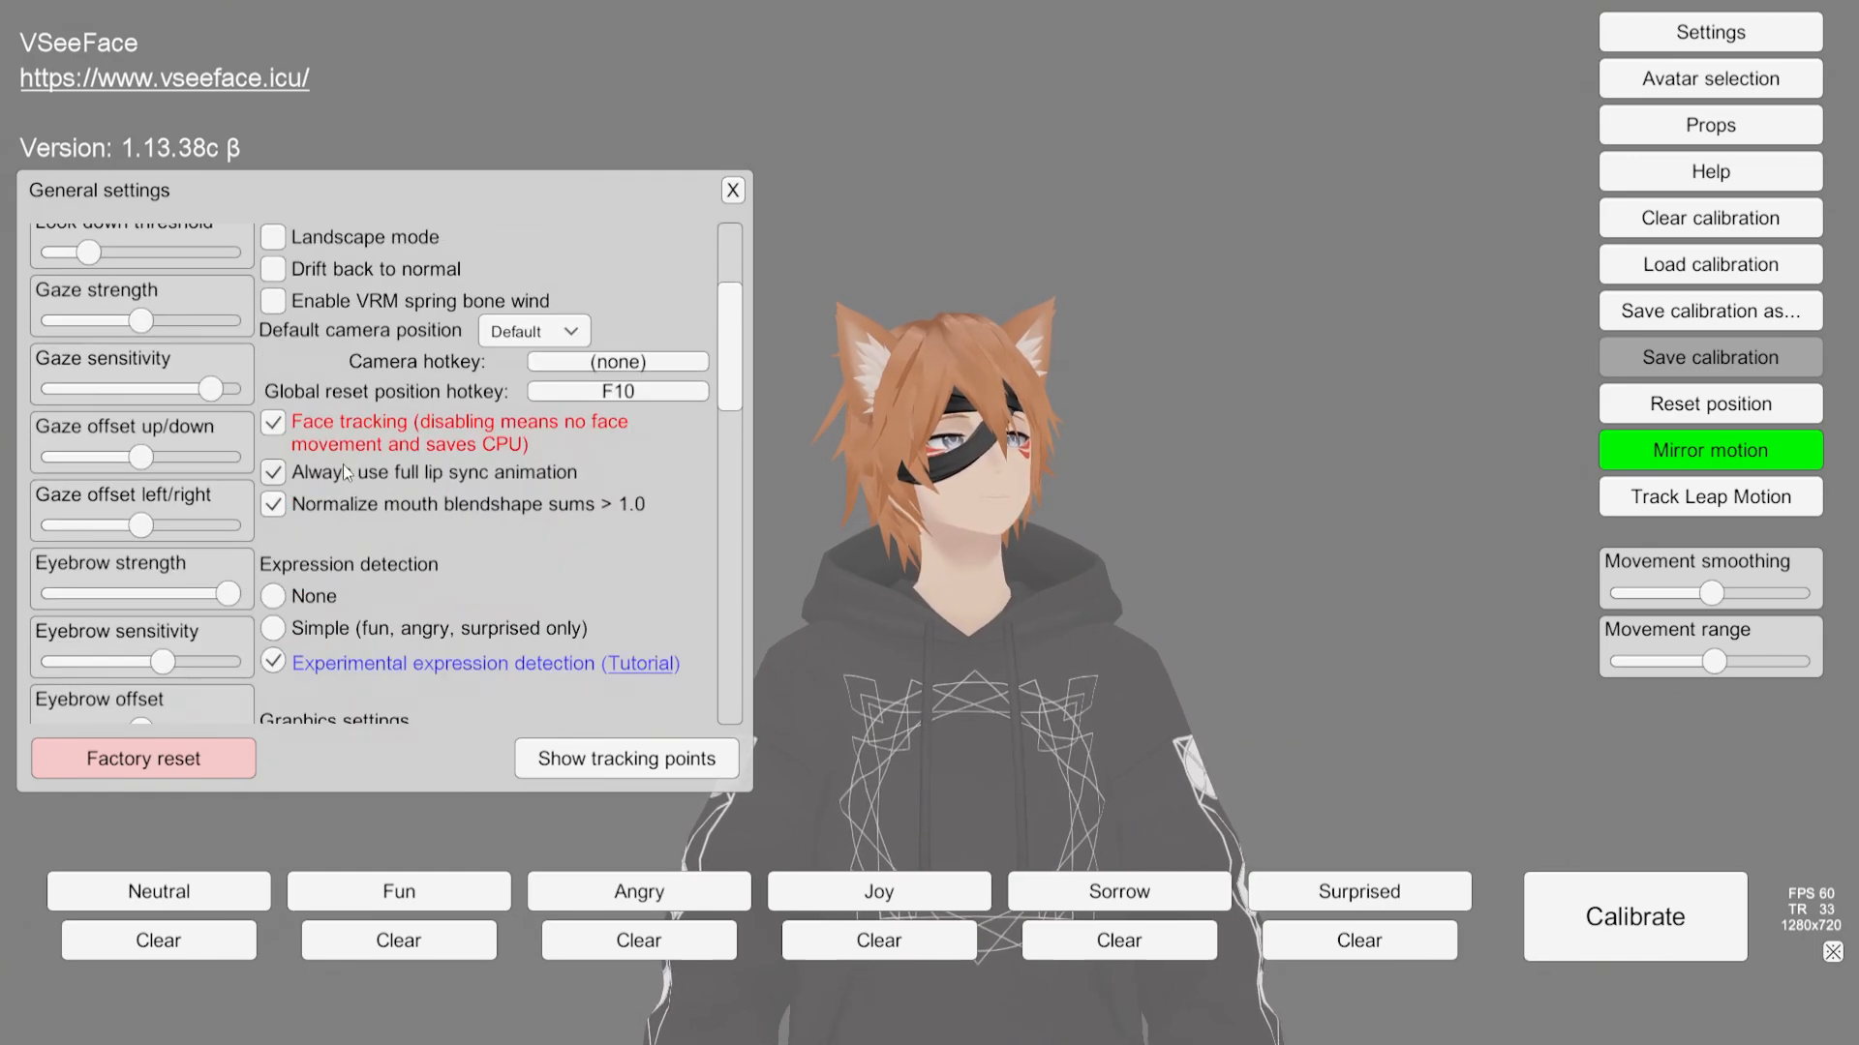
pyautogui.scroll(3, 234, 479)
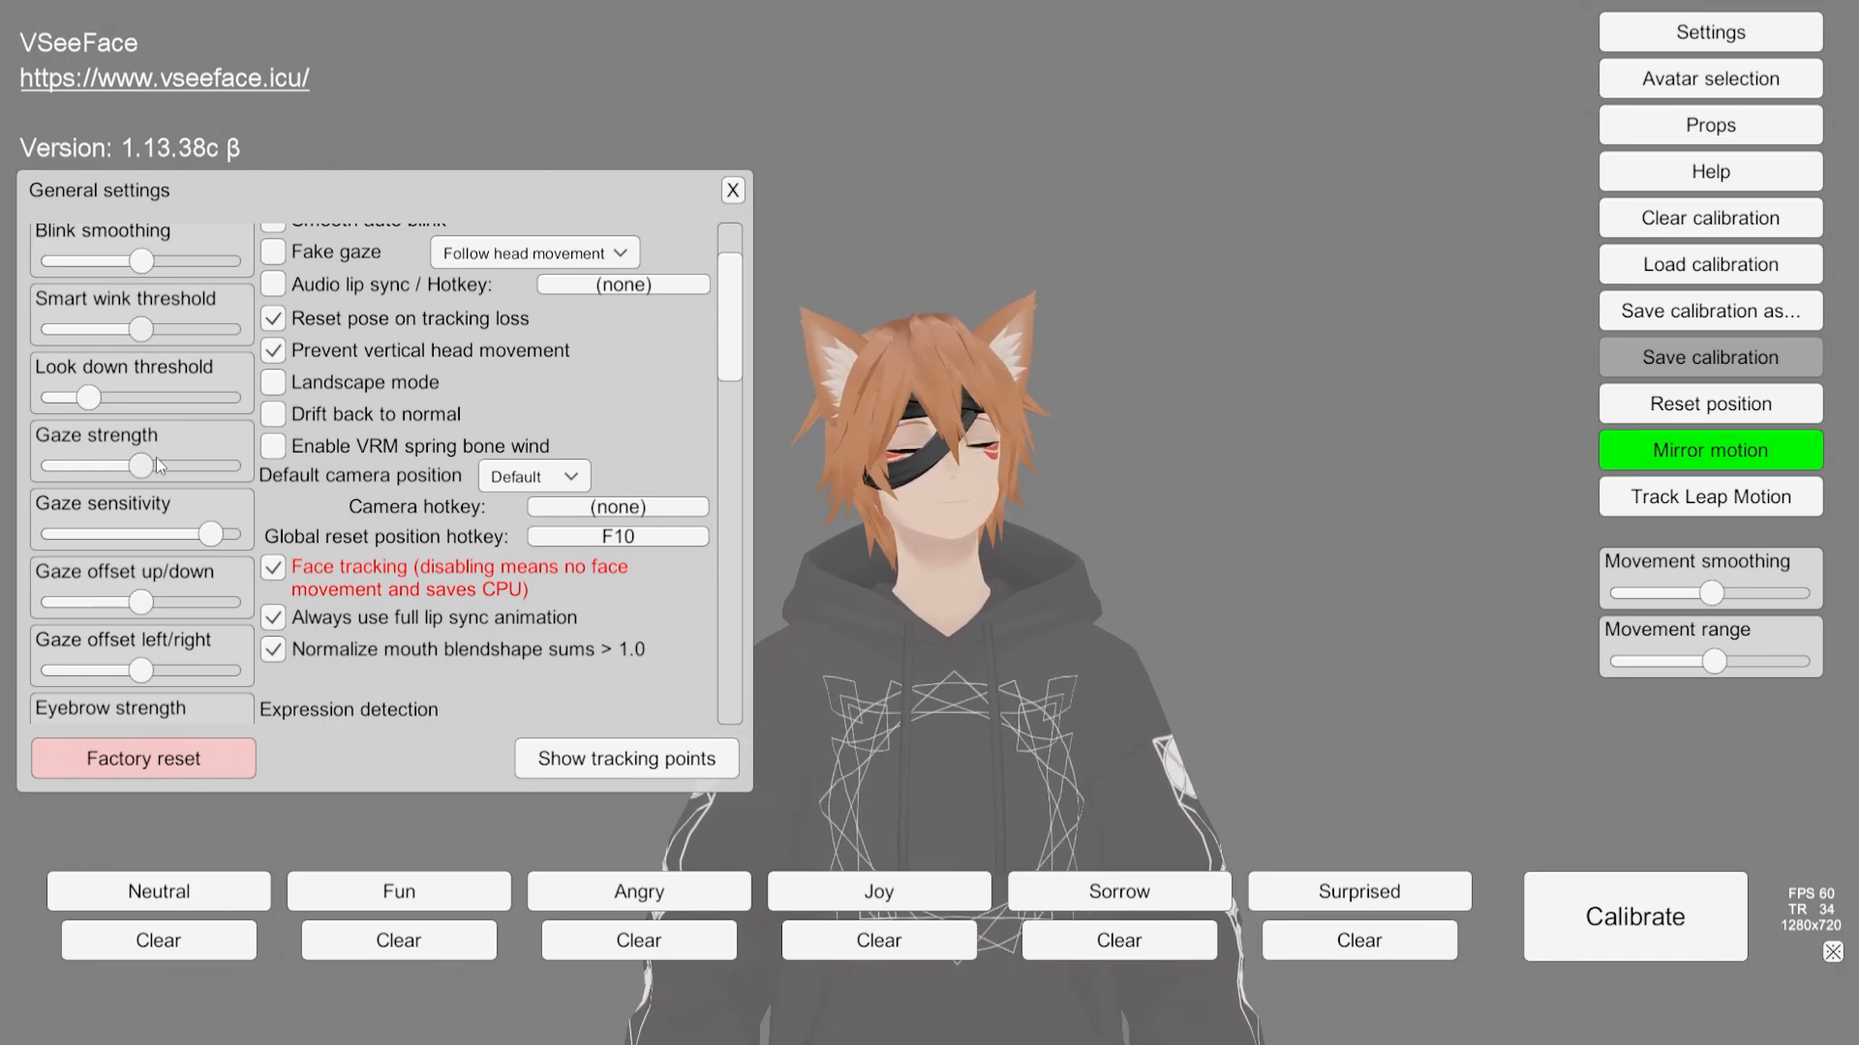
pyautogui.scroll(-3, 385, 502)
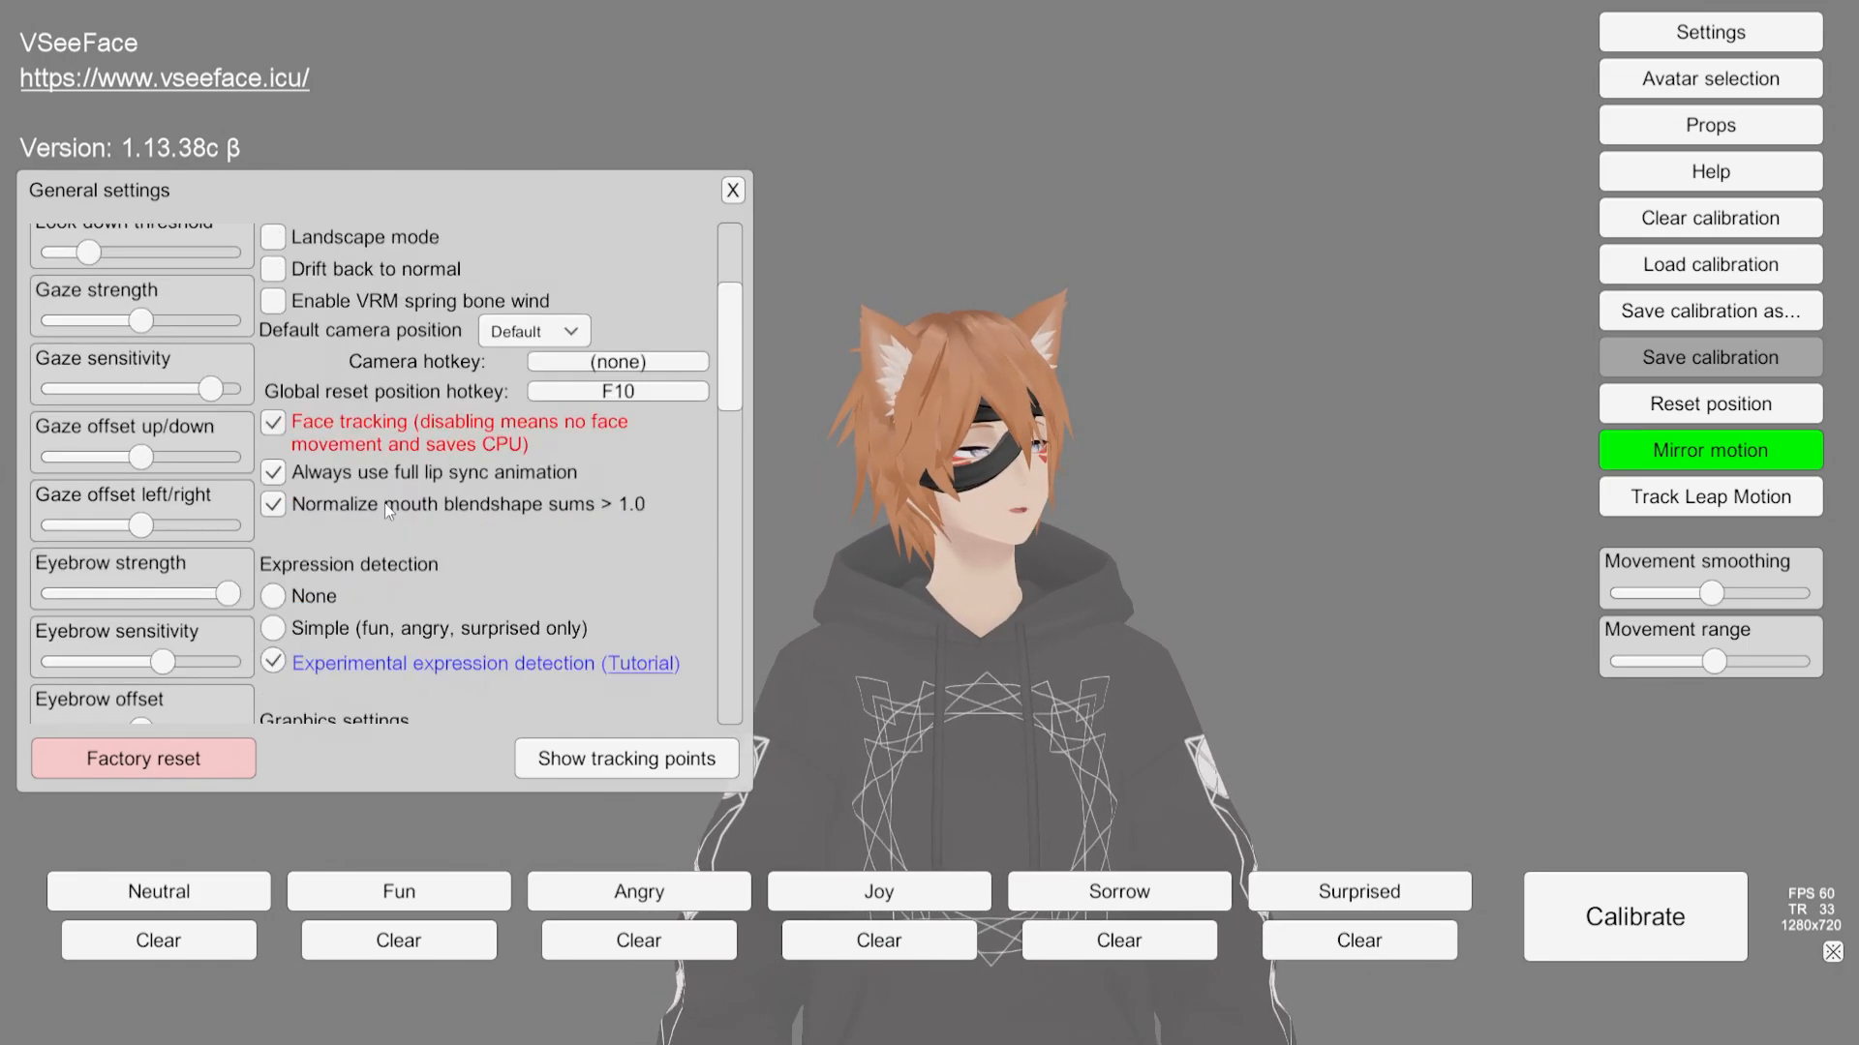
pyautogui.scroll(3, 357, 502)
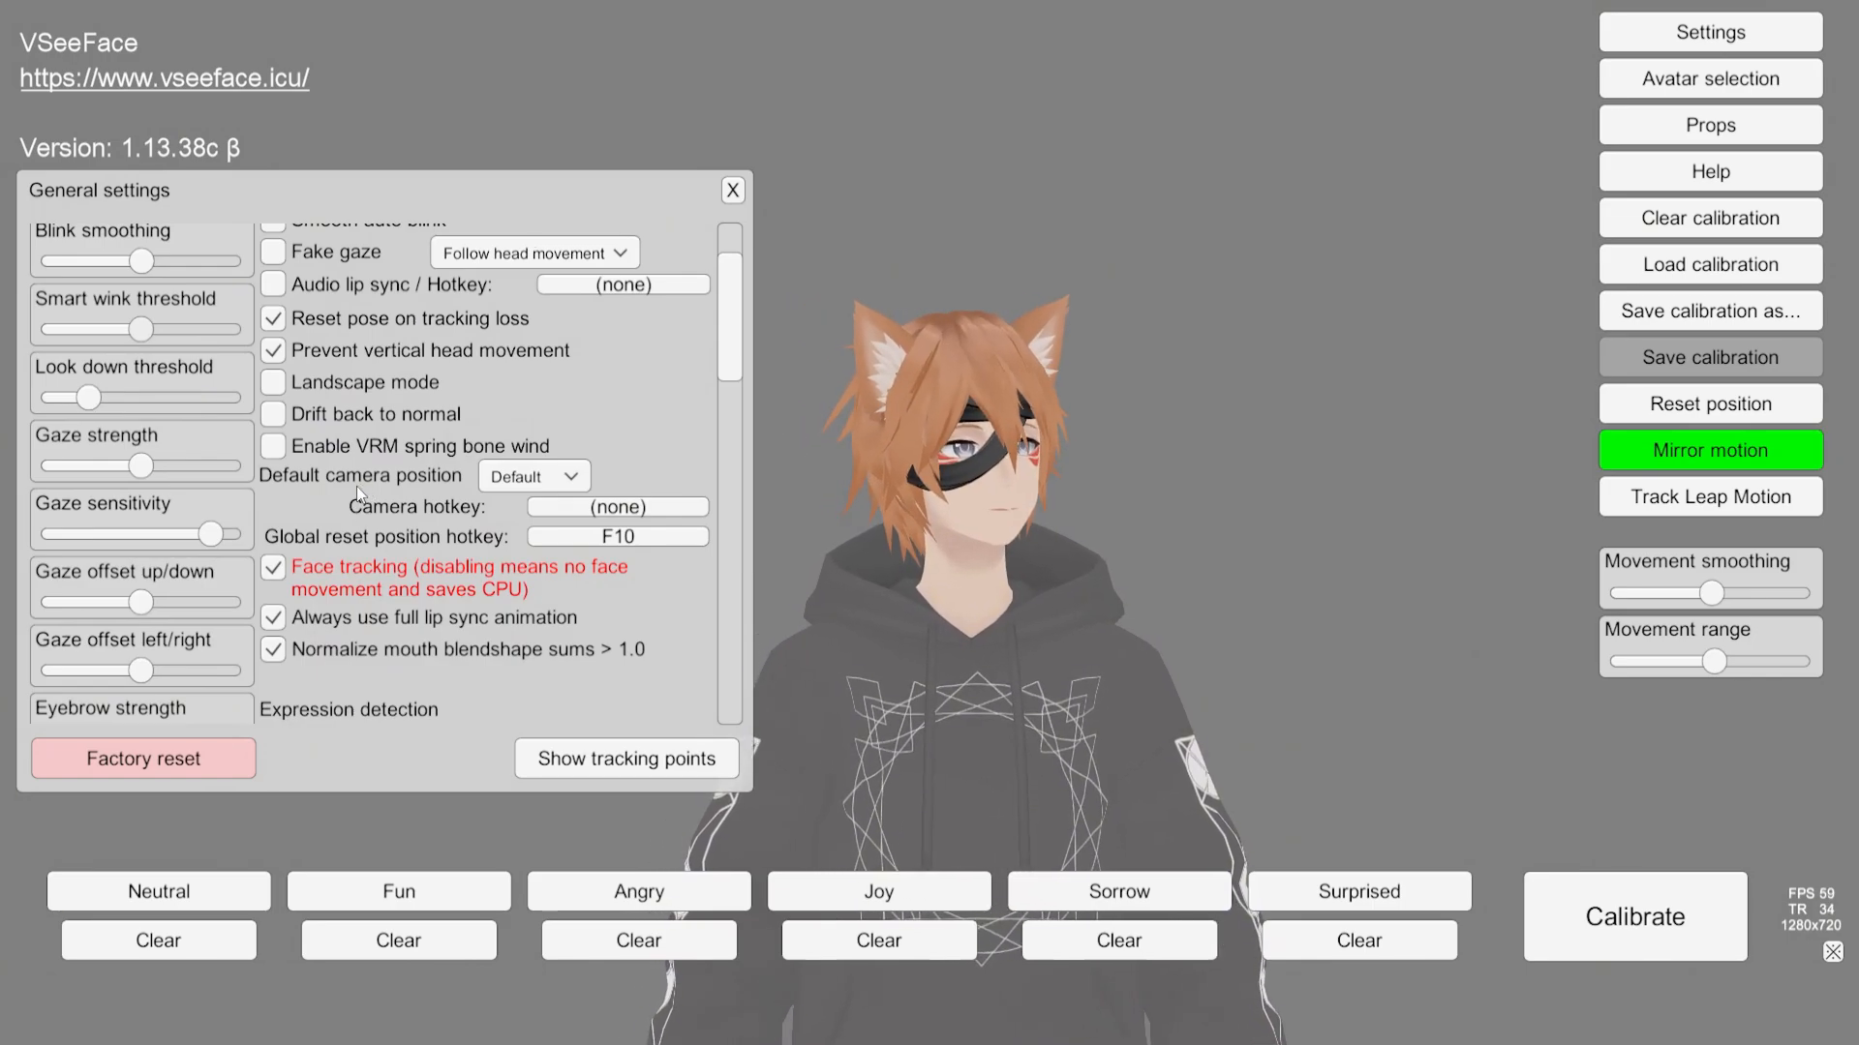
pyautogui.scroll(2, 345, 496)
pyautogui.scroll(-3, 345, 495)
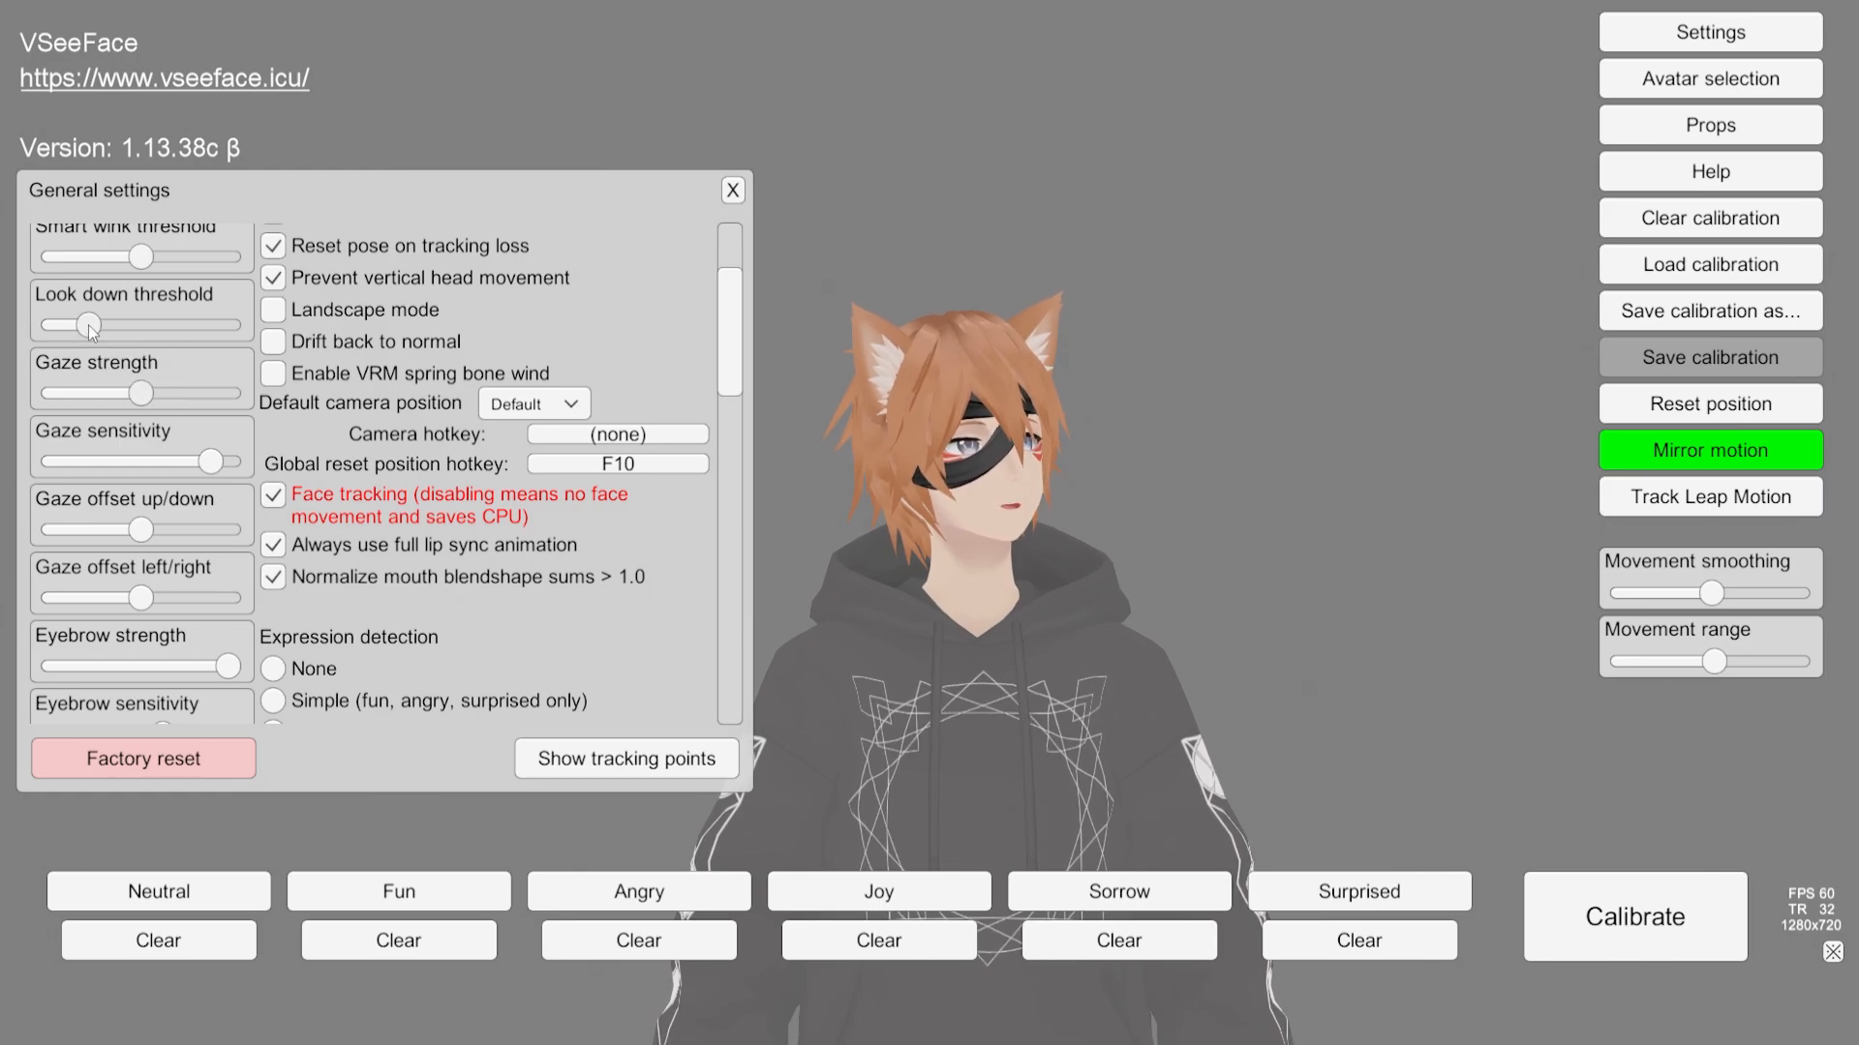
pyautogui.moveTo(91, 331)
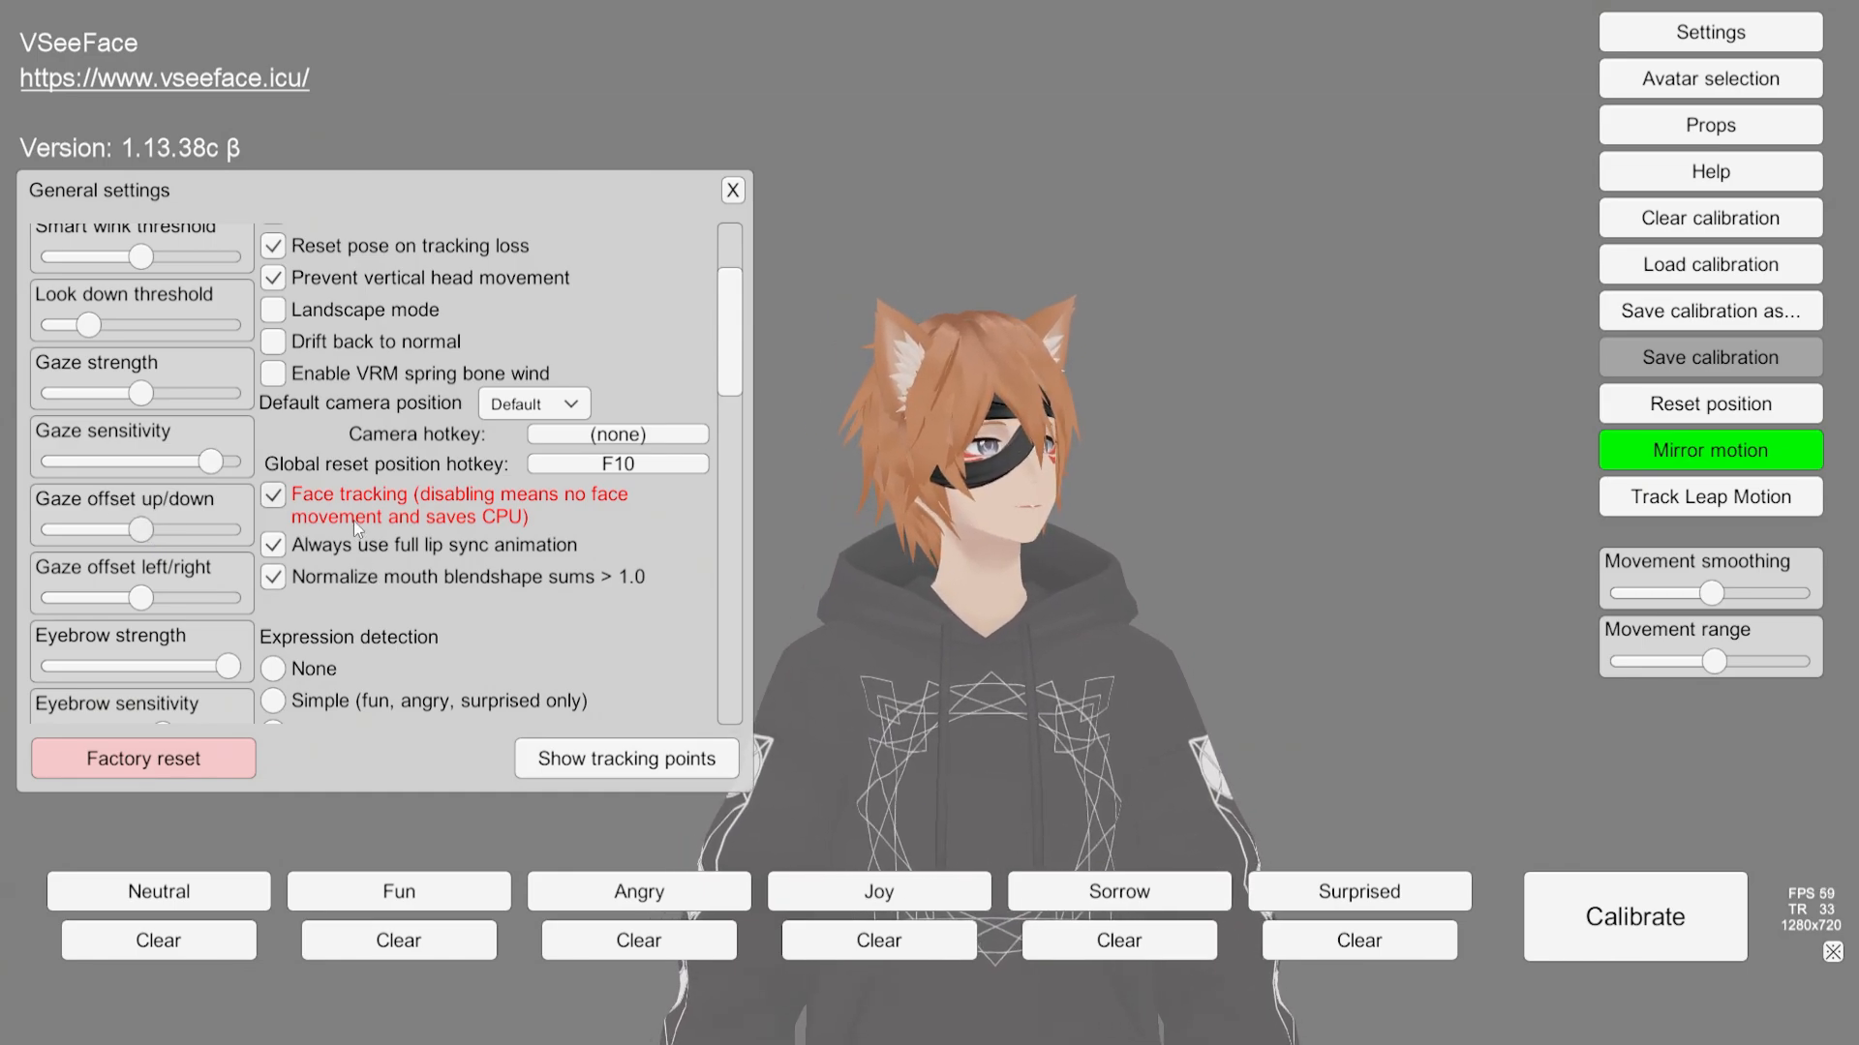
pyautogui.scroll(-3, 352, 520)
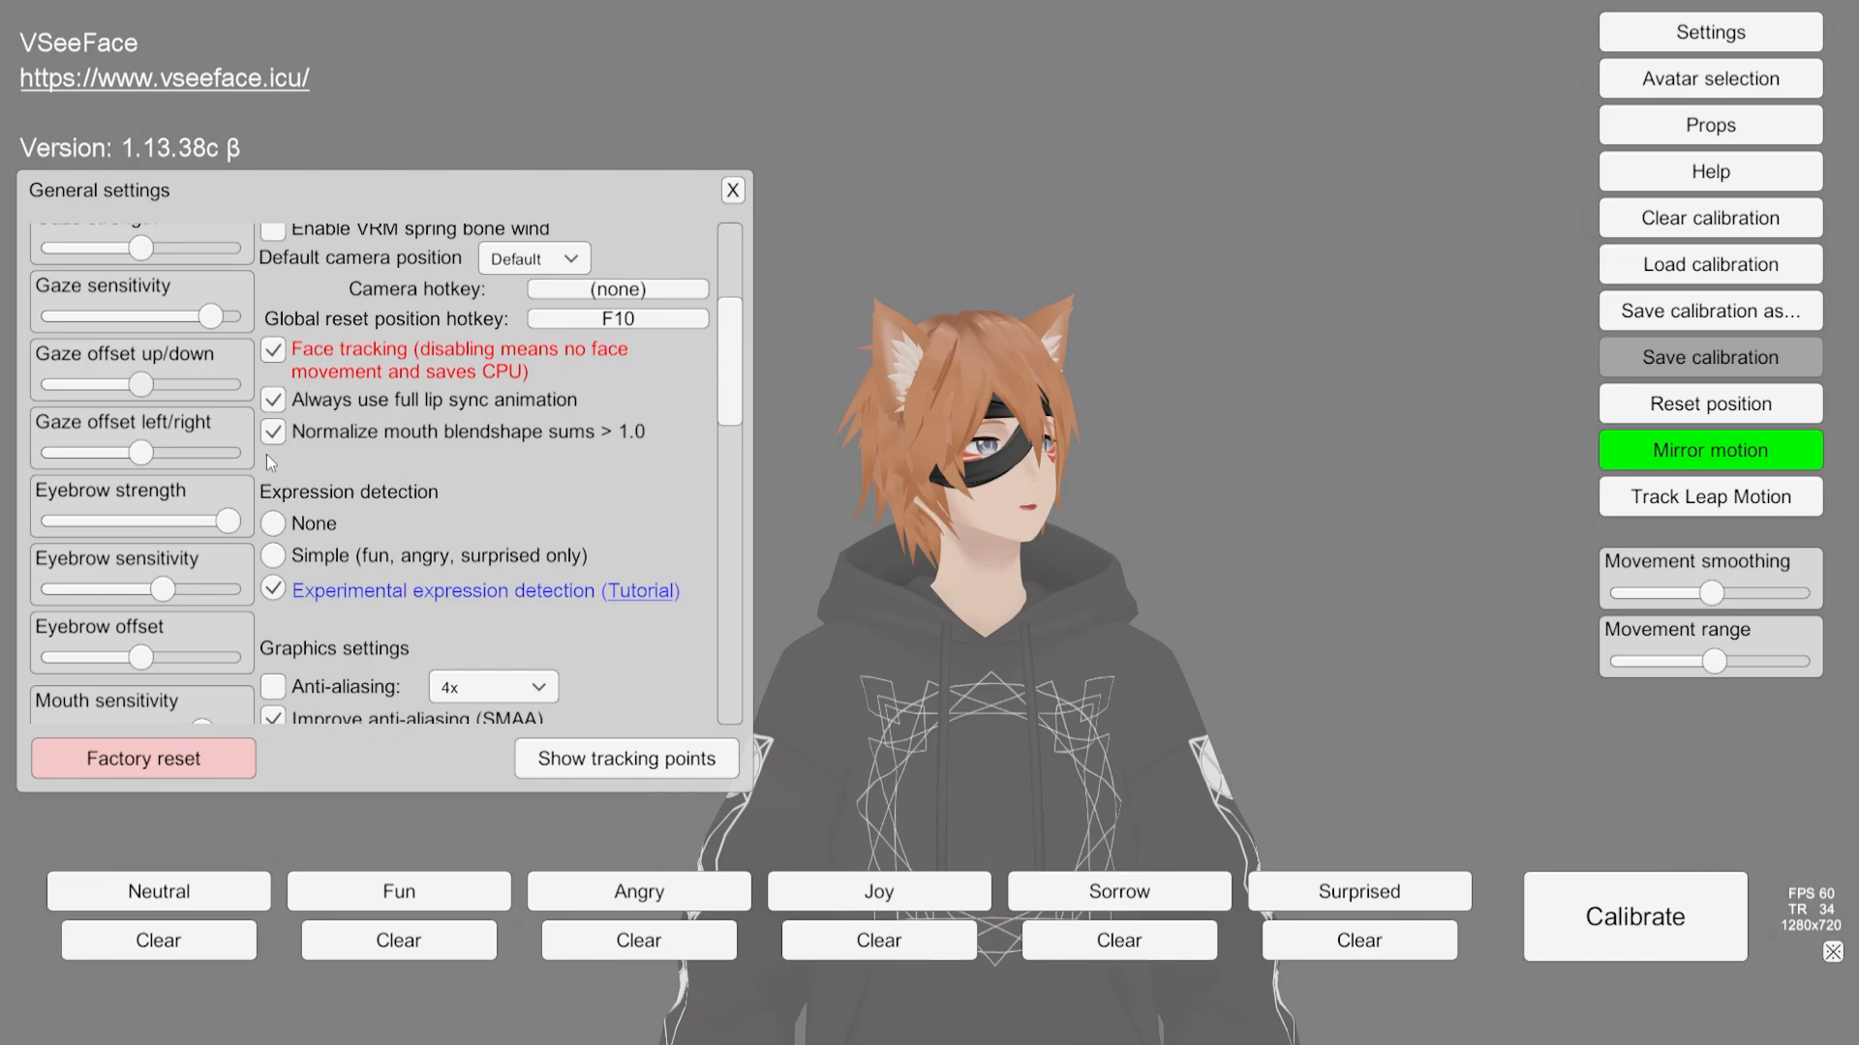
# Step: Examine the gaze offset, eyebrow, mouth and arm angle sliders alongside the graphics settings
pyautogui.click(142, 454)
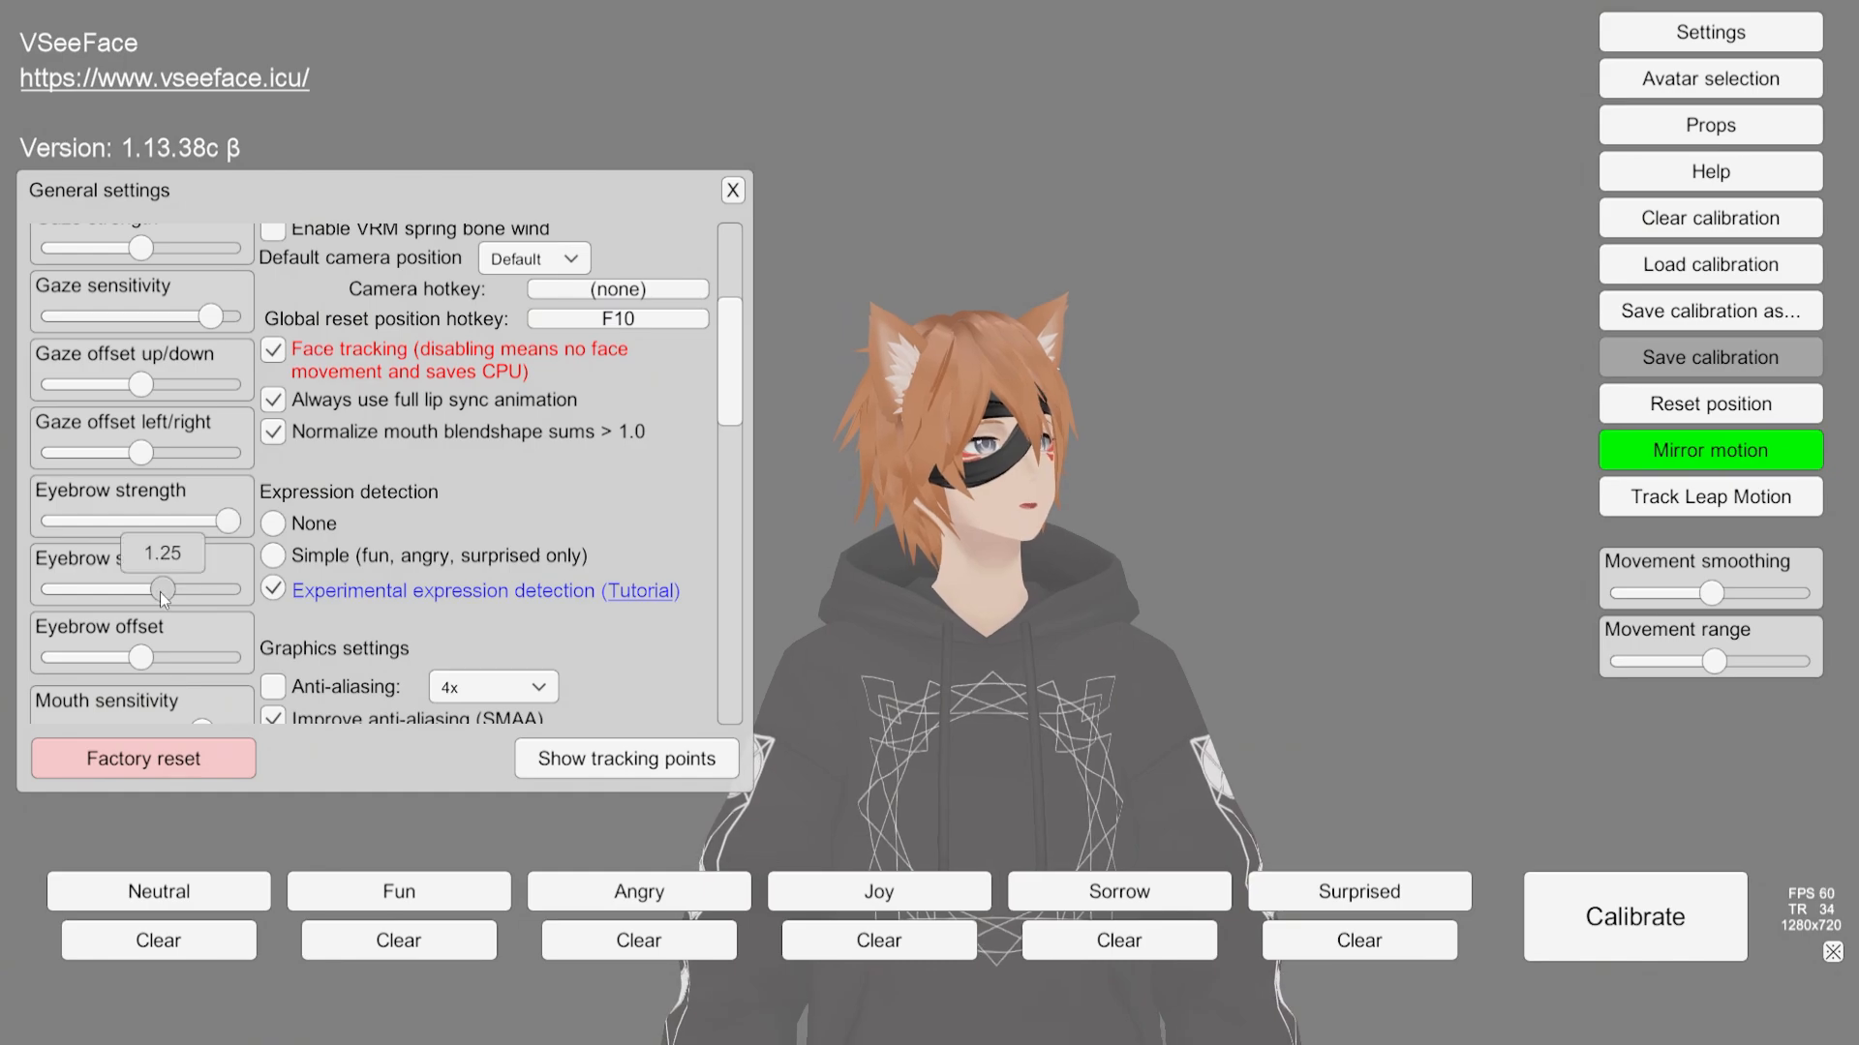
pyautogui.scroll(-4, 375, 558)
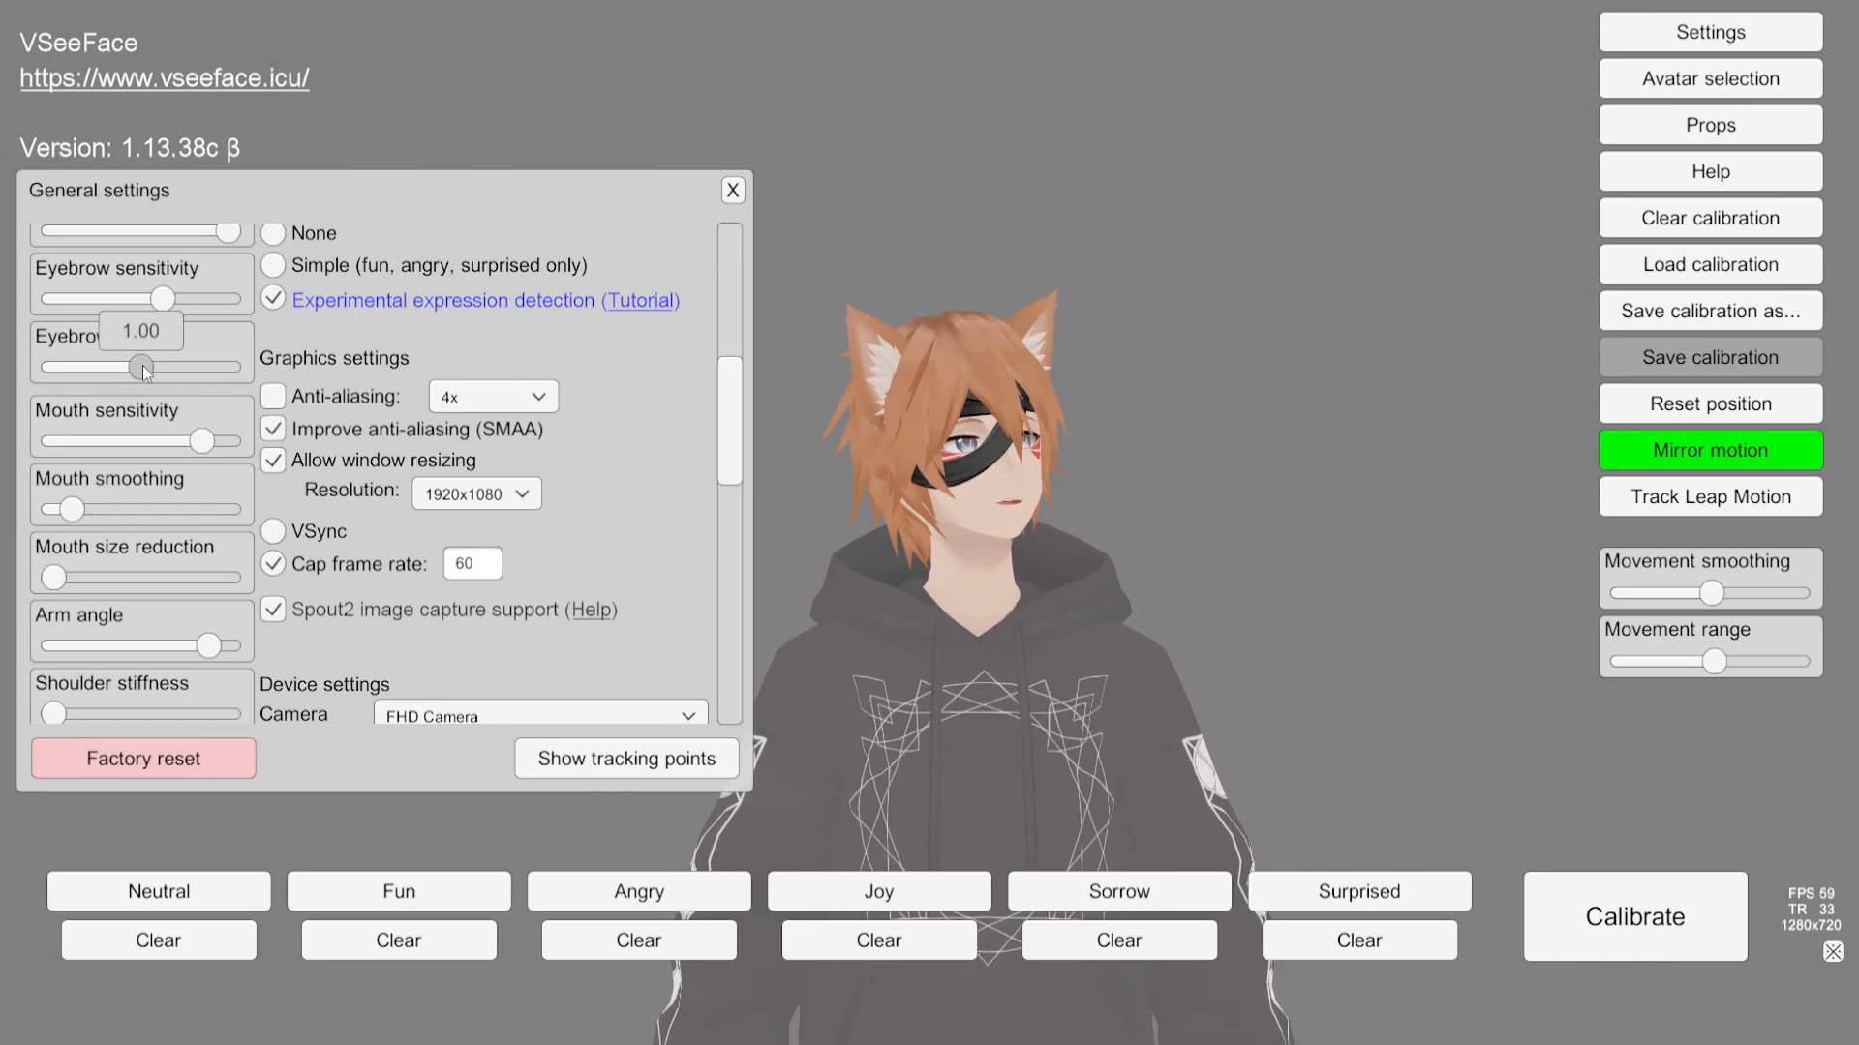
pyautogui.moveTo(203, 442)
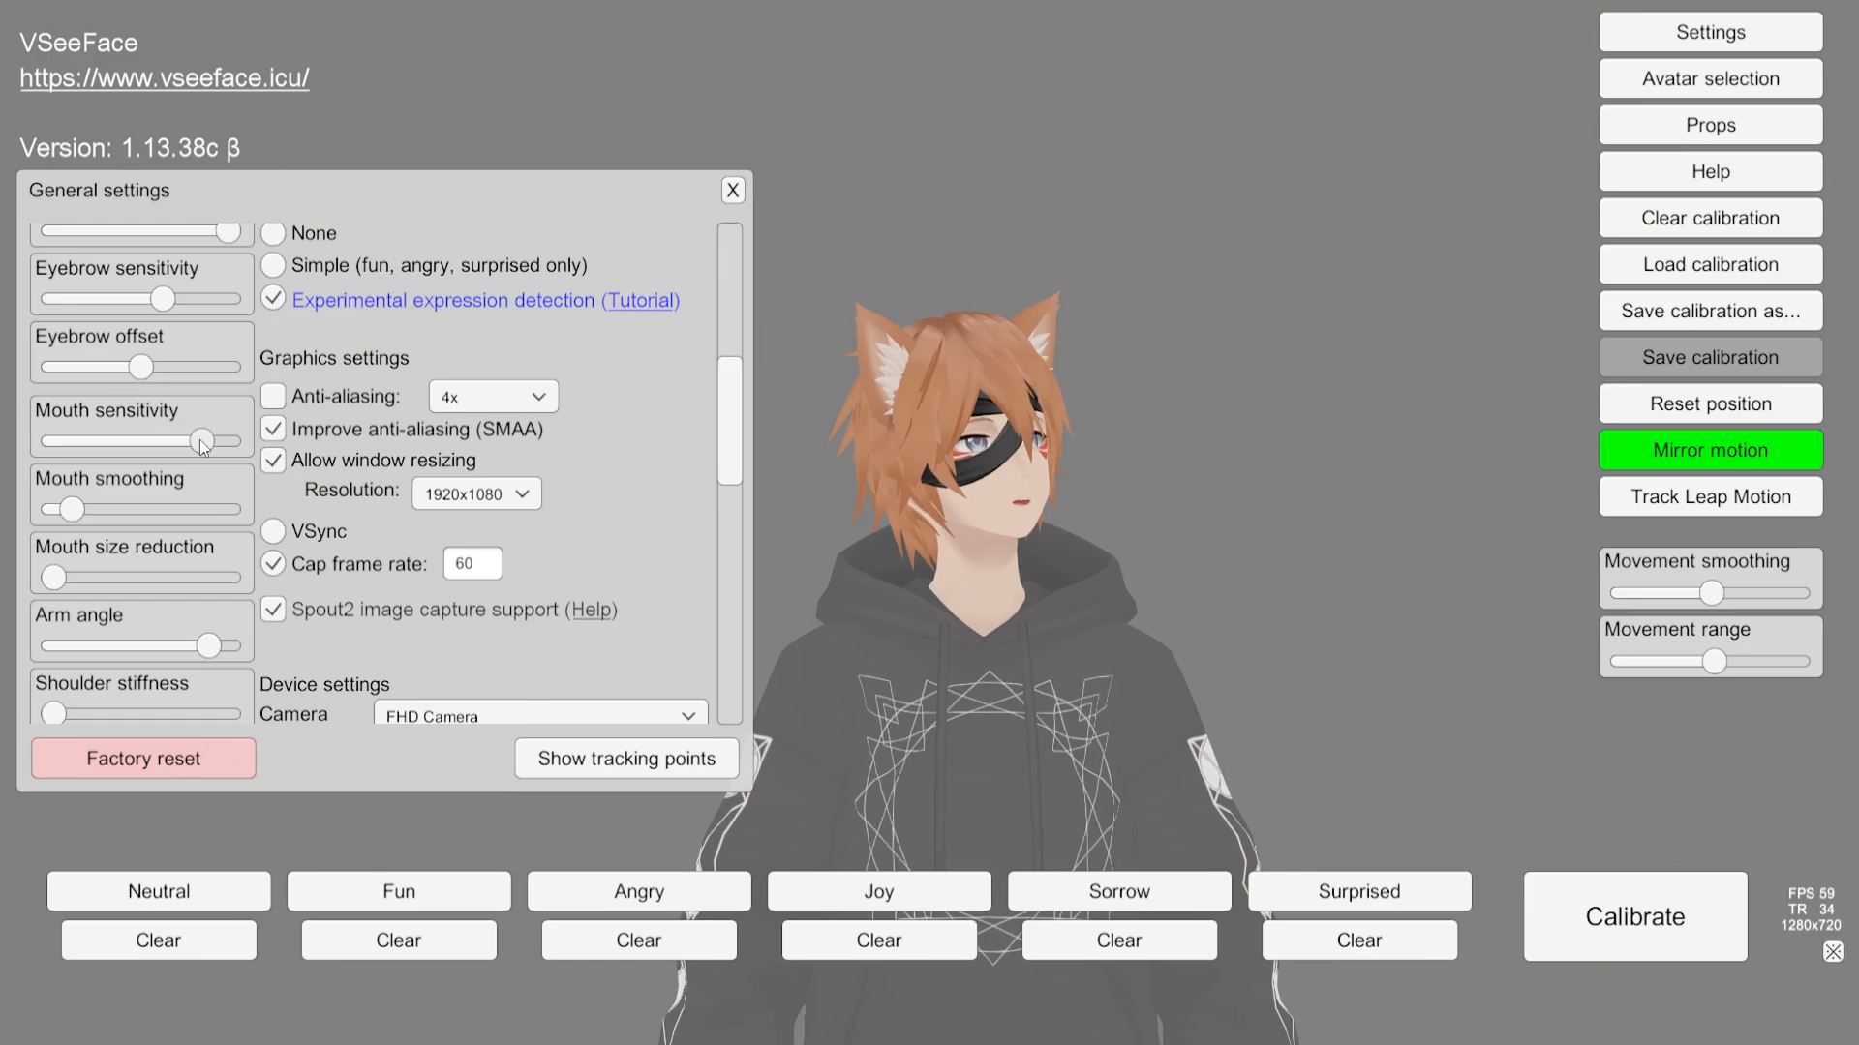
pyautogui.moveTo(70, 513)
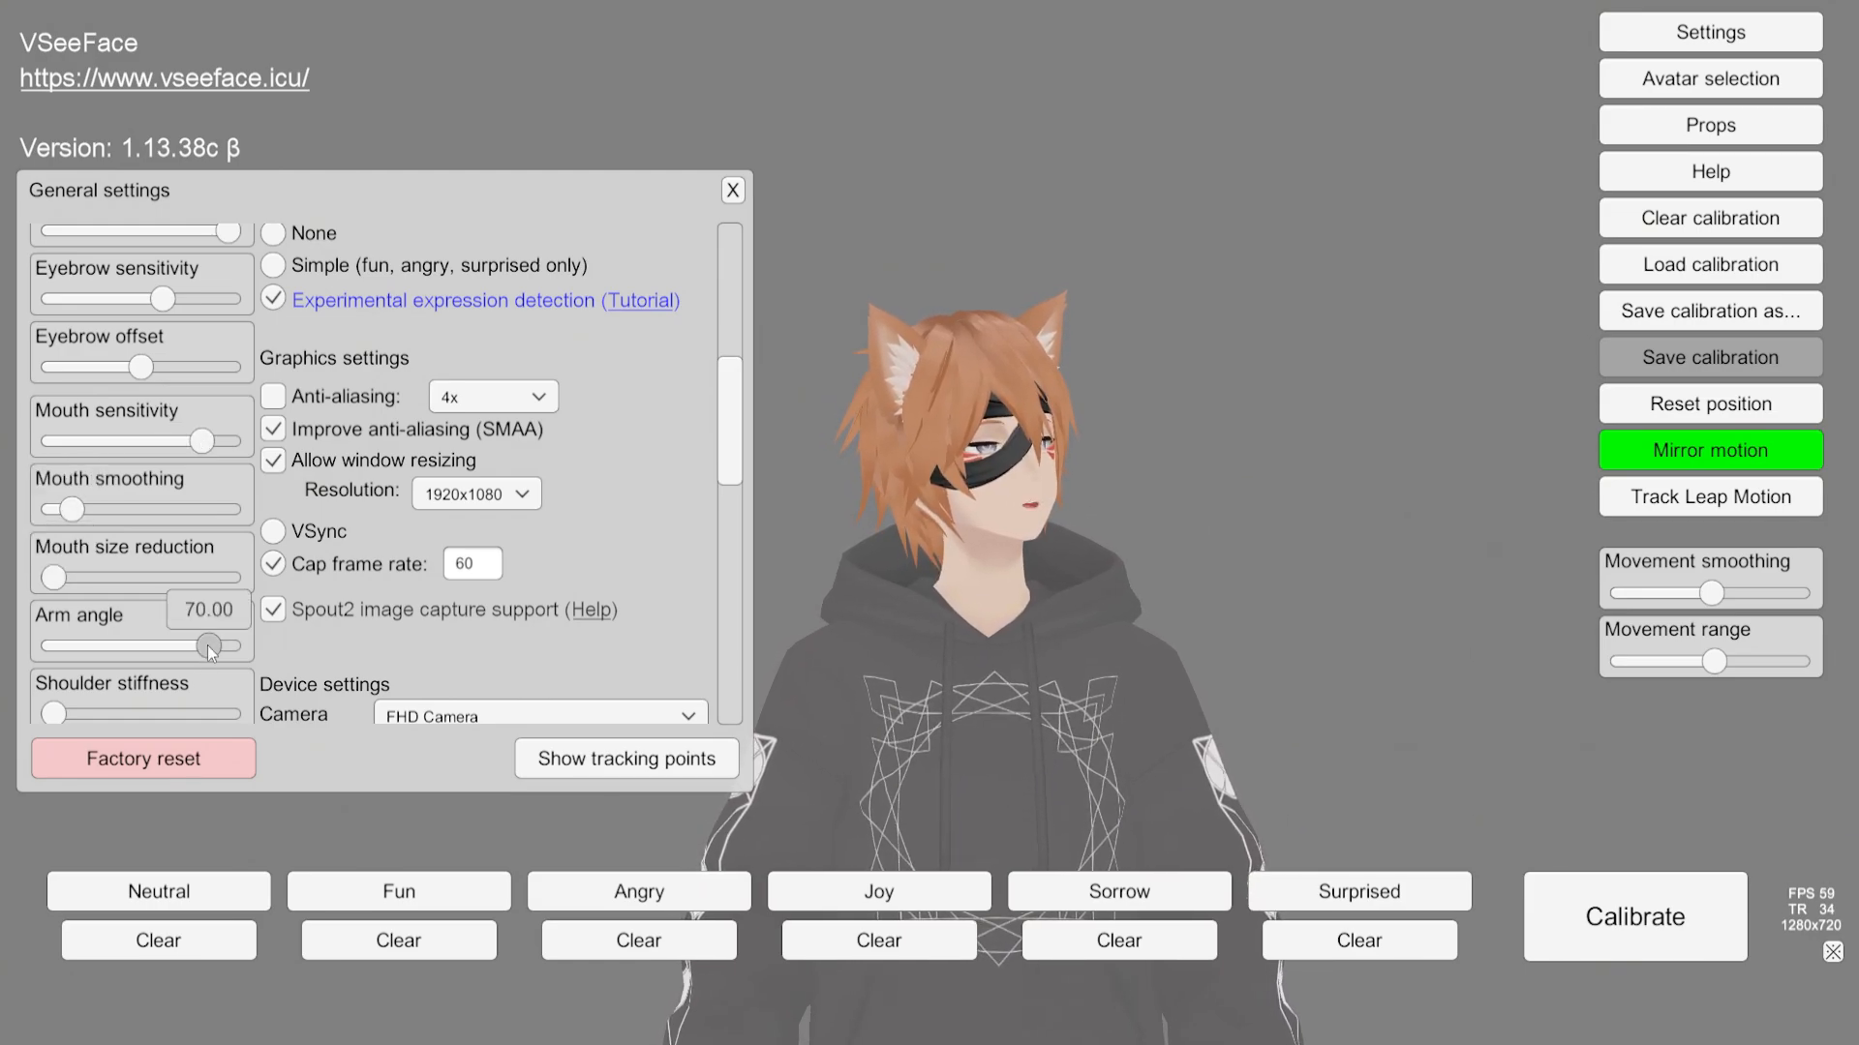
pyautogui.scroll(-3, 268, 595)
pyautogui.scroll(-1, 268, 596)
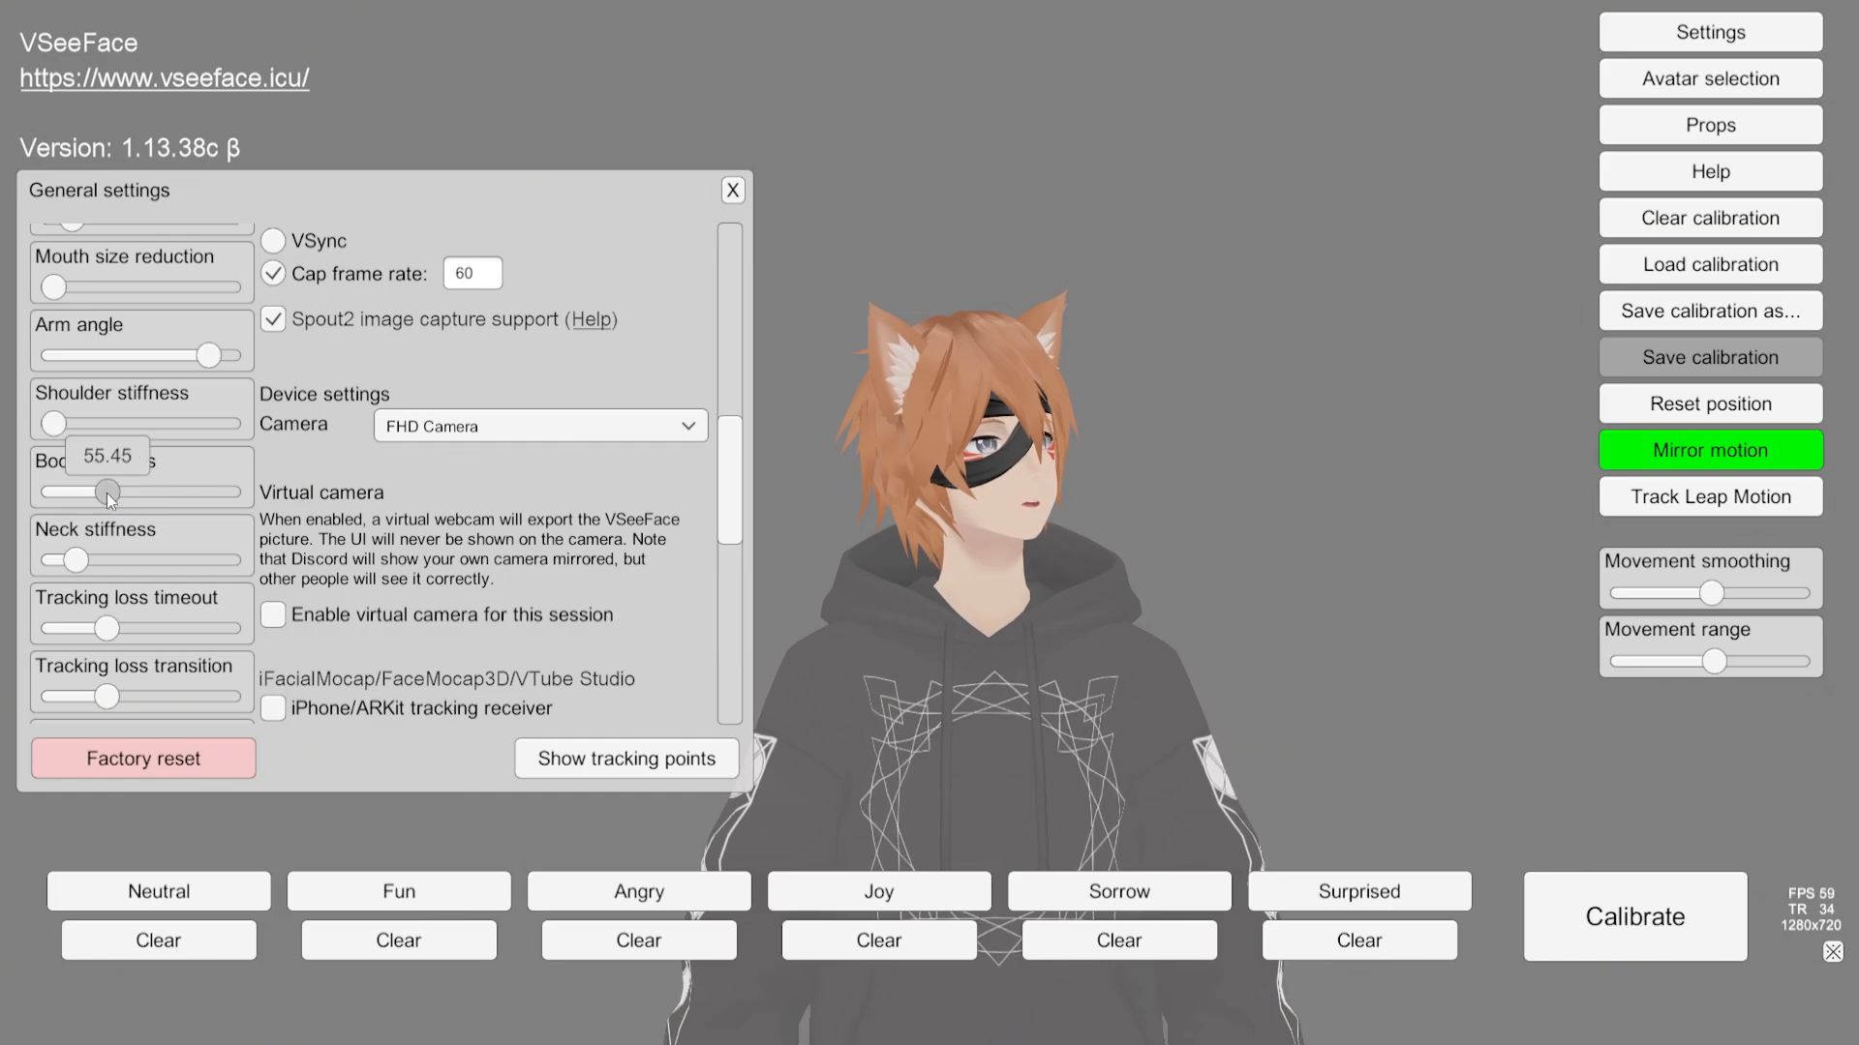
# Step: Check the neck stiffness, tracking loss timeout, tracking loss transition and expression stabilizer sliders
pyautogui.click(79, 563)
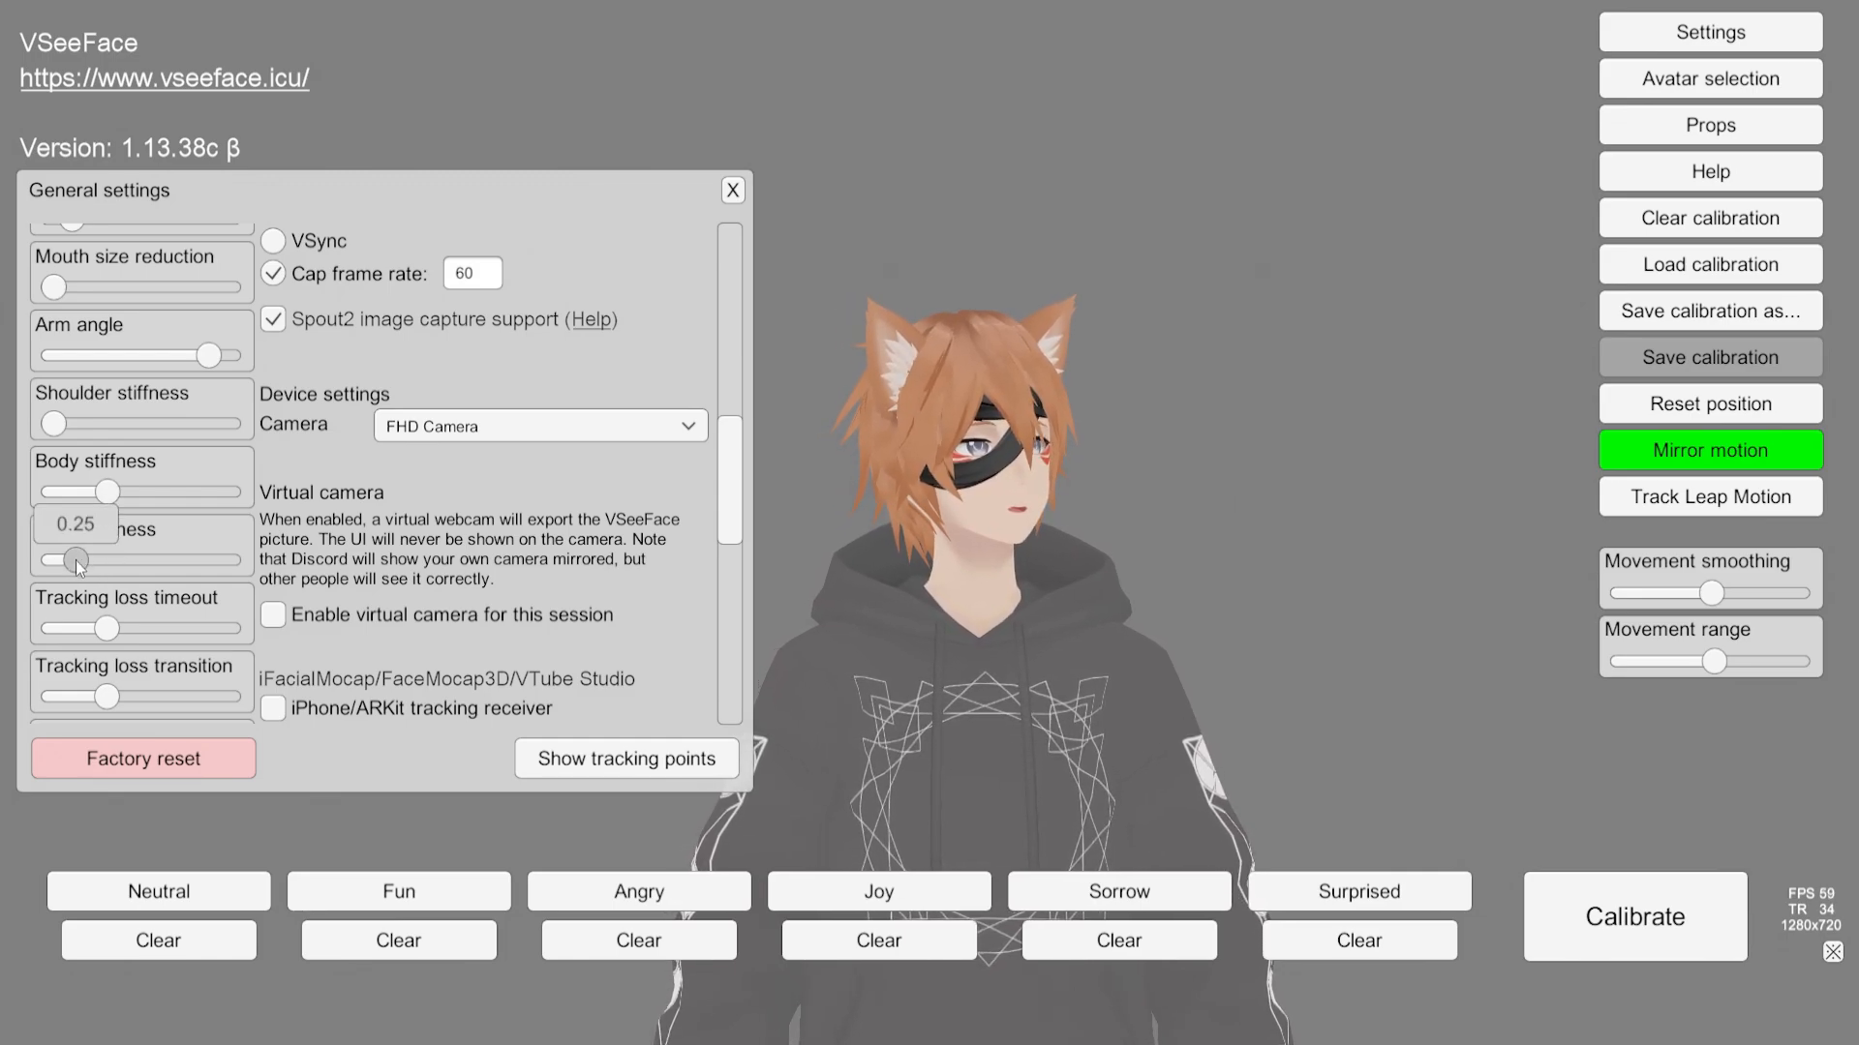
pyautogui.click(107, 630)
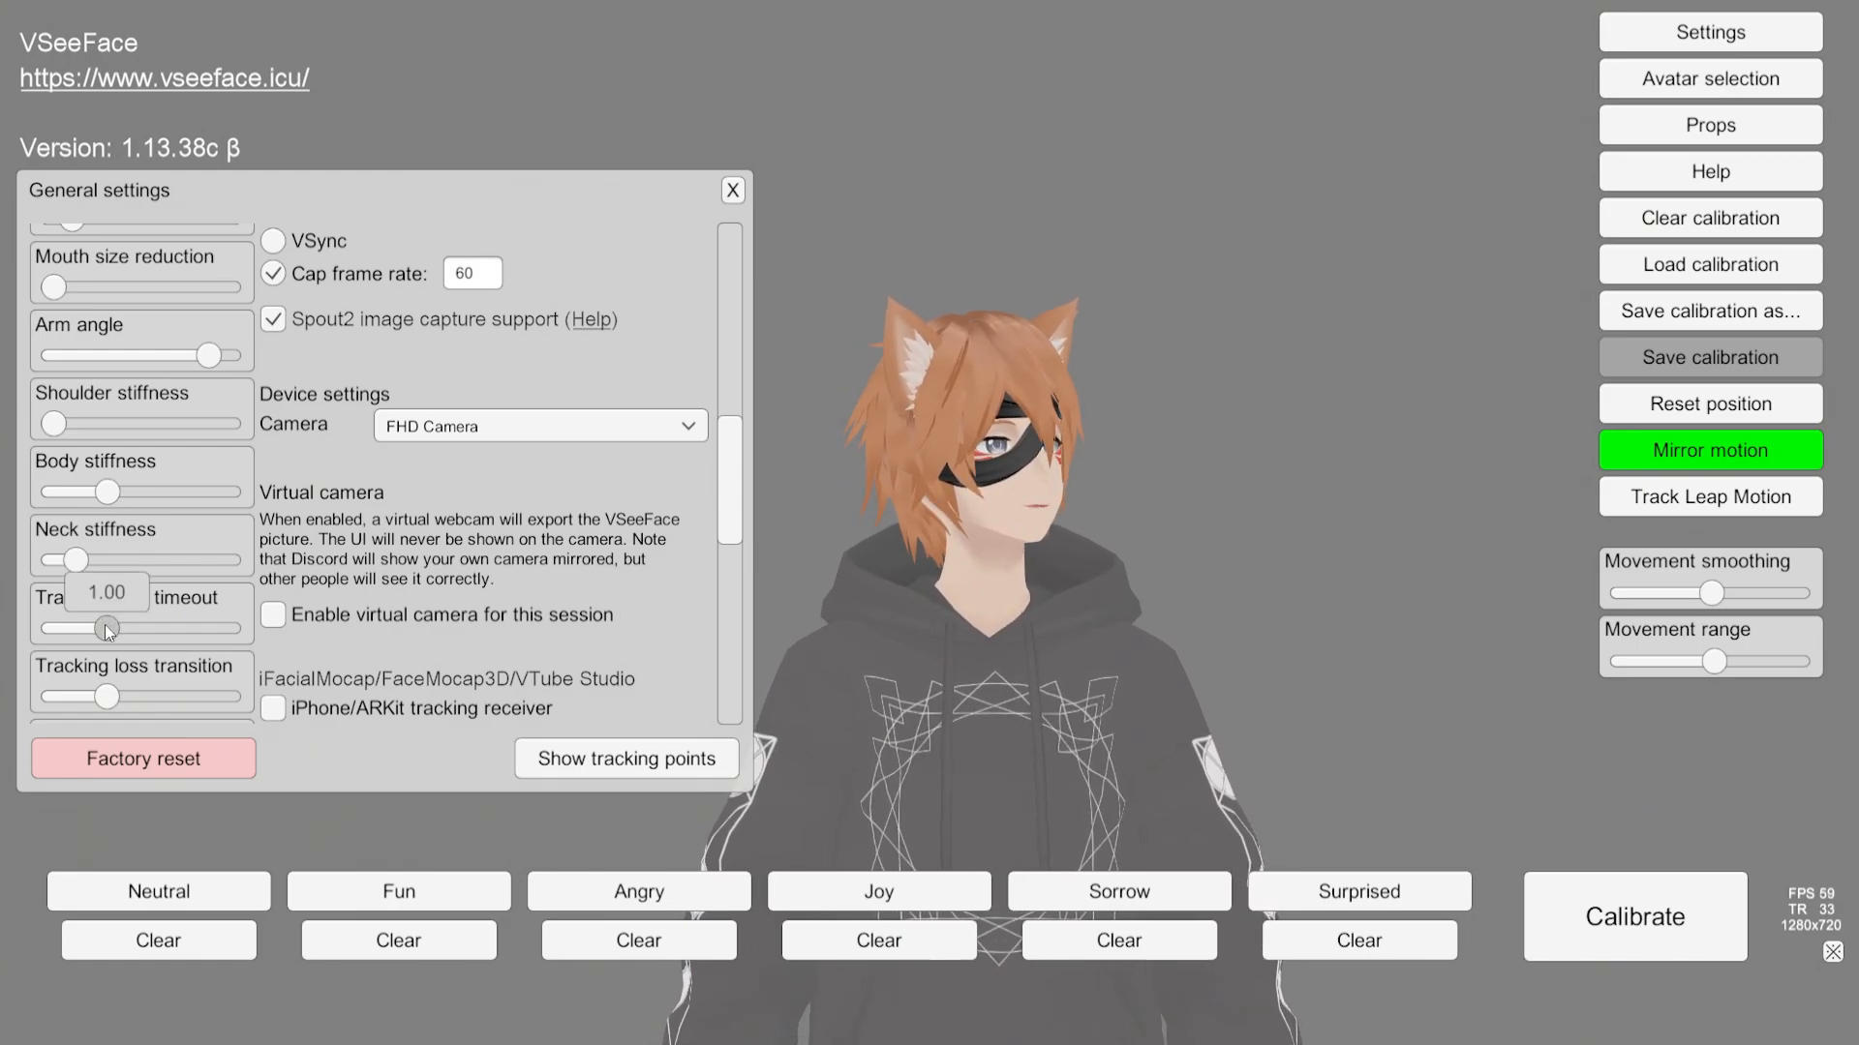
pyautogui.scroll(-3, 223, 583)
pyautogui.click(111, 482)
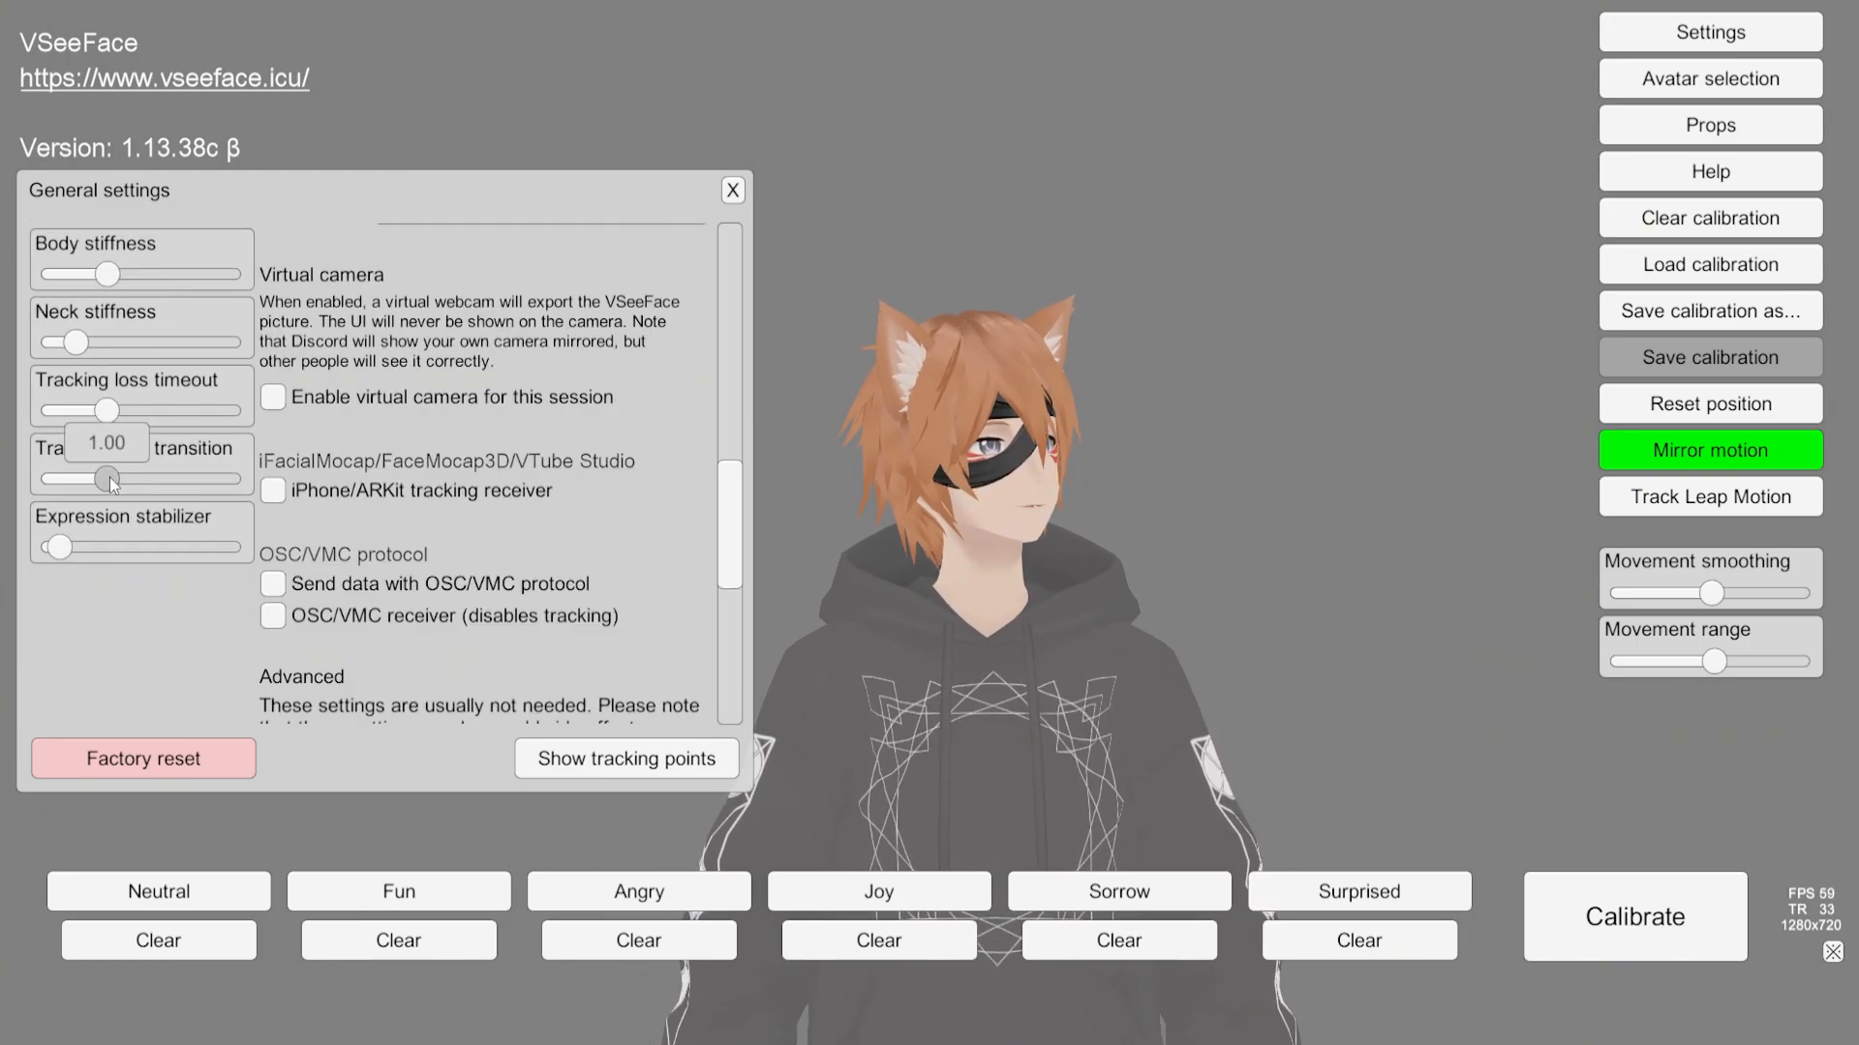
pyautogui.click(63, 550)
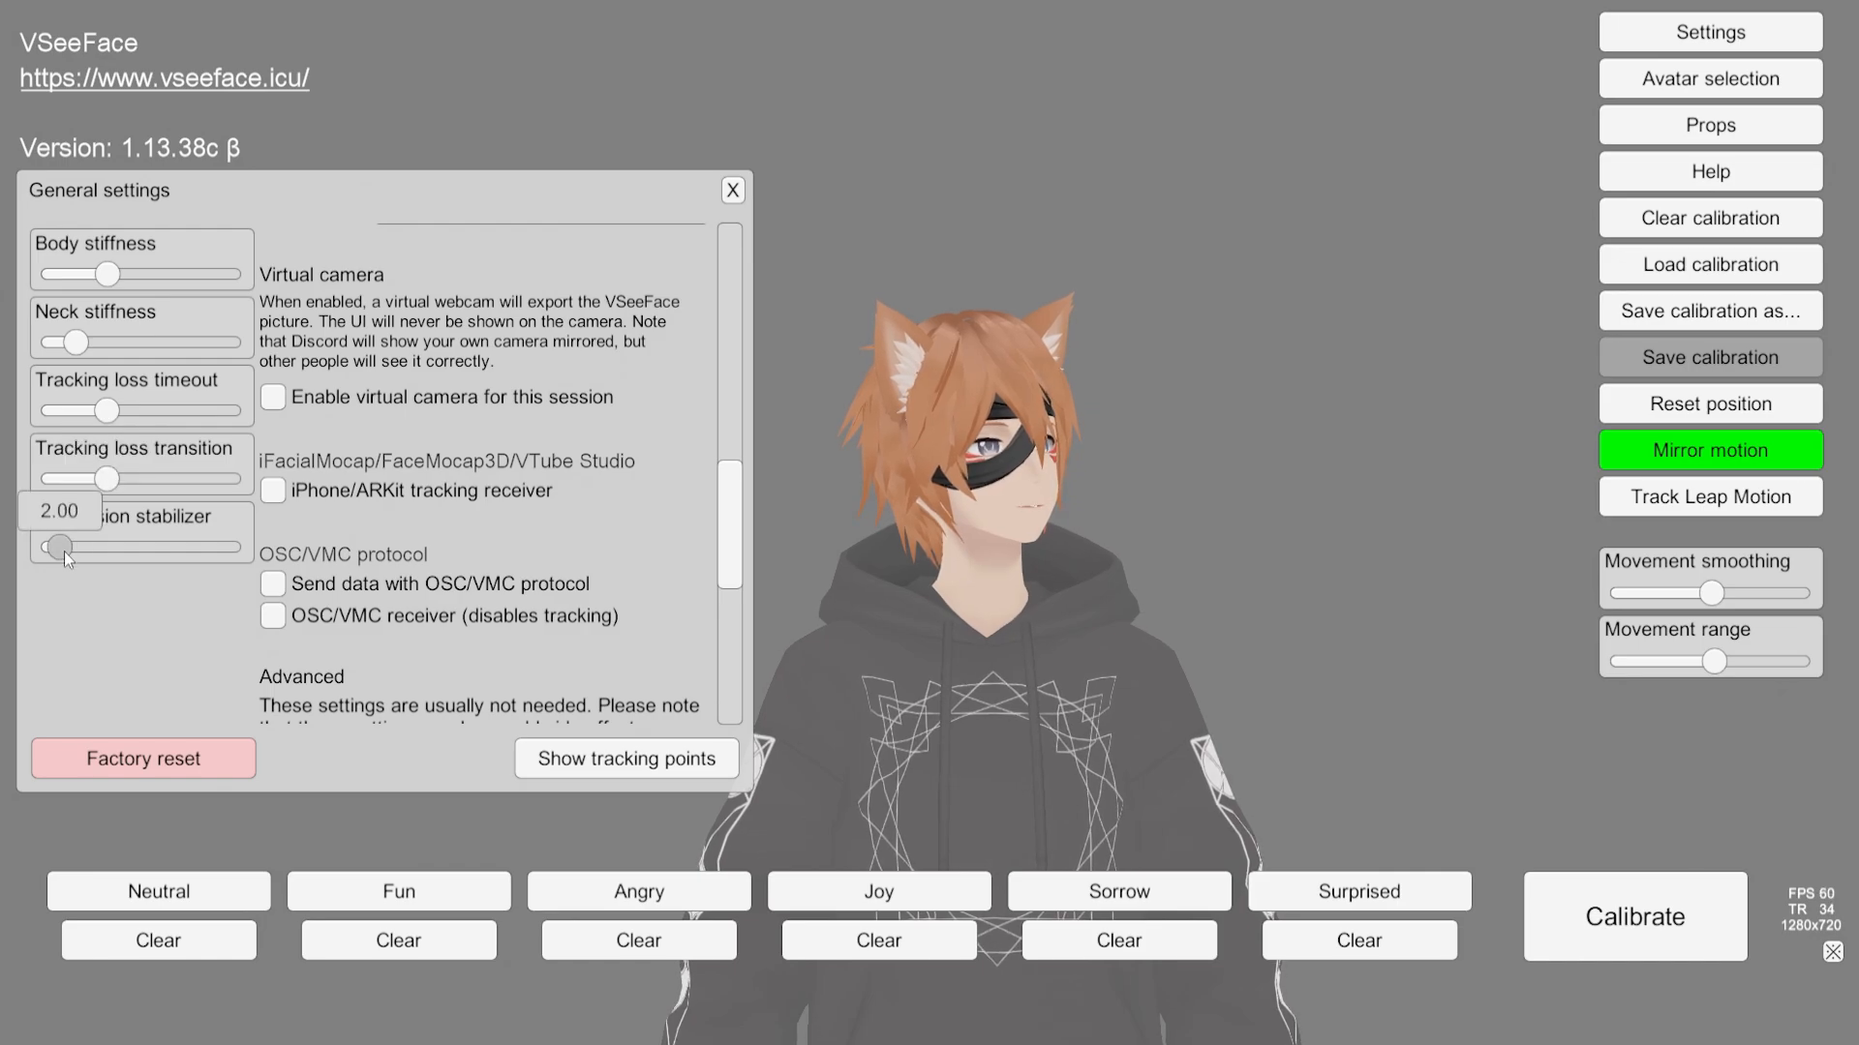
# Step: Scroll through the Advanced options down to the log and settings folder button
pyautogui.scroll(-8, 398, 590)
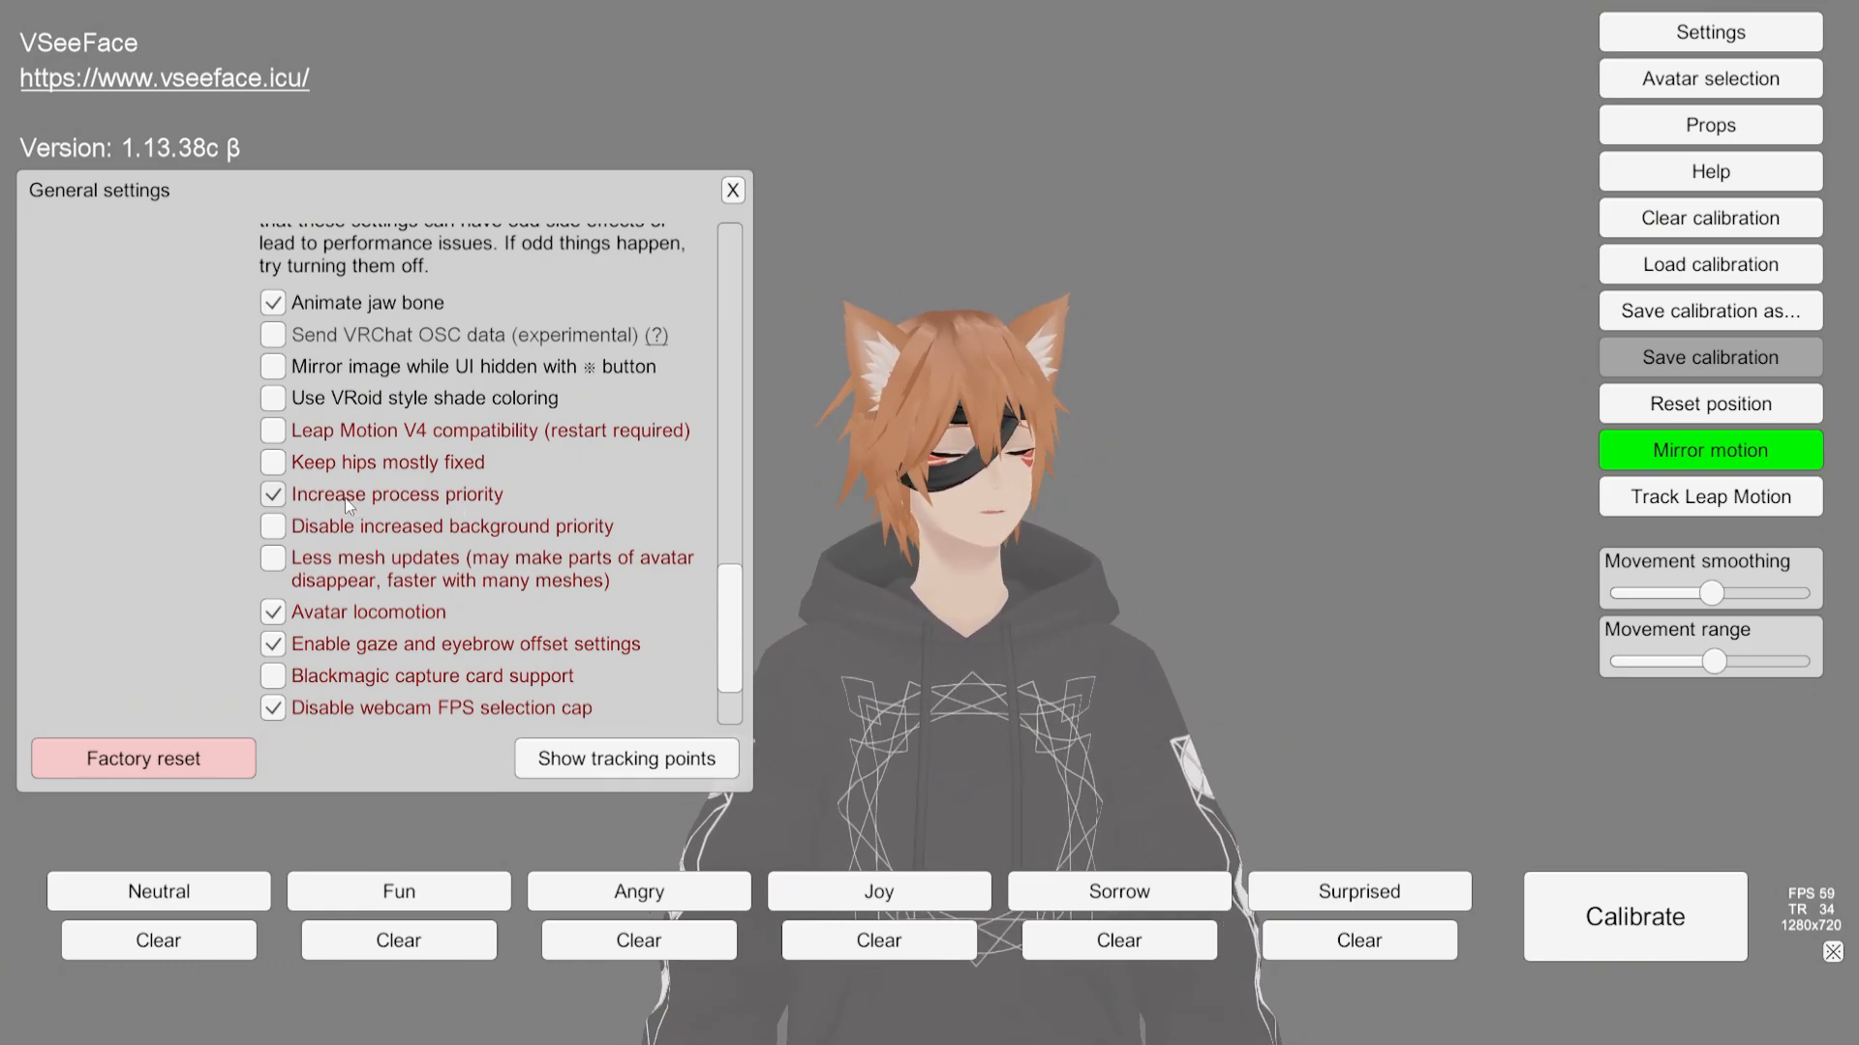
pyautogui.scroll(-3, 345, 498)
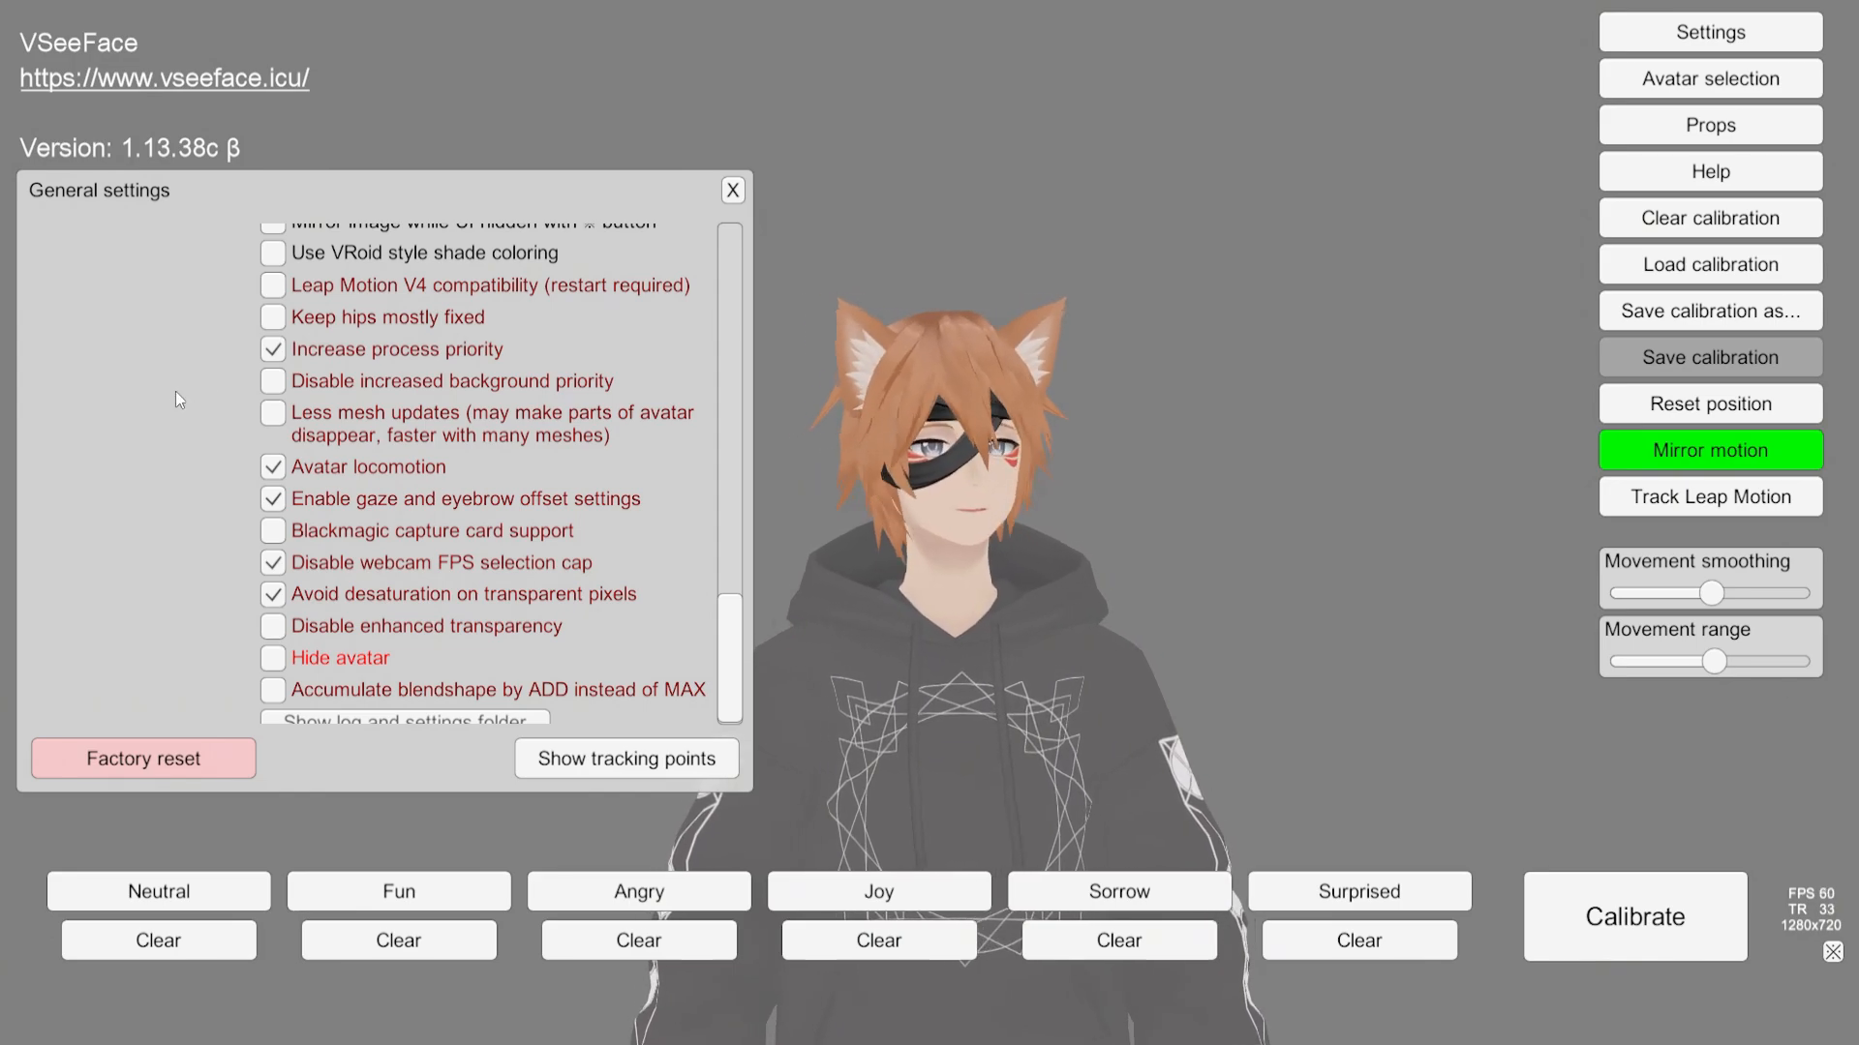
pyautogui.scroll(-1, 374, 457)
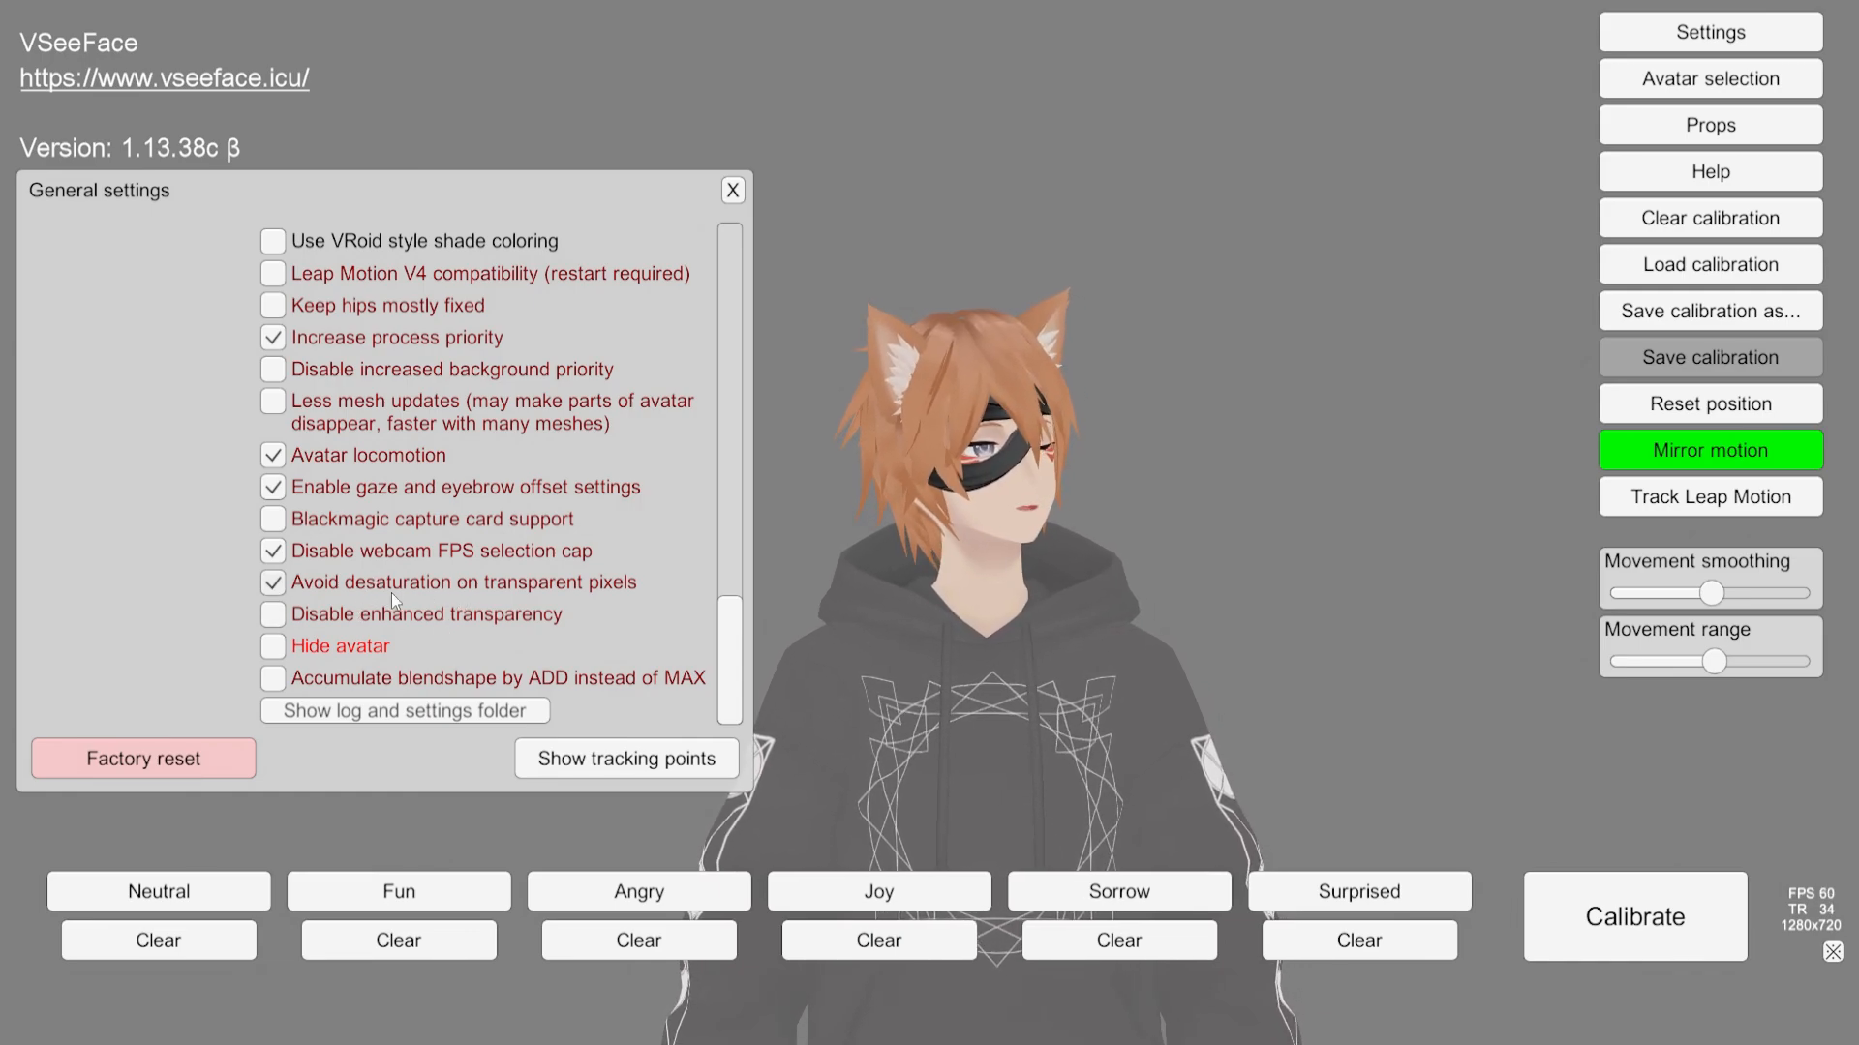
# Step: Scroll back up through General settings to the blink and gaze options, then down again to the graphics settings
pyautogui.scroll(10, 474, 596)
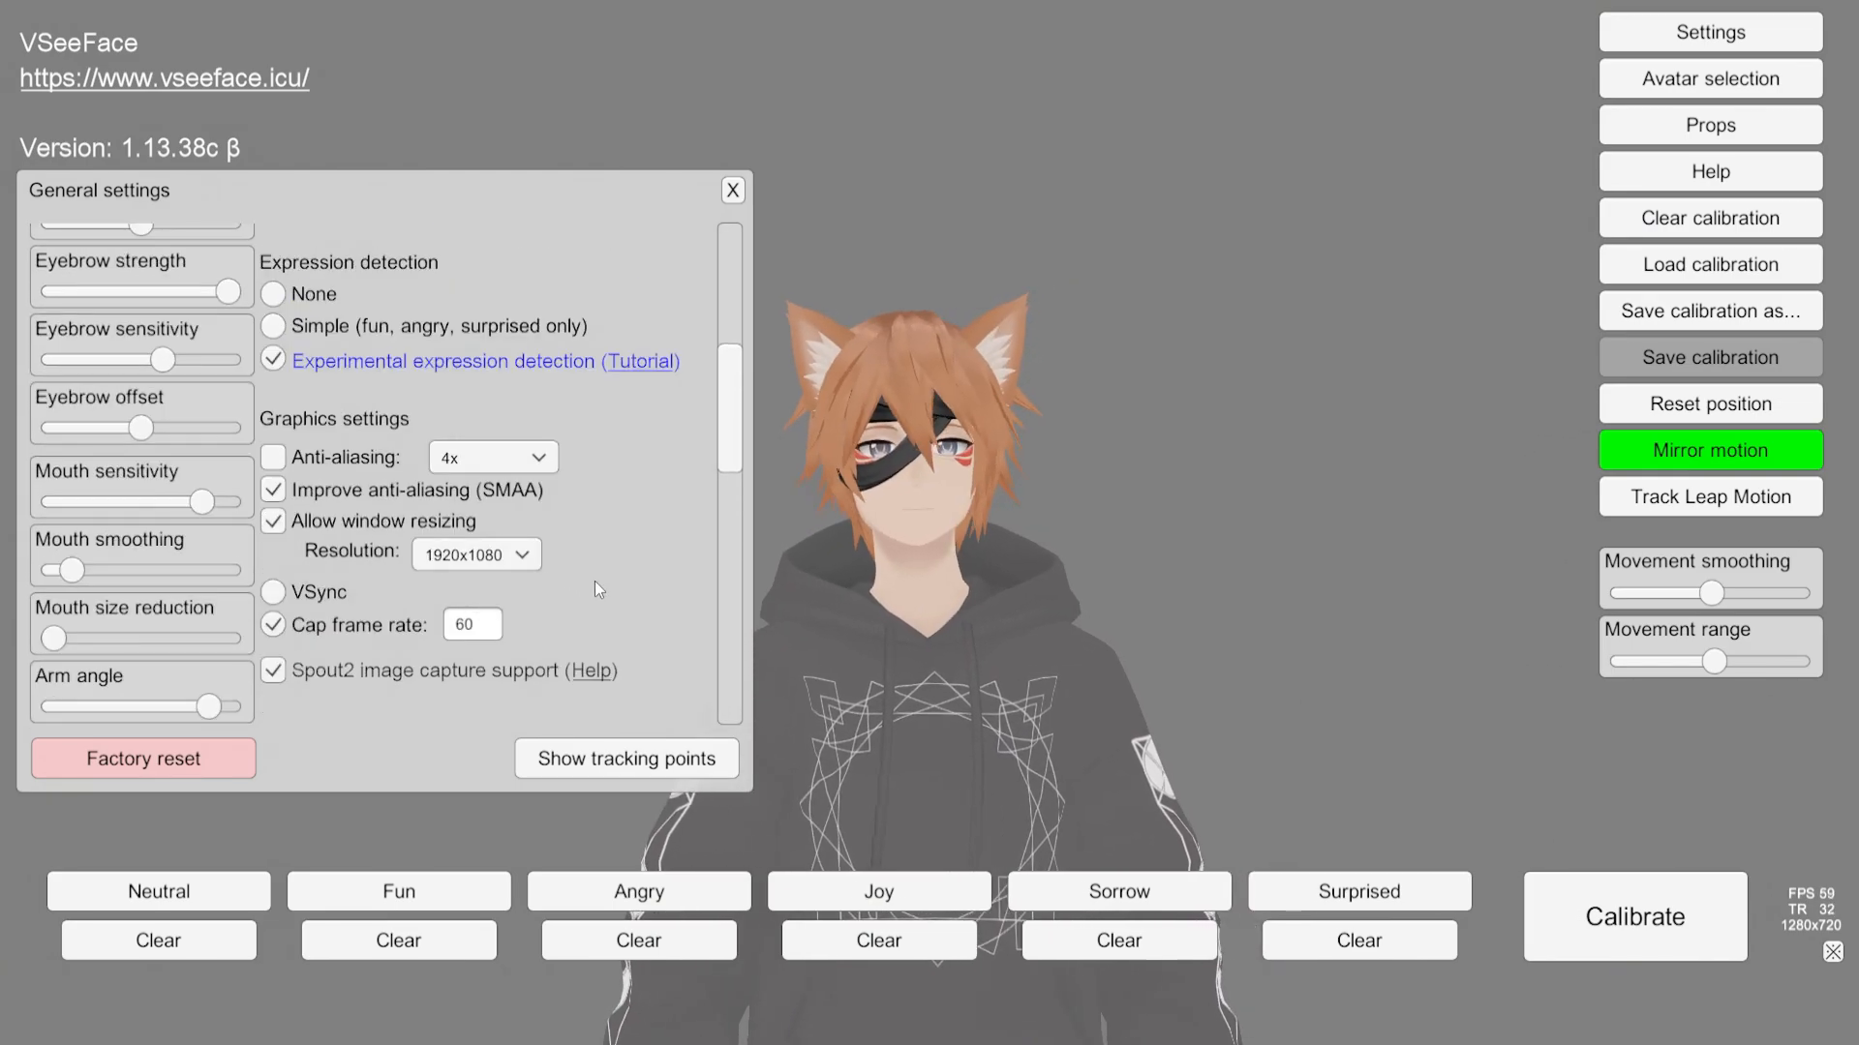
pyautogui.scroll(5, 600, 589)
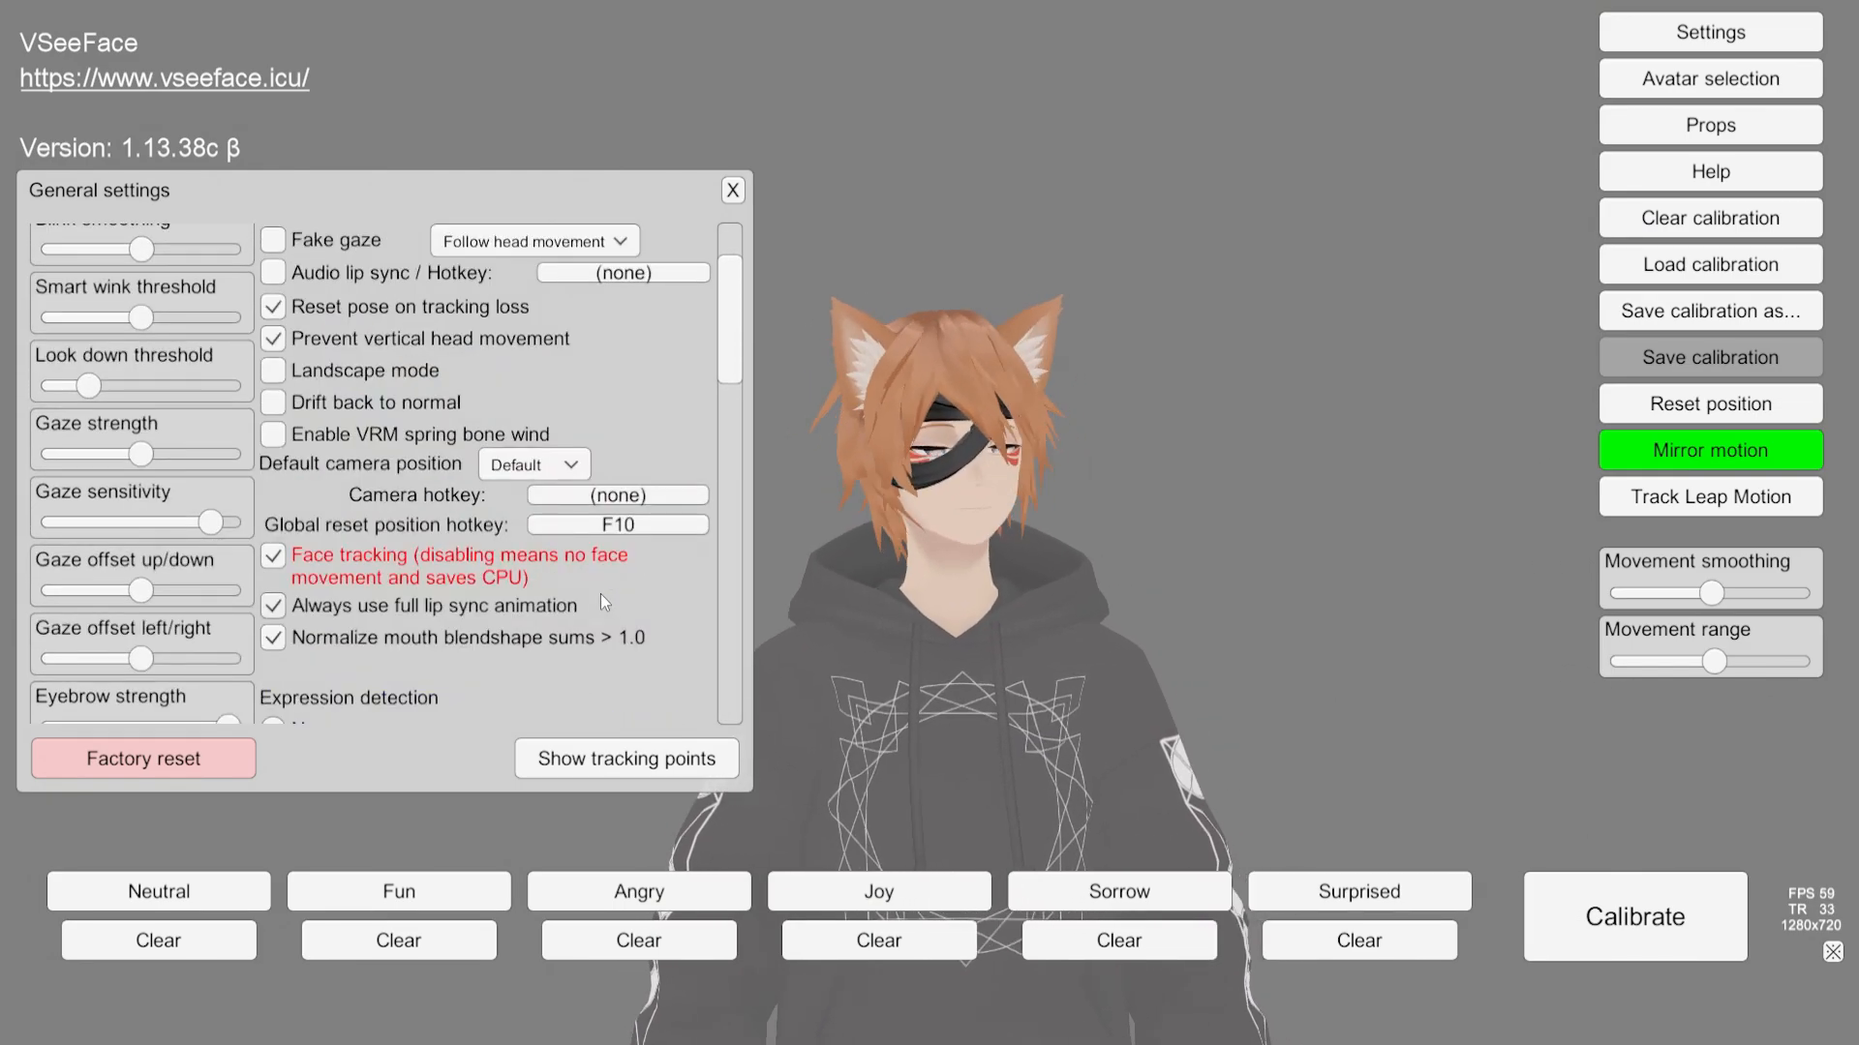
pyautogui.scroll(3, 601, 597)
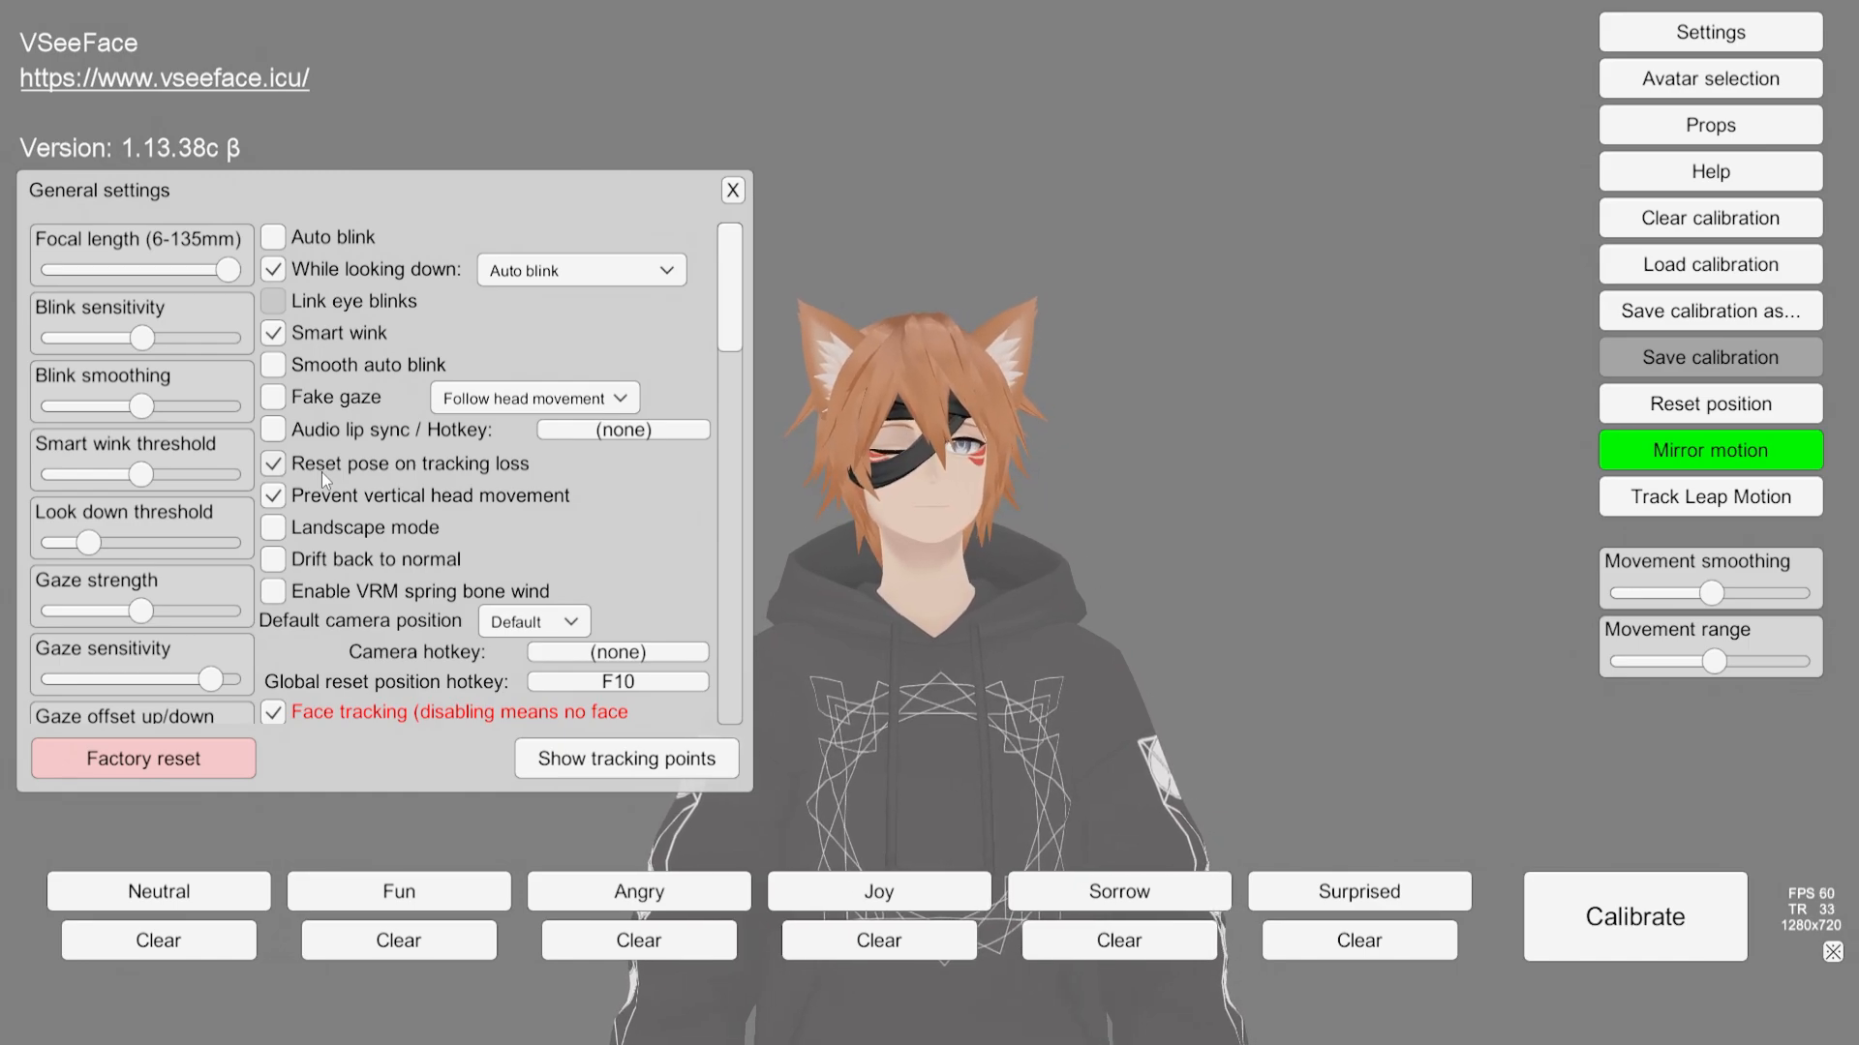
pyautogui.scroll(-3, 329, 447)
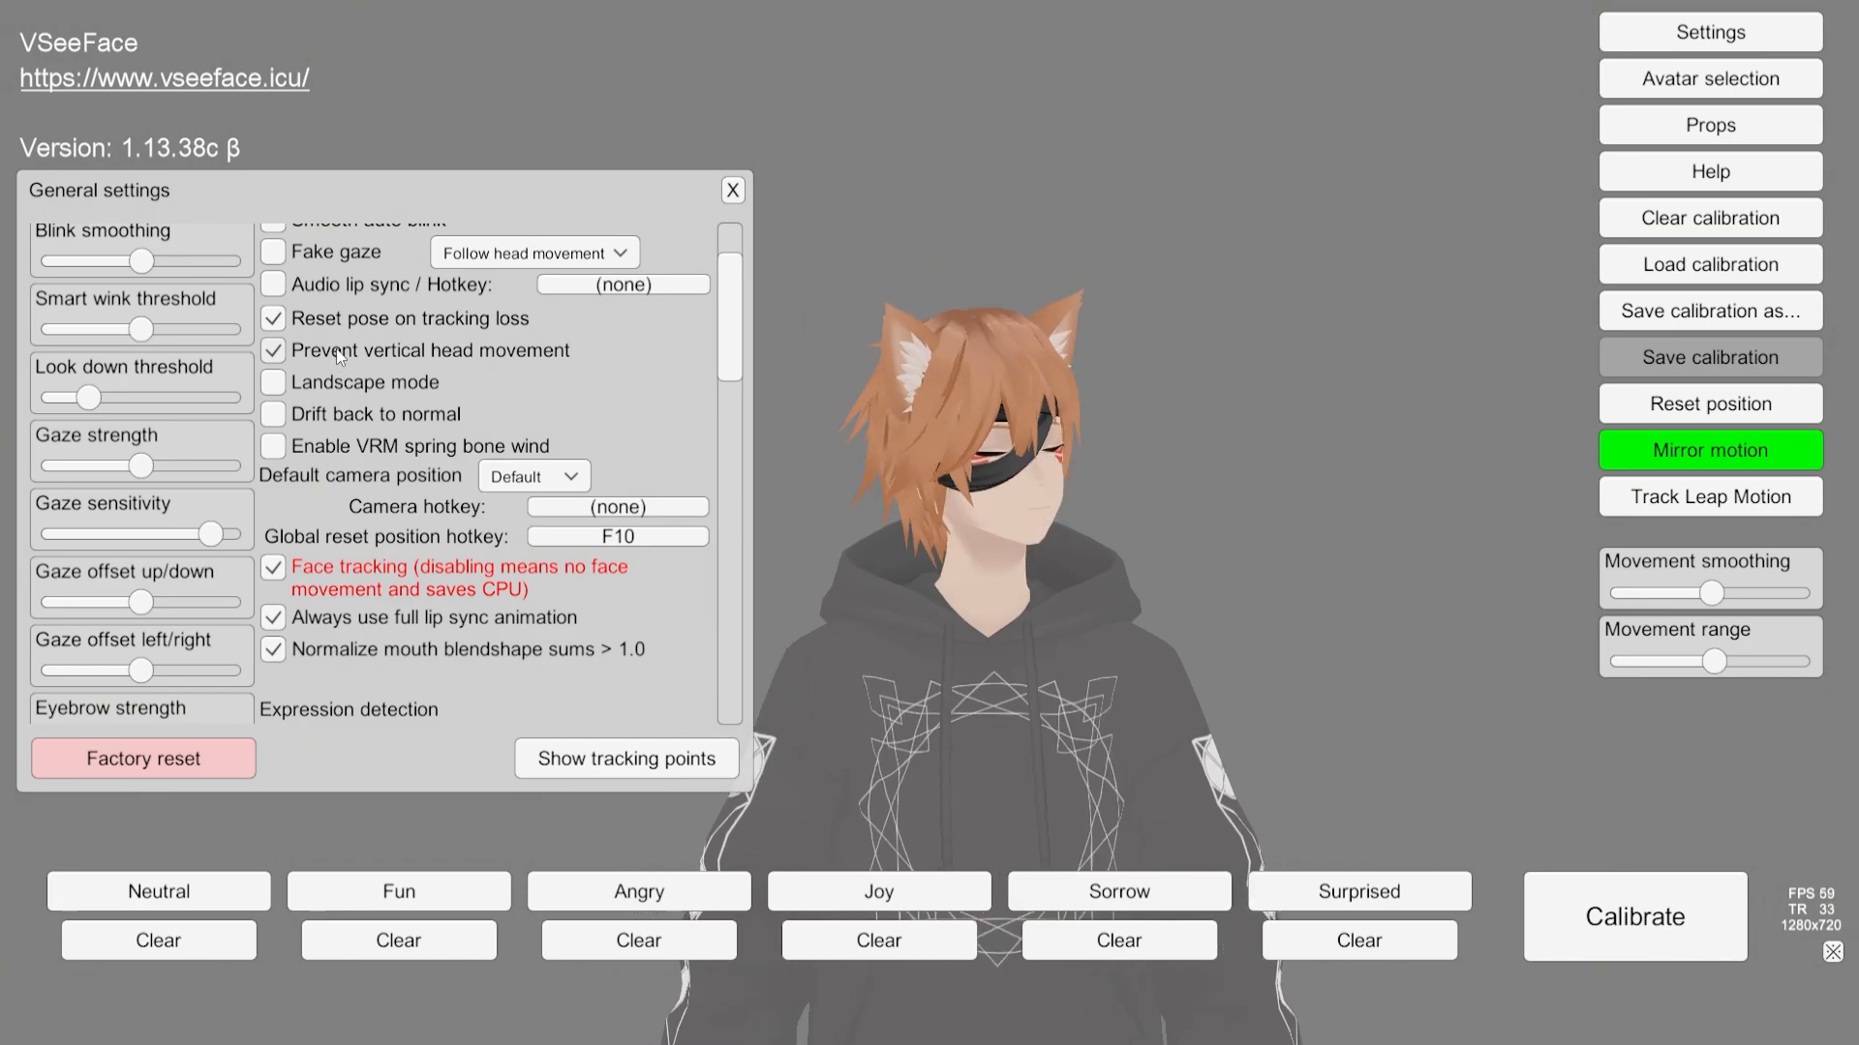
pyautogui.scroll(-3, 337, 354)
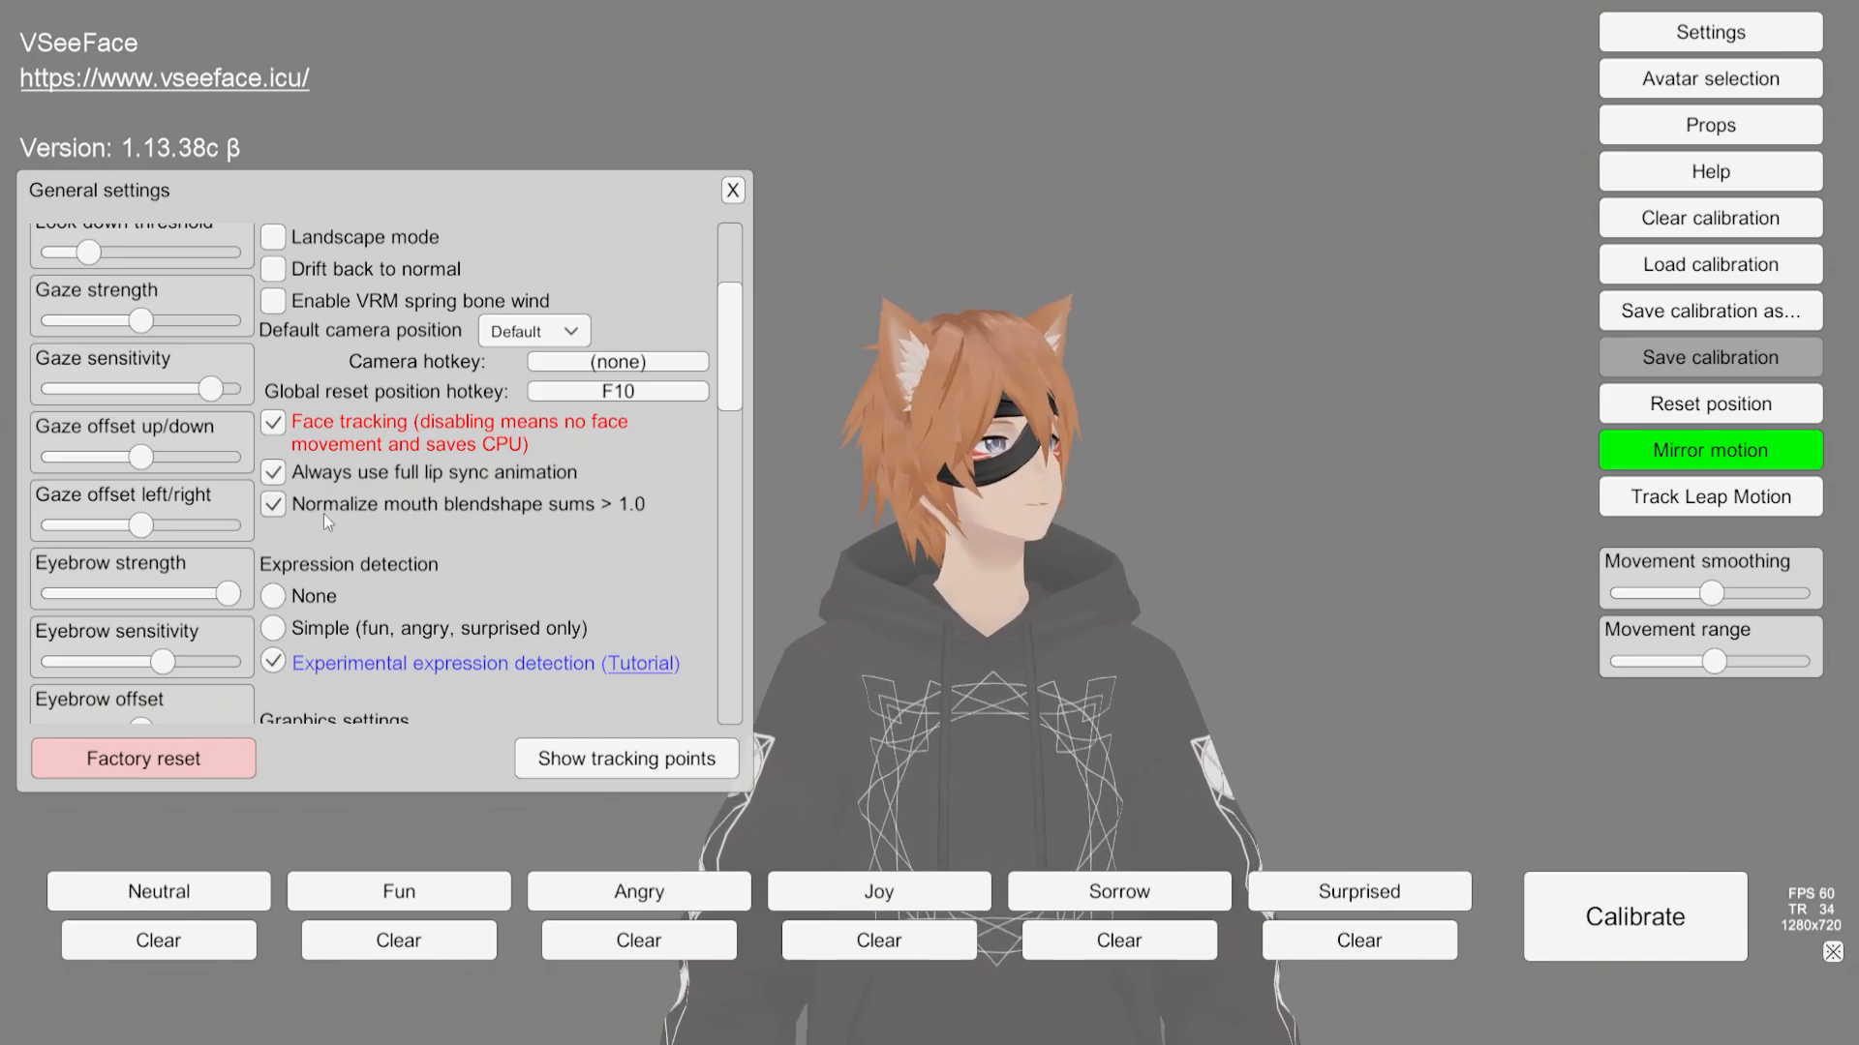
pyautogui.scroll(-3, 414, 526)
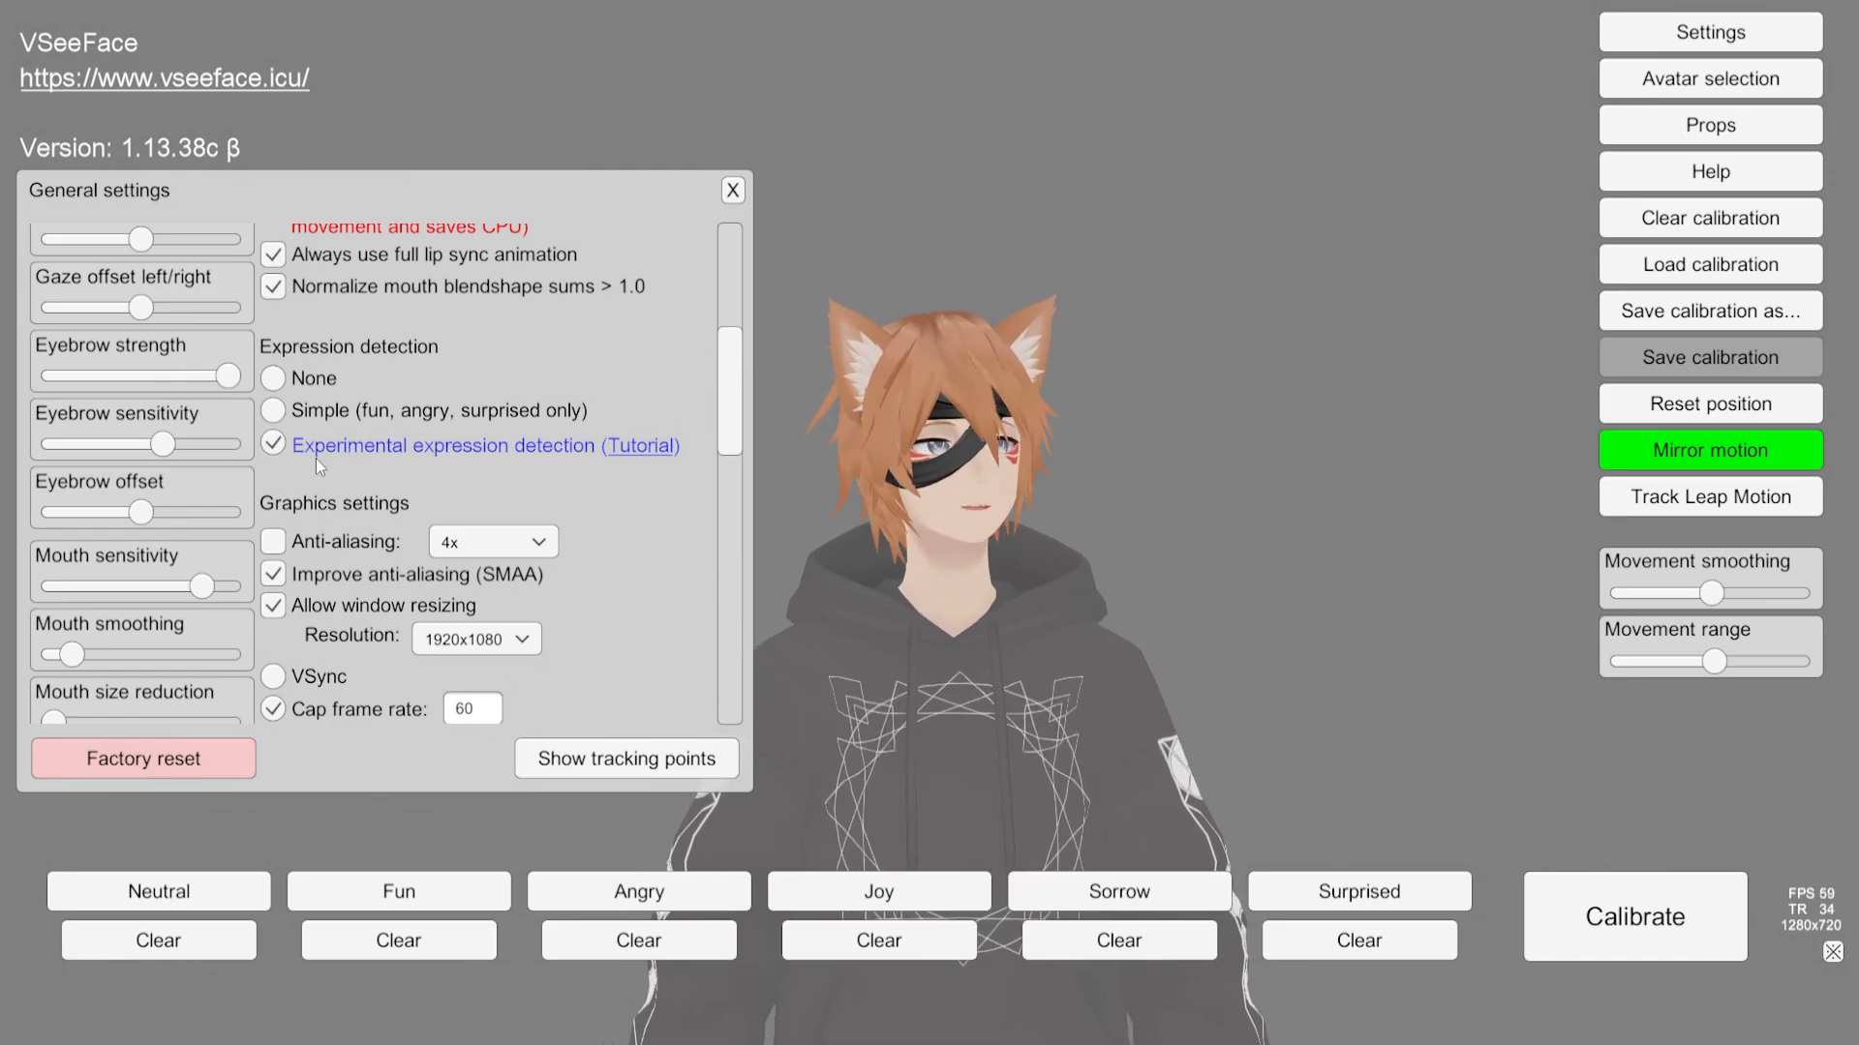
pyautogui.scroll(-1, 316, 462)
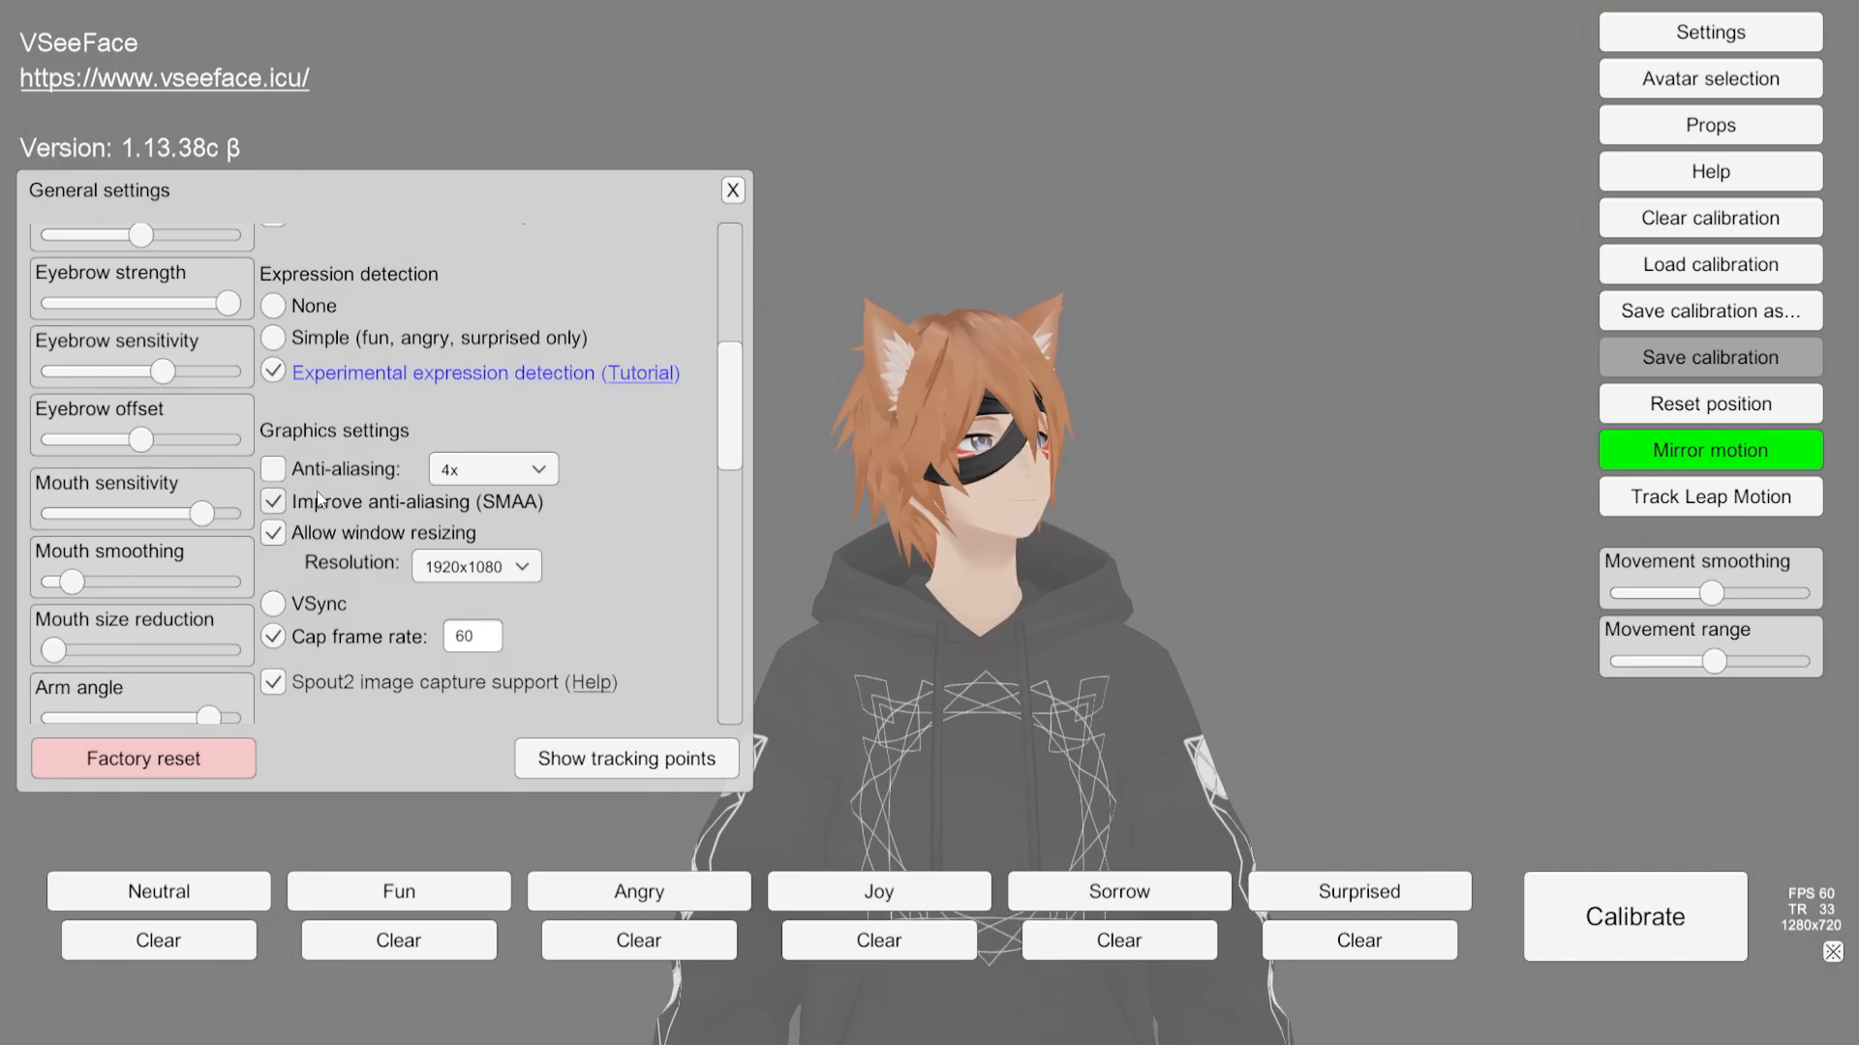
pyautogui.scroll(-1, 316, 500)
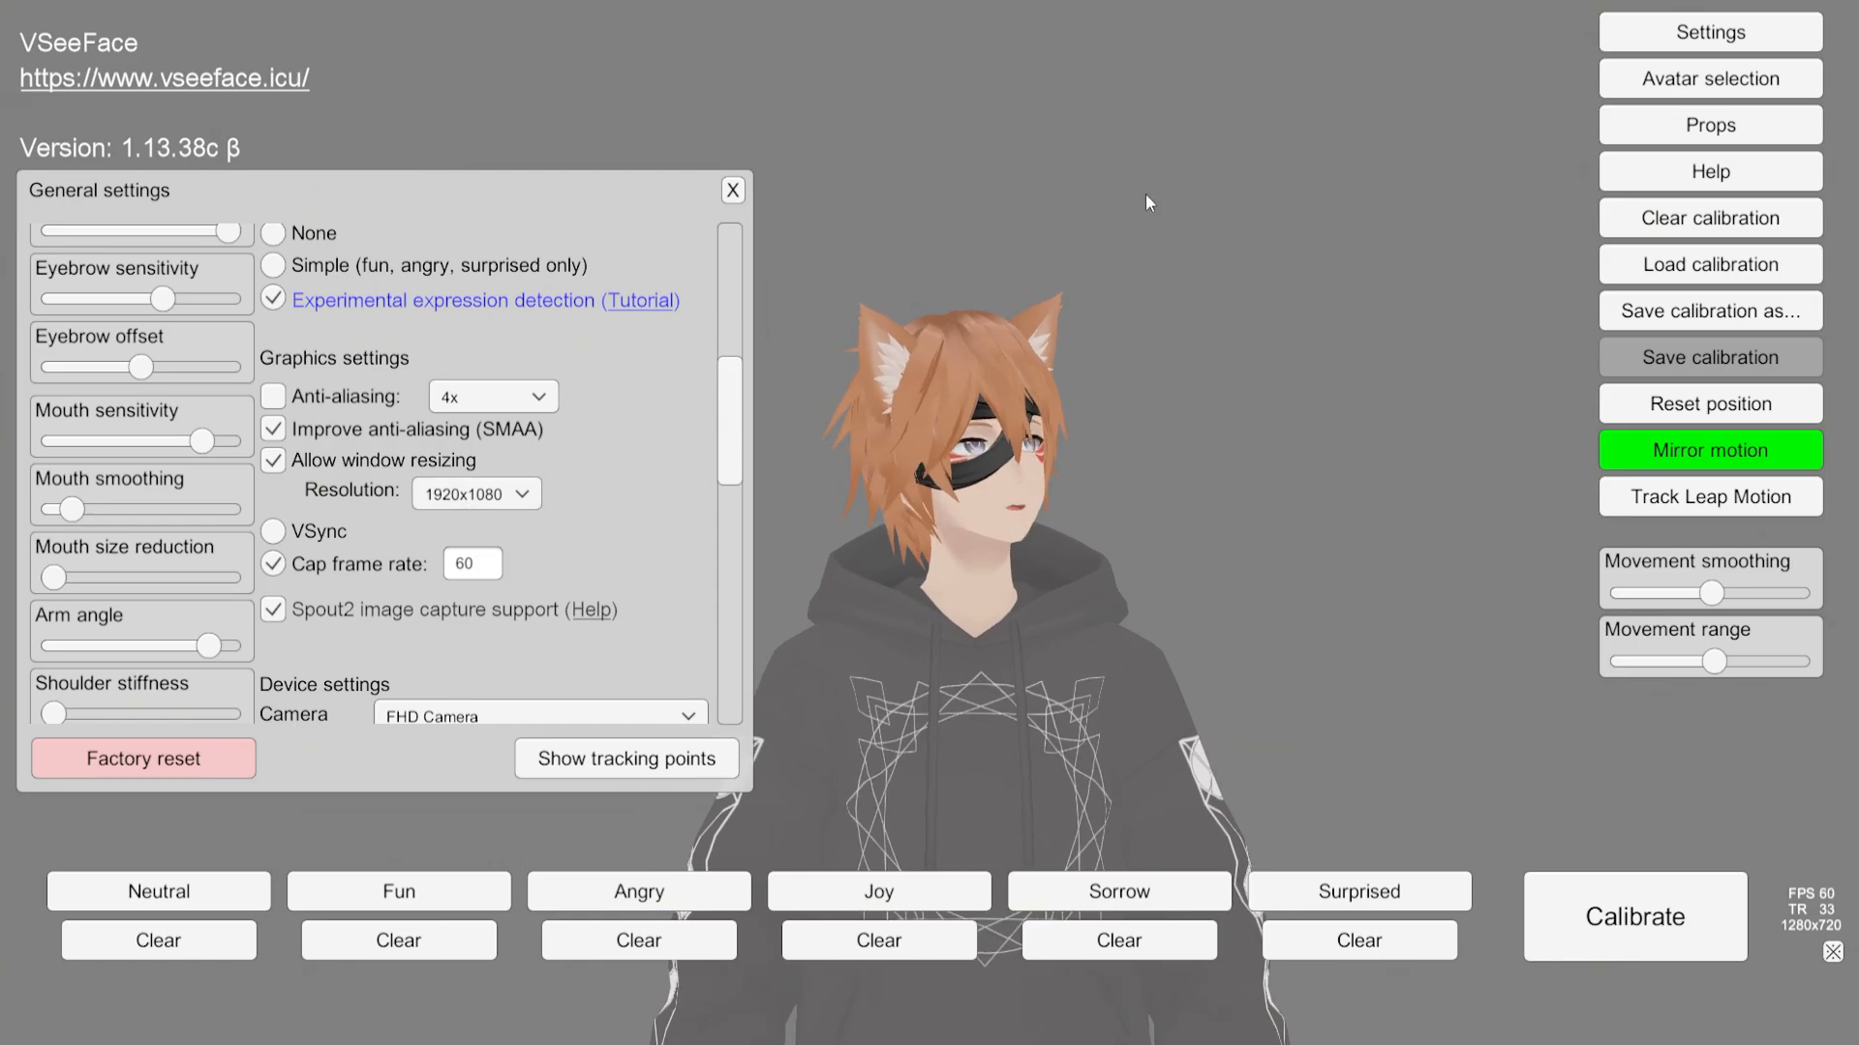
# Step: Toggle the Allow window resizing option off and back on
pyautogui.click(275, 461)
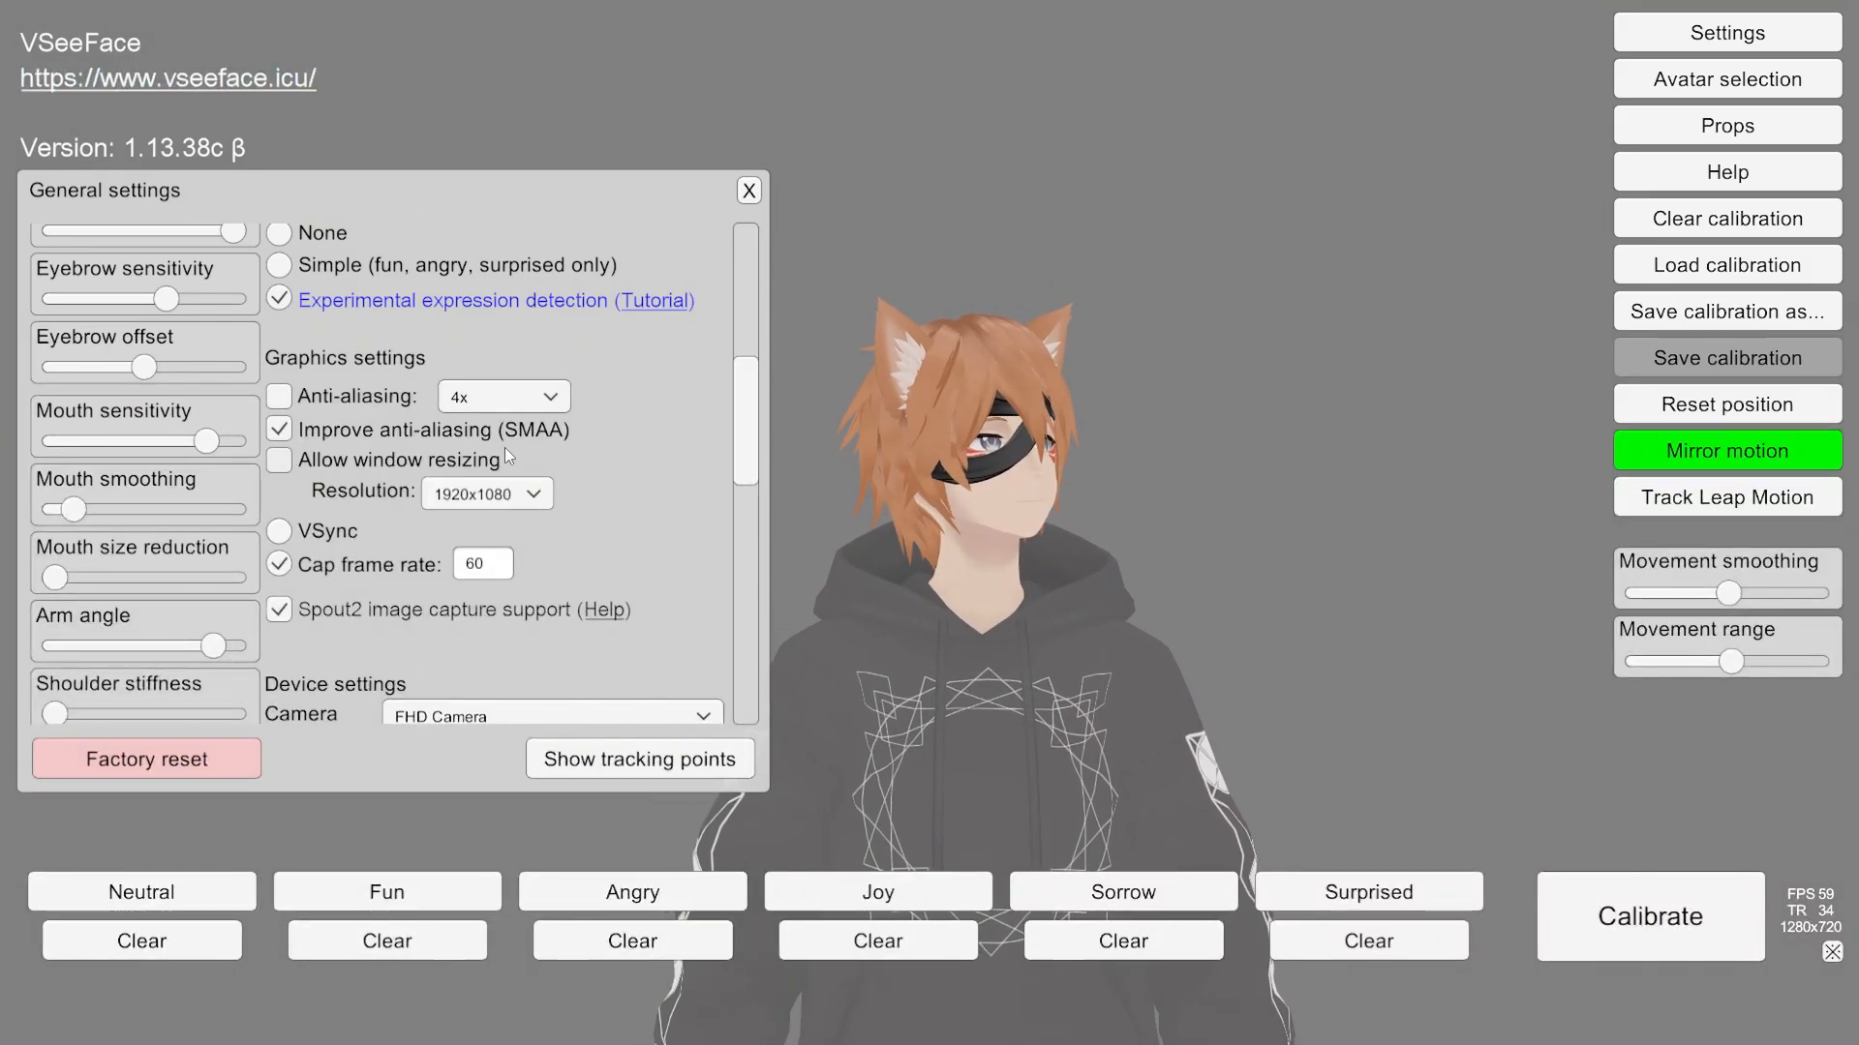
pyautogui.click(279, 461)
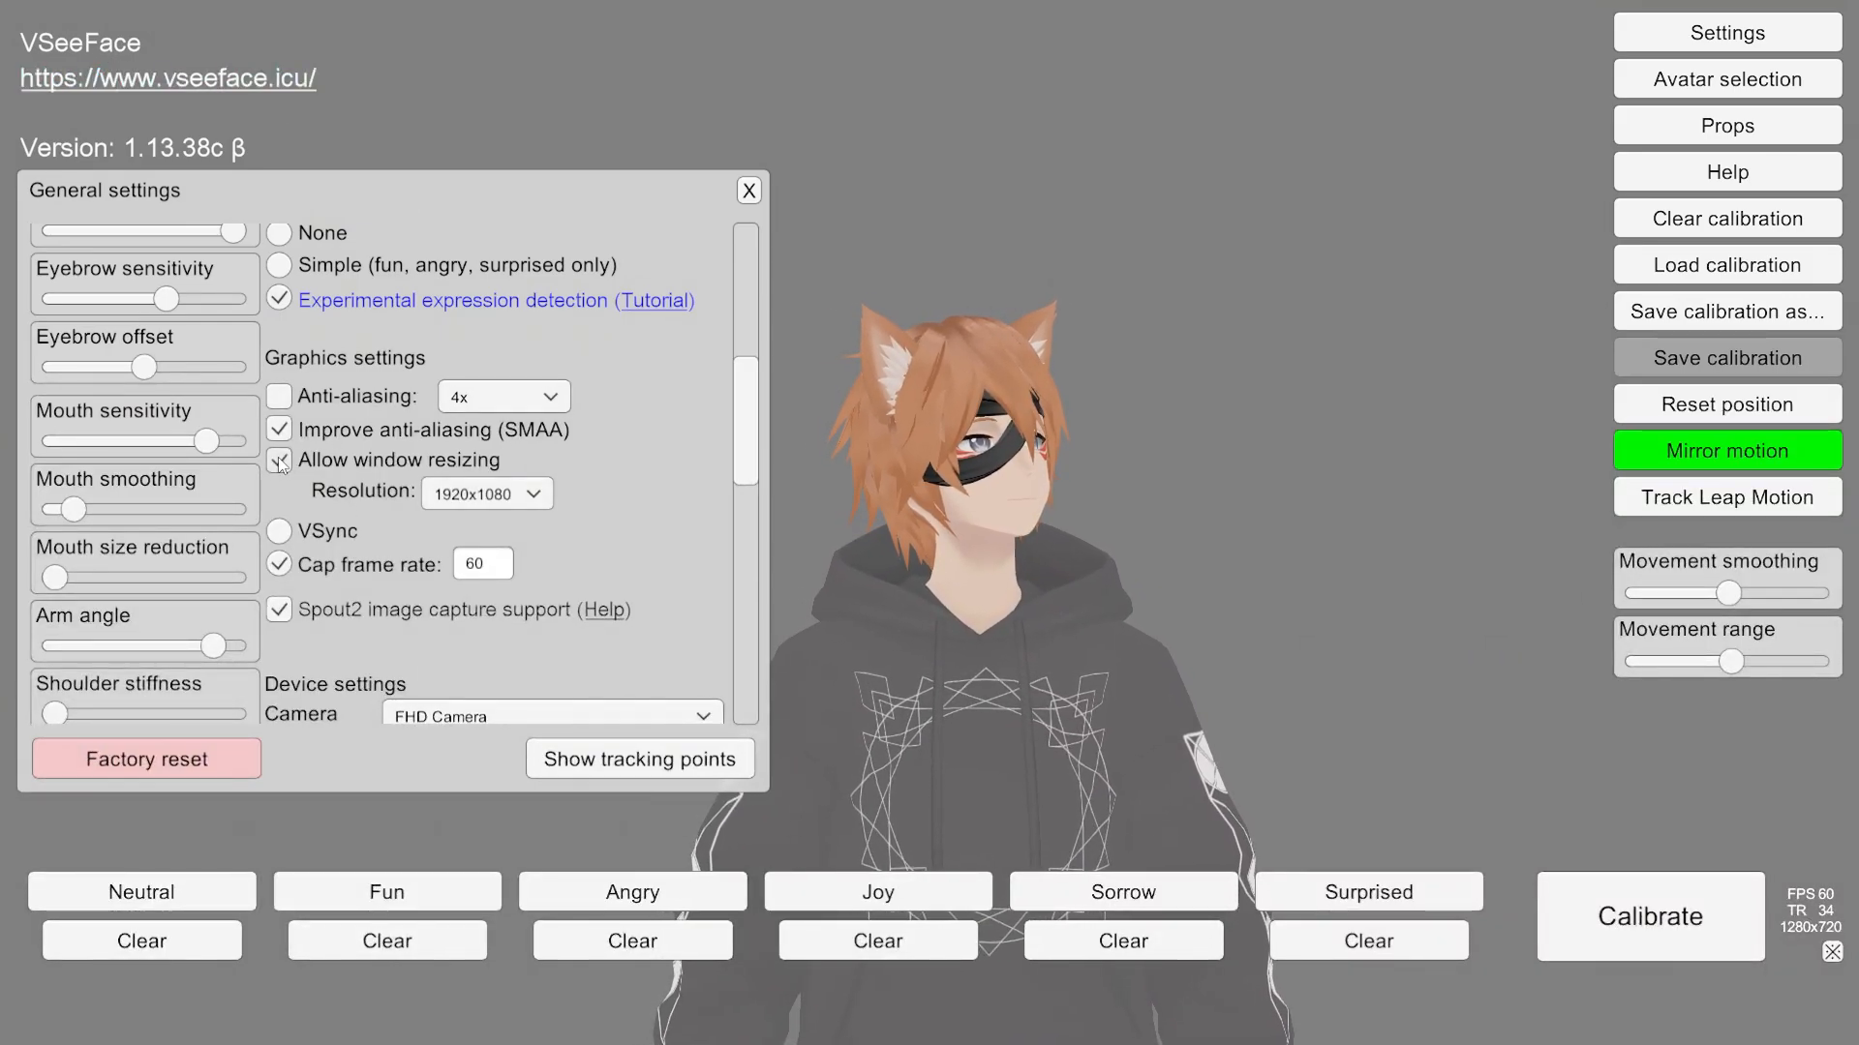
pyautogui.click(1796, 2)
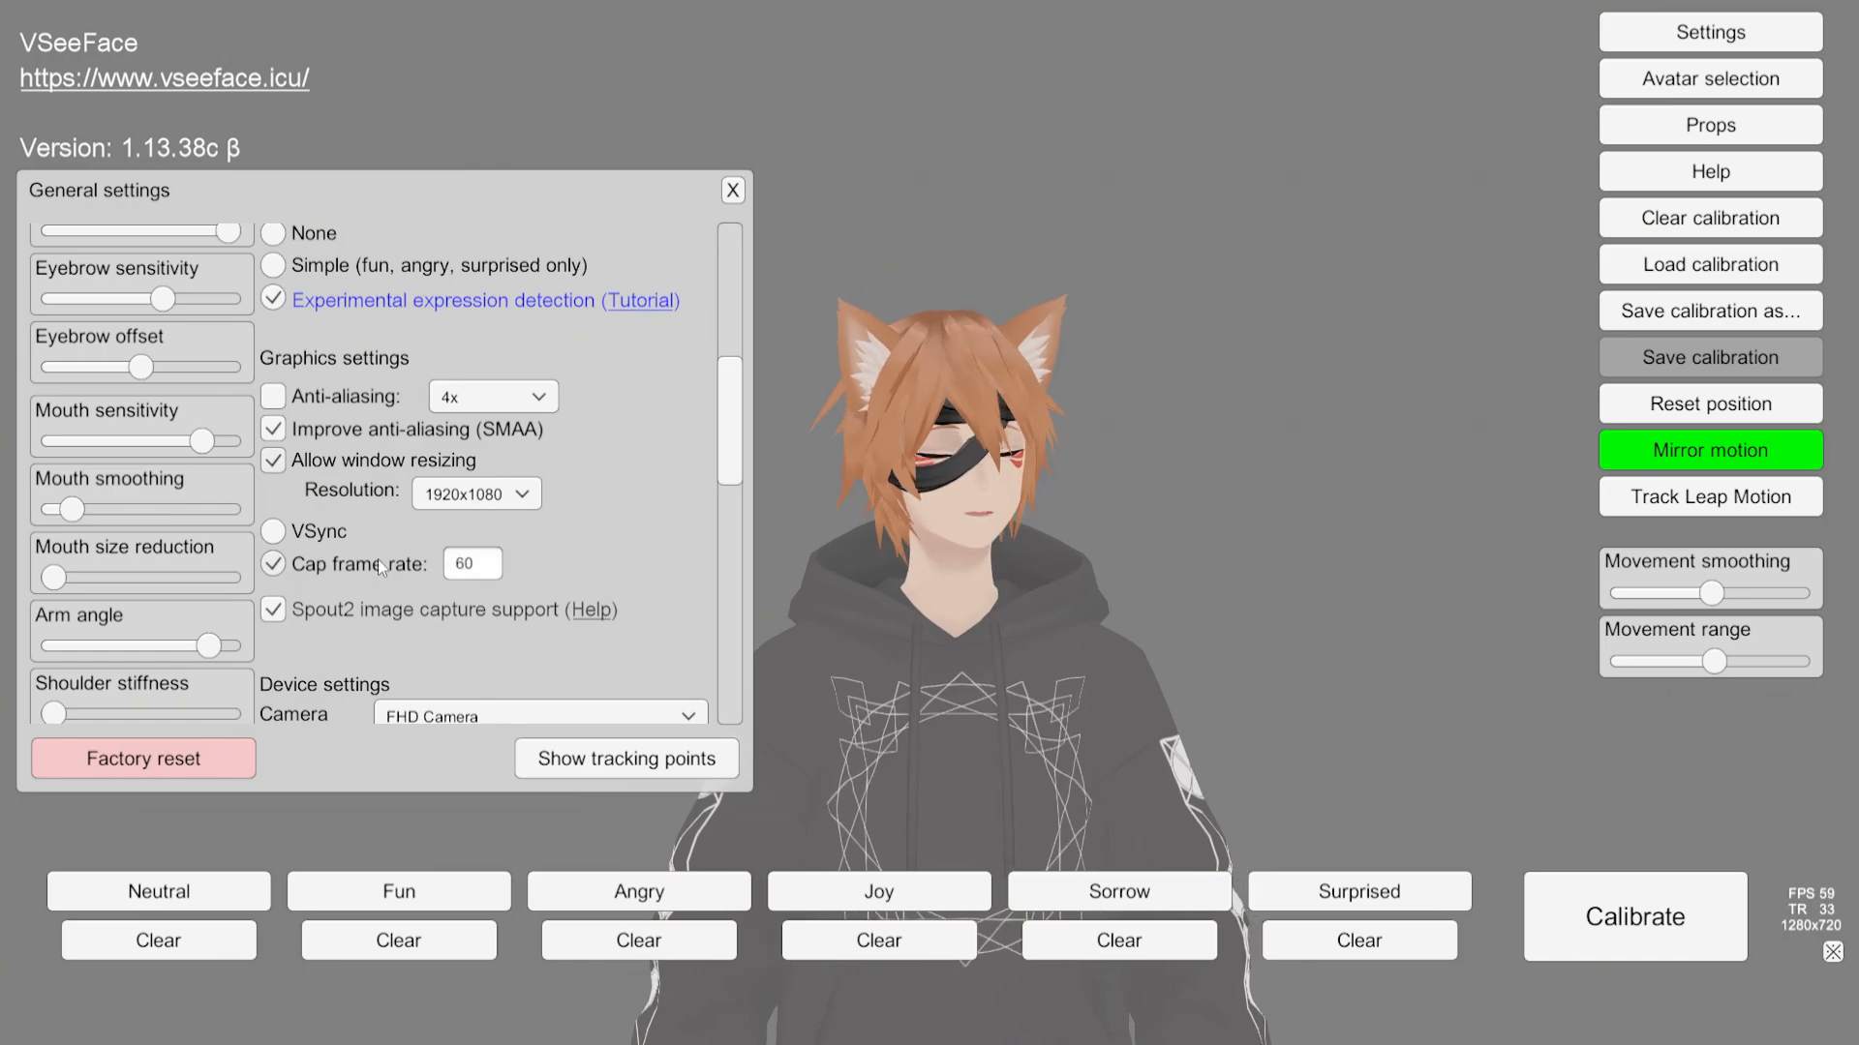
# Step: Scroll through the device, virtual camera and Advanced settings, then close General settings
pyautogui.moveTo(734, 452)
pyautogui.mouseDown()
pyautogui.moveTo(710, 695)
pyautogui.moveTo(728, 648)
pyautogui.moveTo(711, 428)
pyautogui.mouseUp()
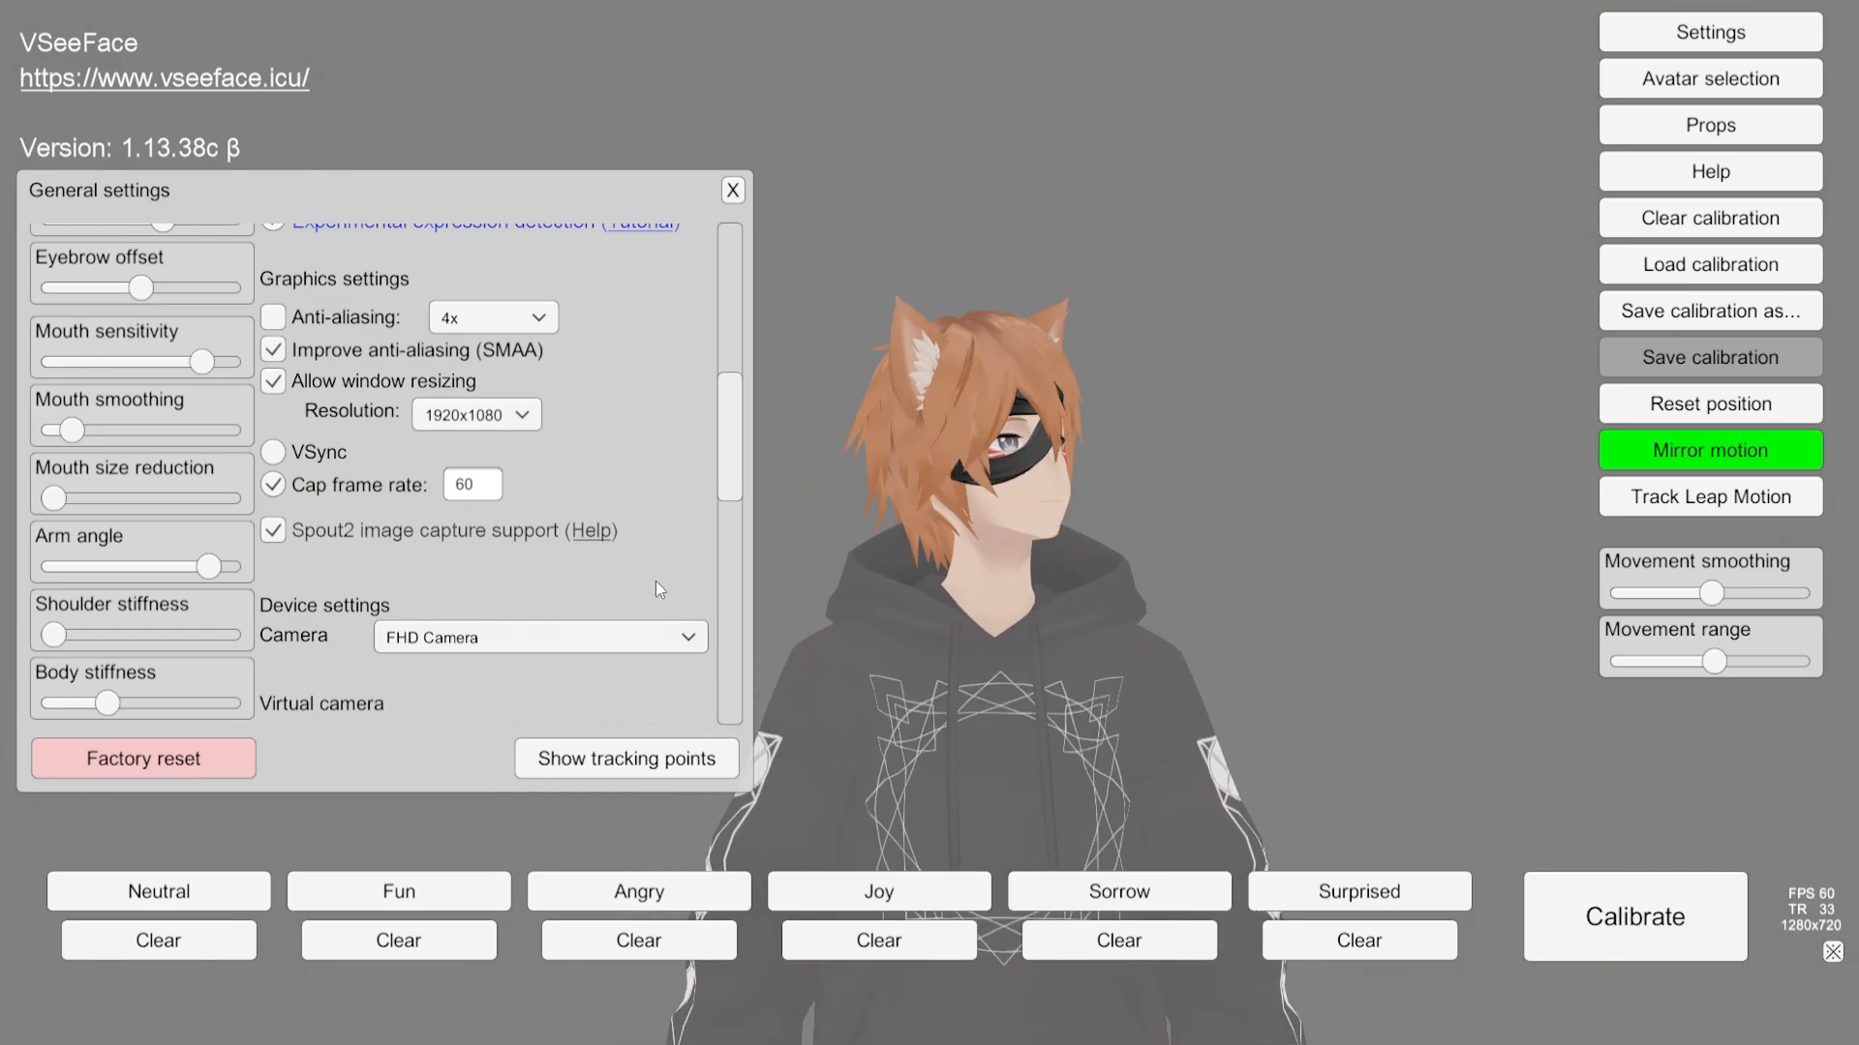
pyautogui.scroll(-5, 659, 509)
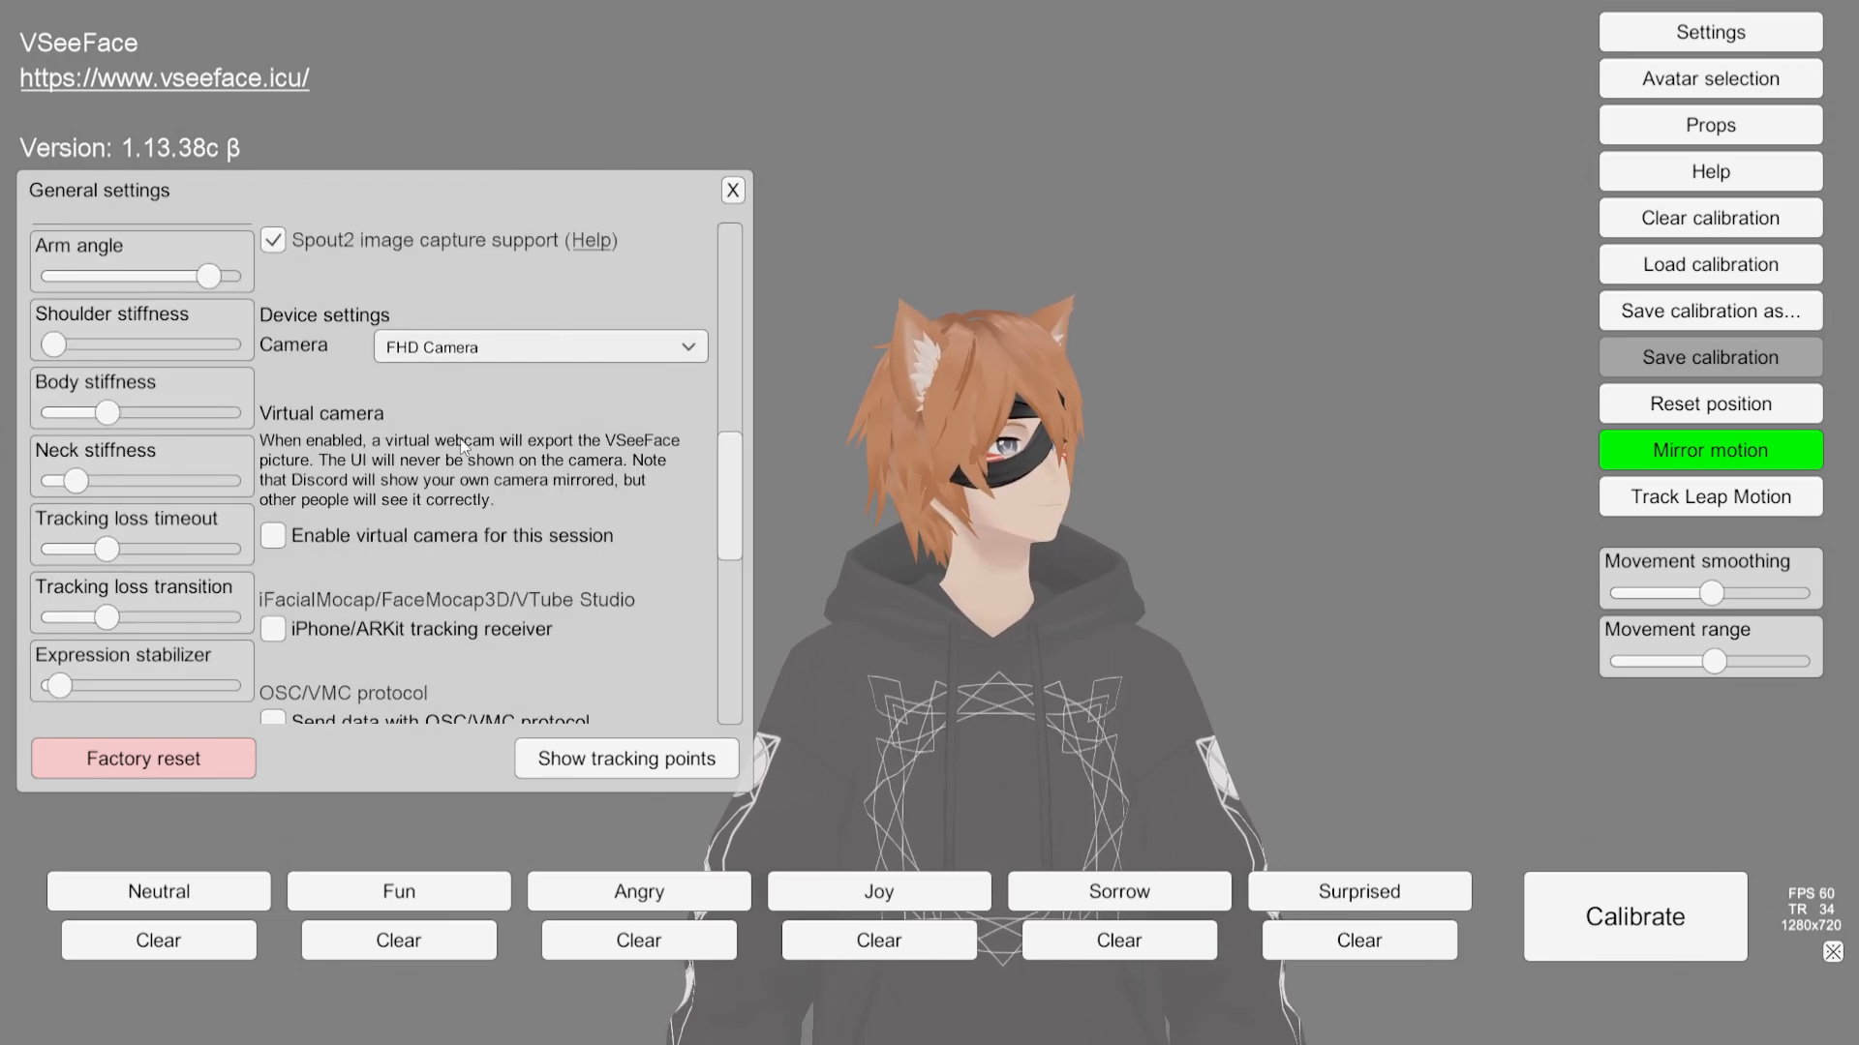
pyautogui.scroll(-8, 461, 443)
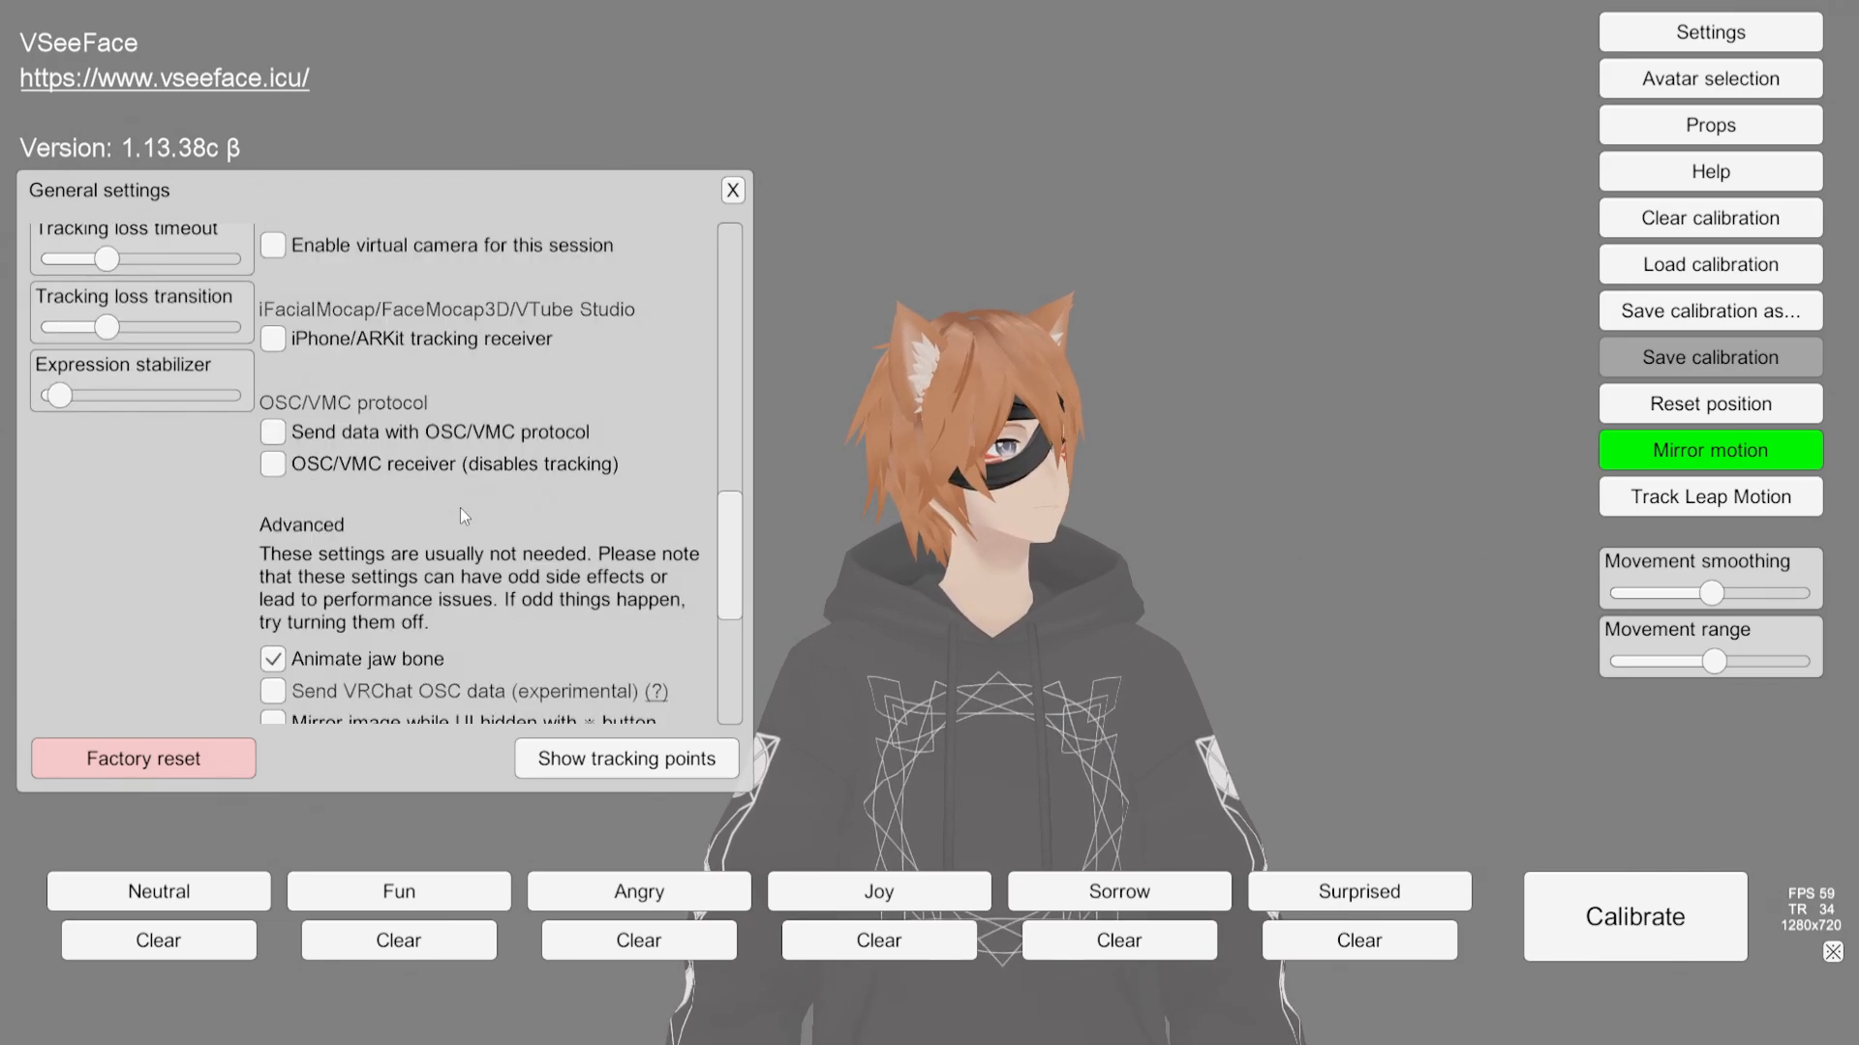
pyautogui.click(731, 190)
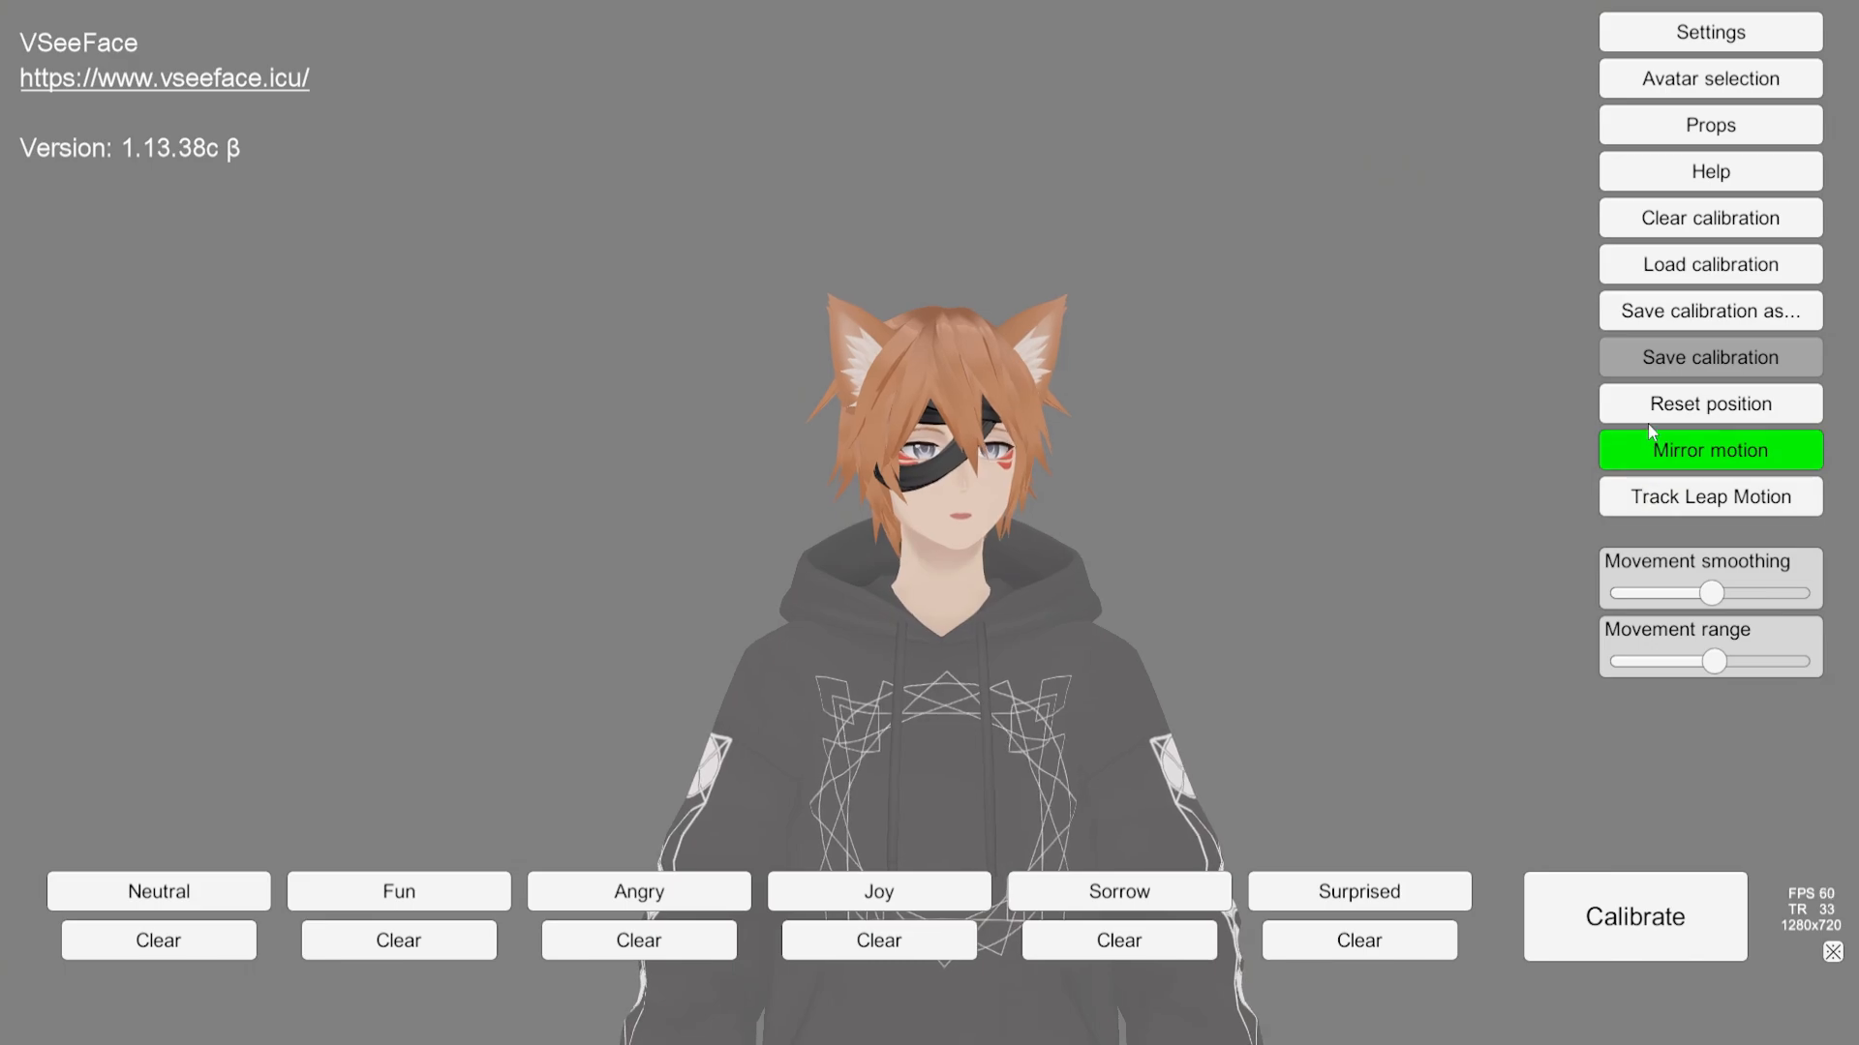
# Step: Open Expression settings to review the Neutral and Fun expression options, then close the panel
pyautogui.click(1641, 33)
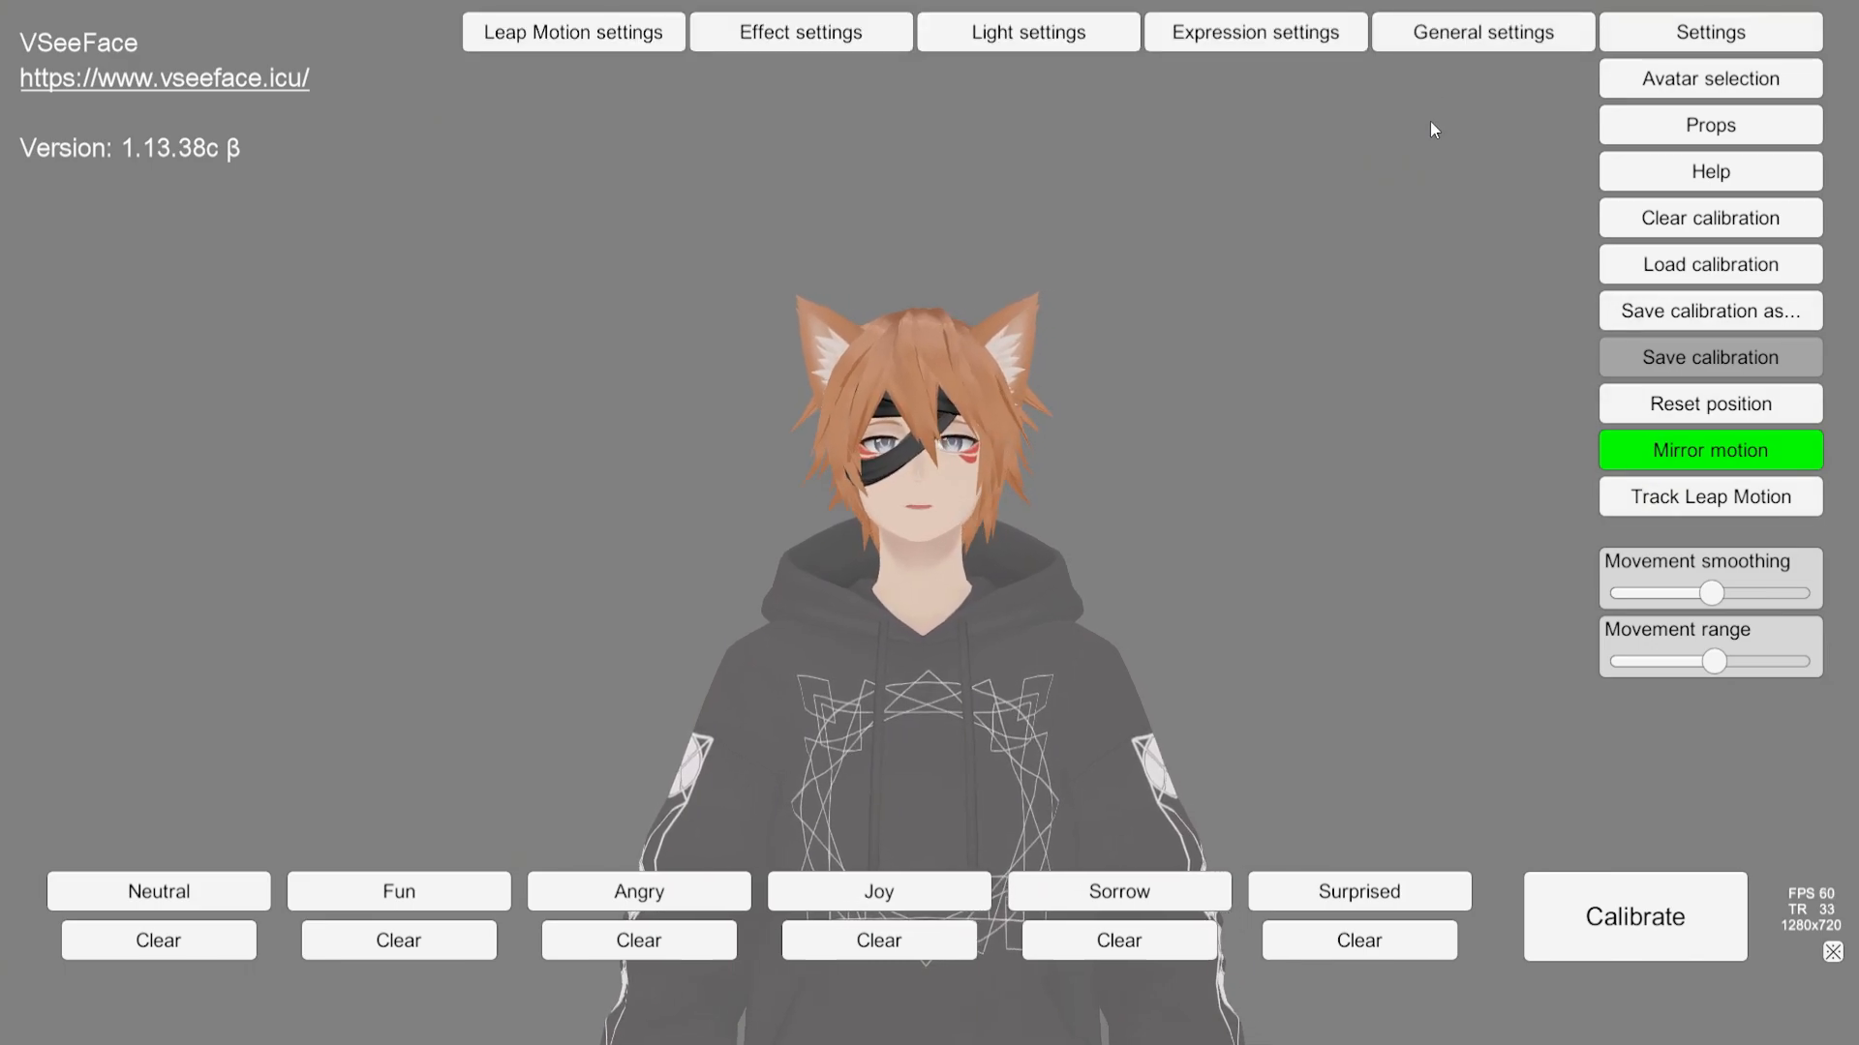
pyautogui.click(1170, 29)
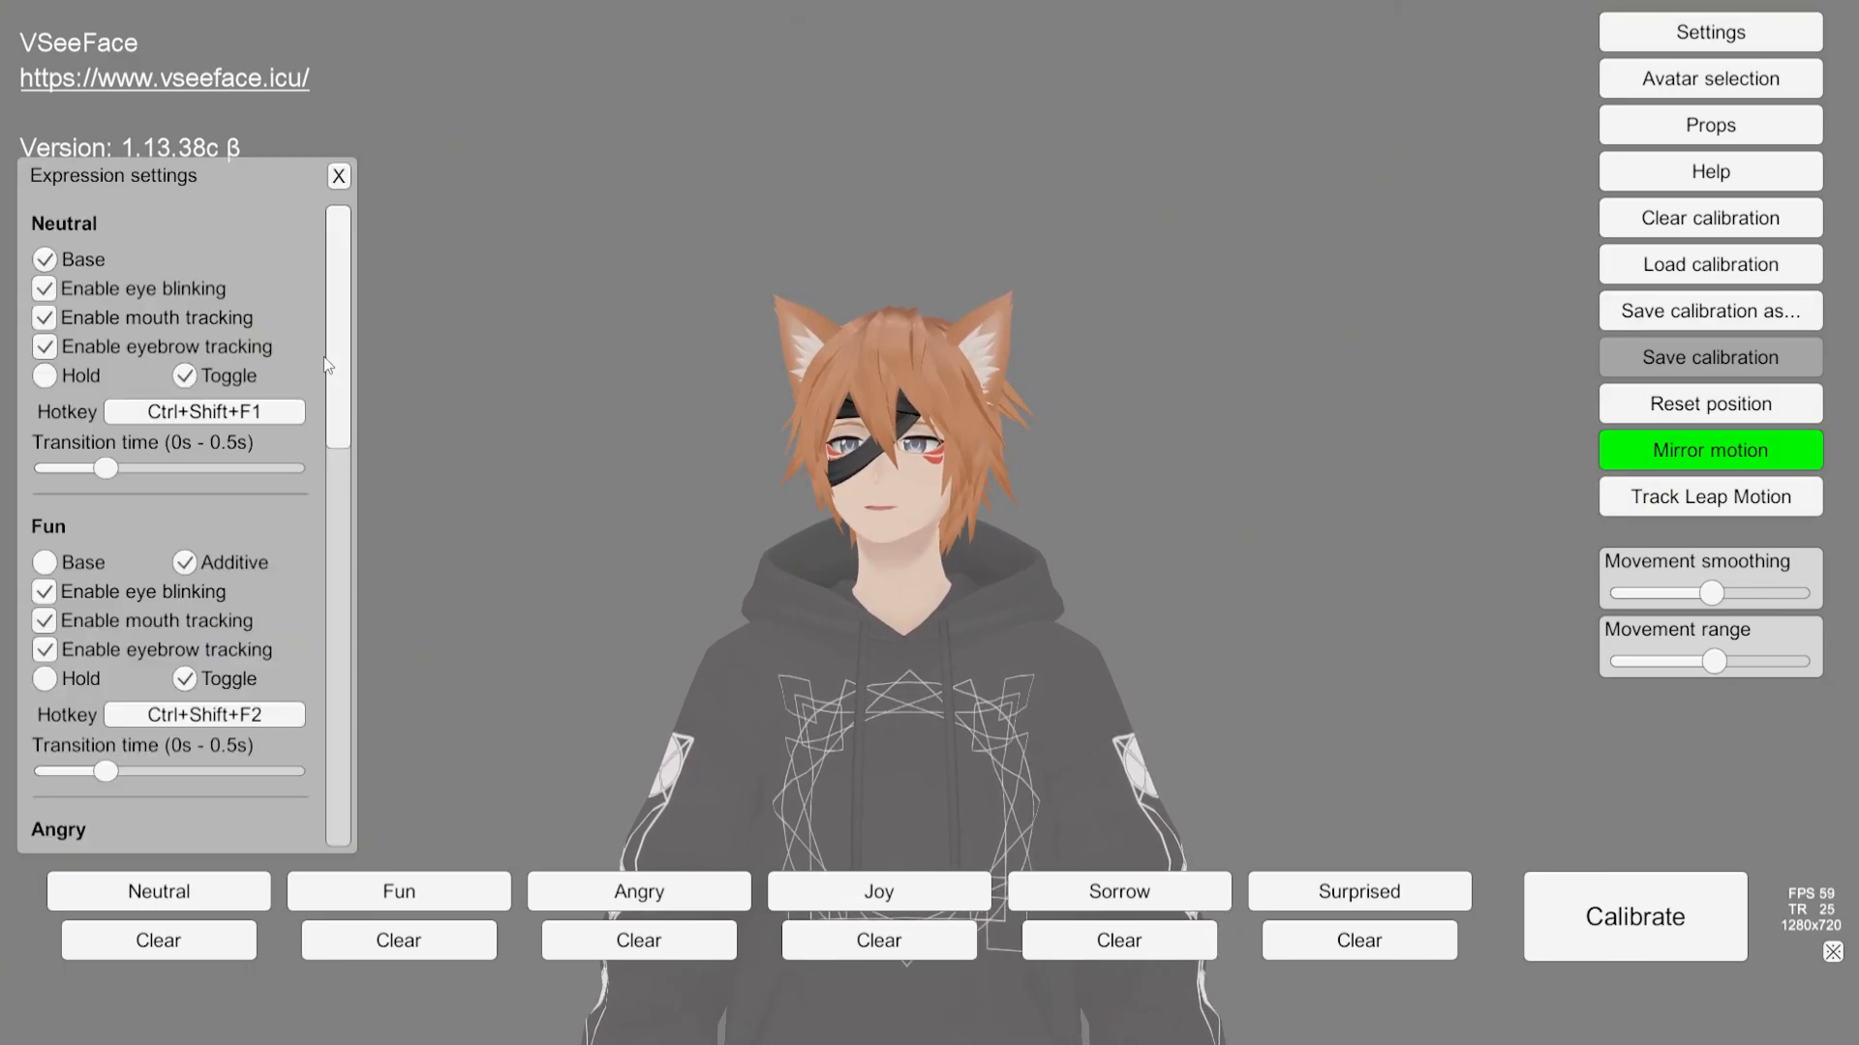
pyautogui.moveTo(335, 364); pyautogui.dragTo(341, 218)
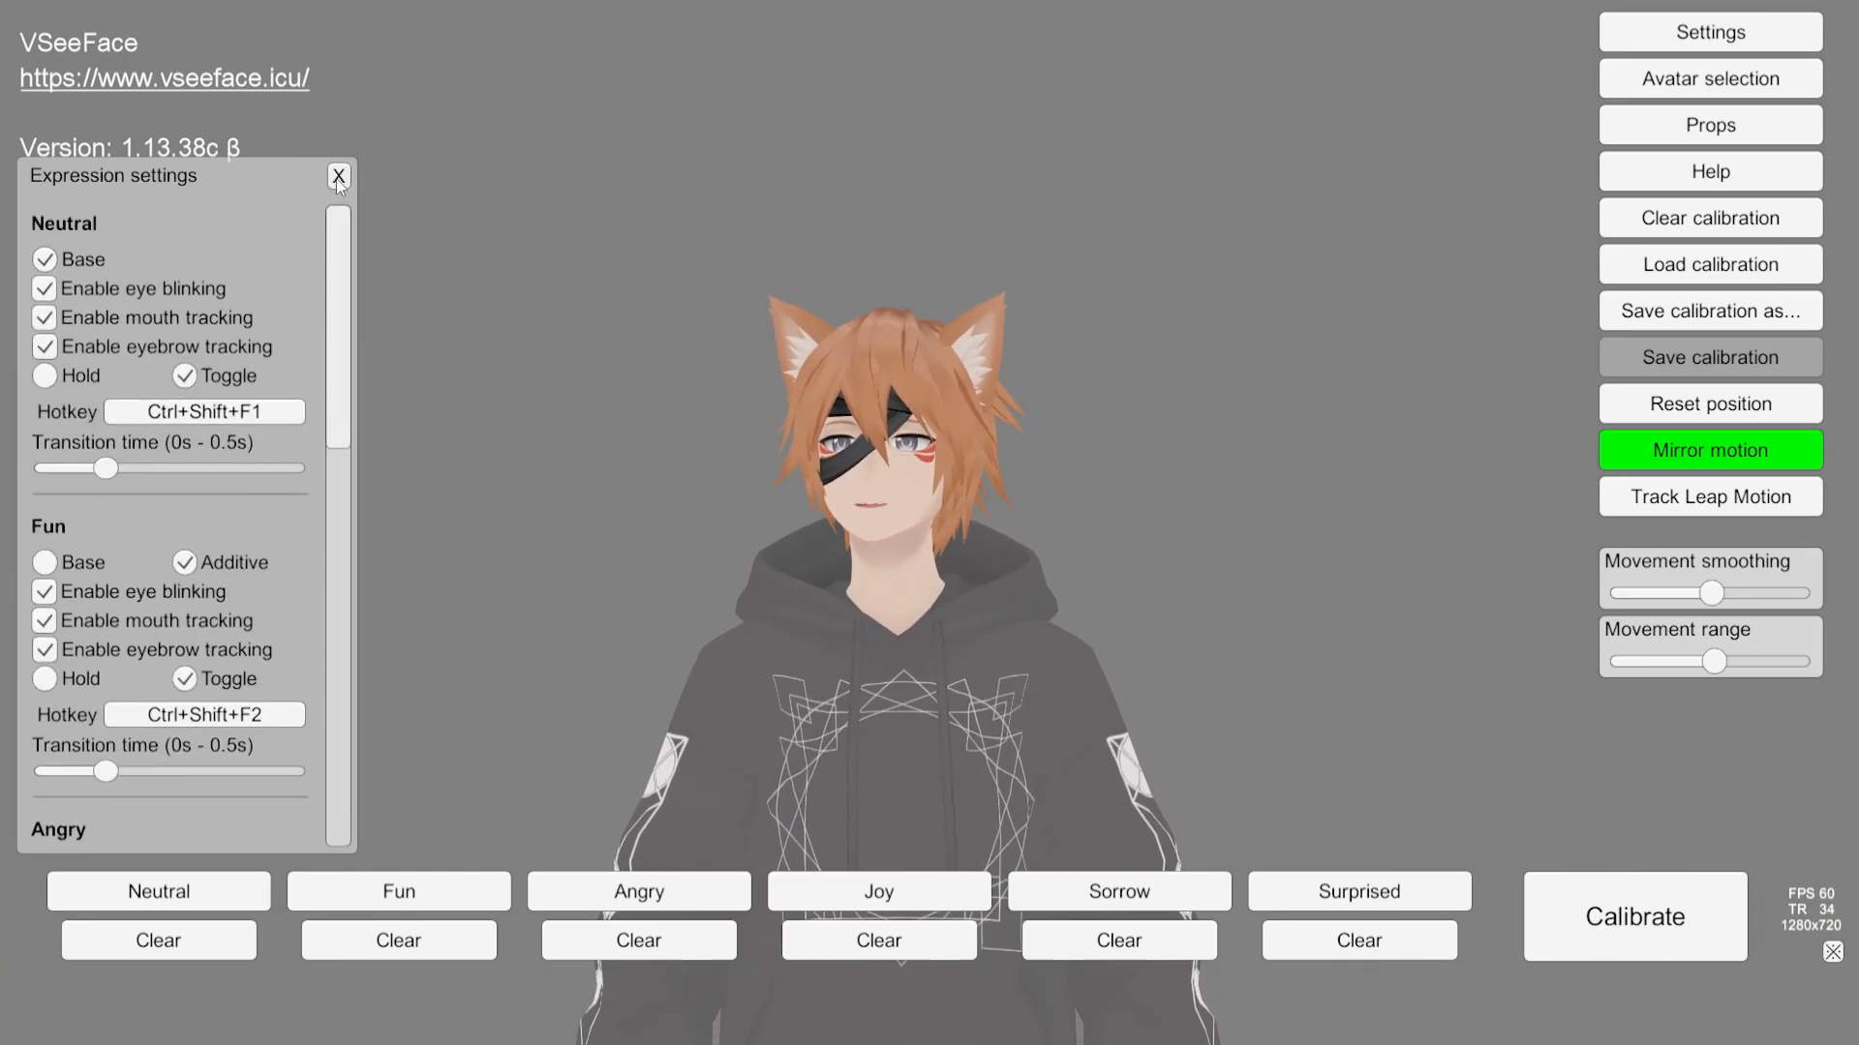
pyautogui.click(338, 177)
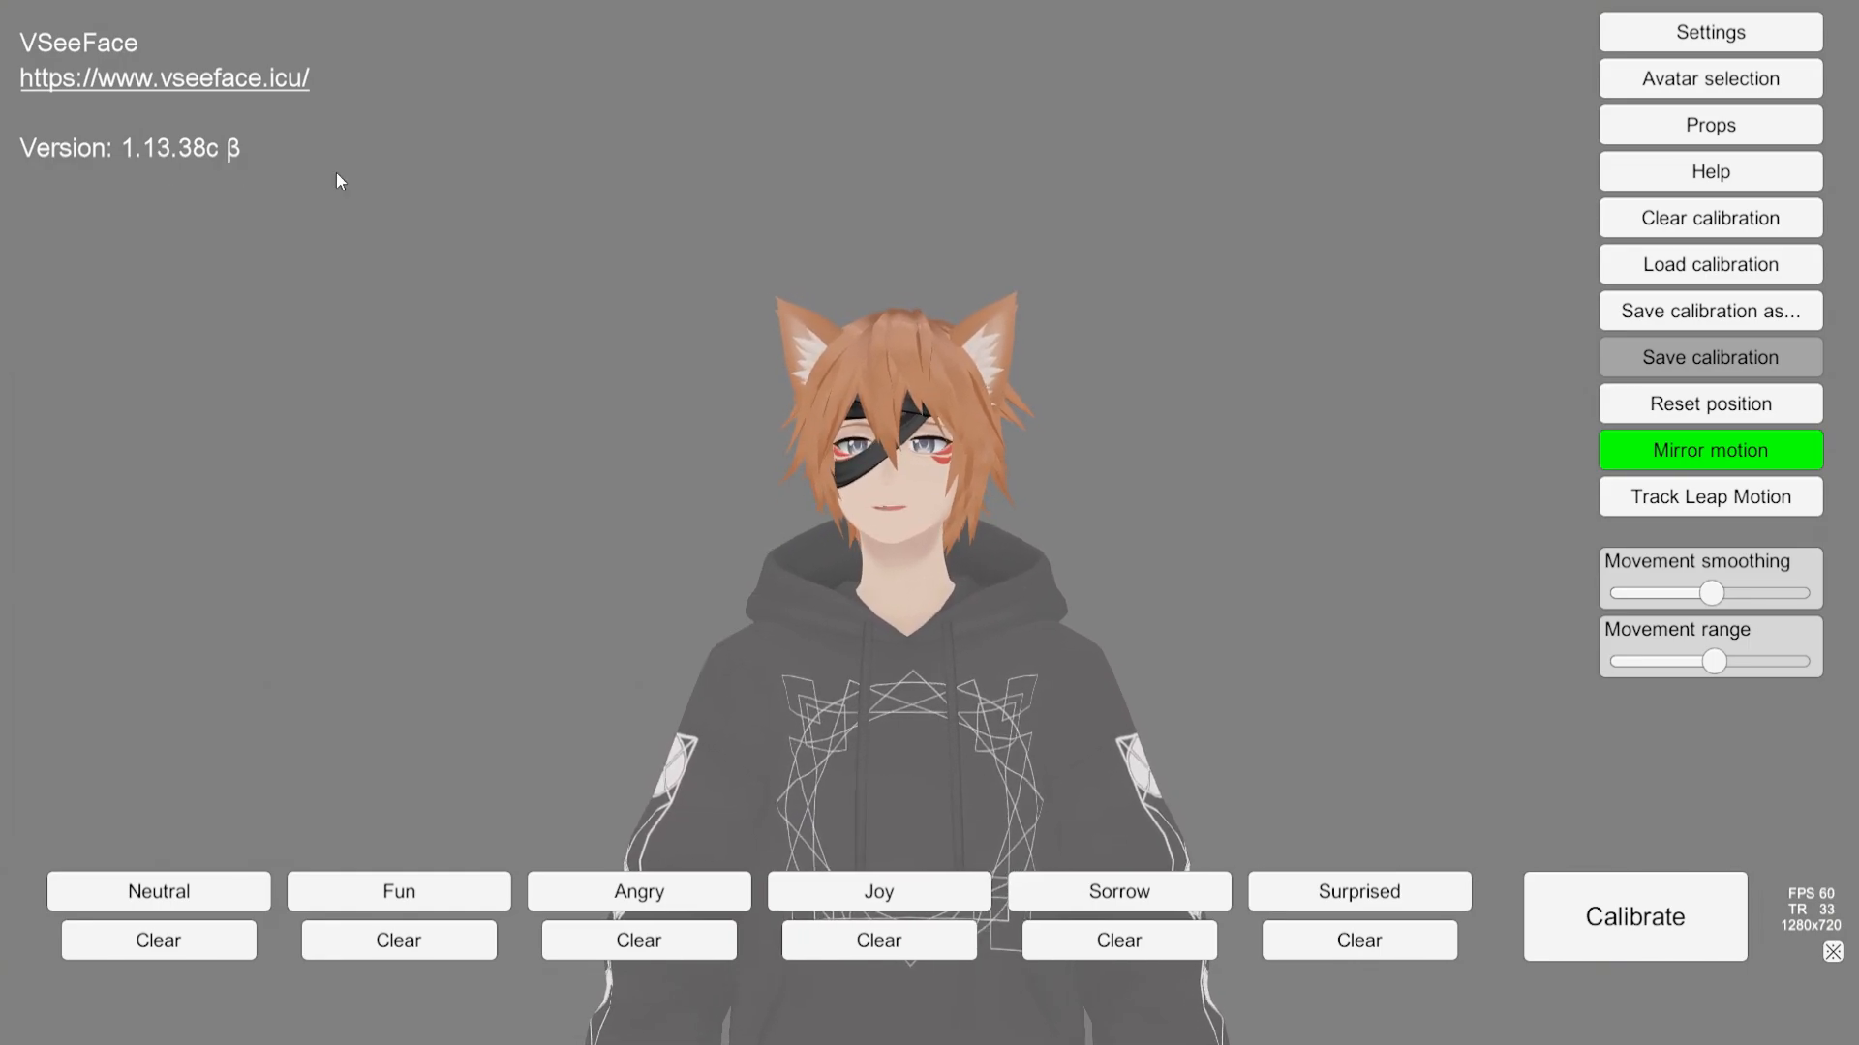
# Step: Open Light settings, re-enter the sun colour #A18888, then pick #000000 in the sun colour square
pyautogui.click(1638, 32)
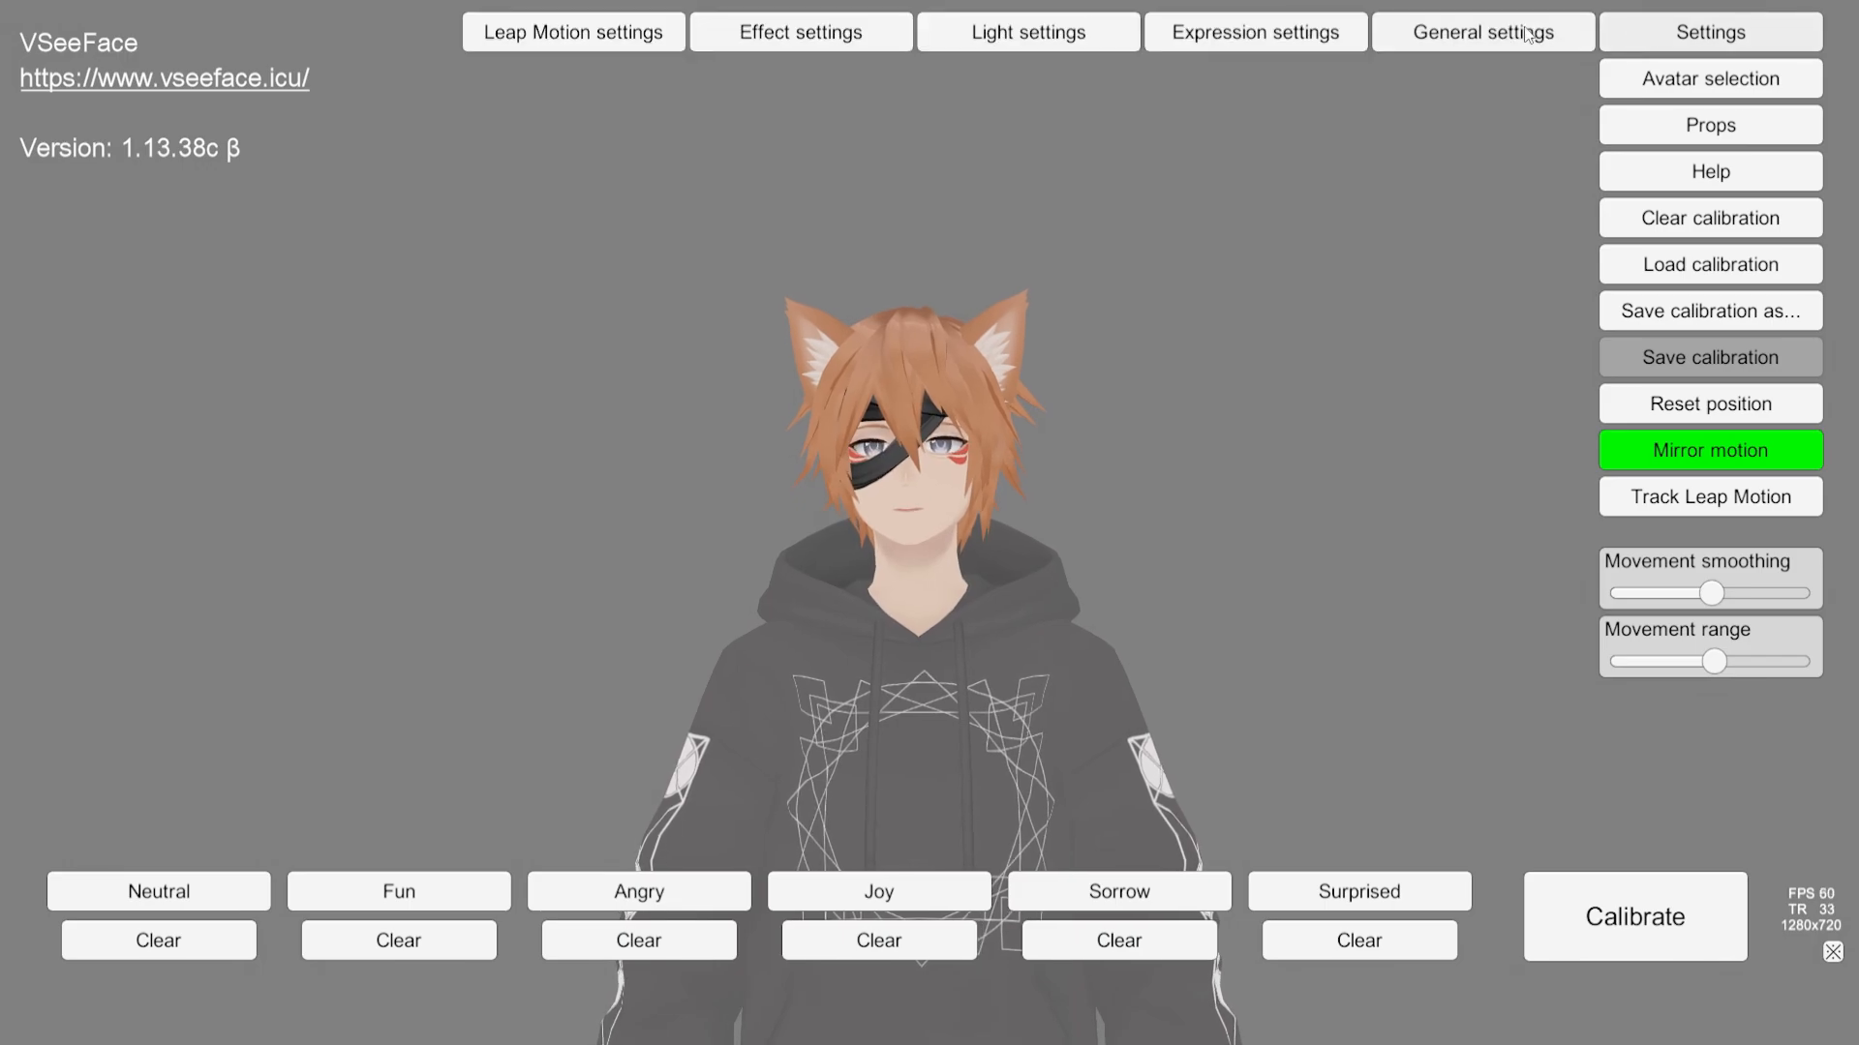
pyautogui.click(1029, 39)
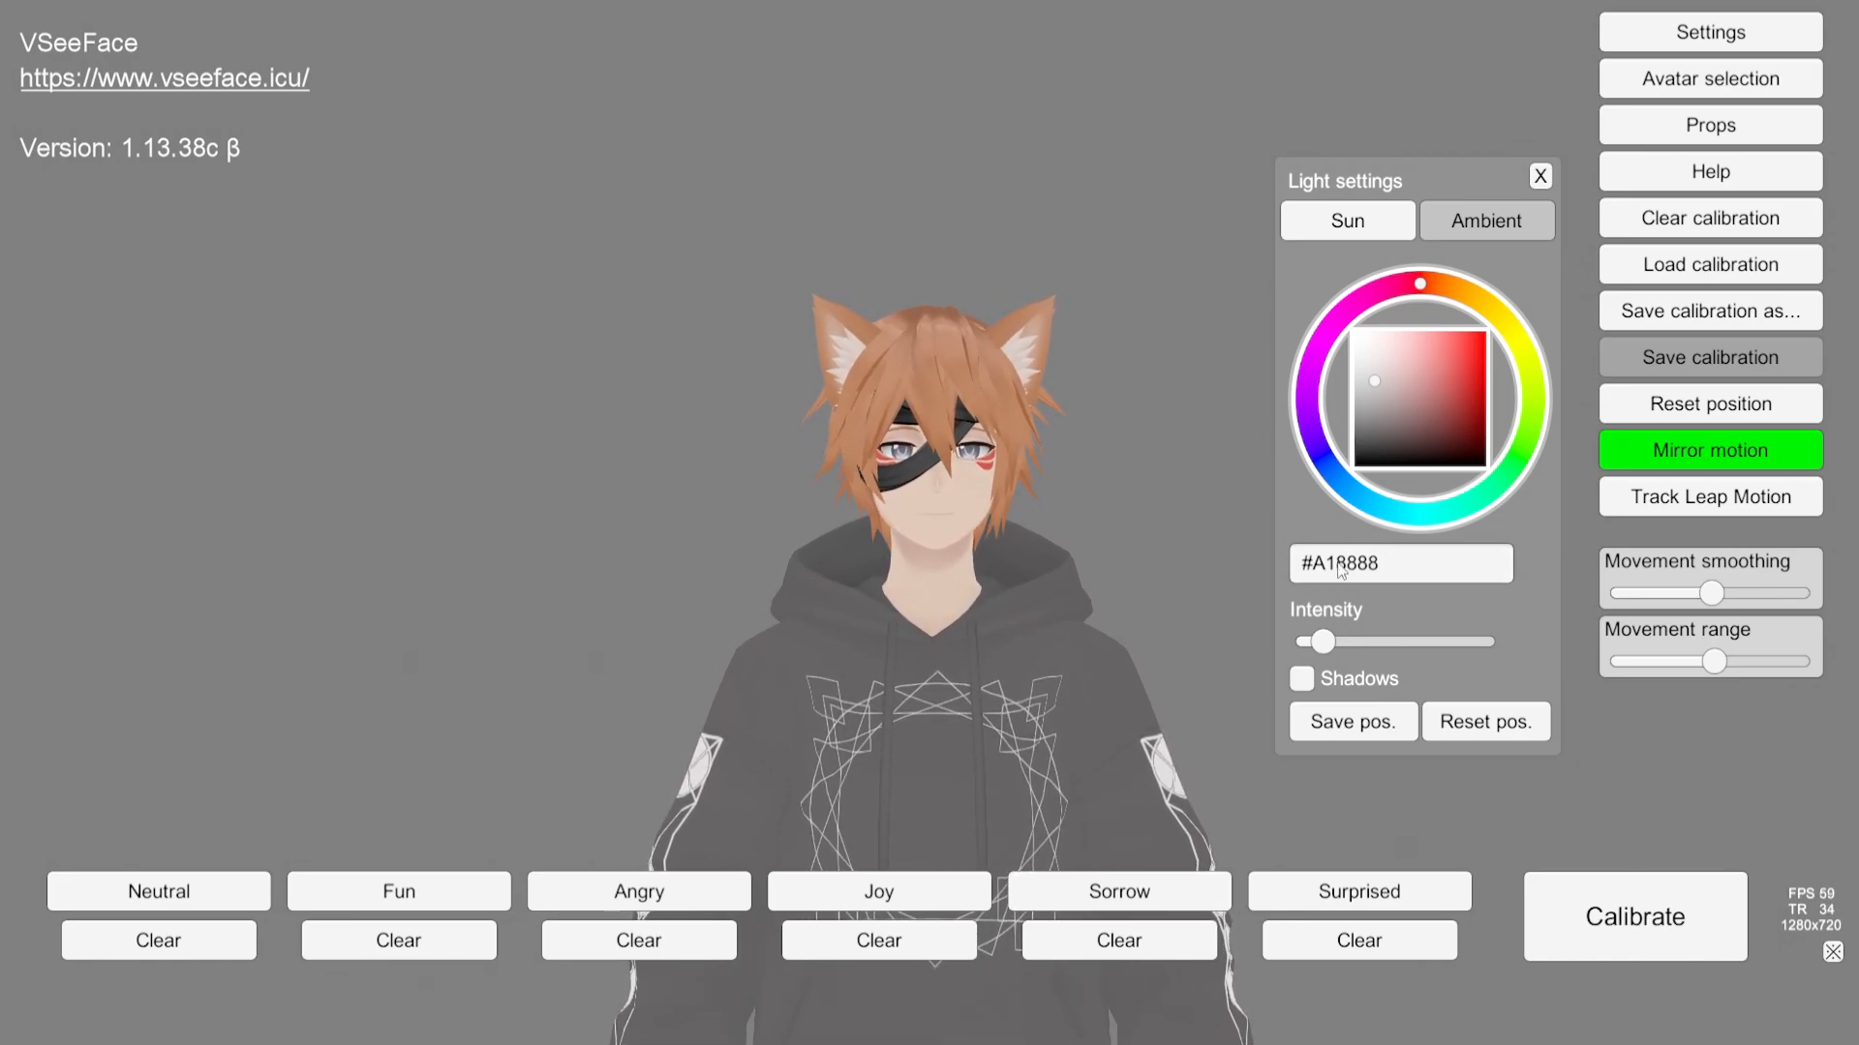
pyautogui.moveTo(1380, 564); pyautogui.dragTo(1297, 573)
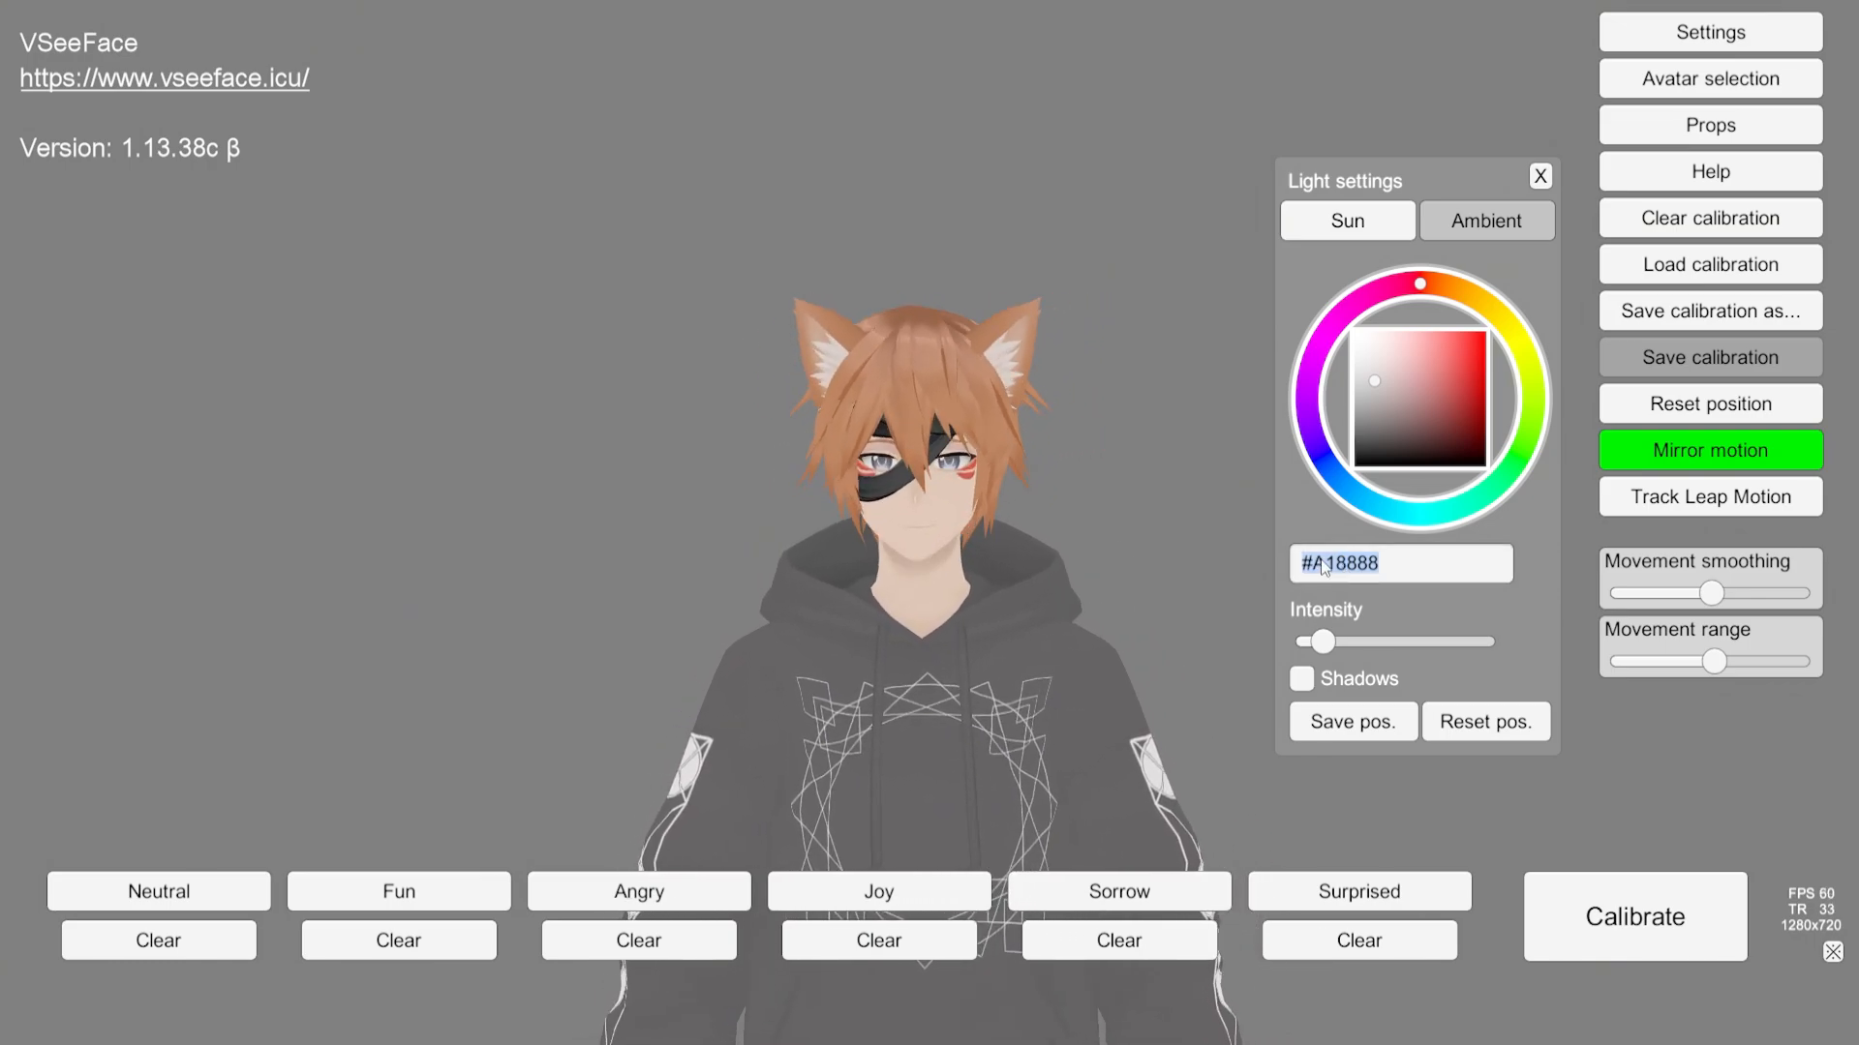
pyautogui.press('BackSpace')
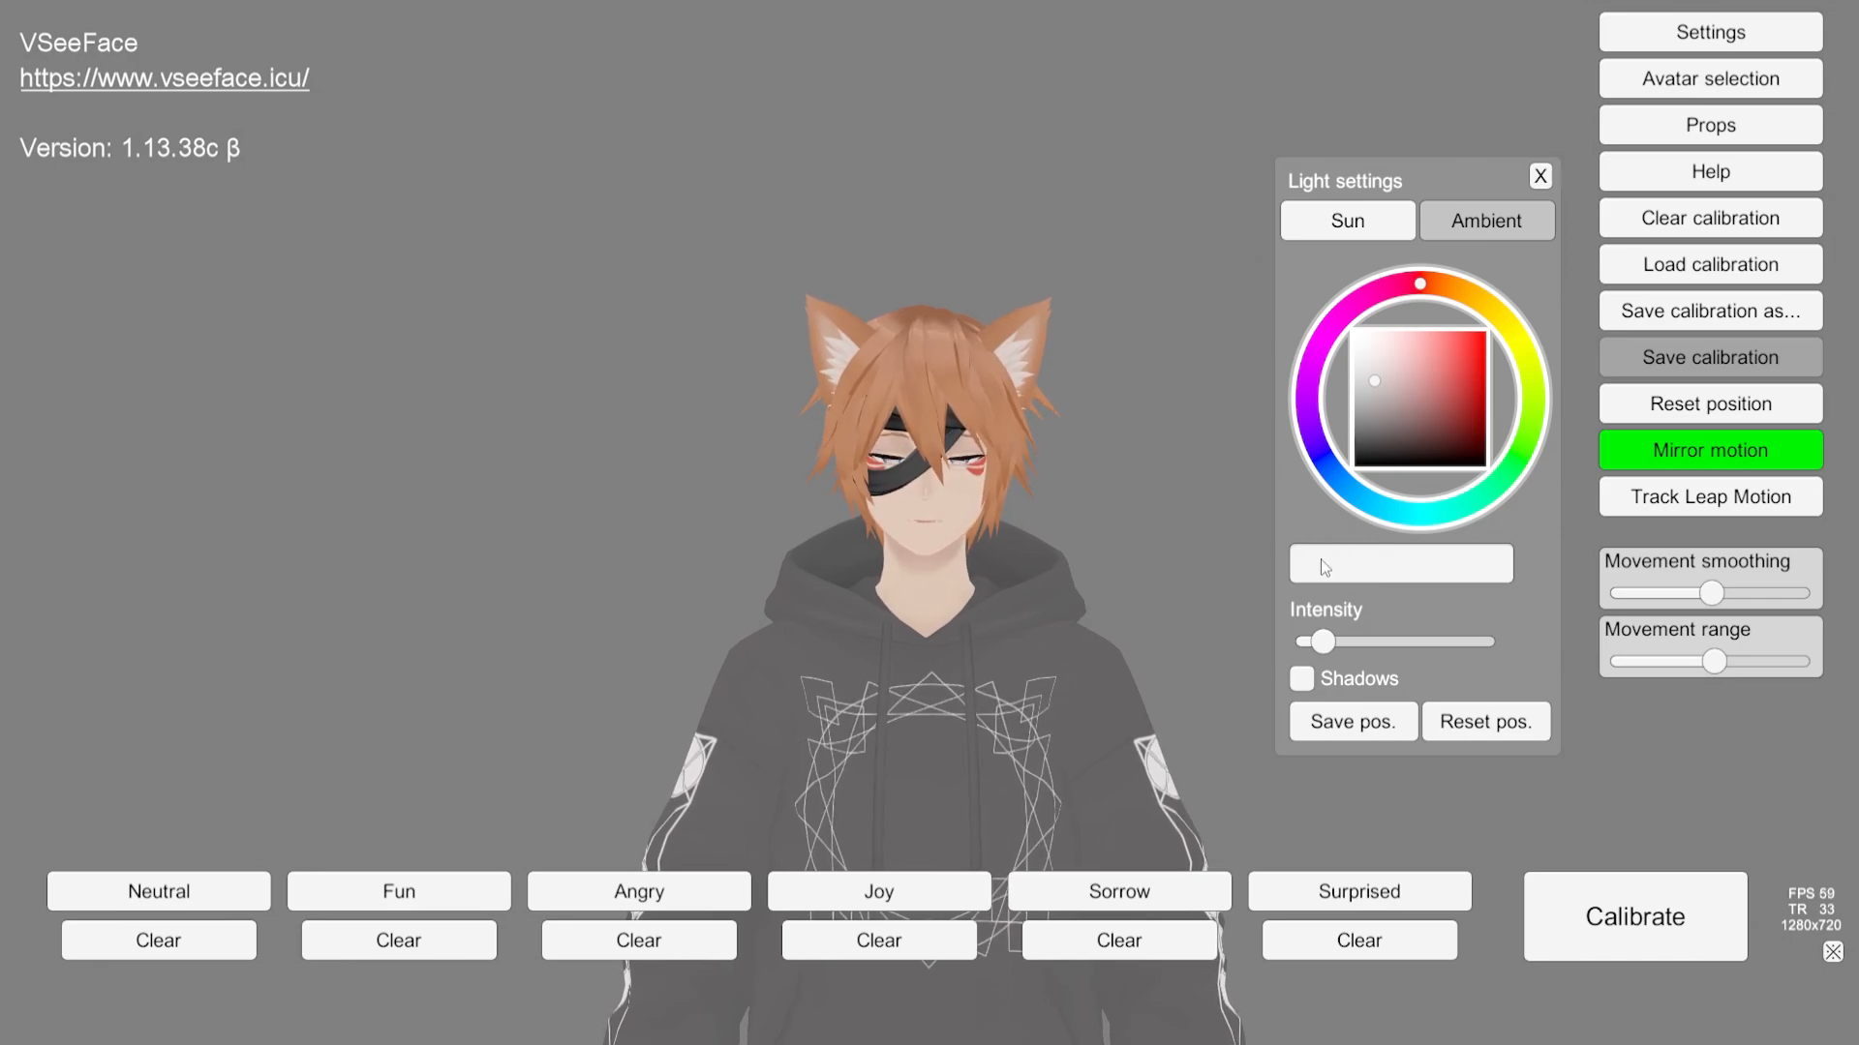
pyautogui.write('#A18888')
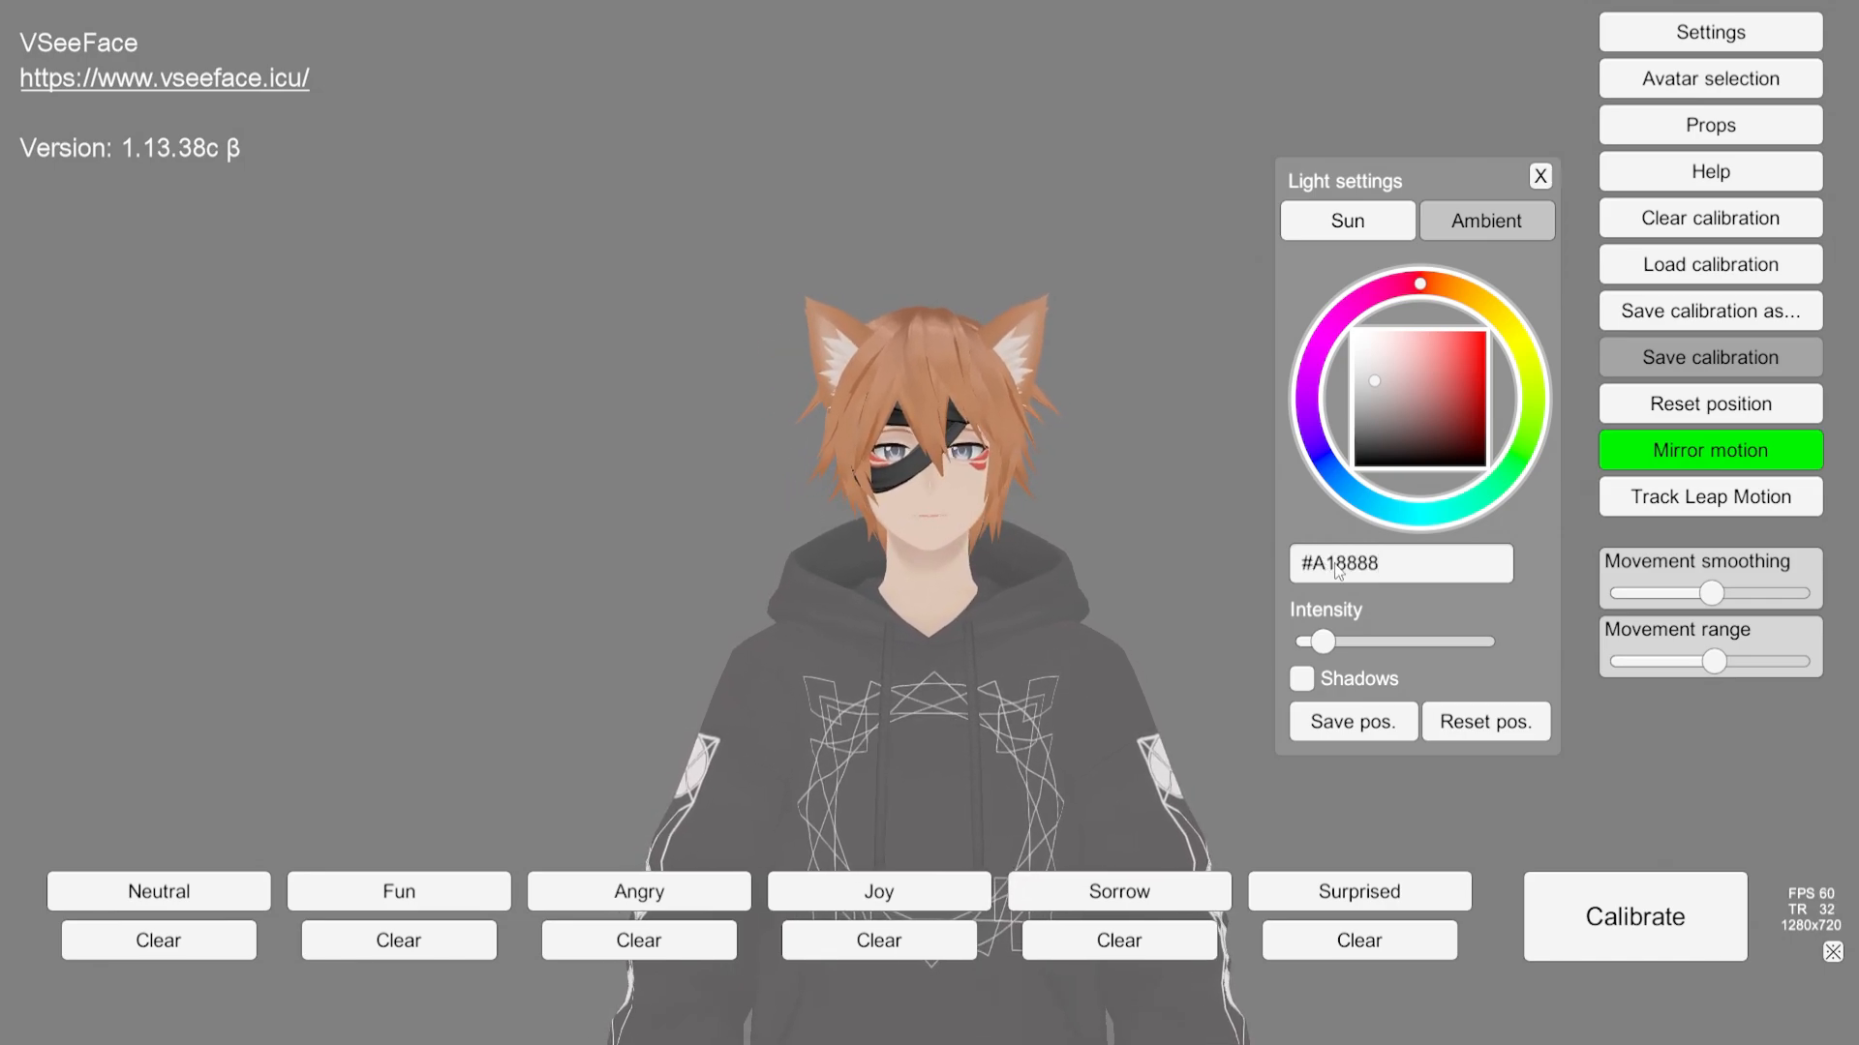
pyautogui.click(1425, 386)
pyautogui.moveTo(1406, 418)
pyautogui.mouseDown()
pyautogui.moveTo(1482, 436)
pyautogui.moveTo(1505, 476)
pyautogui.mouseUp()
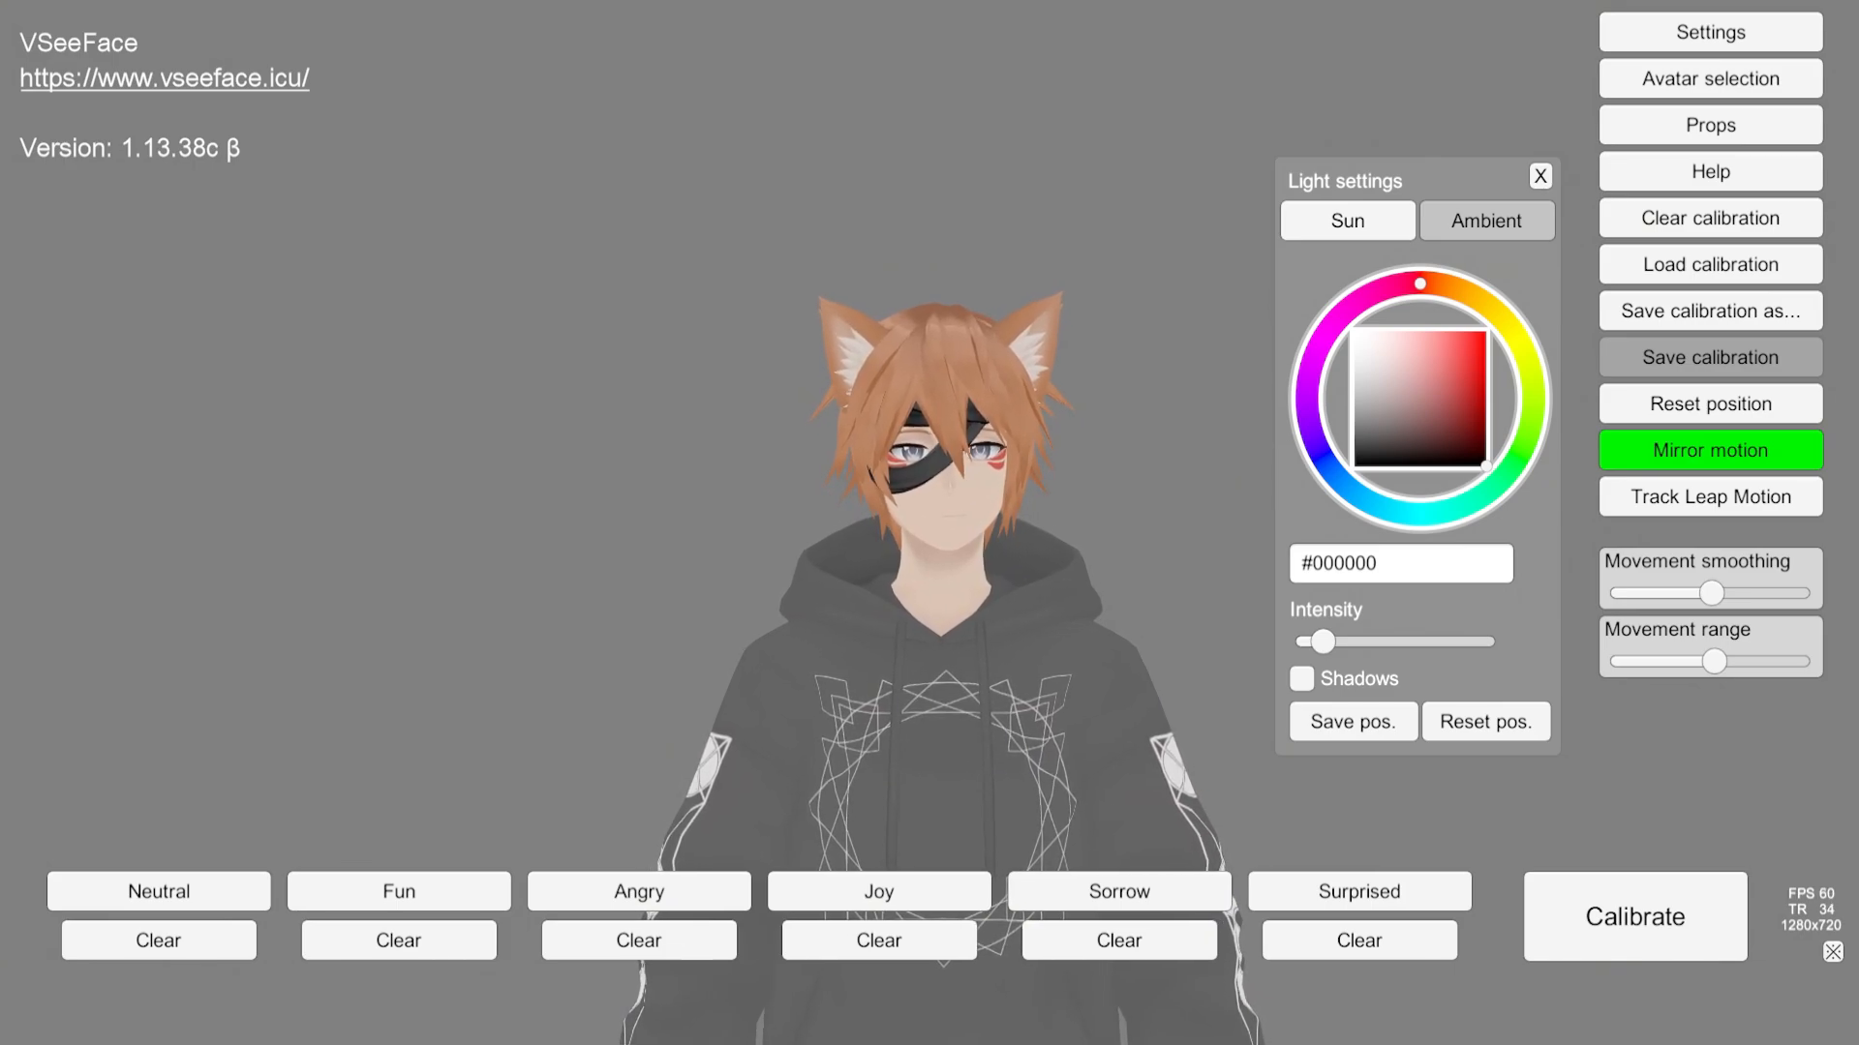
# Step: Switch to the ambient light, try a red tint, then set the ambient colour to #666666
pyautogui.click(1486, 221)
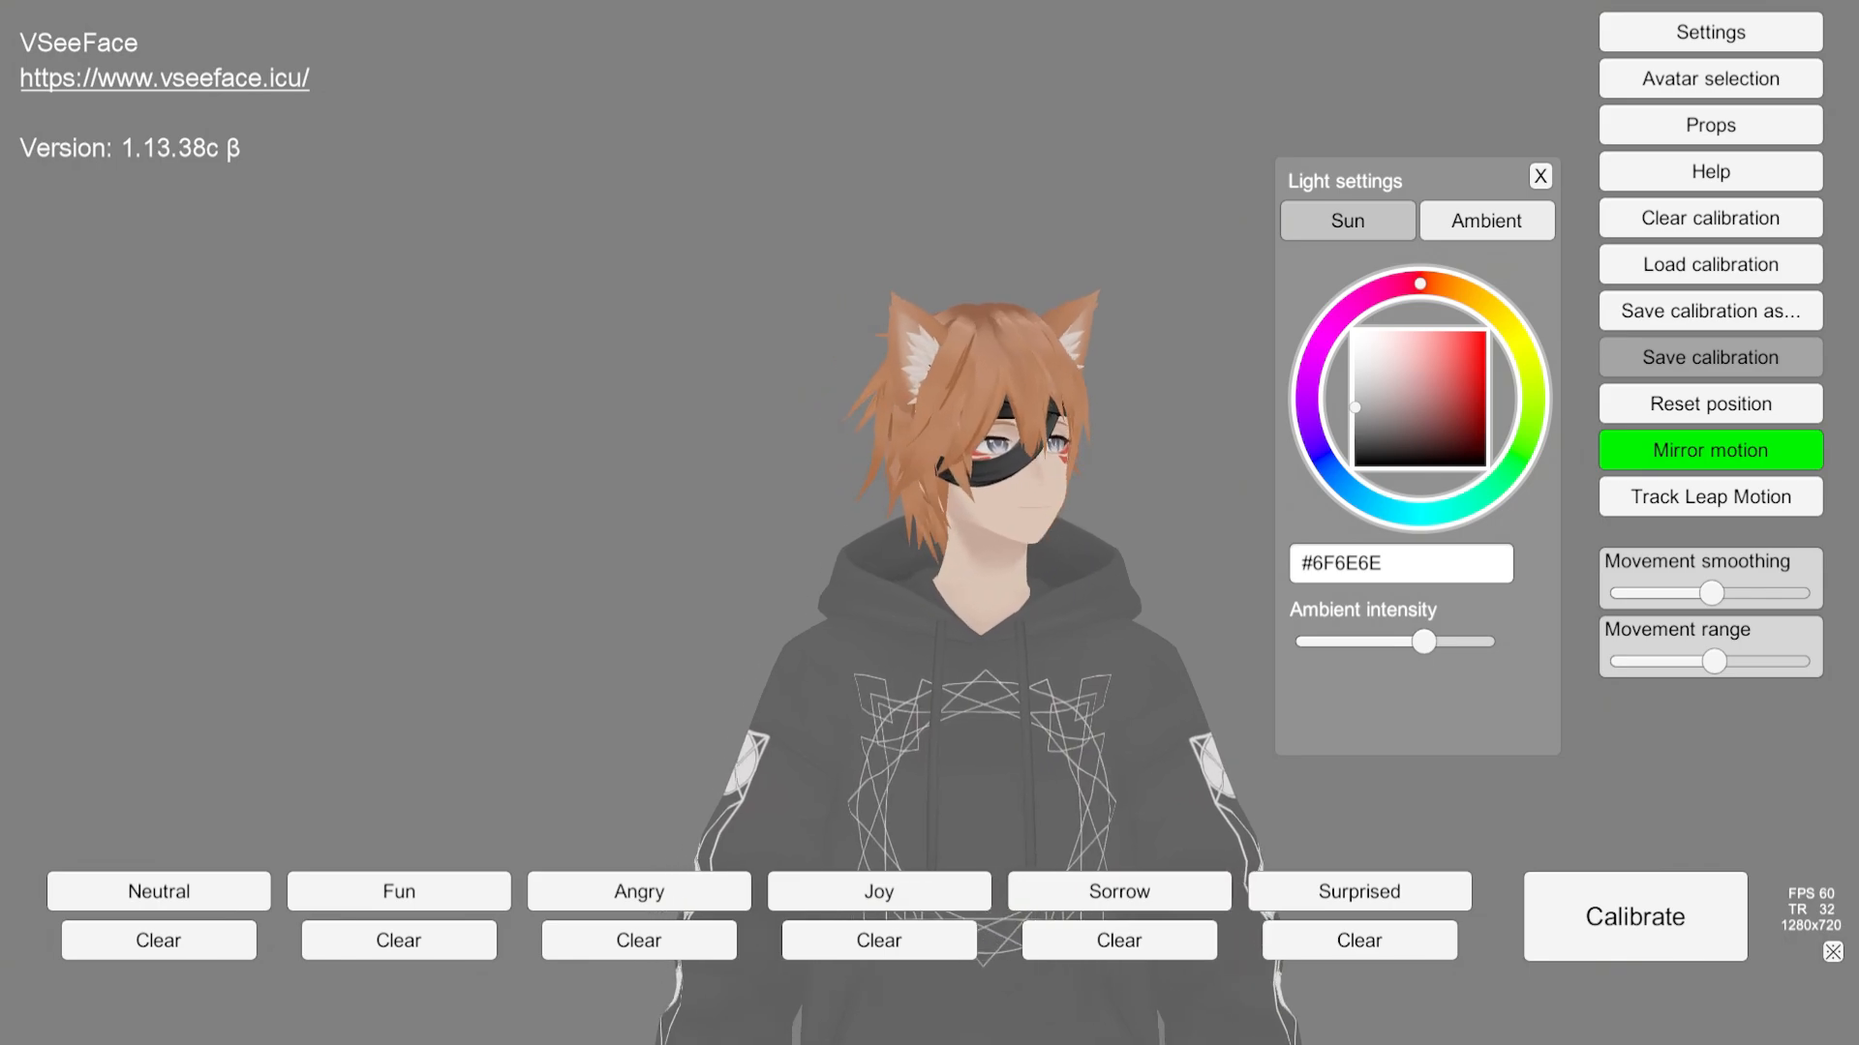
pyautogui.moveTo(1355, 408); pyautogui.dragTo(1433, 419)
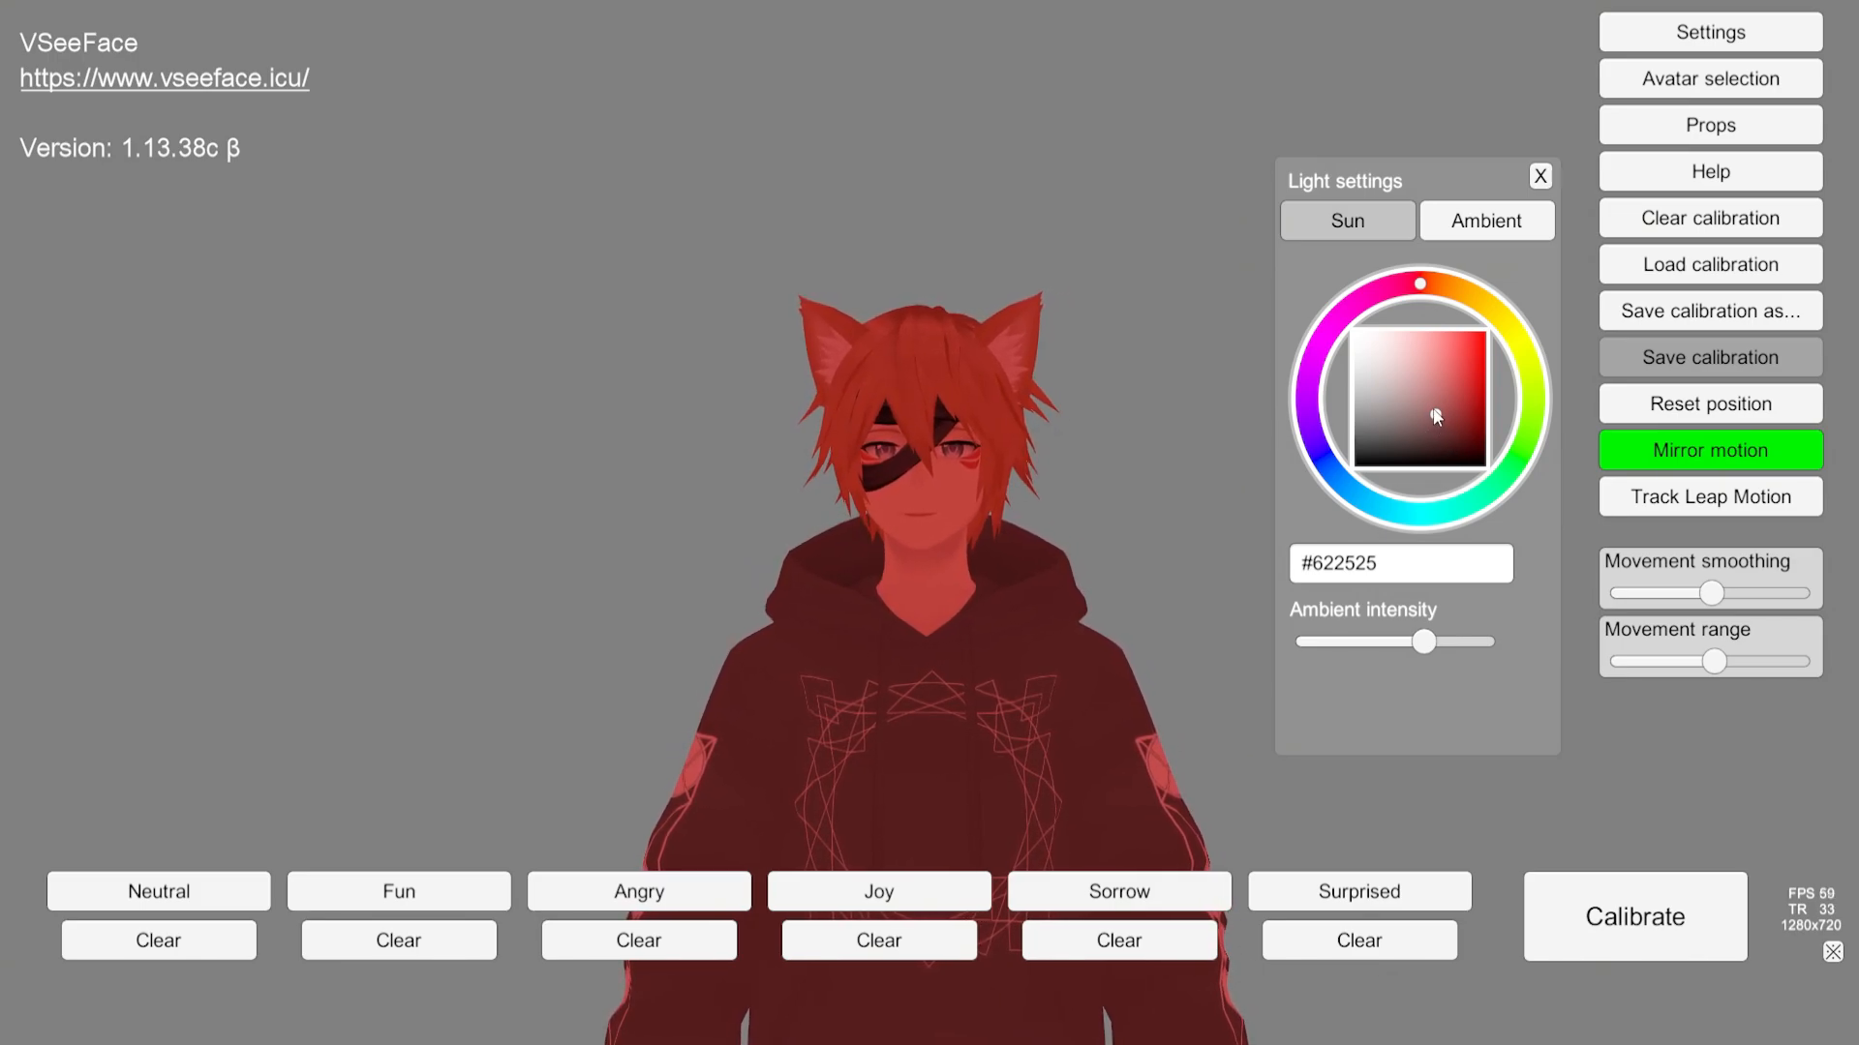
pyautogui.moveTo(1433, 418); pyautogui.dragTo(1354, 416)
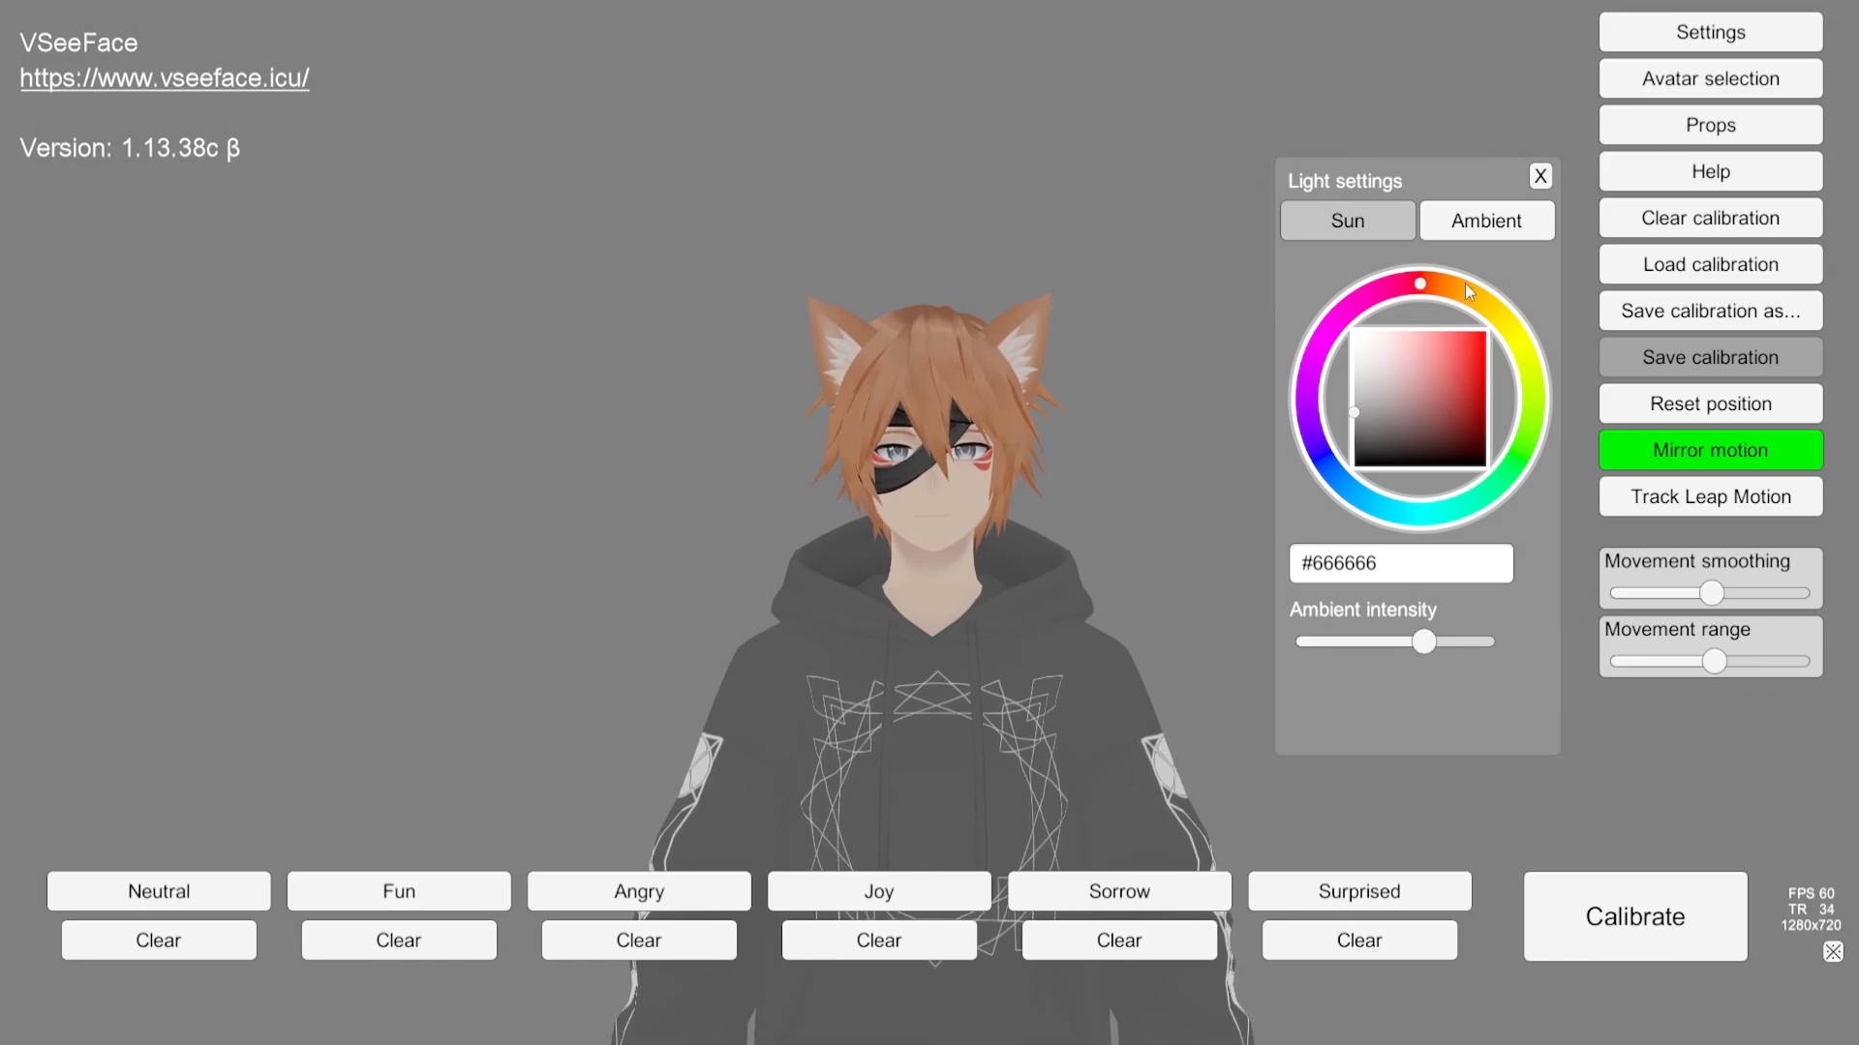
# Step: Nudge the sun and ambient intensity sliders and toggle the sun's Shadows option on and back off
pyautogui.click(1356, 234)
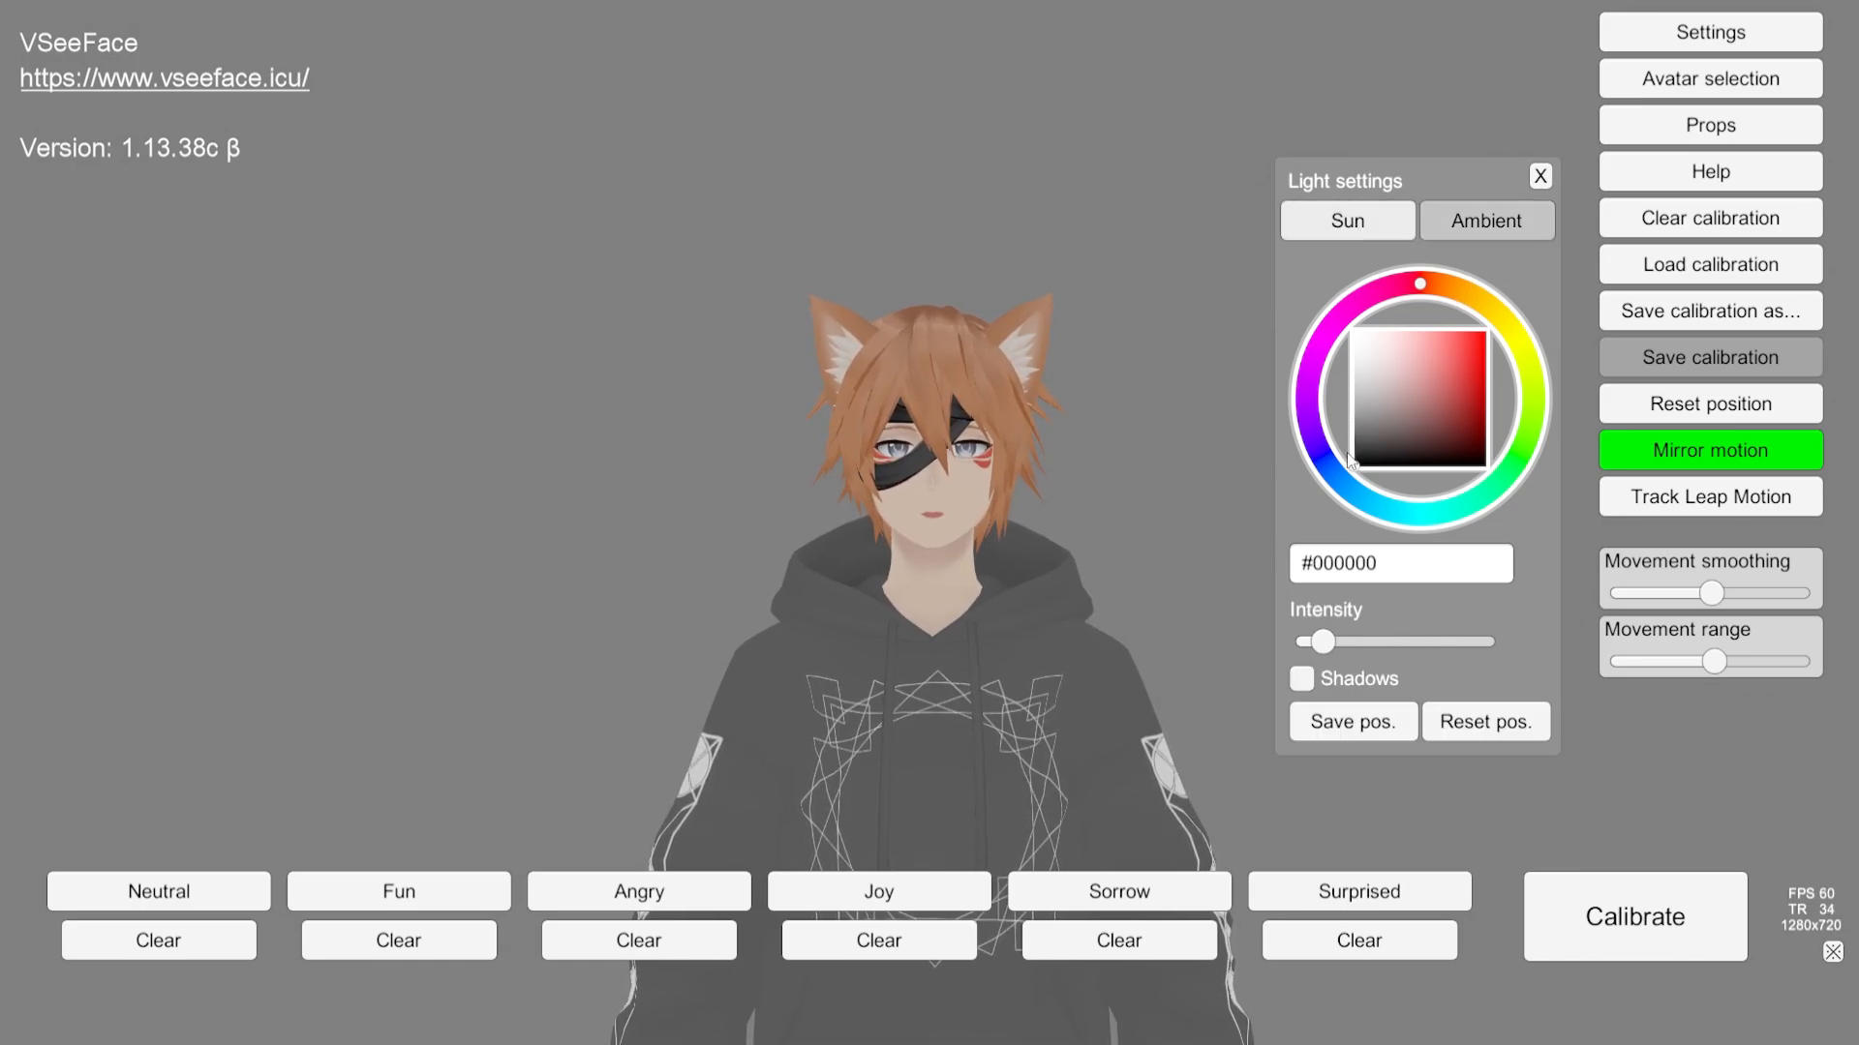
pyautogui.moveTo(1330, 631)
pyautogui.mouseDown()
pyautogui.moveTo(1394, 645)
pyautogui.moveTo(1390, 660)
pyautogui.moveTo(1239, 676)
pyautogui.moveTo(1317, 647)
pyautogui.mouseUp()
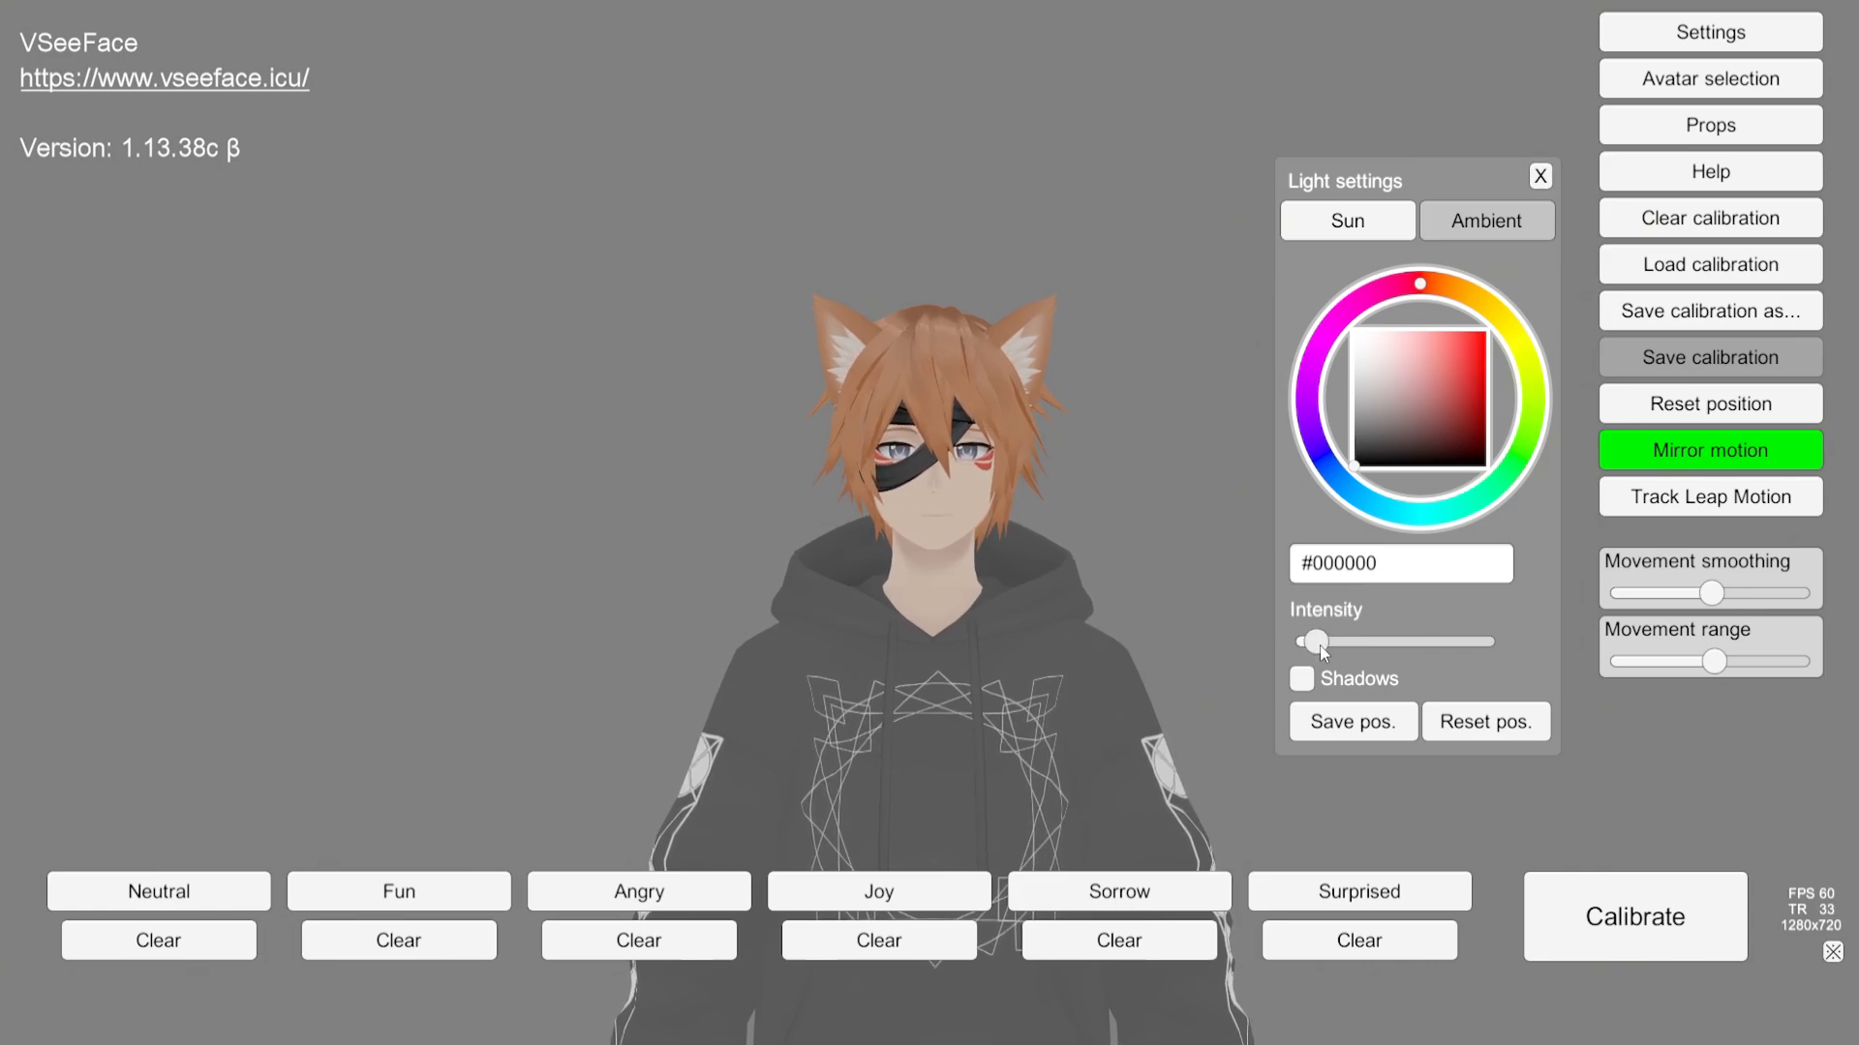
pyautogui.moveTo(1320, 644); pyautogui.dragTo(1353, 645)
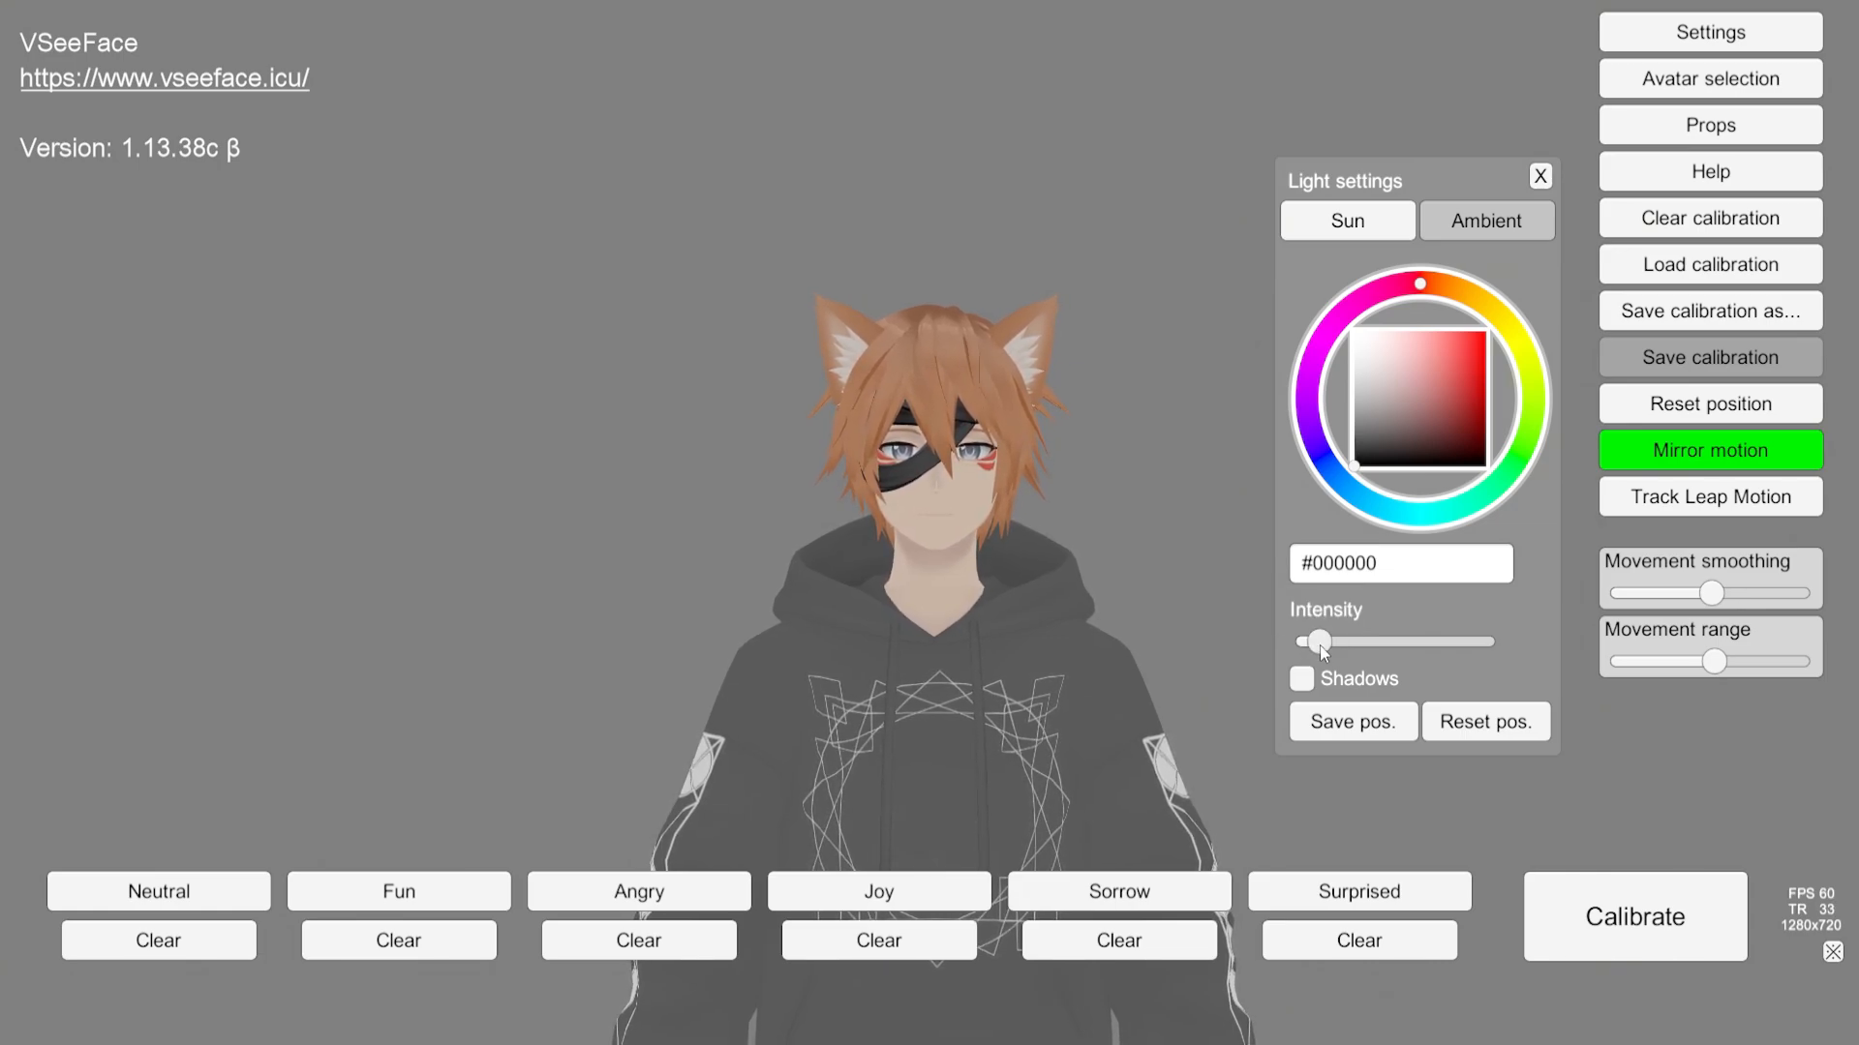
pyautogui.click(1318, 643)
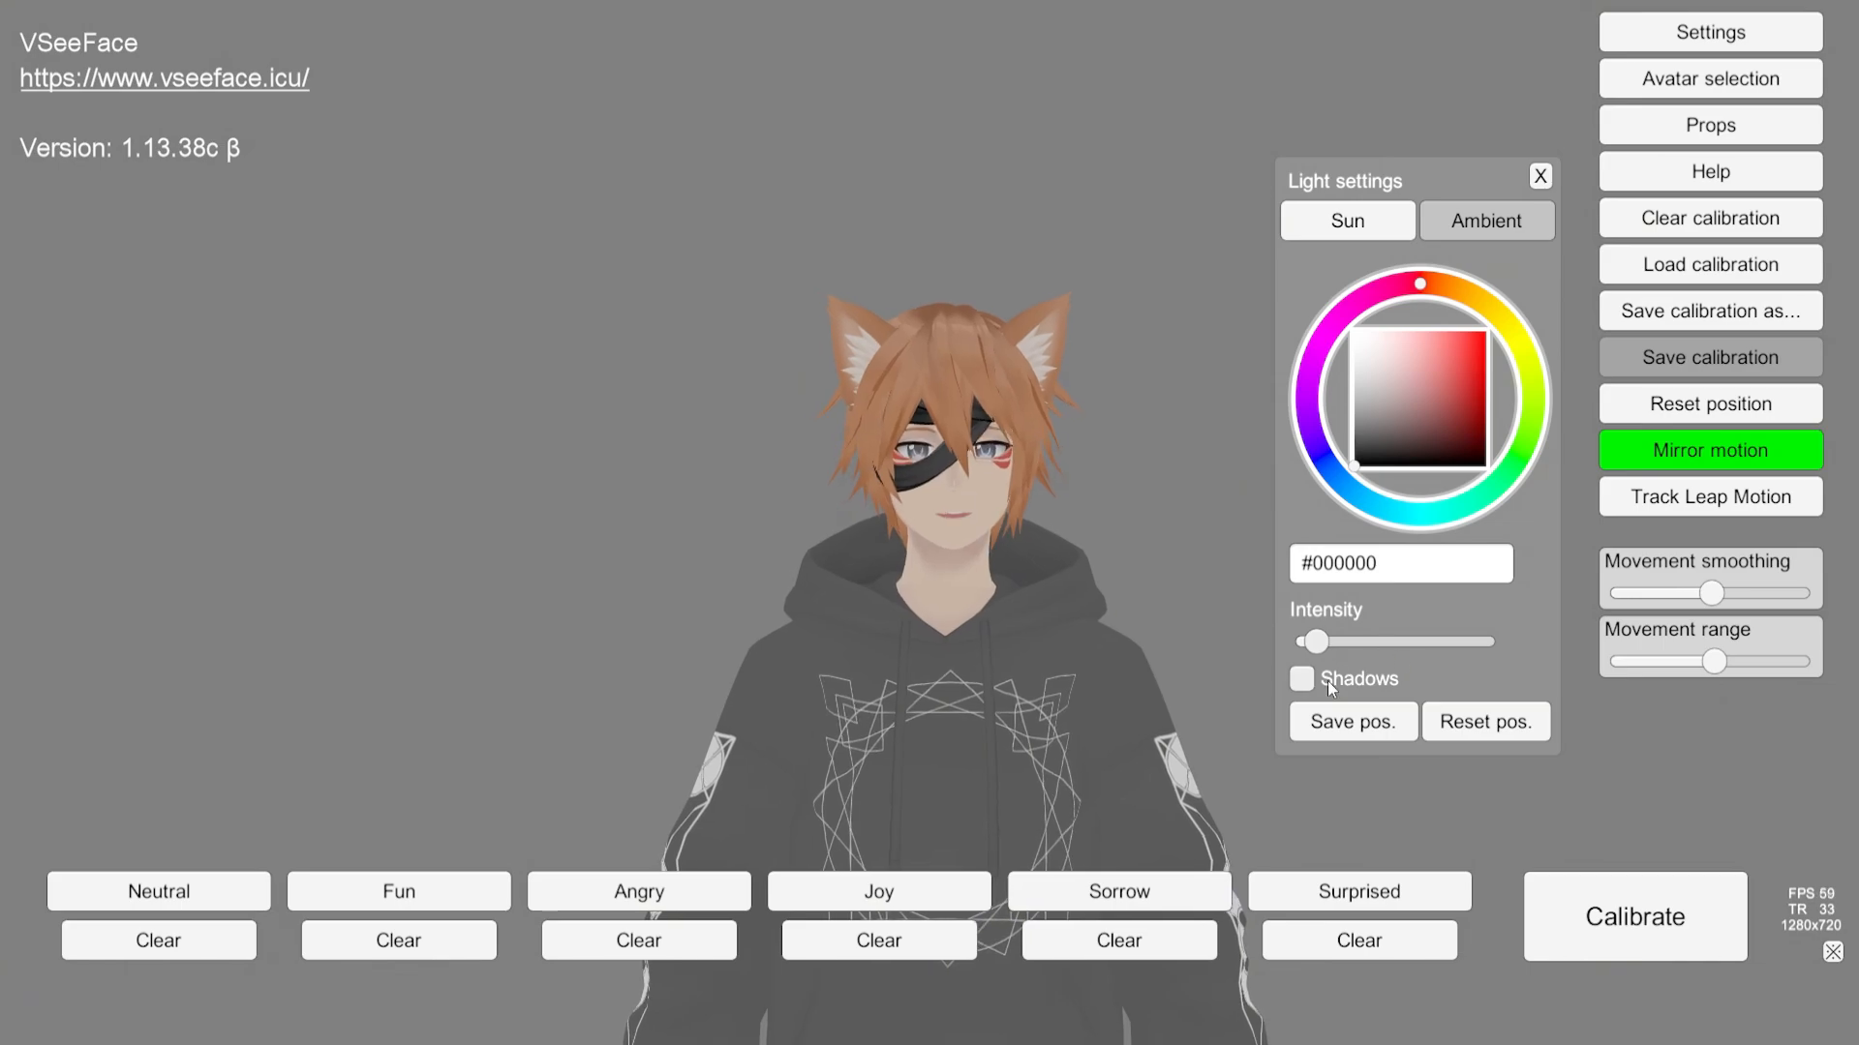
pyautogui.click(1303, 679)
pyautogui.click(1303, 680)
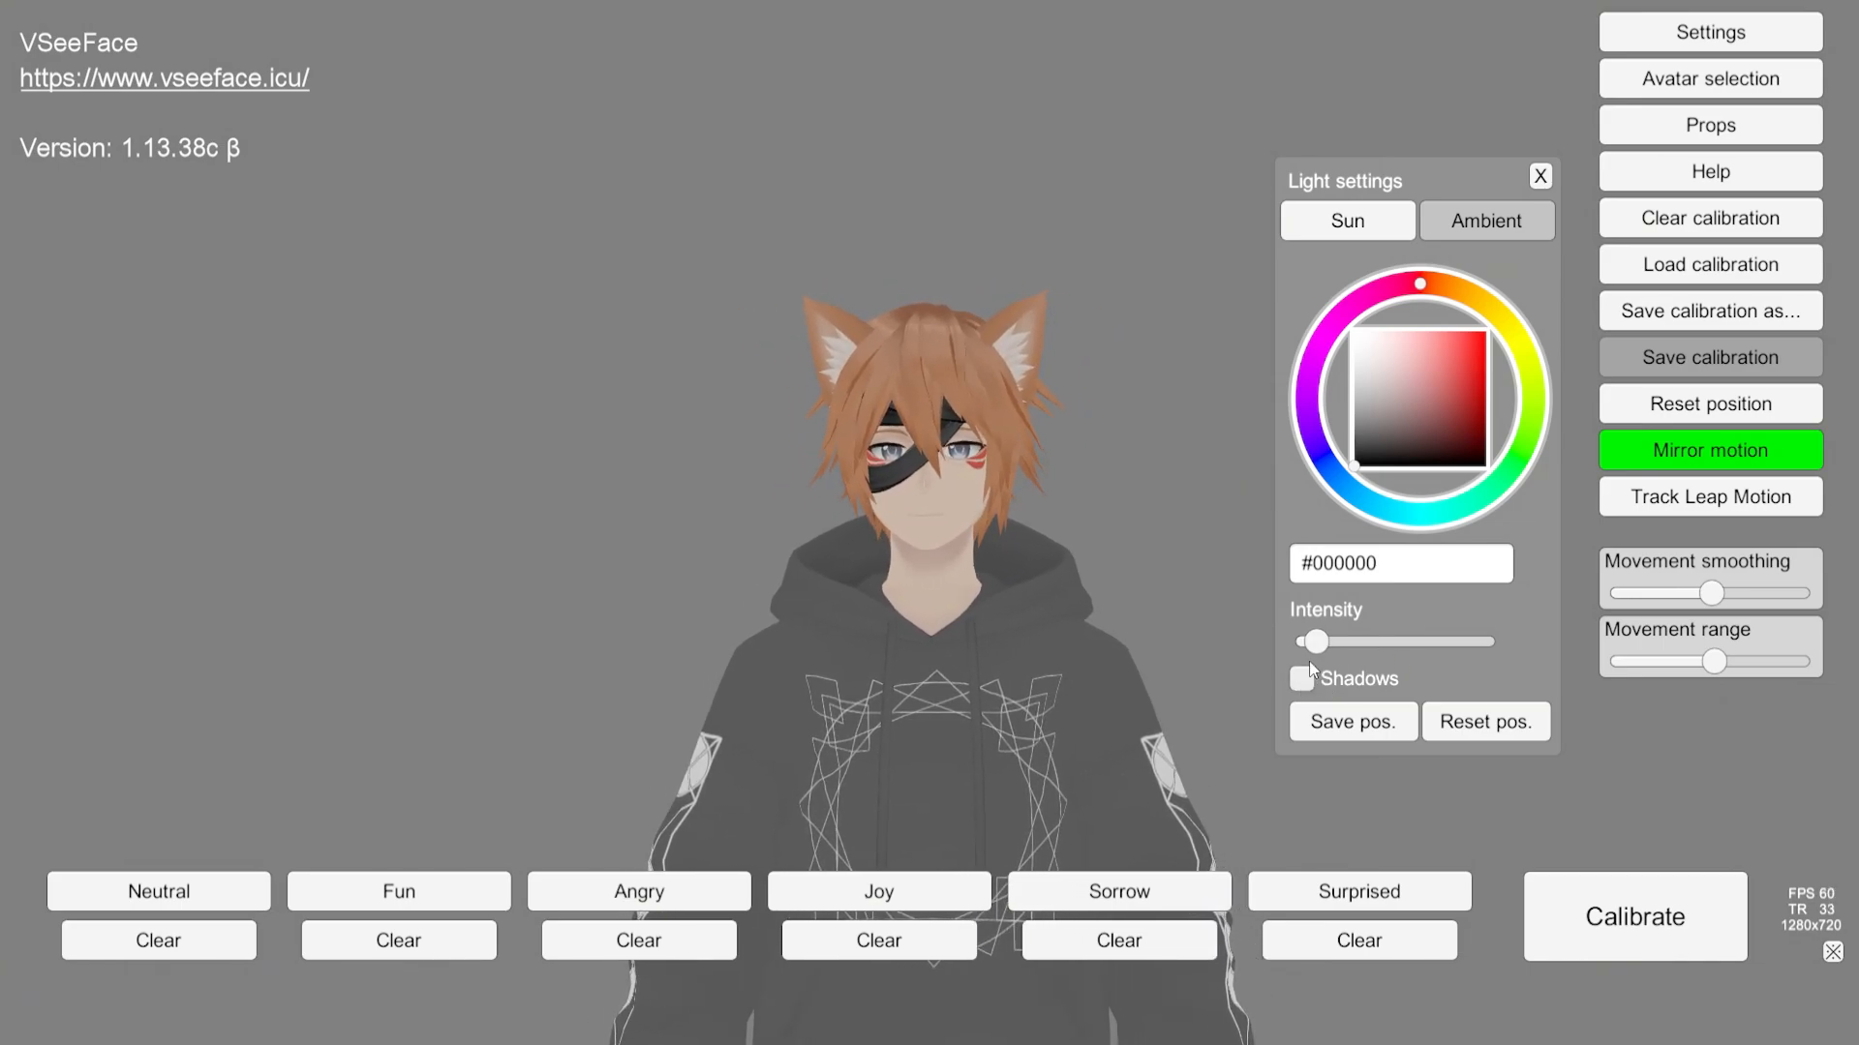
pyautogui.click(1463, 237)
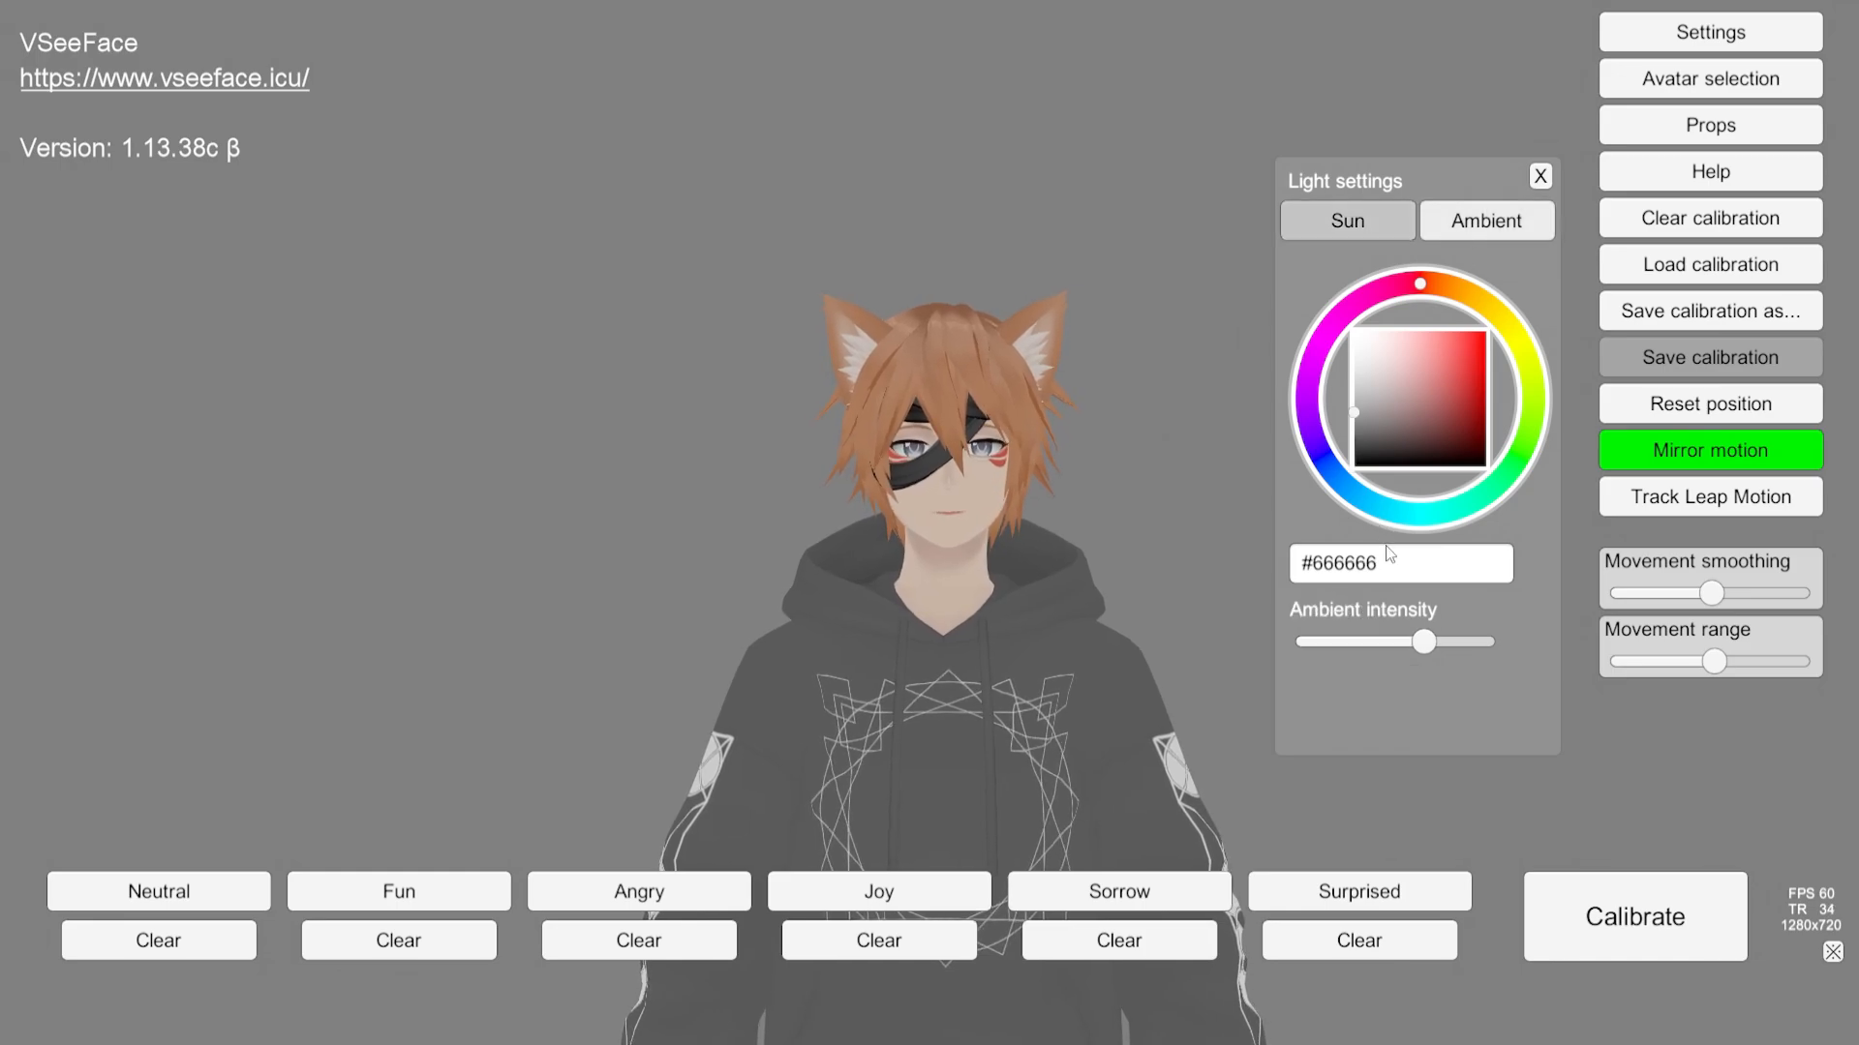
pyautogui.moveTo(1429, 642)
pyautogui.mouseDown()
pyautogui.moveTo(1487, 644)
pyautogui.moveTo(1380, 660)
pyautogui.moveTo(1429, 652)
pyautogui.mouseUp()
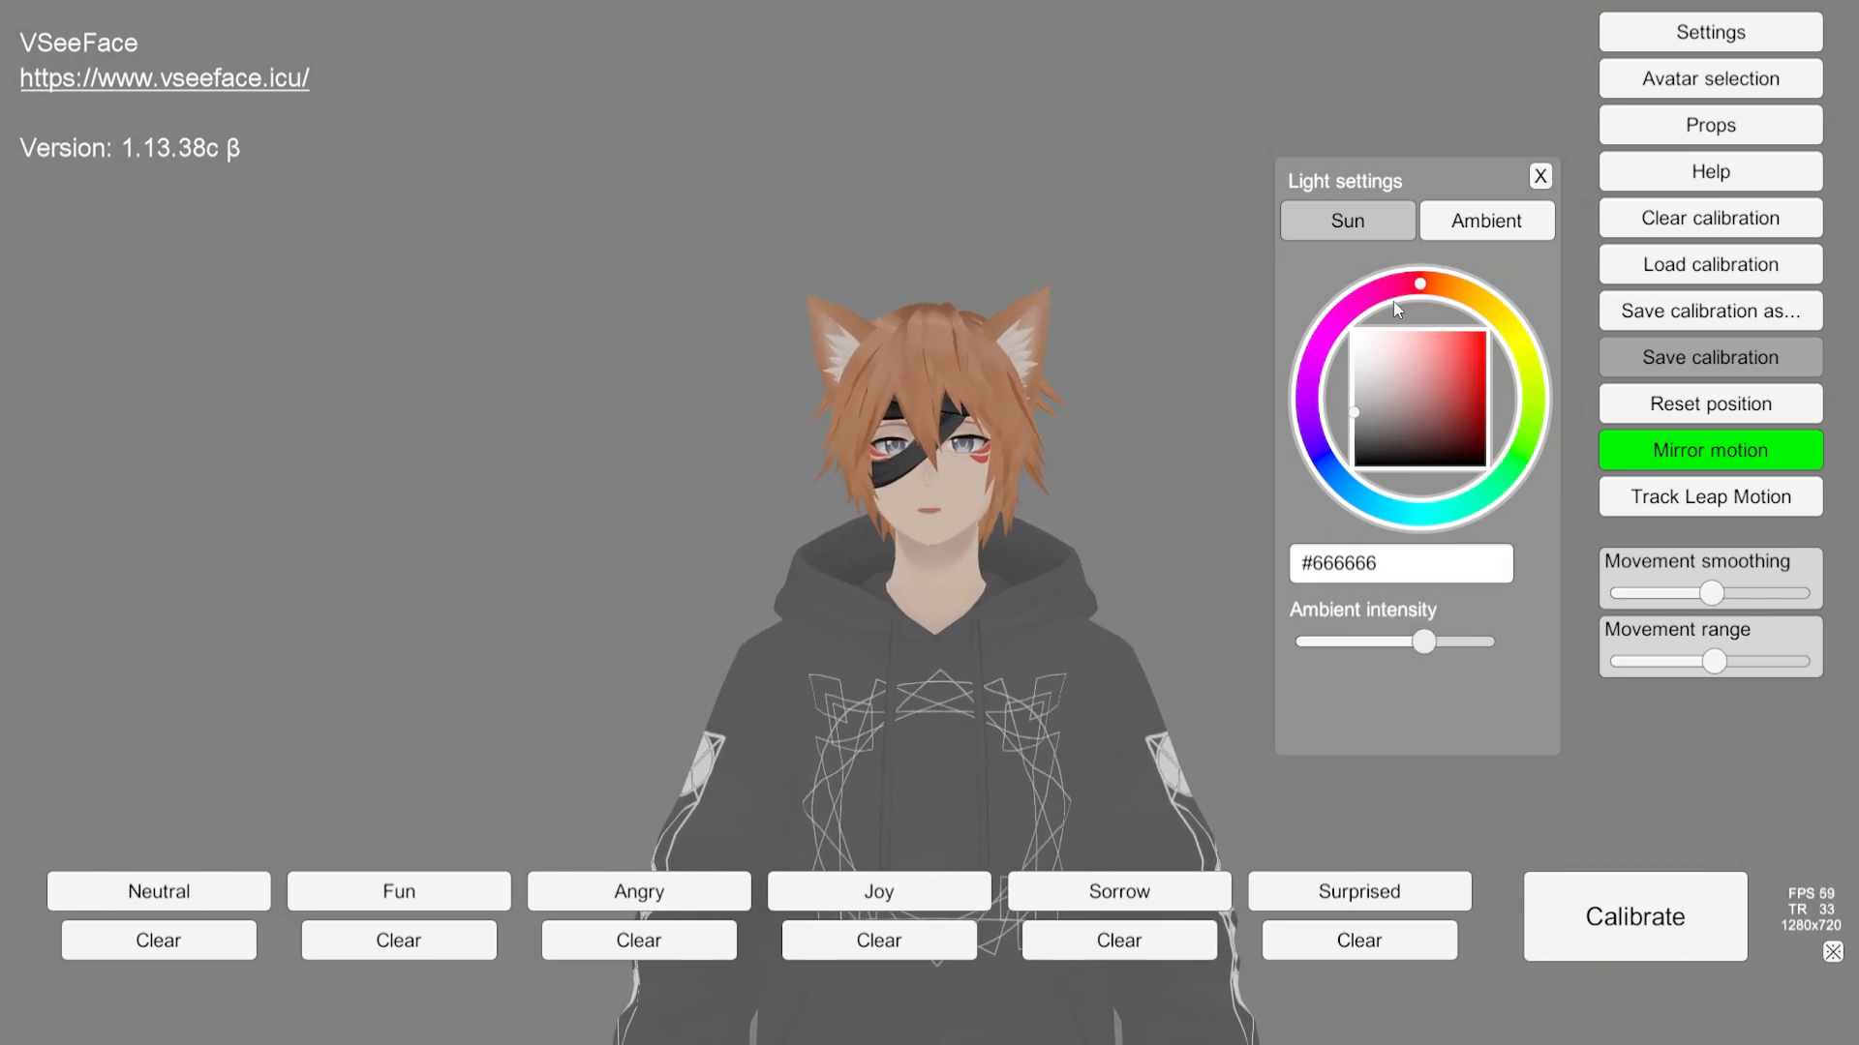
# Step: Close Light settings, open Effect settings and browse the Lens distortion, Chromatic aberration, Color, Grain, Halftone and Bloom categories
pyautogui.click(1541, 180)
pyautogui.click(1623, 32)
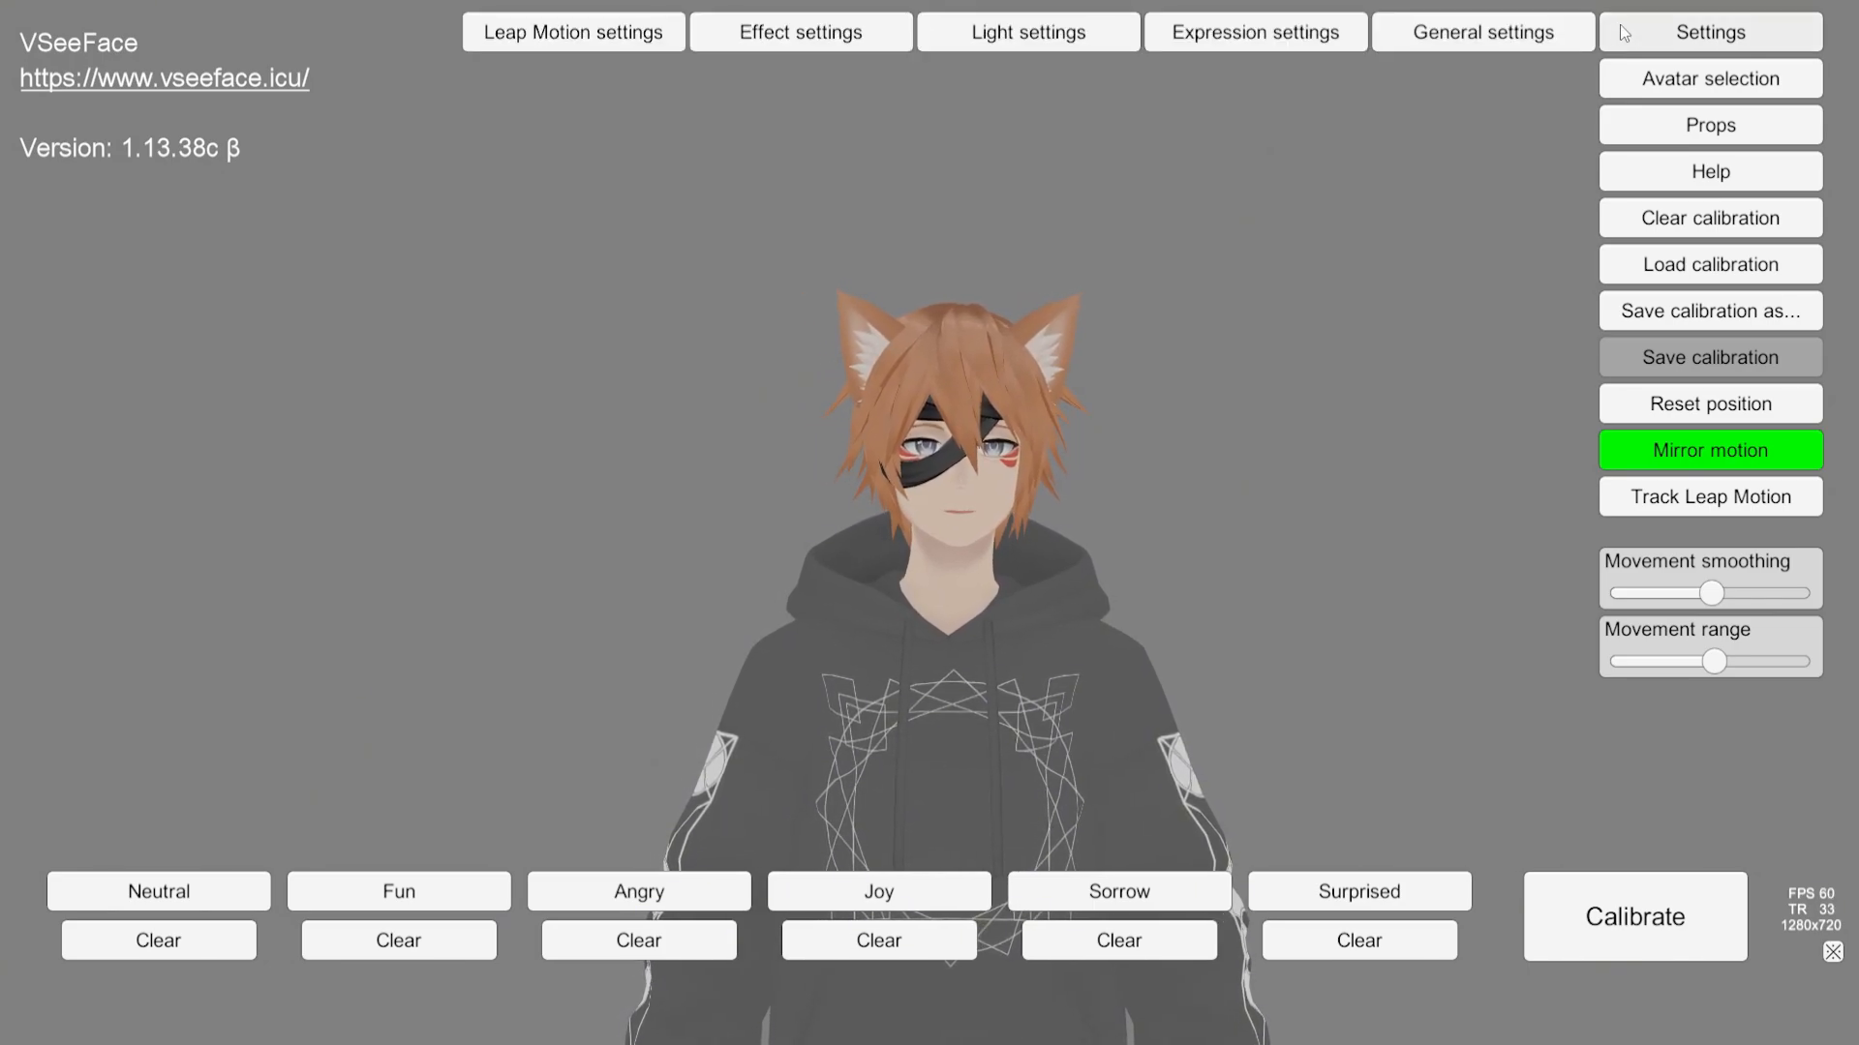
pyautogui.click(828, 36)
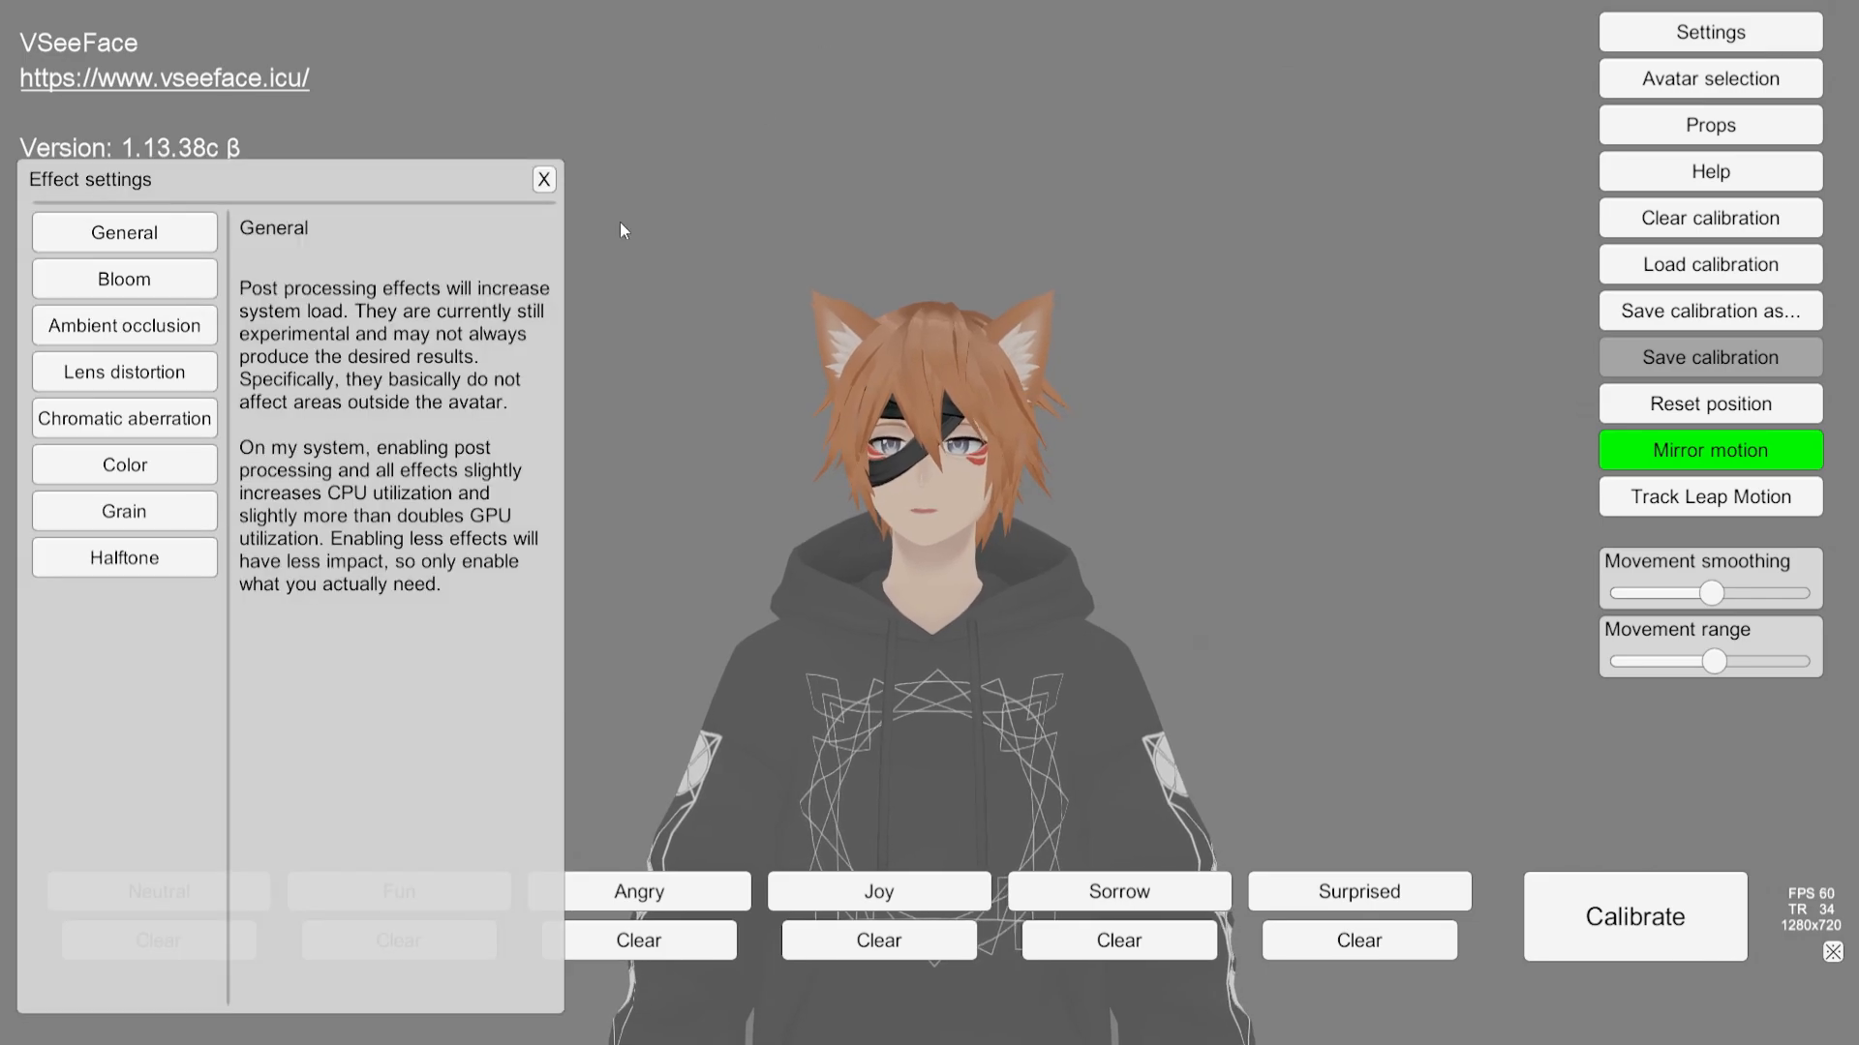
pyautogui.click(90, 382)
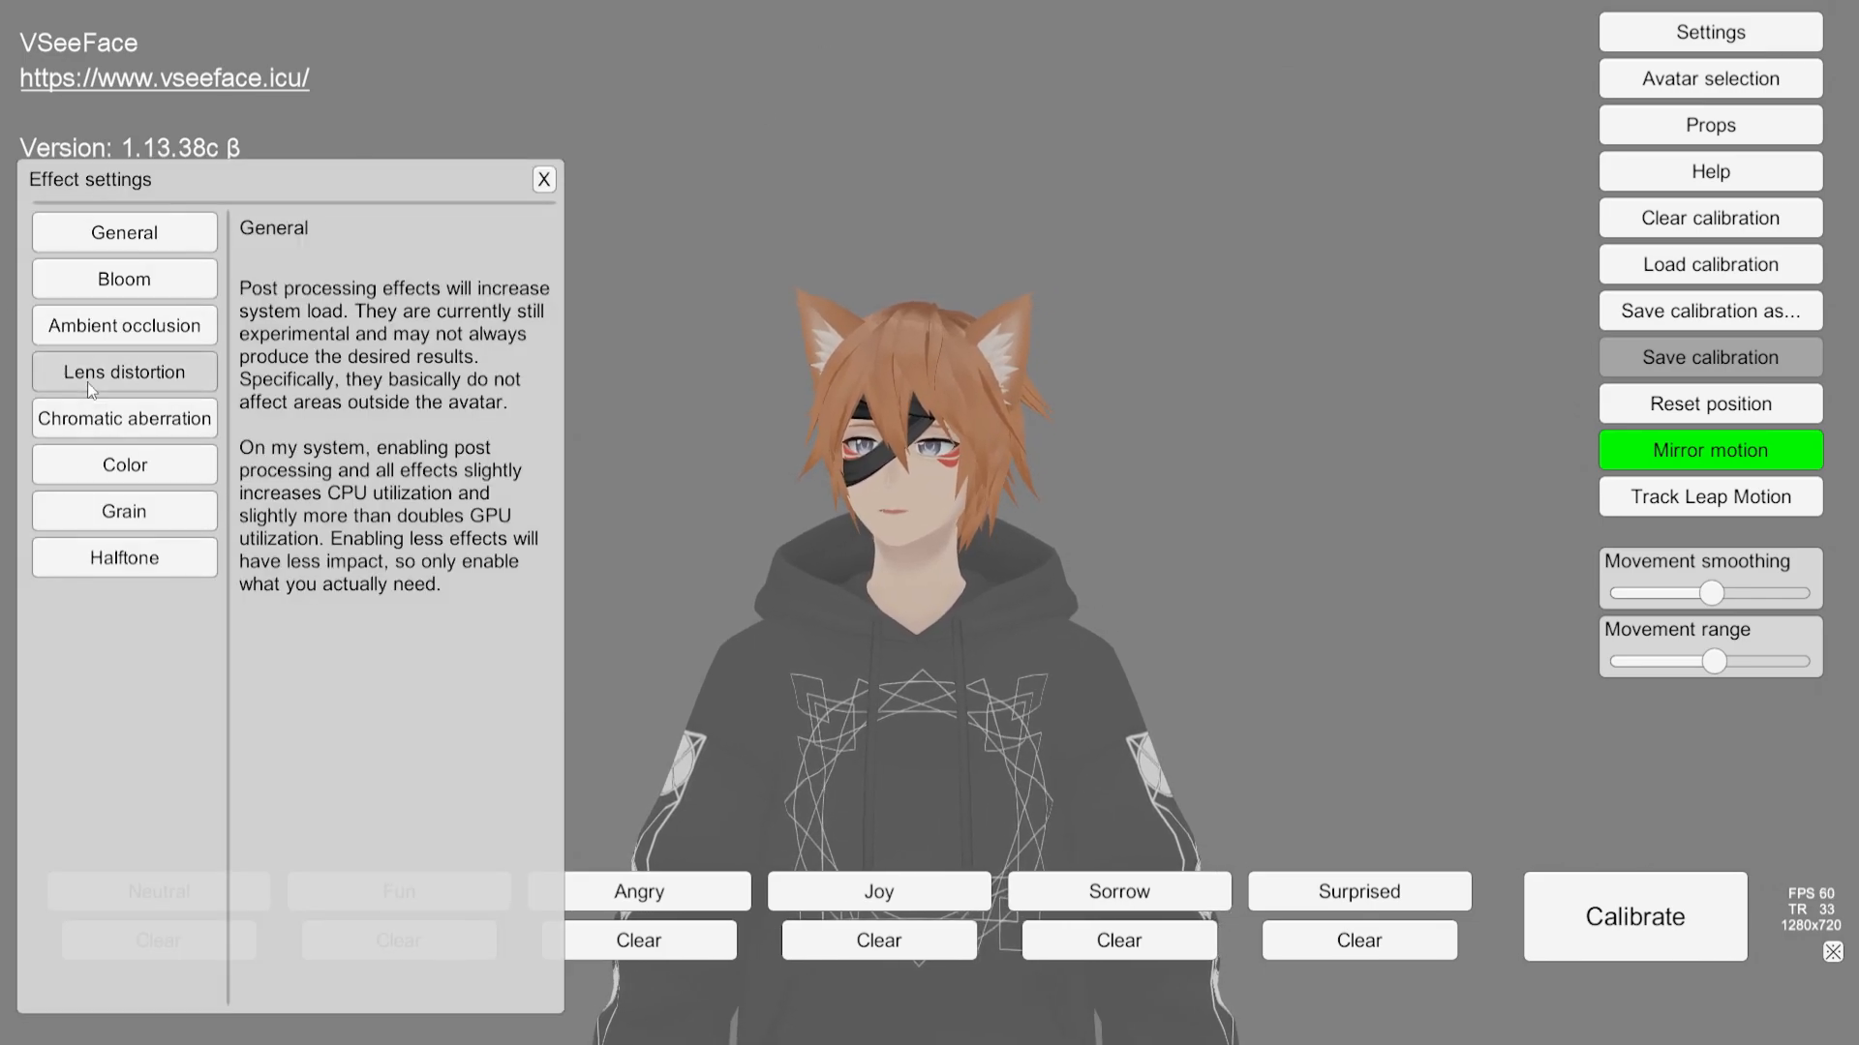
pyautogui.click(101, 427)
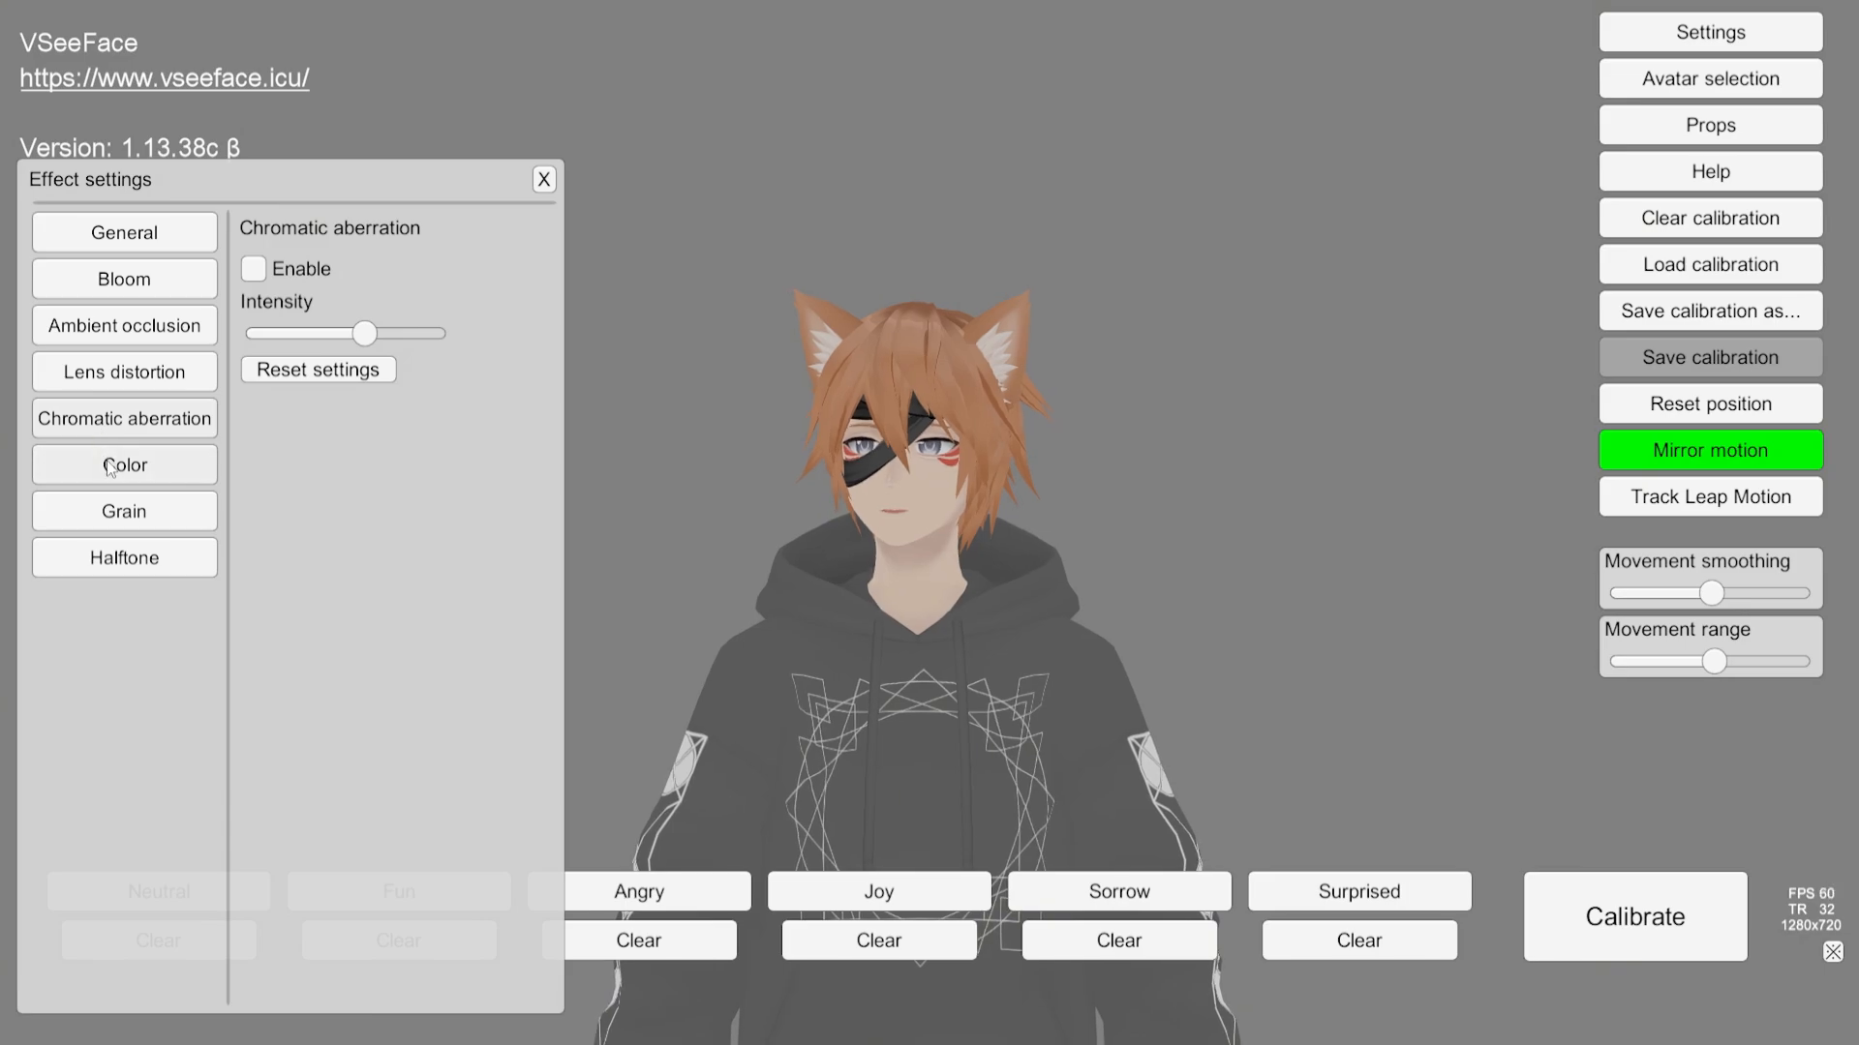
pyautogui.click(109, 468)
pyautogui.click(116, 513)
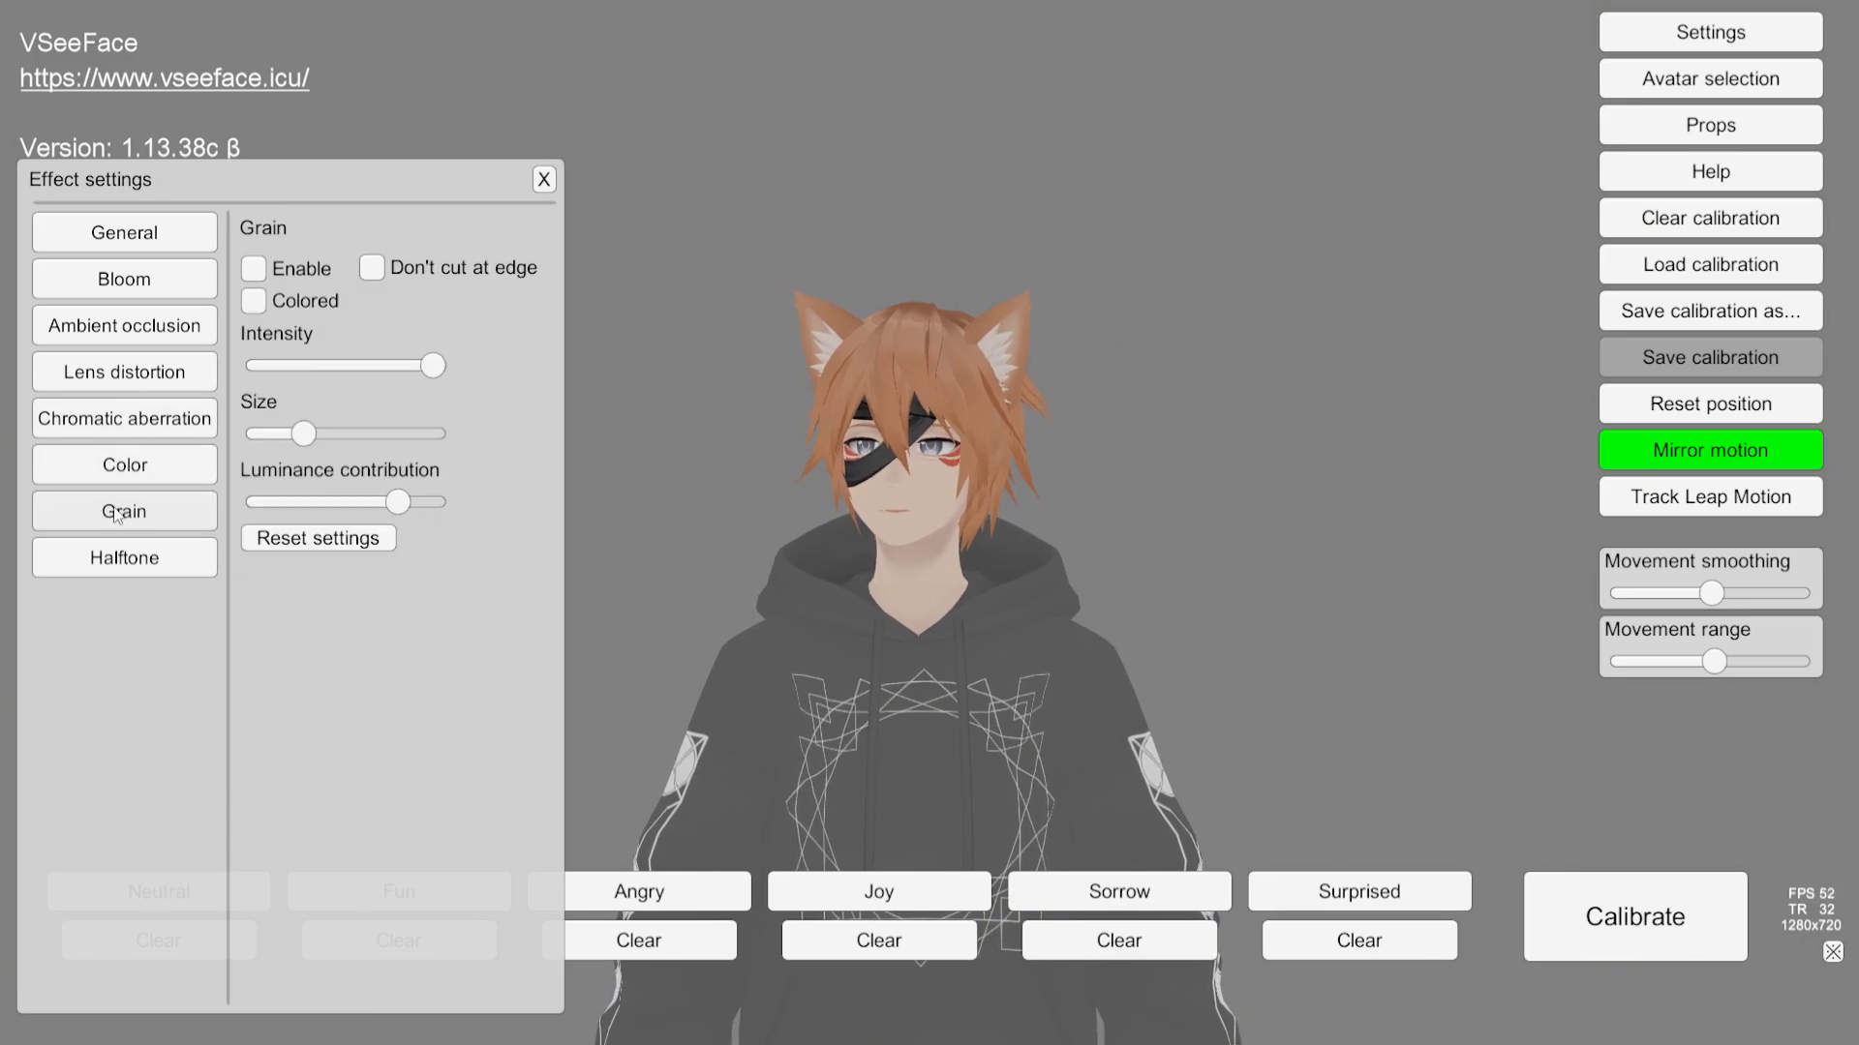
pyautogui.click(132, 560)
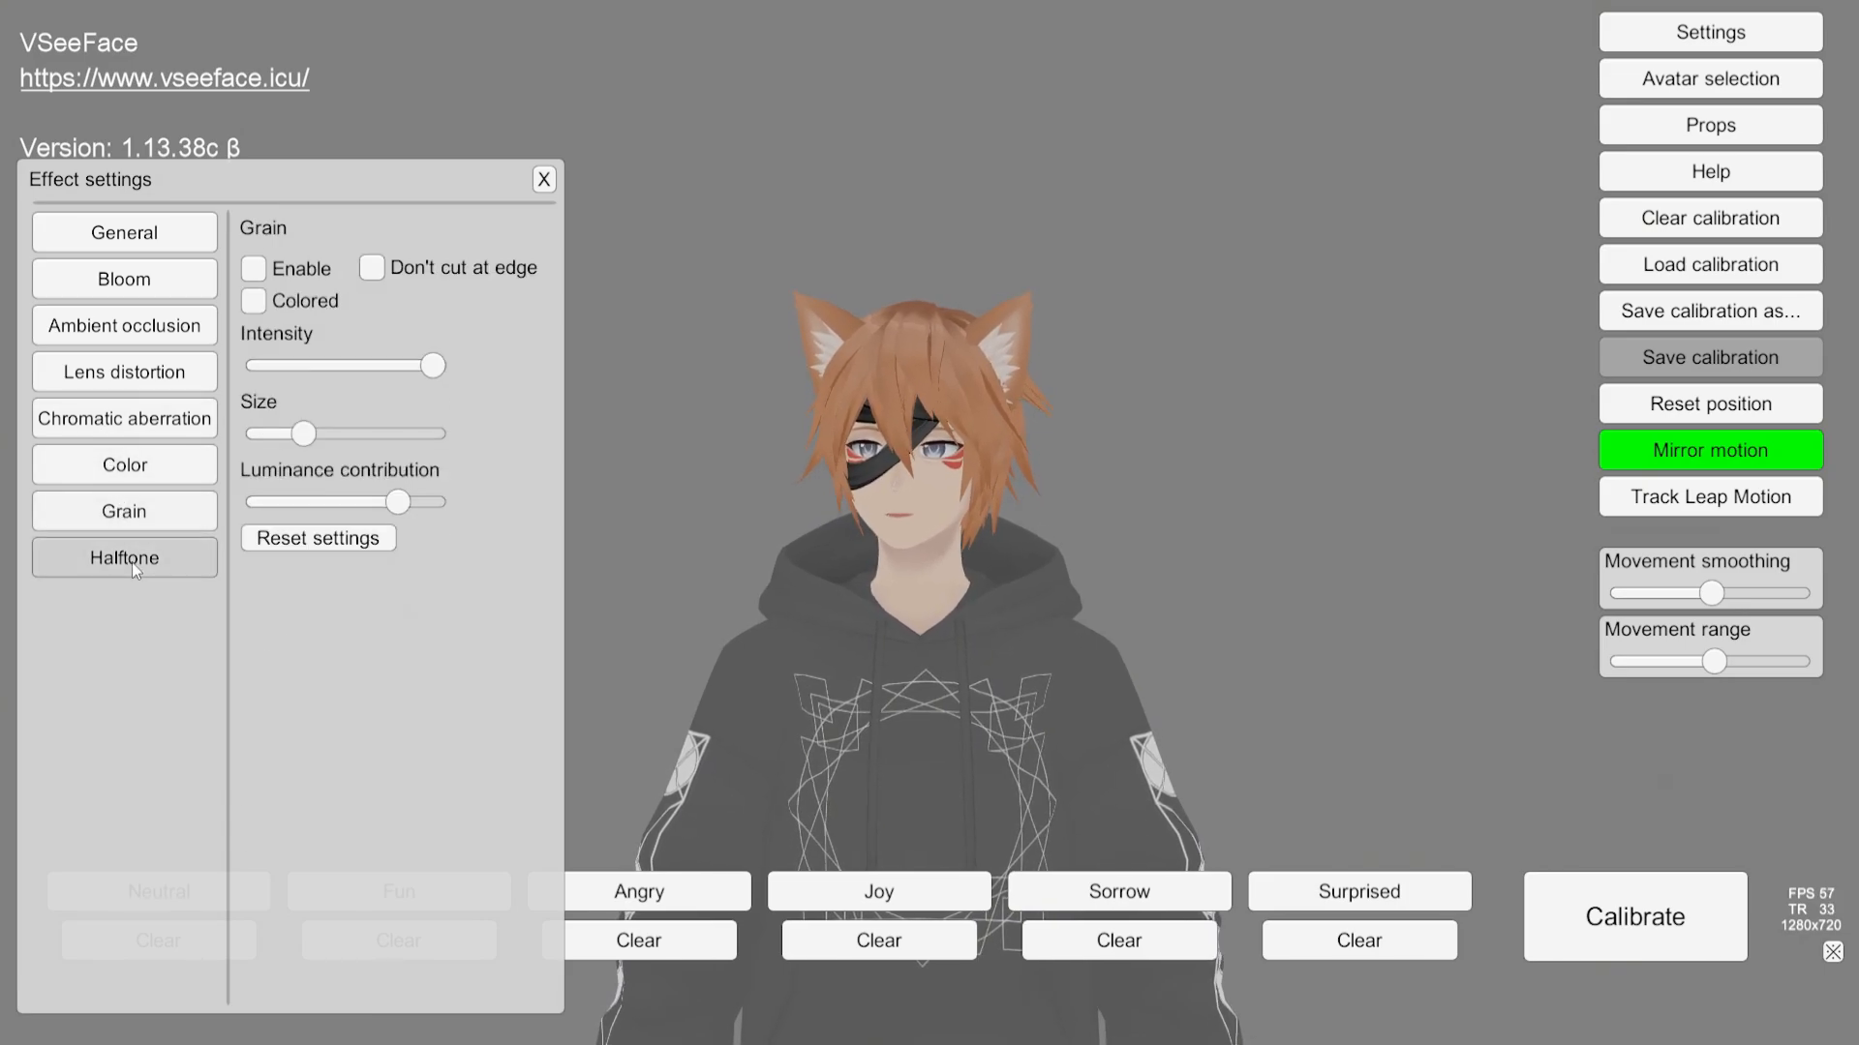
pyautogui.click(112, 241)
pyautogui.click(131, 278)
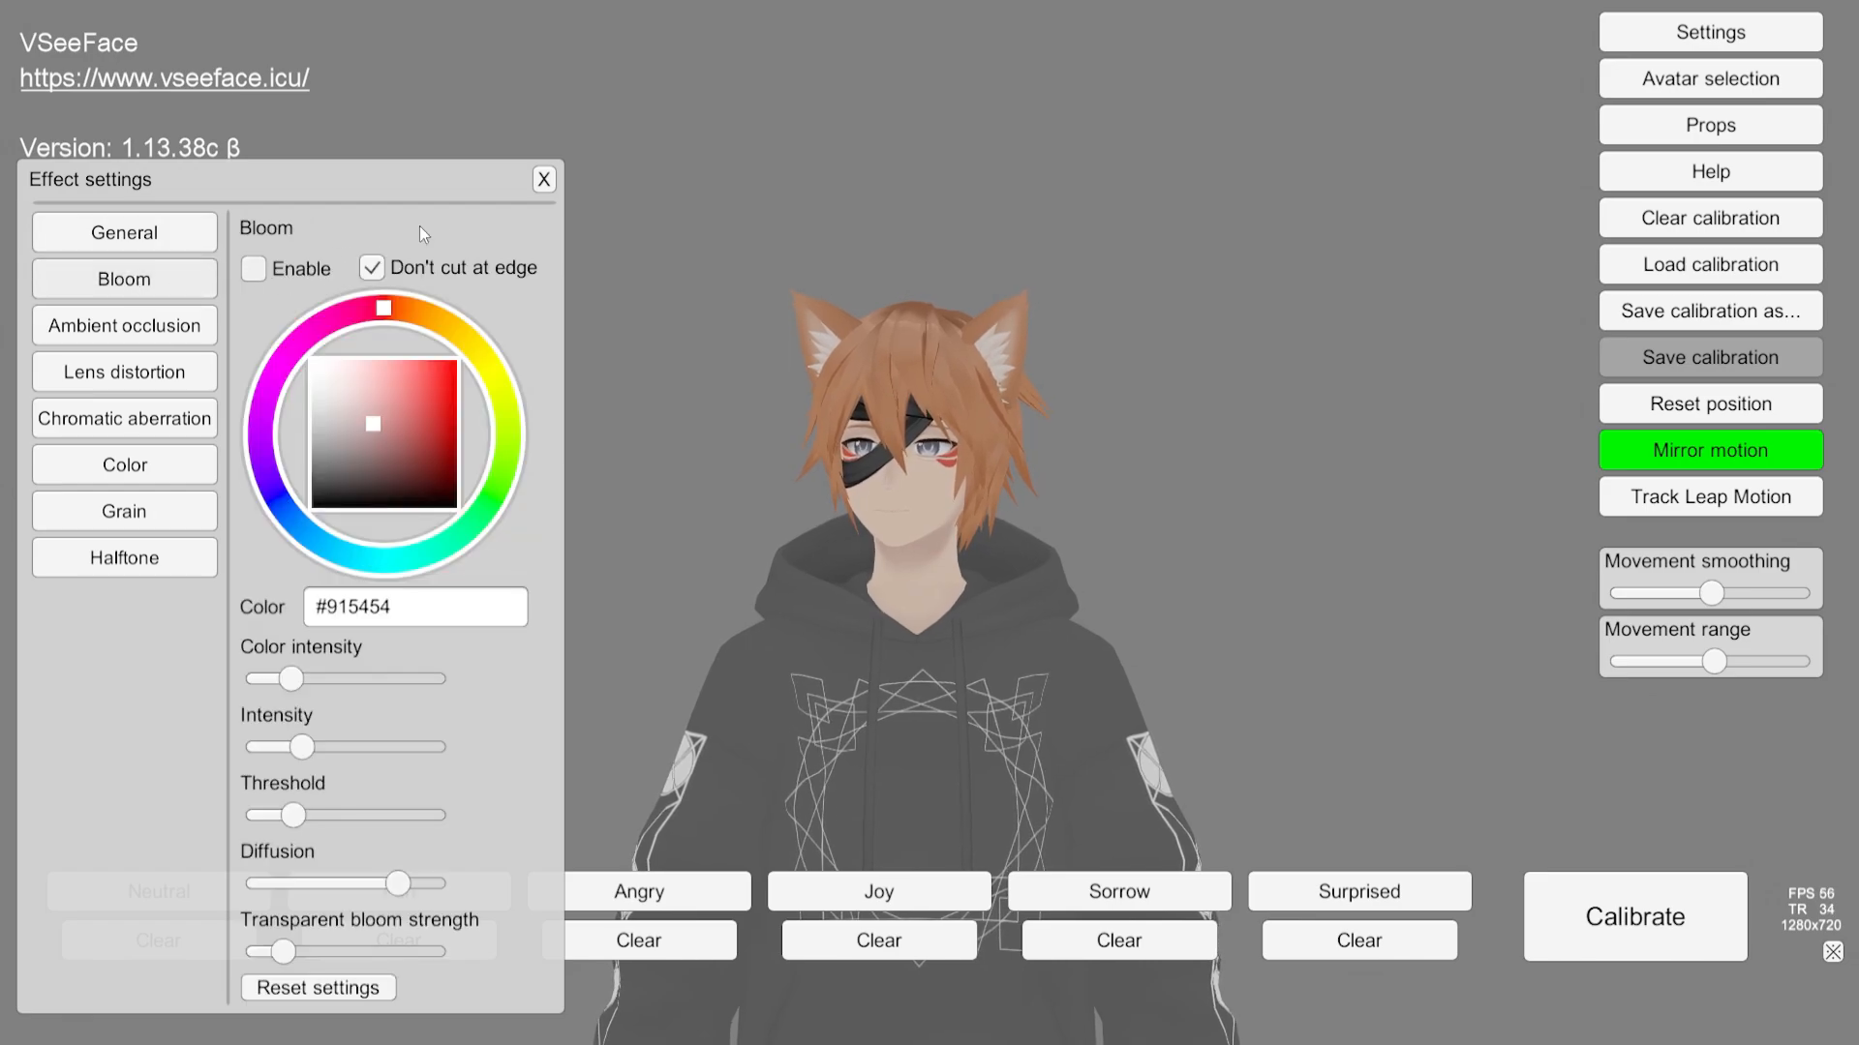
pyautogui.click(549, 177)
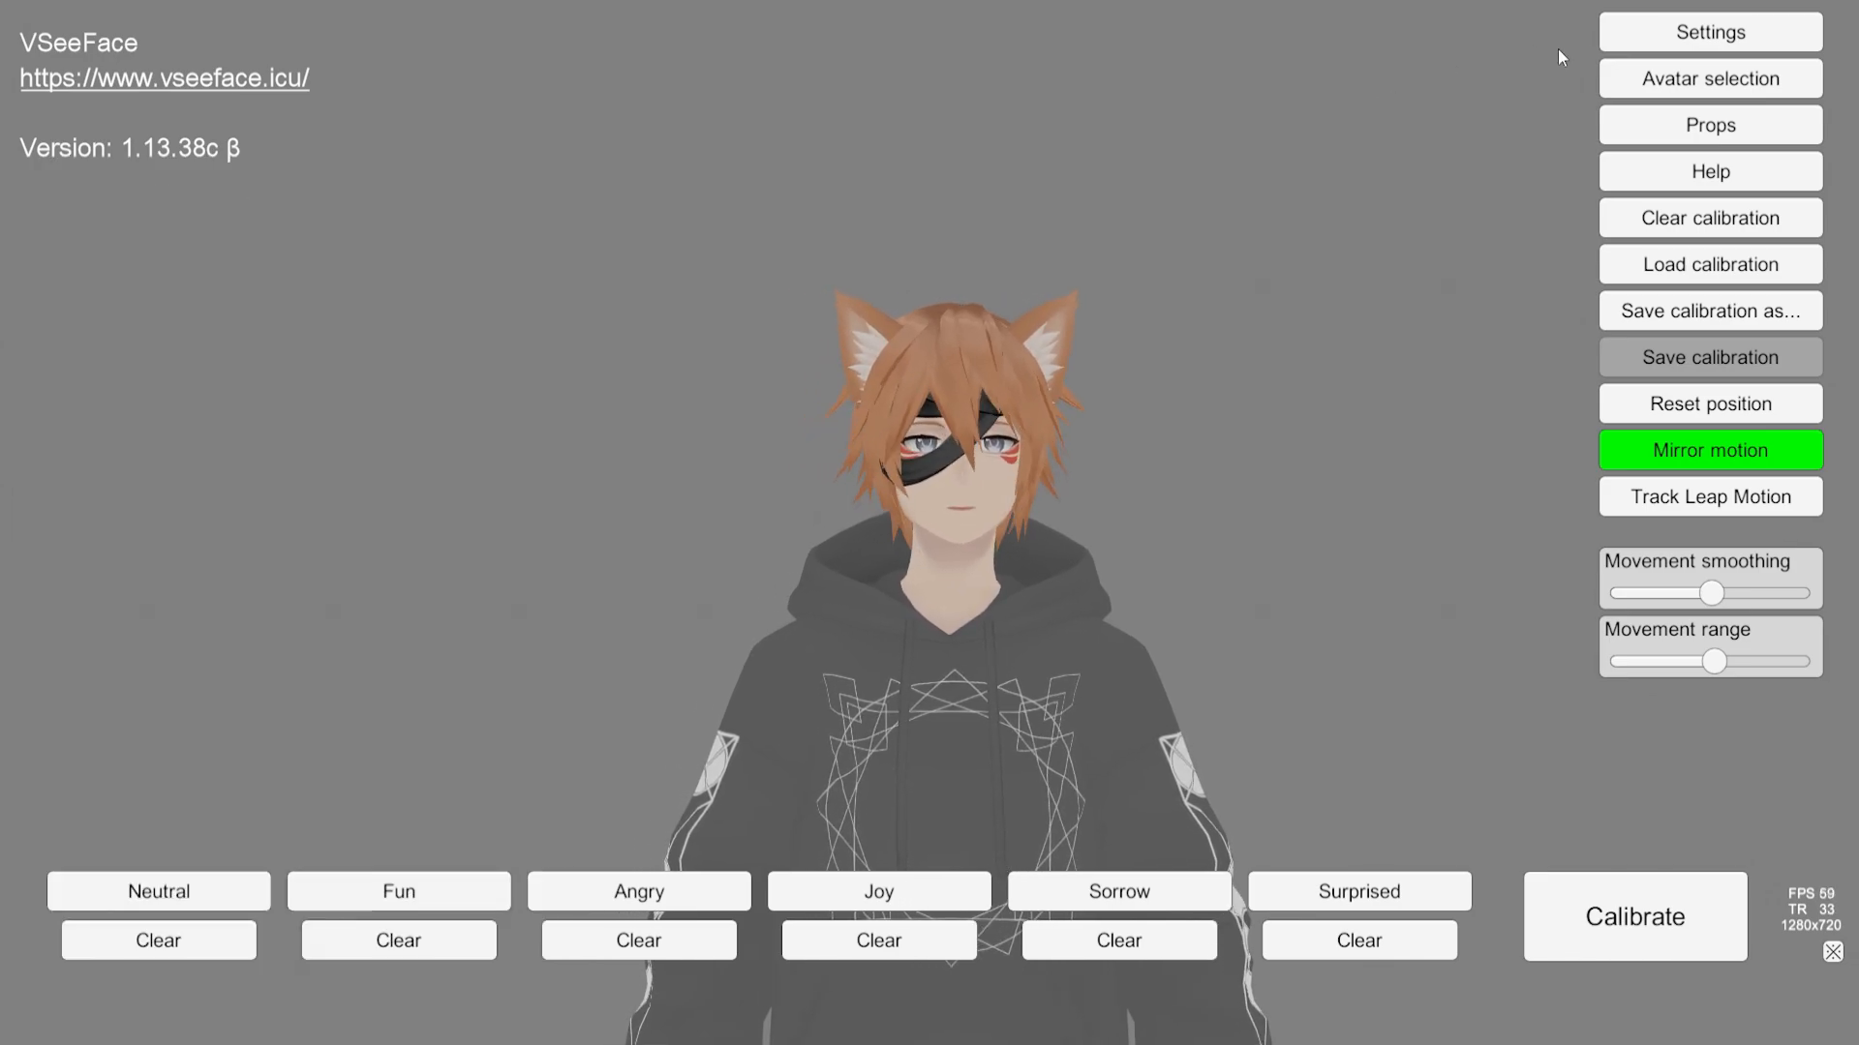
# Step: Open the Leap Motion settings to review their sliders and options, then close the panel
pyautogui.click(1626, 36)
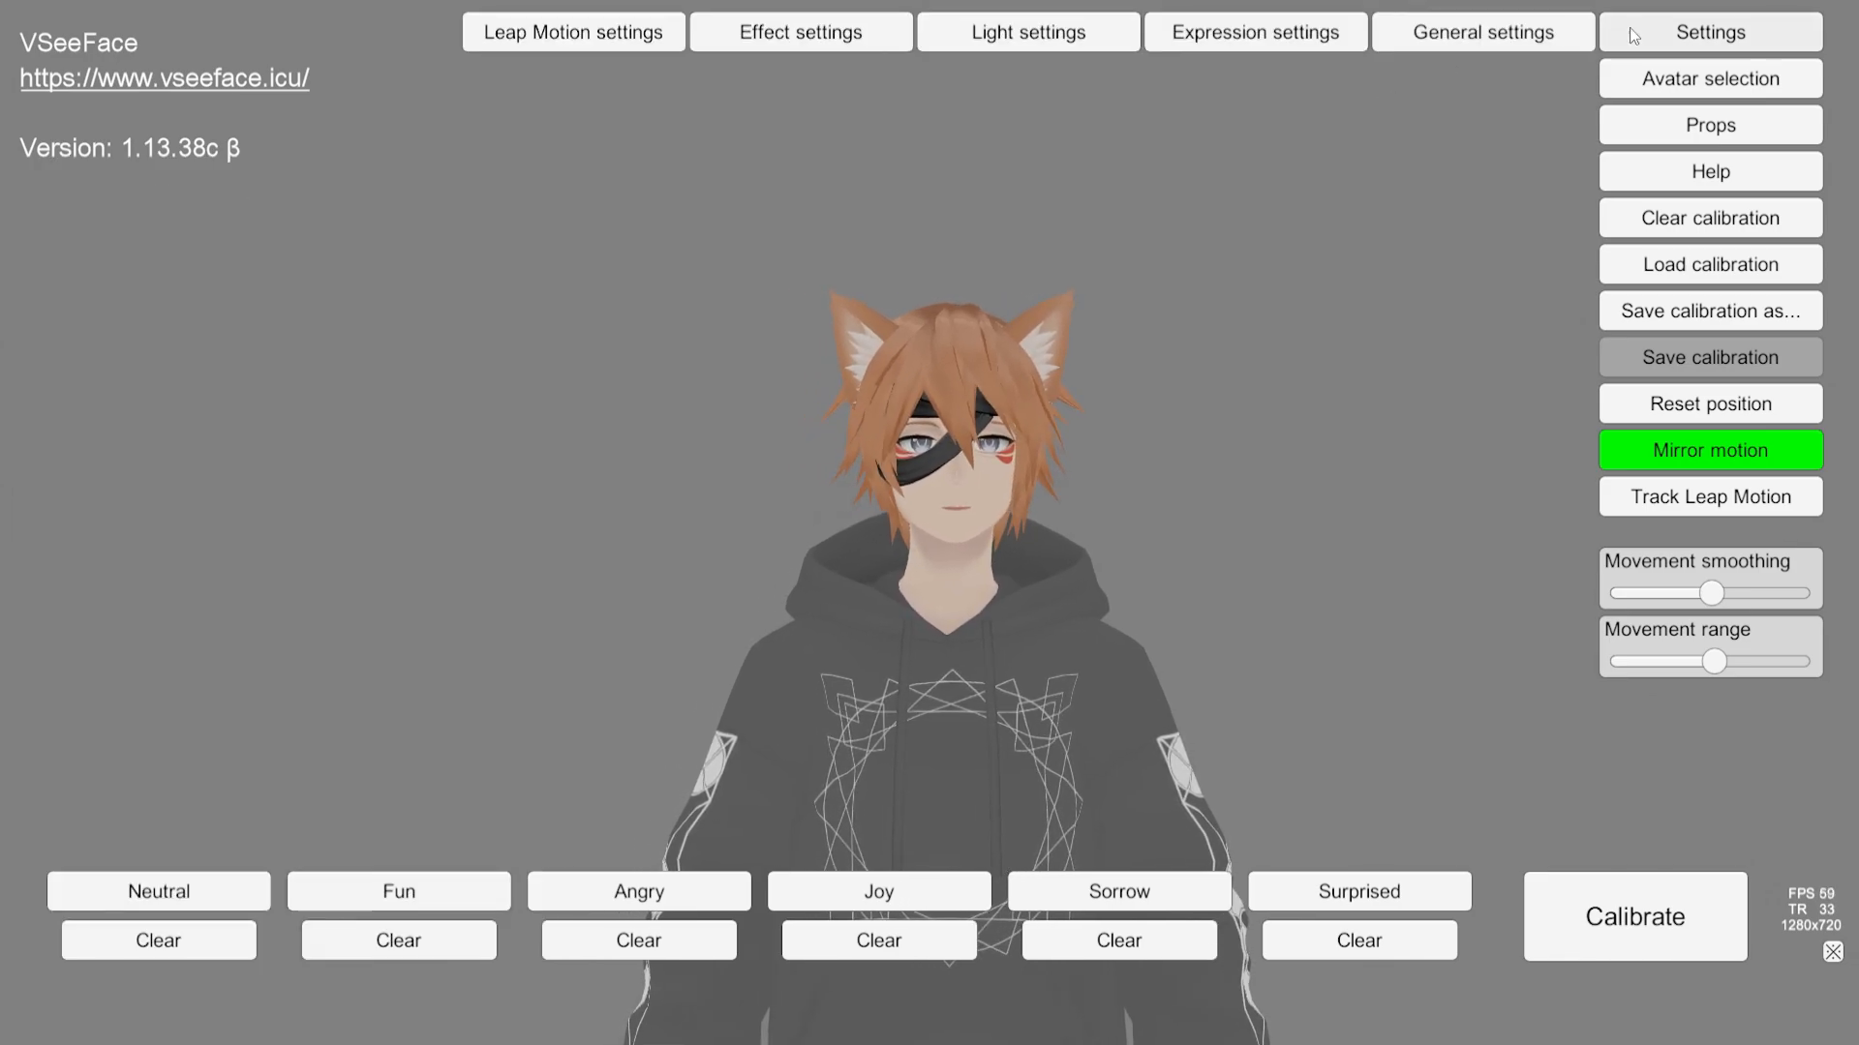
pyautogui.click(558, 46)
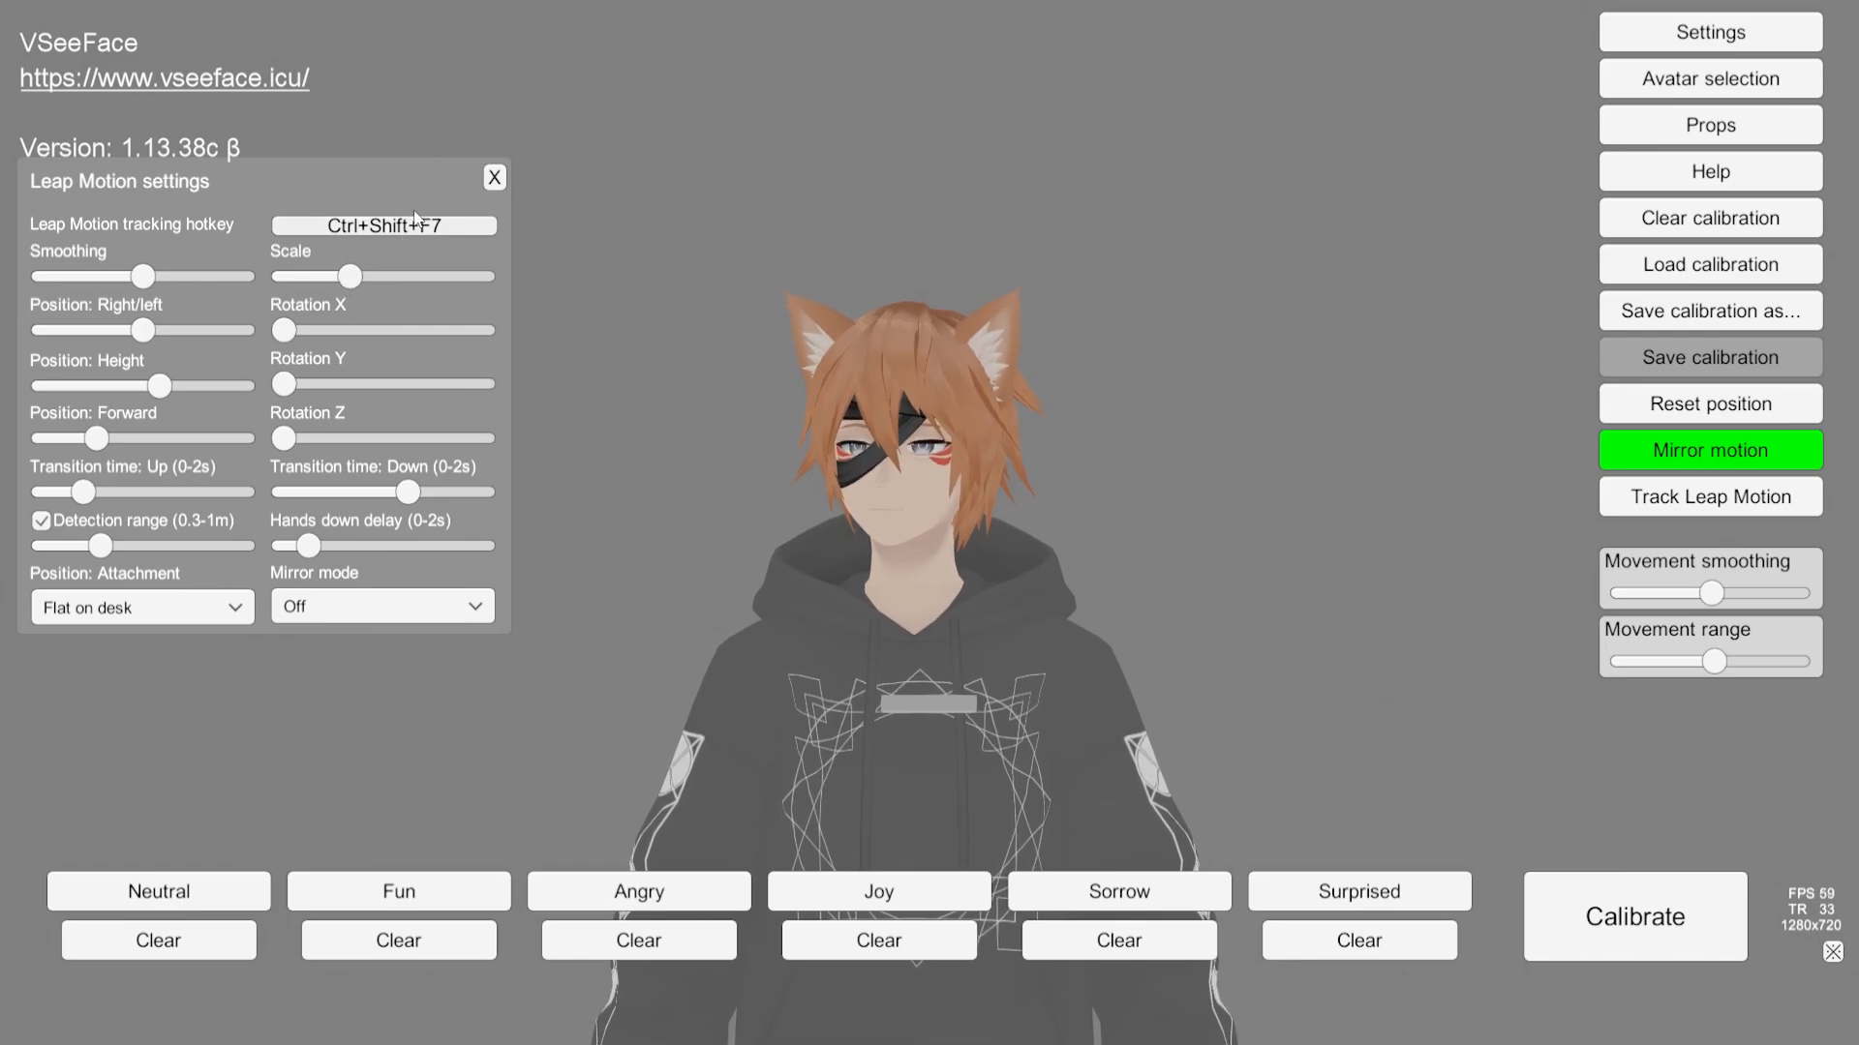
pyautogui.click(496, 180)
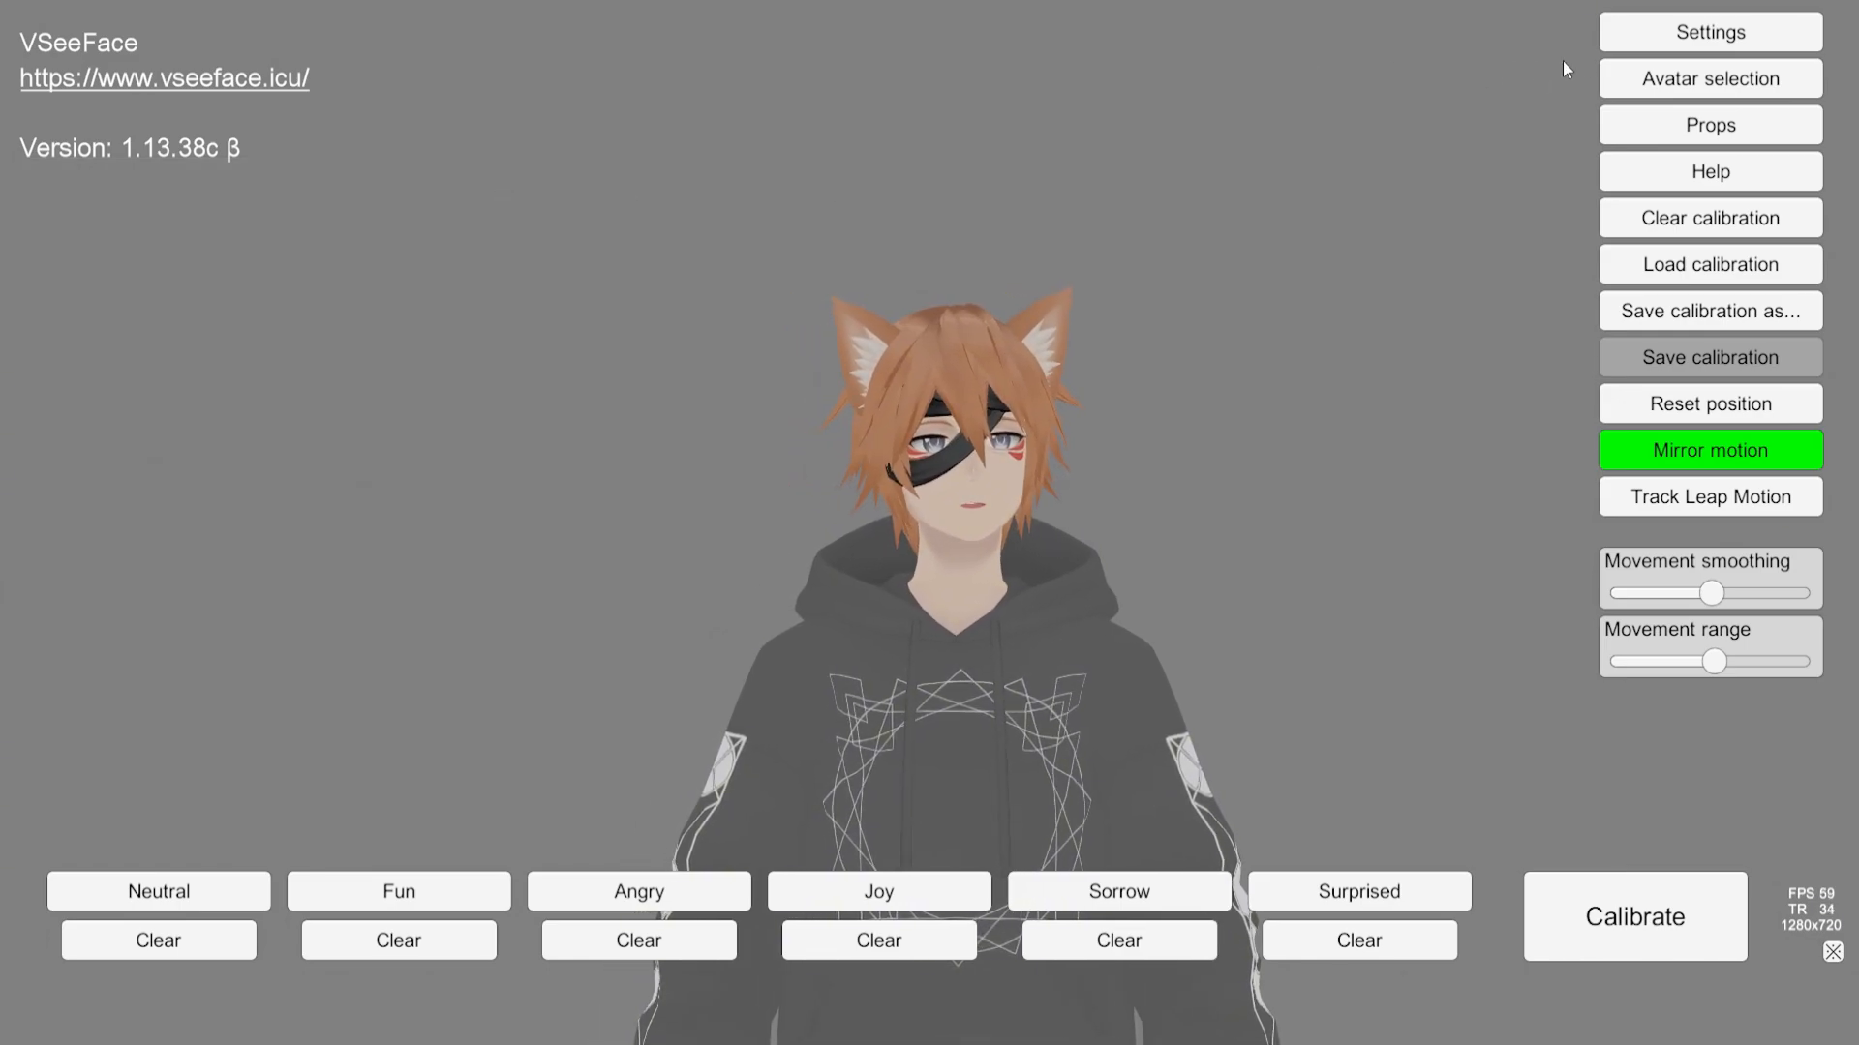
# Step: Open General settings and scroll through the advanced, graphics and tracking options back to the top, then close it
pyautogui.moveTo(1632, 33)
pyautogui.click(1476, 32)
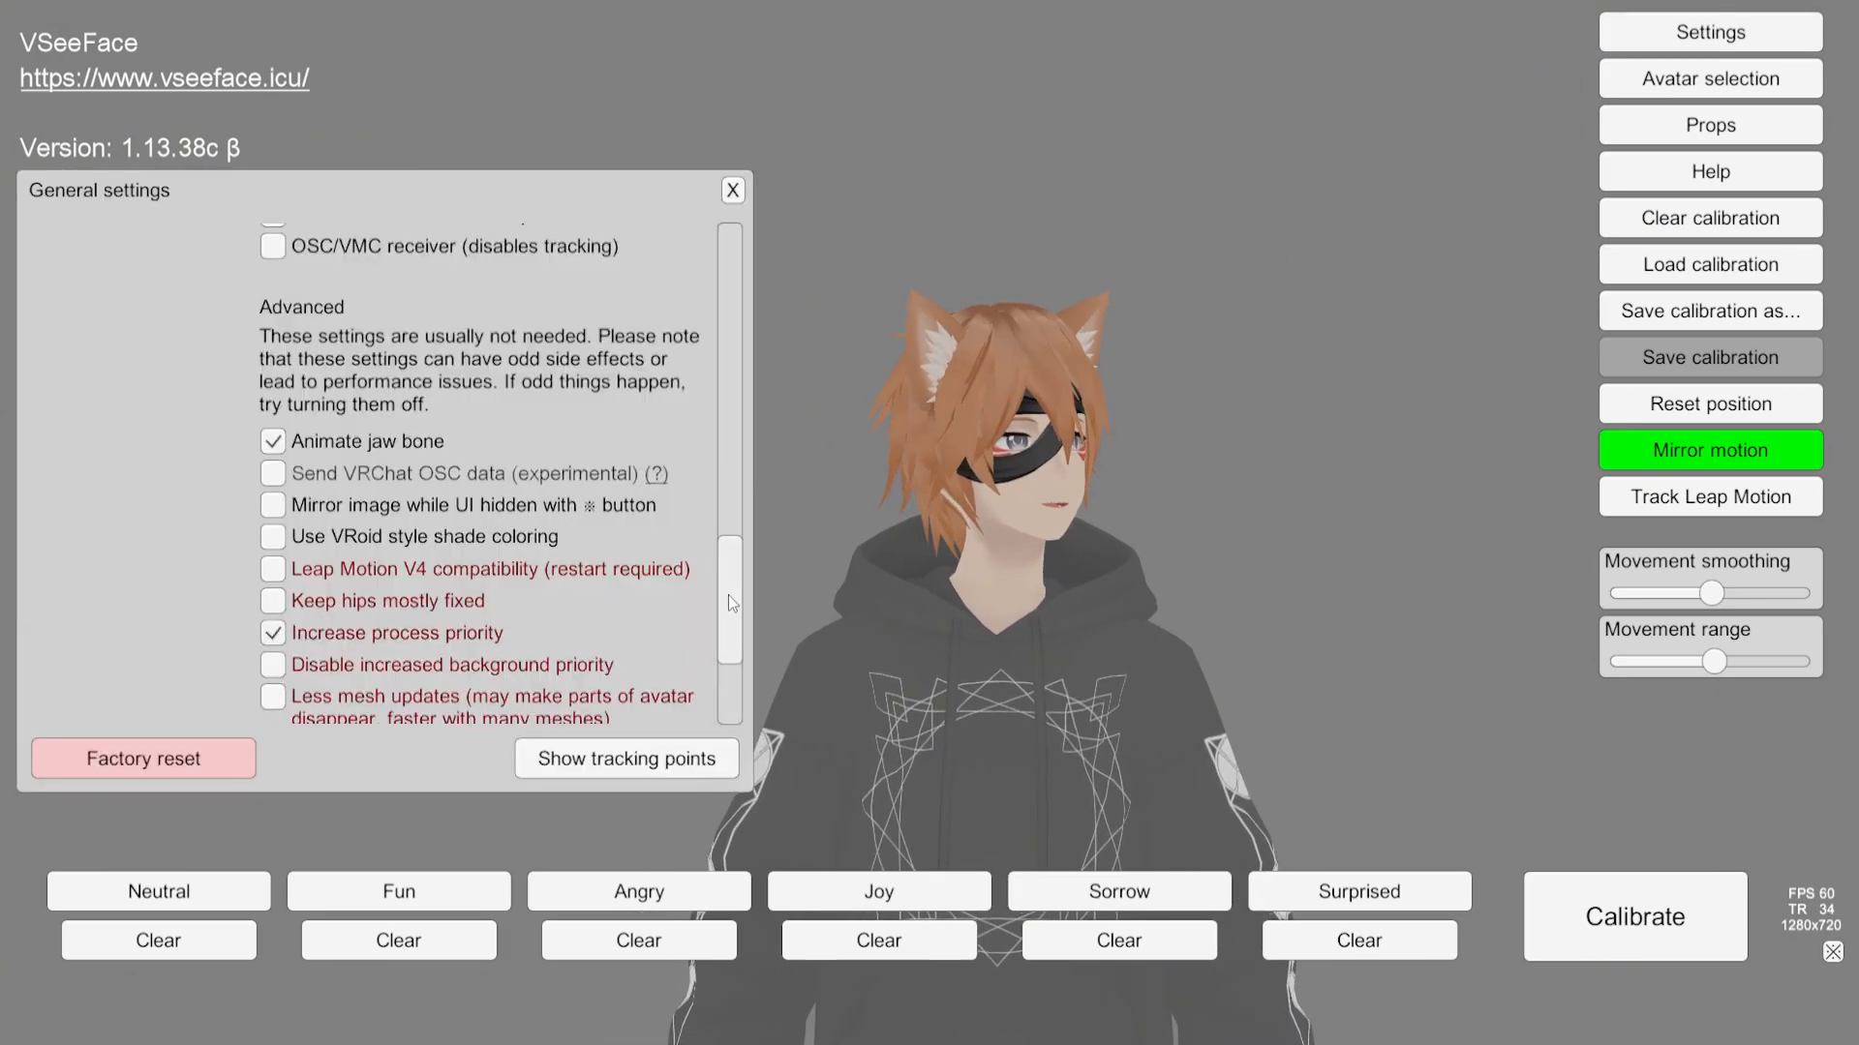
pyautogui.moveTo(724, 602); pyautogui.dragTo(717, 666)
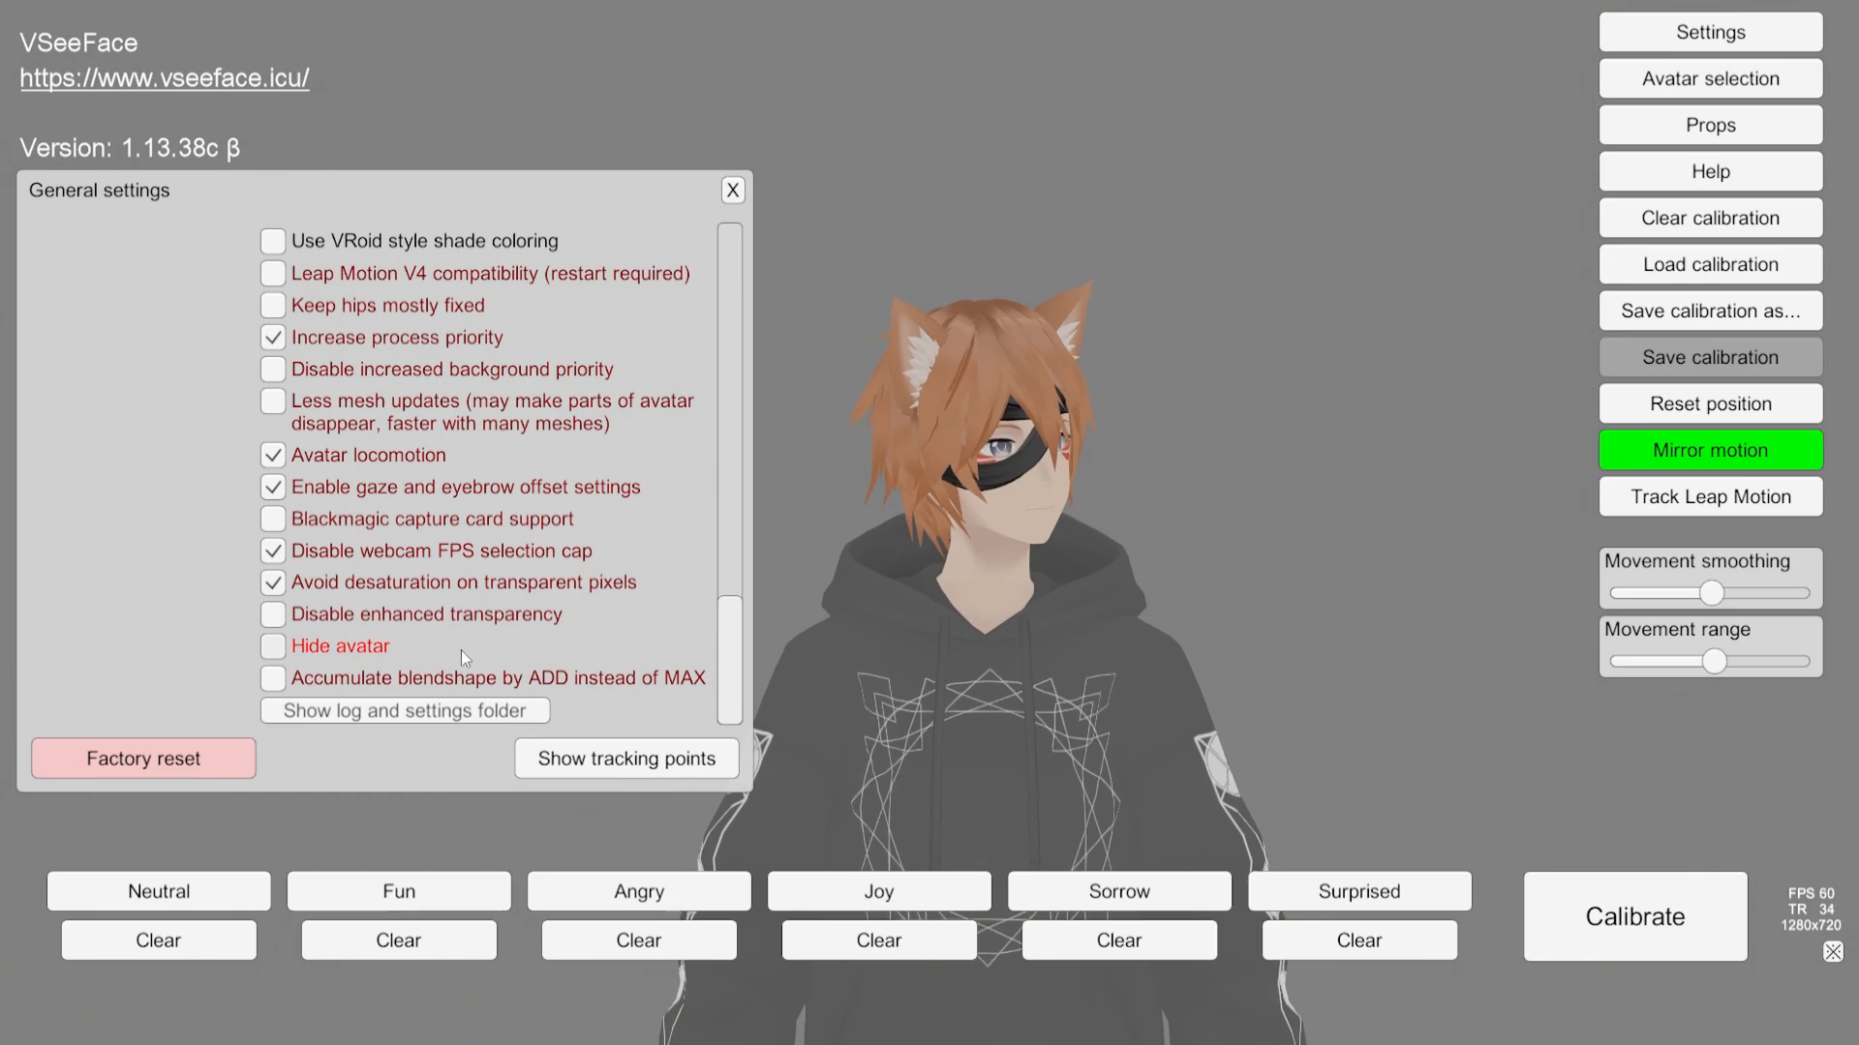
pyautogui.scroll(2, 461, 650)
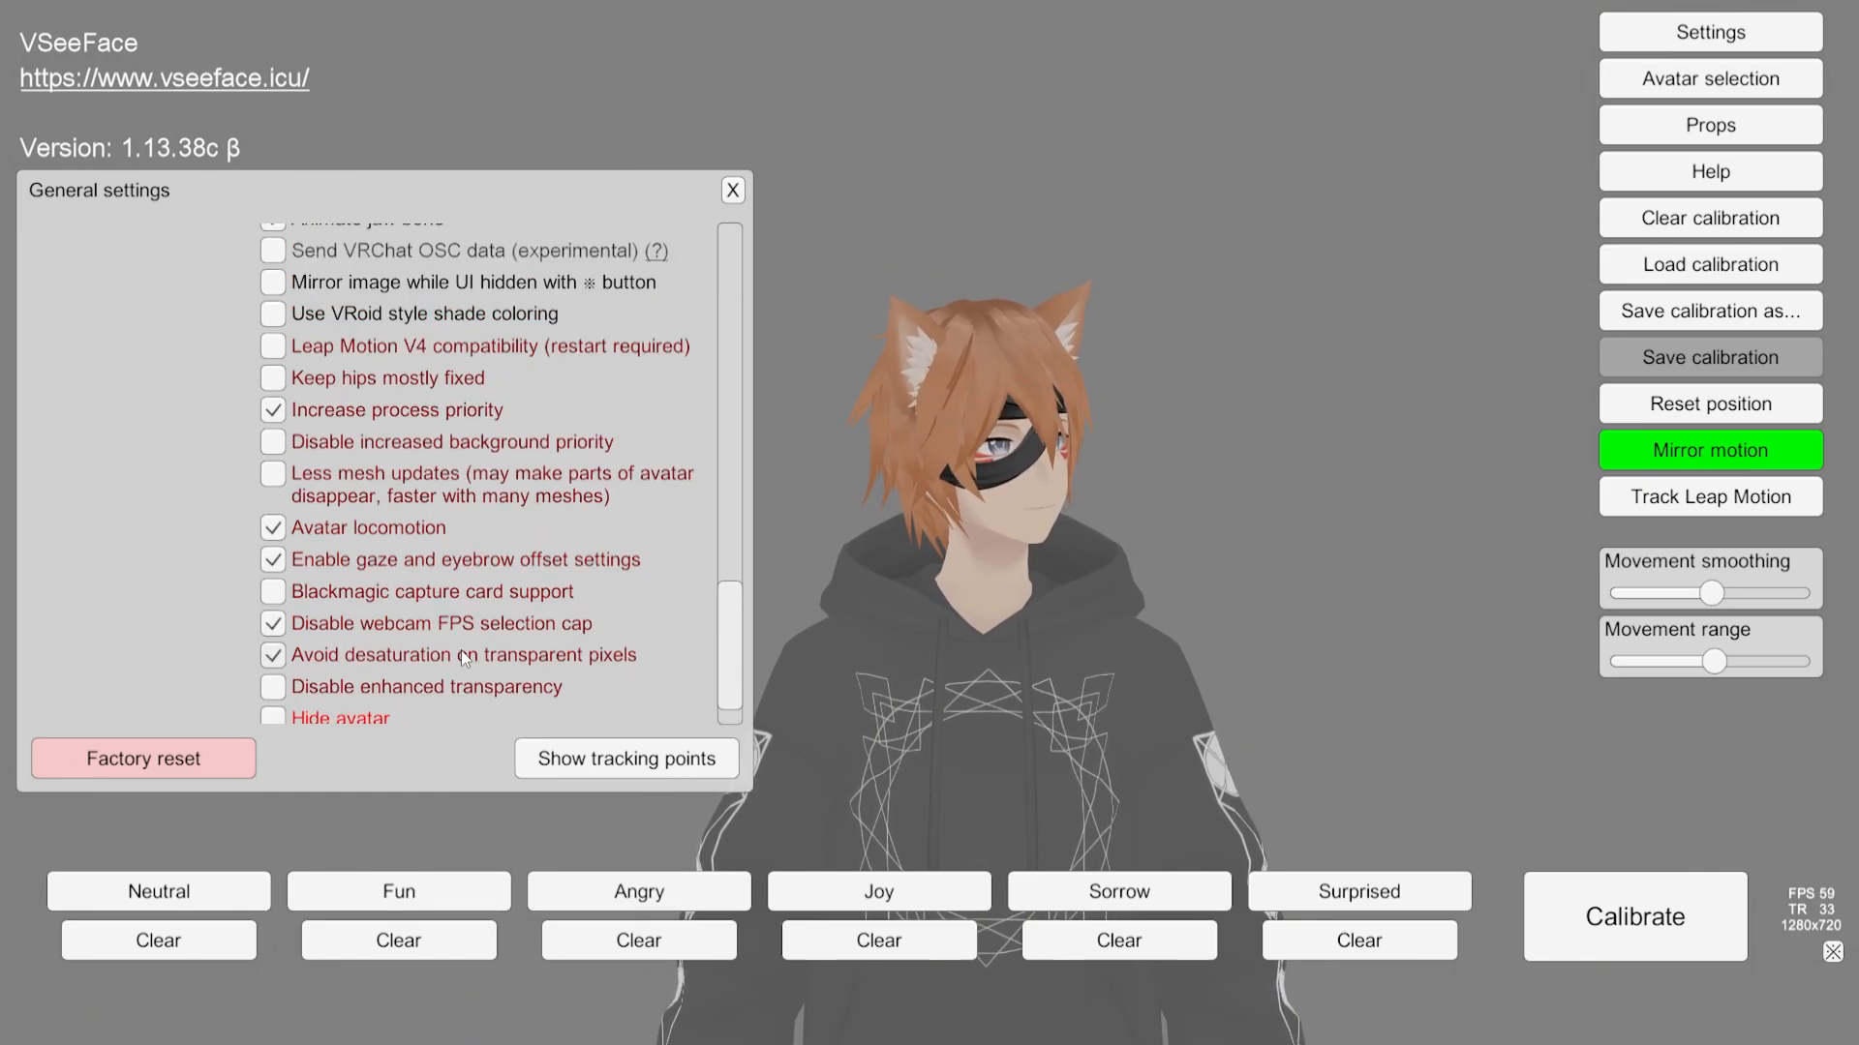
pyautogui.scroll(2, 465, 658)
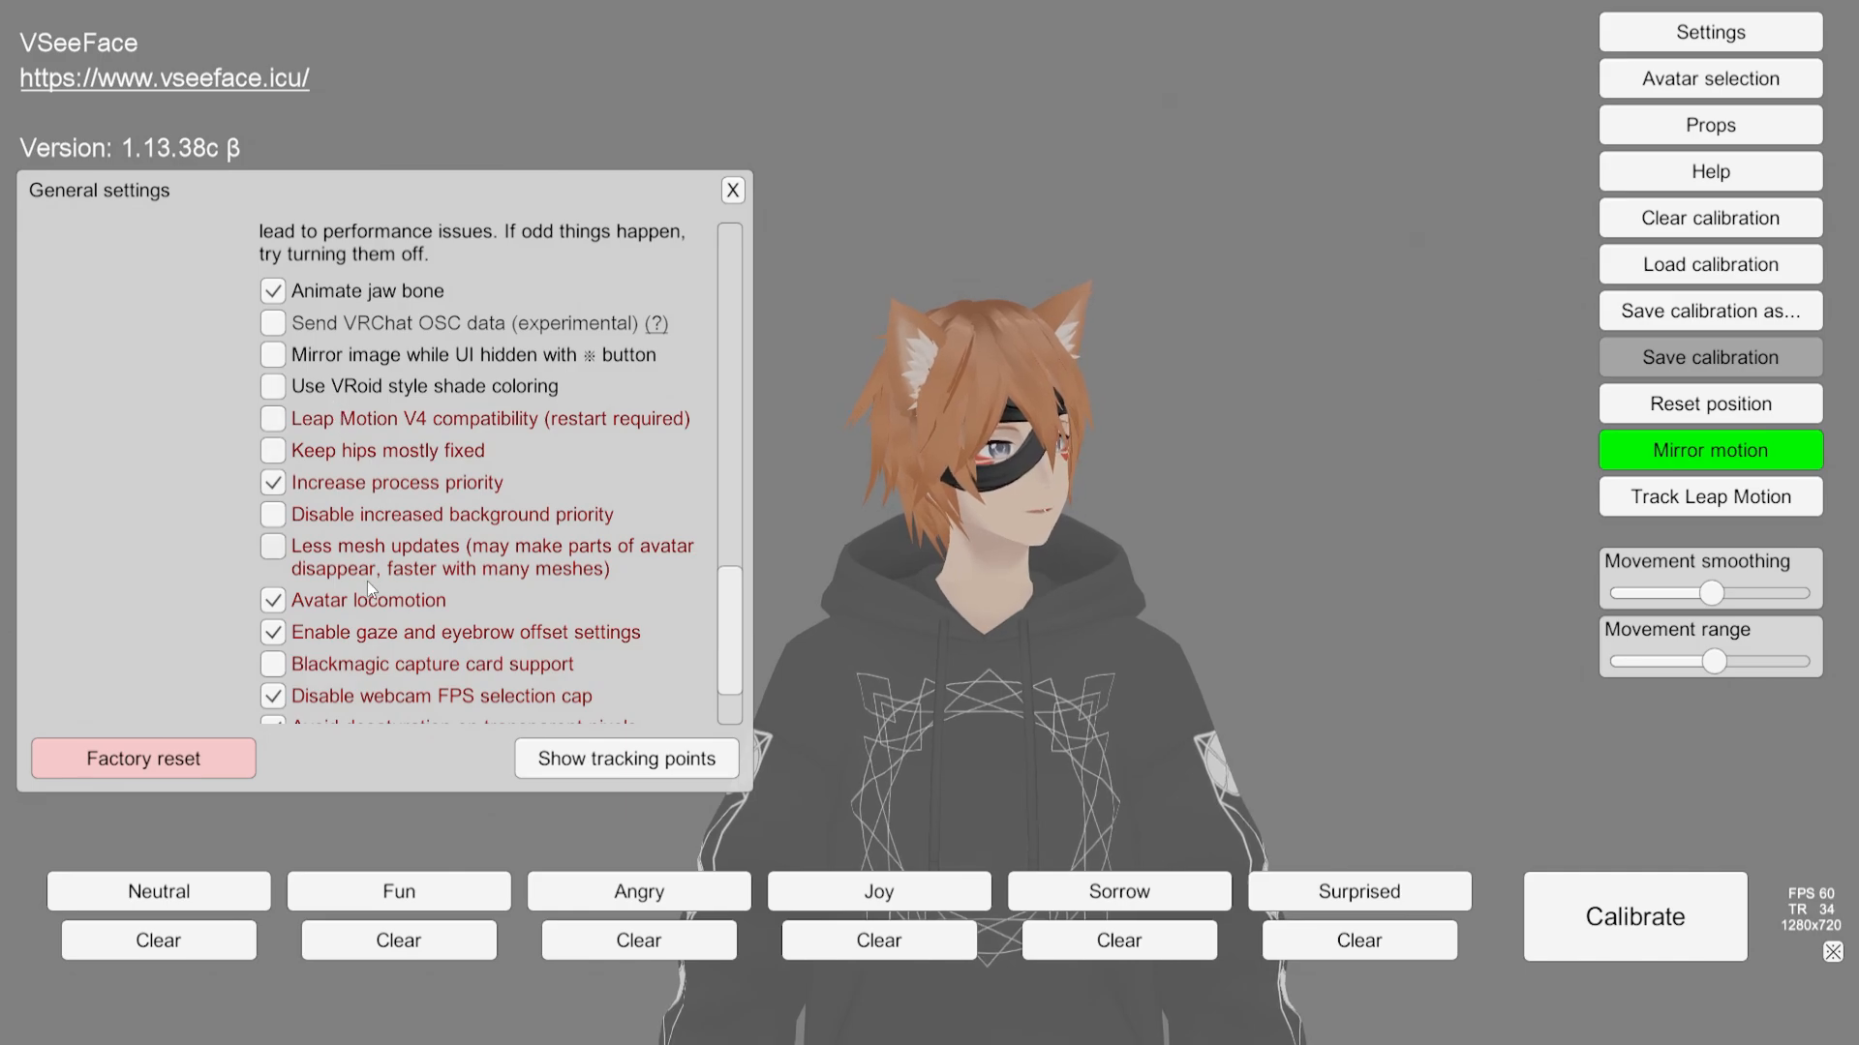
pyautogui.scroll(20, 368, 581)
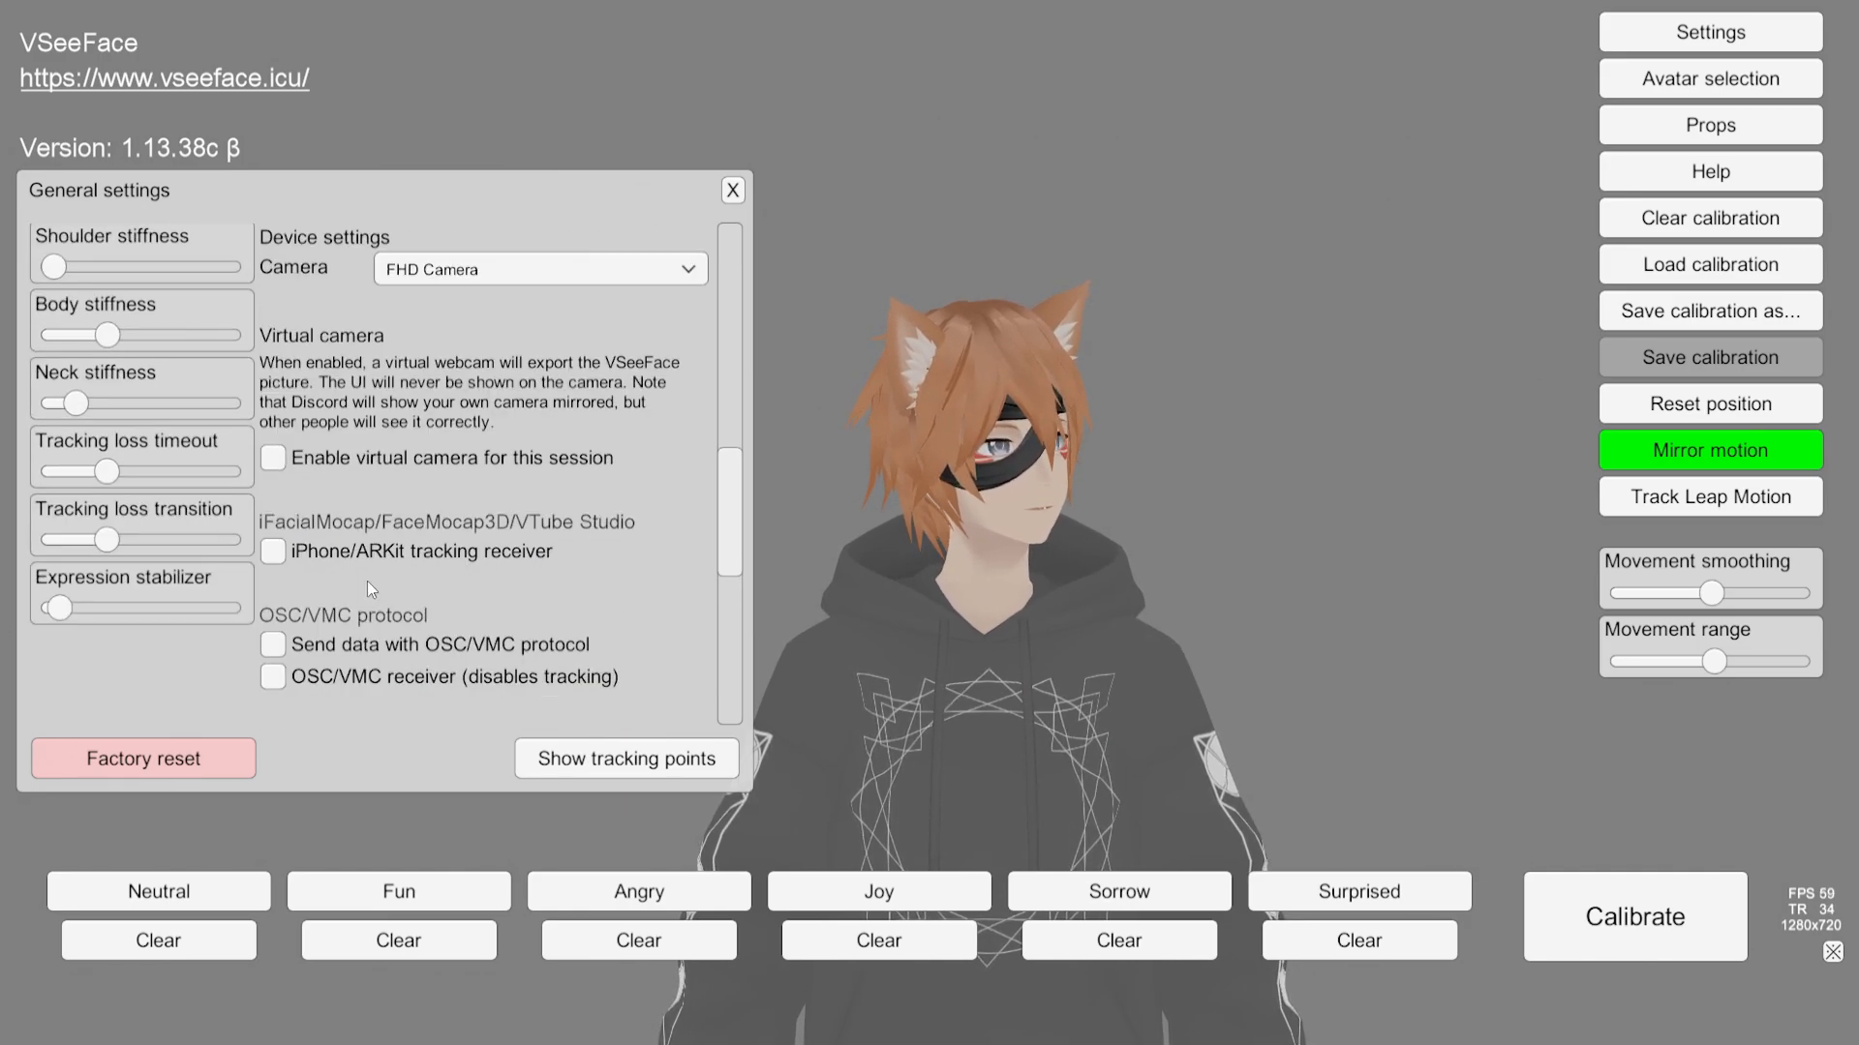
pyautogui.scroll(10, 330, 566)
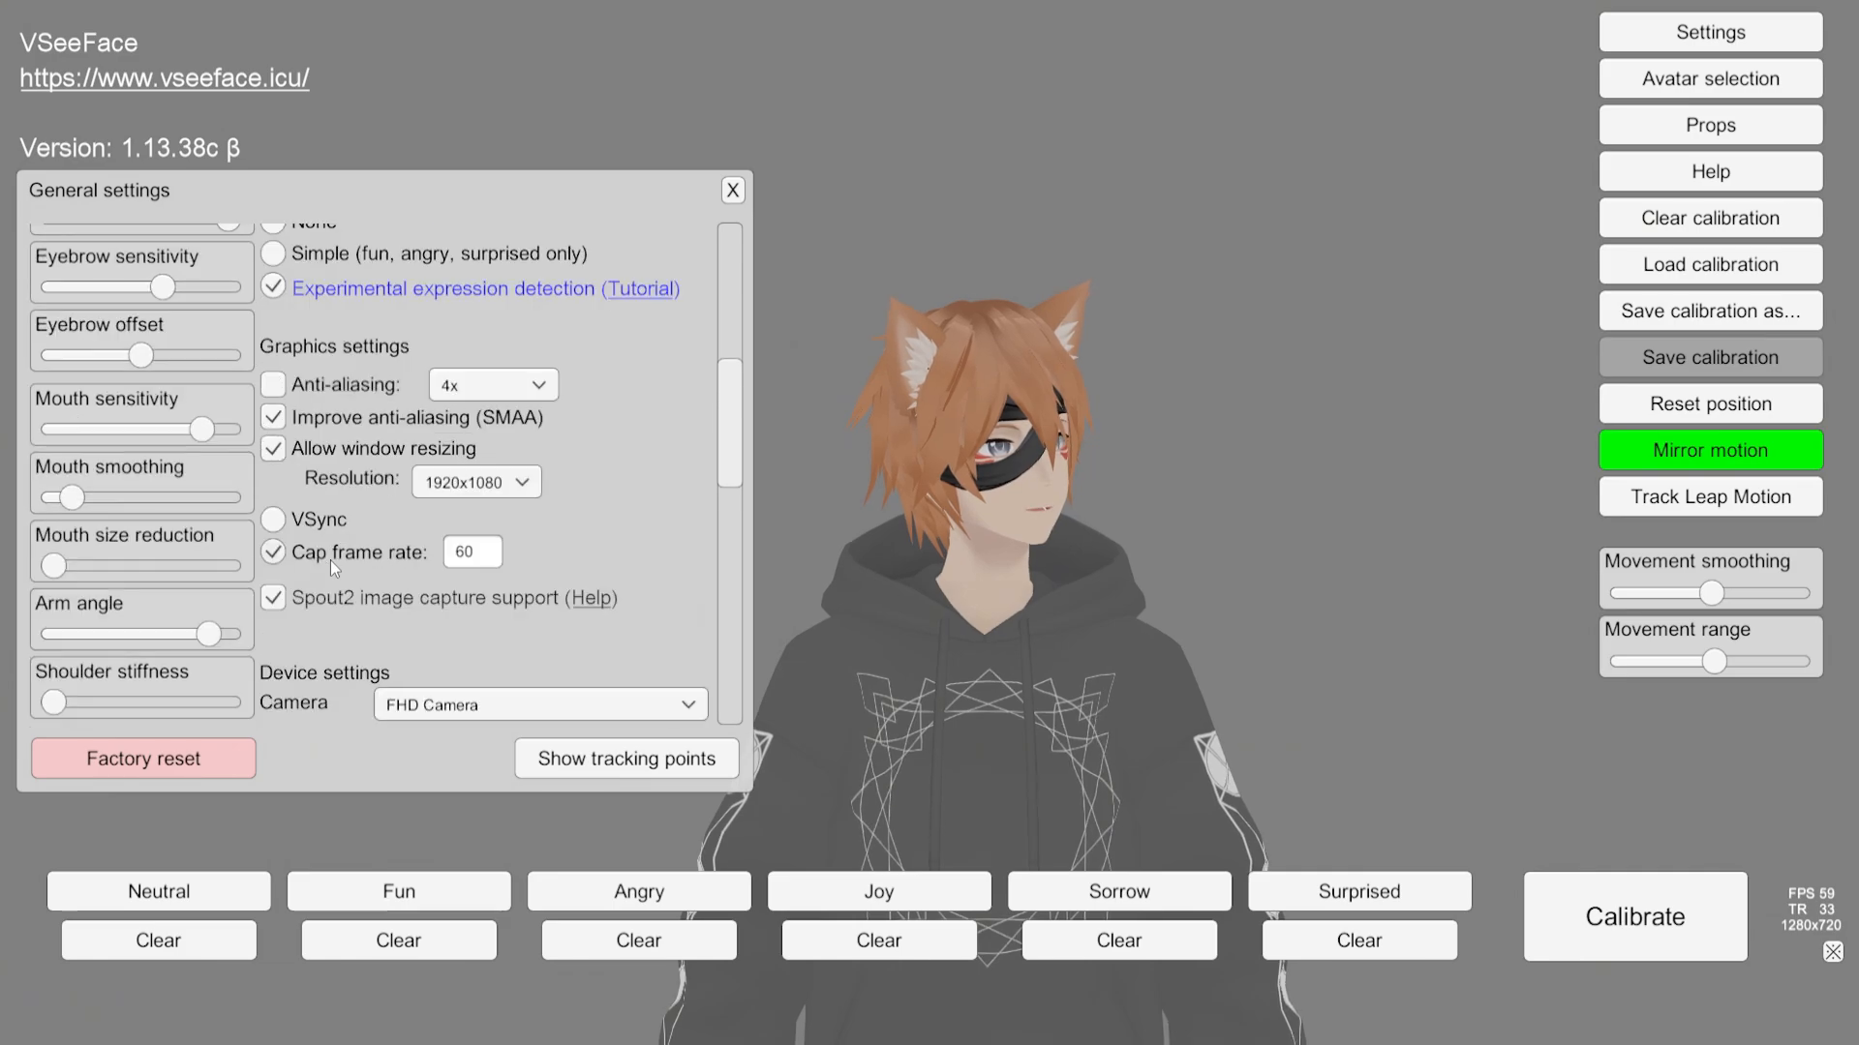
pyautogui.scroll(5, 330, 566)
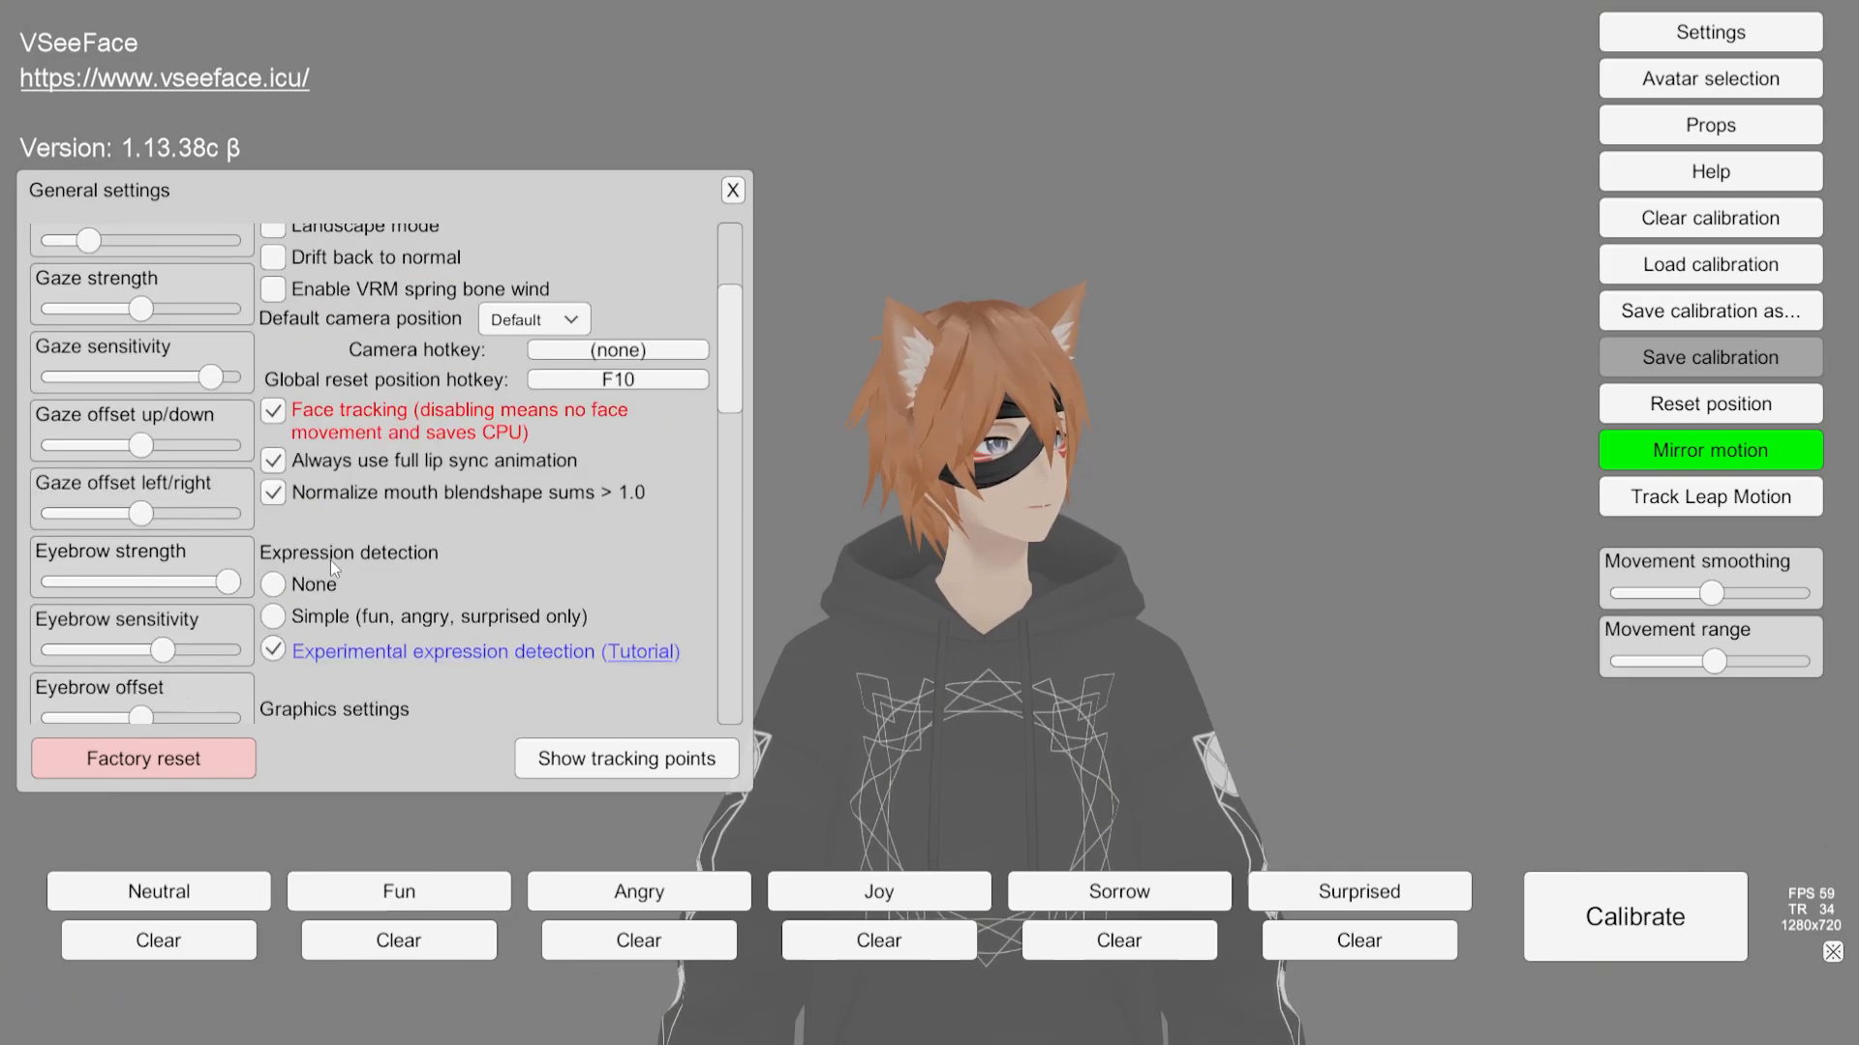
pyautogui.scroll(1, 330, 559)
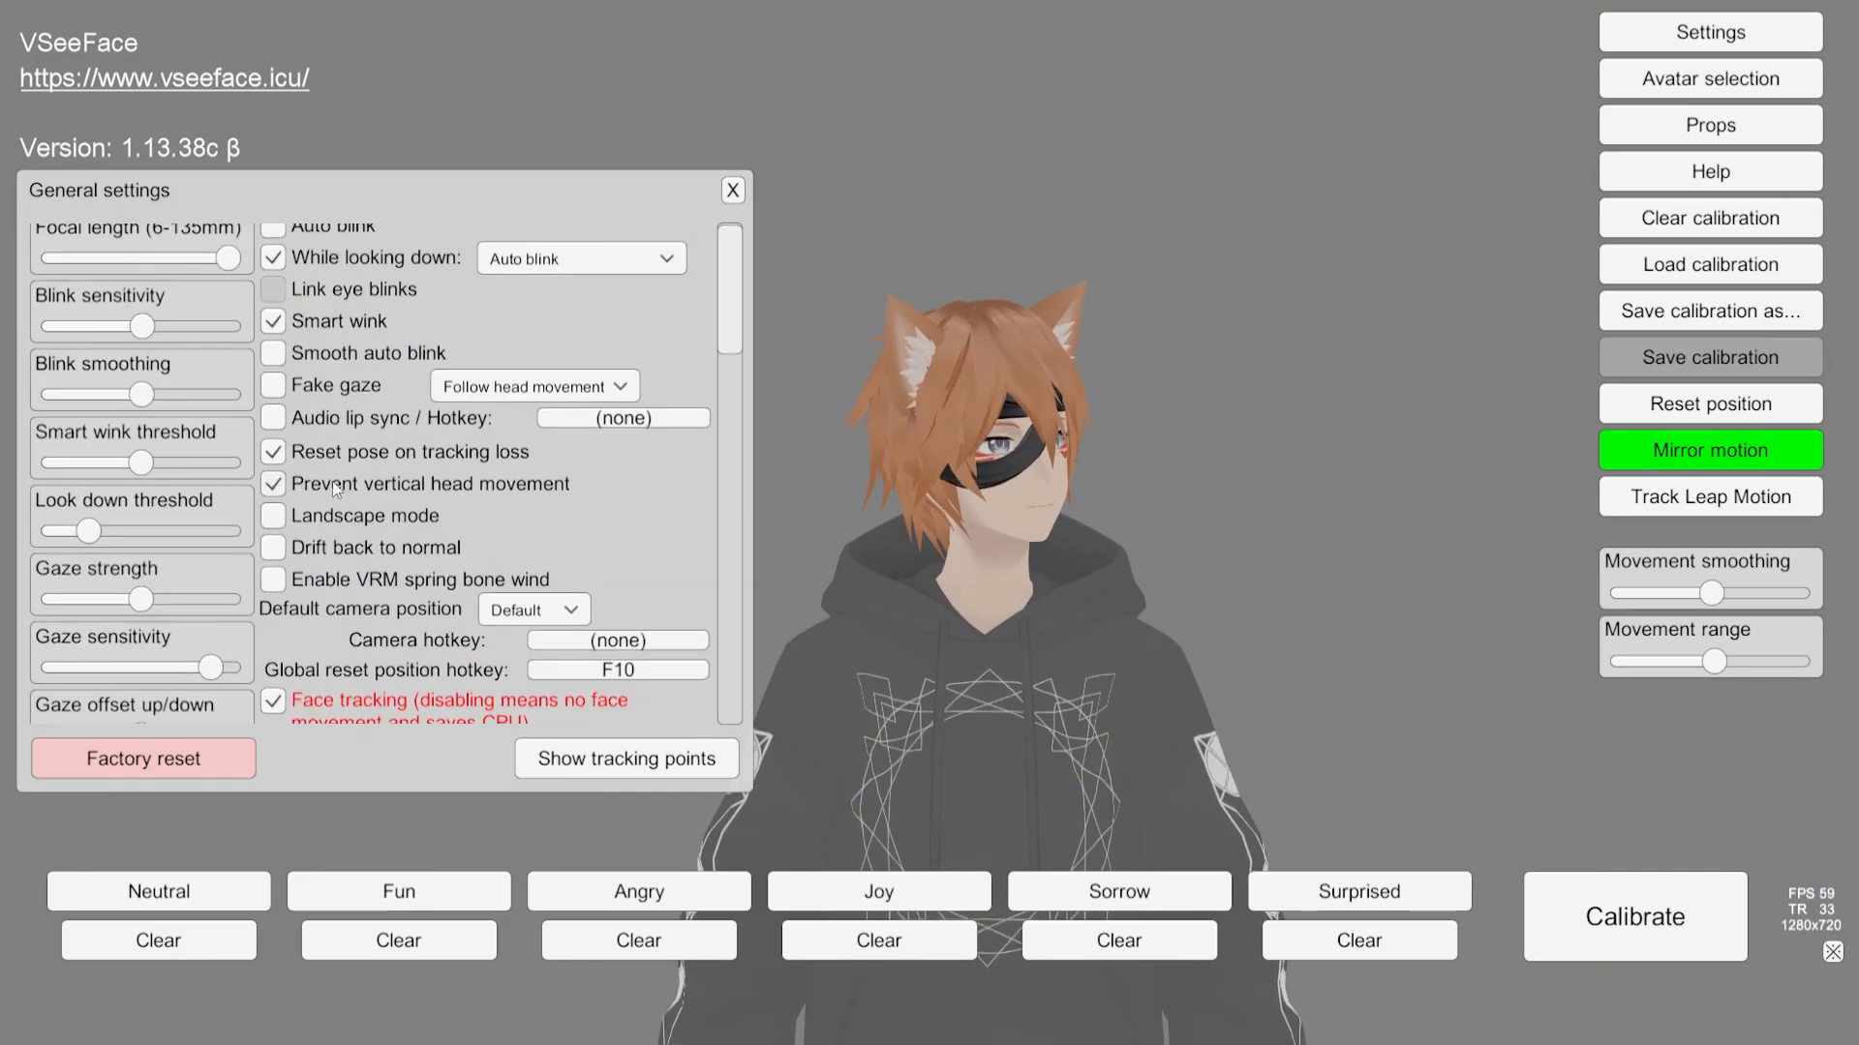
pyautogui.scroll(1, 339, 585)
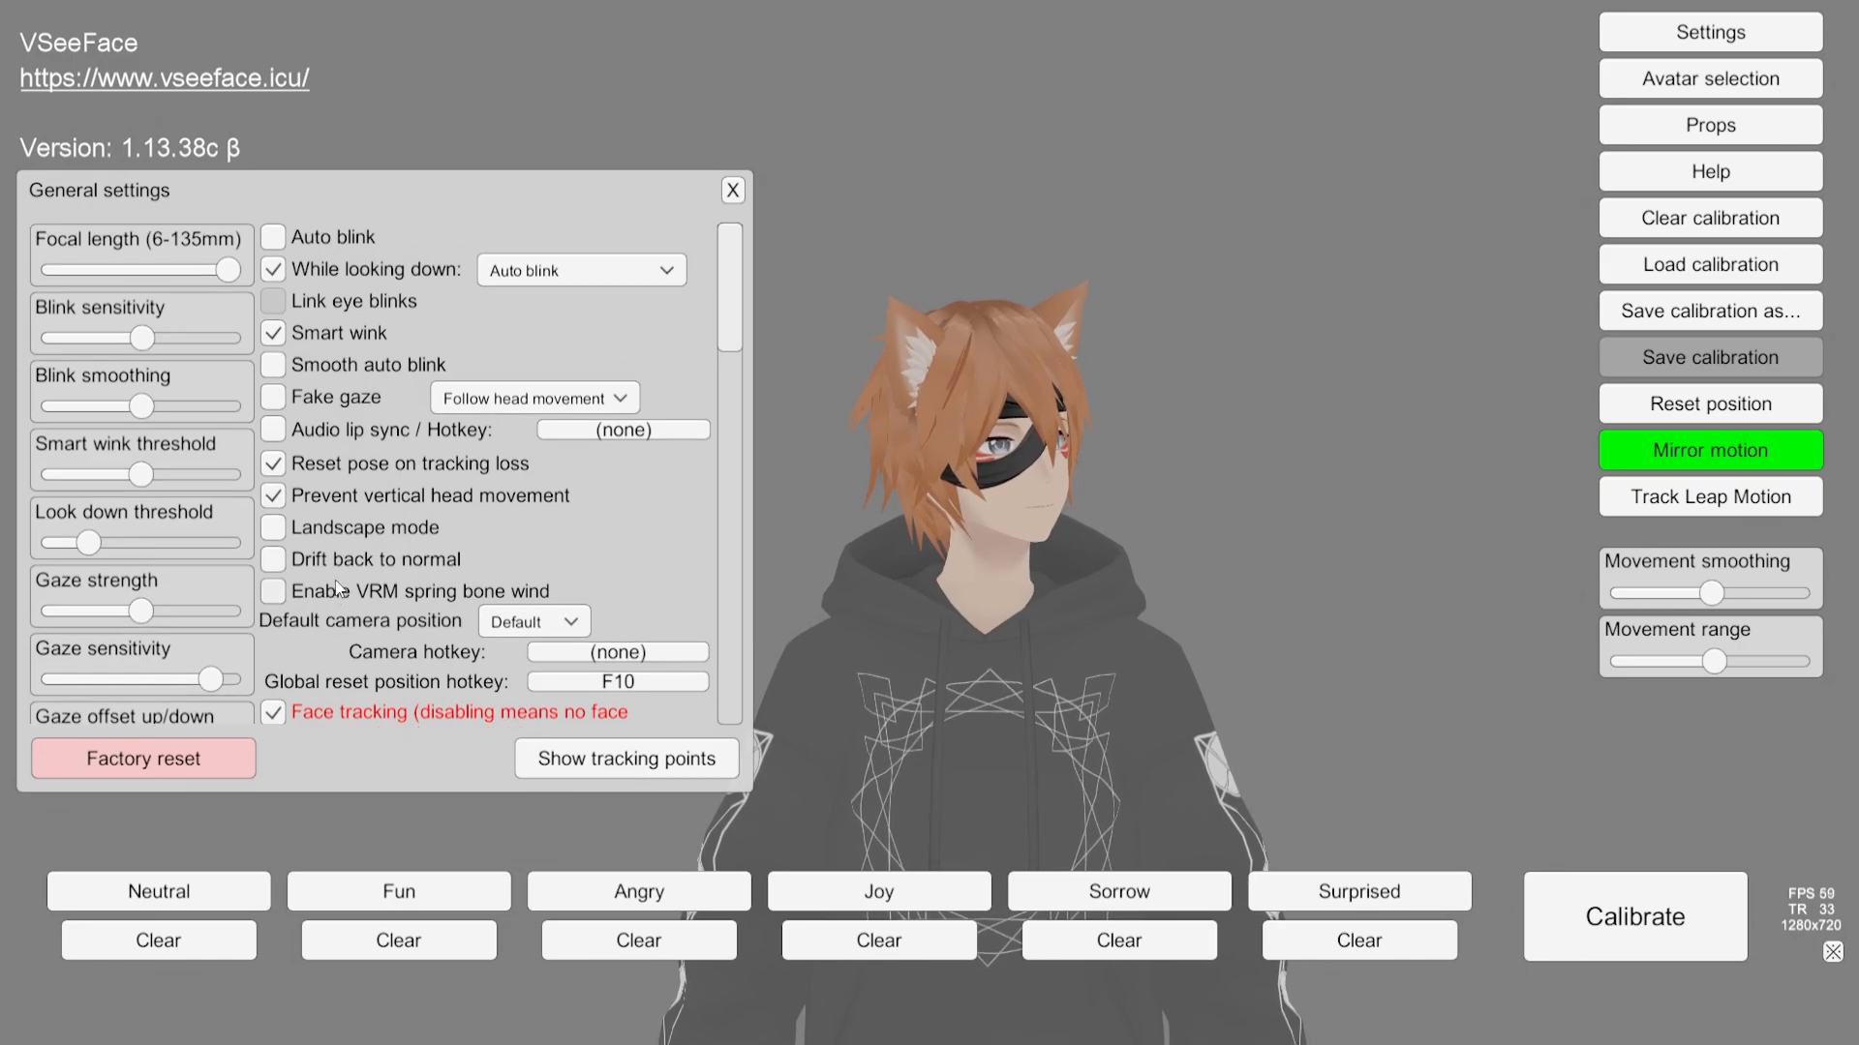
pyautogui.click(738, 189)
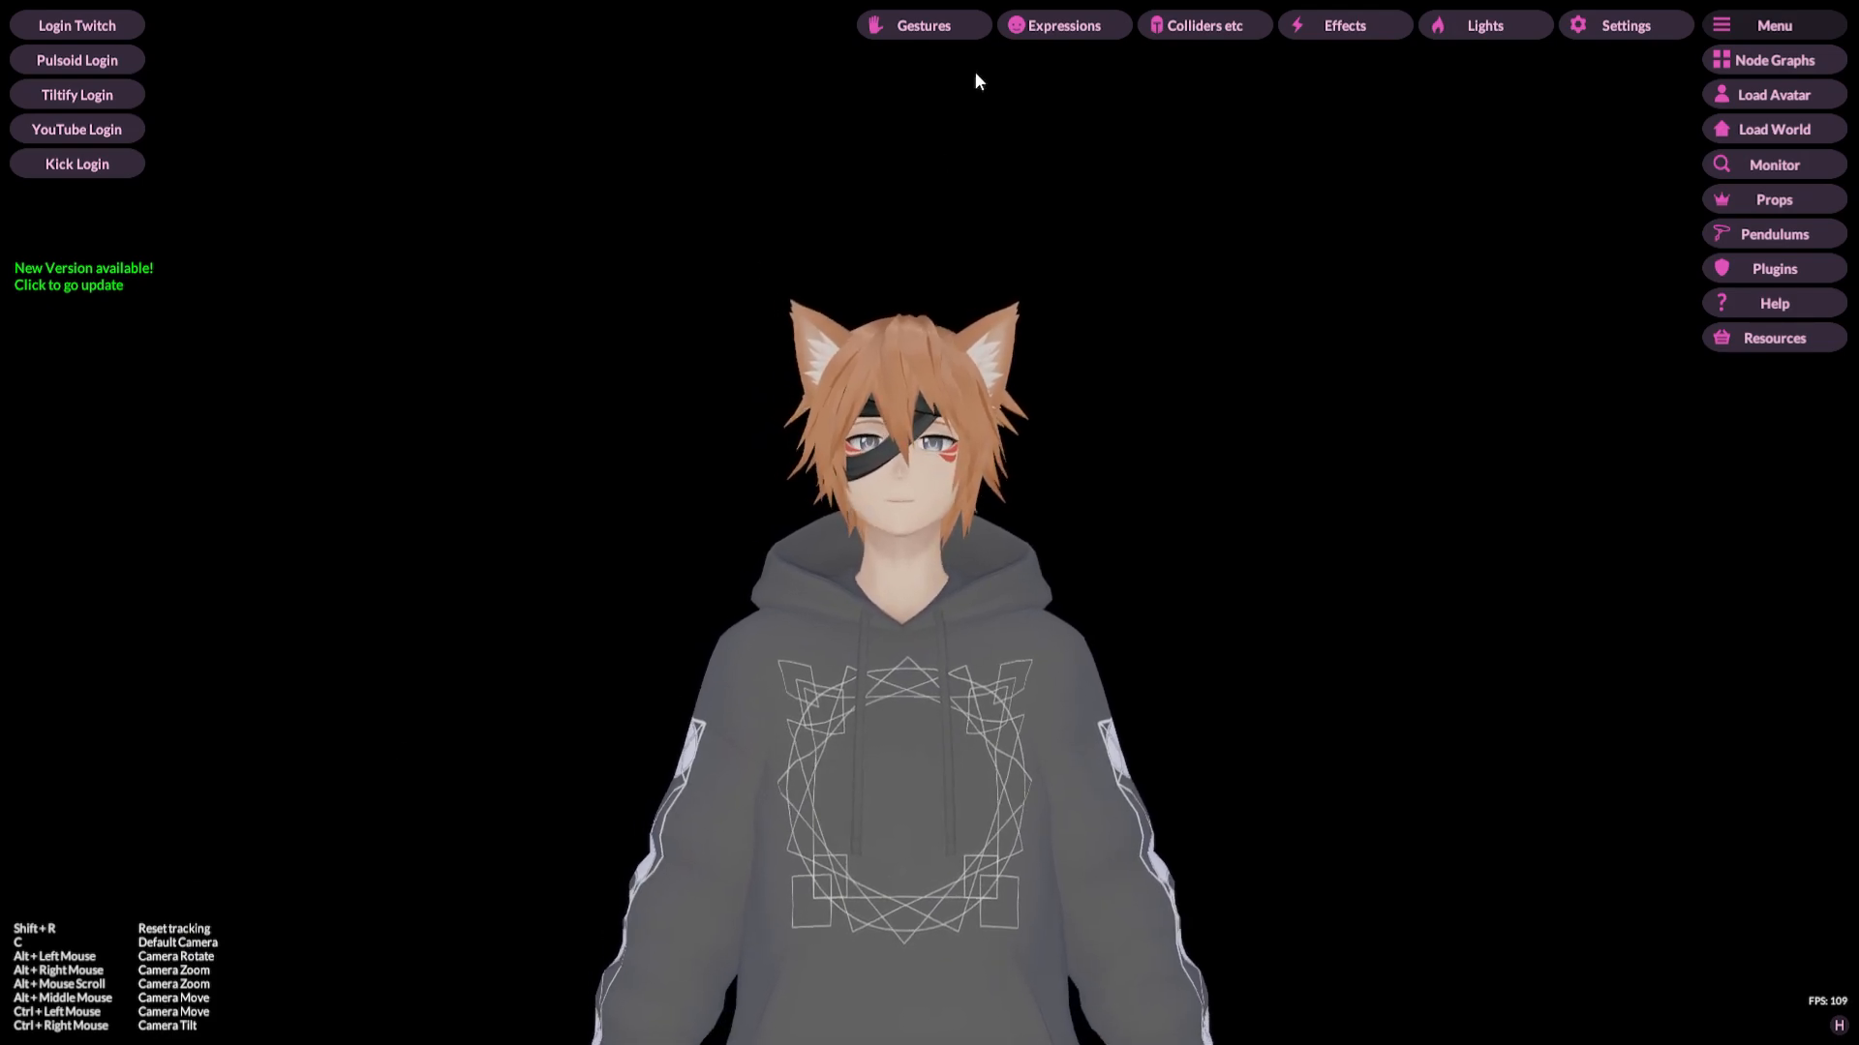
# Step: Switch to VNyan, check the Gestures panel, then review the Tracking Effects and Tracking Layers settings
pyautogui.click(946, 27)
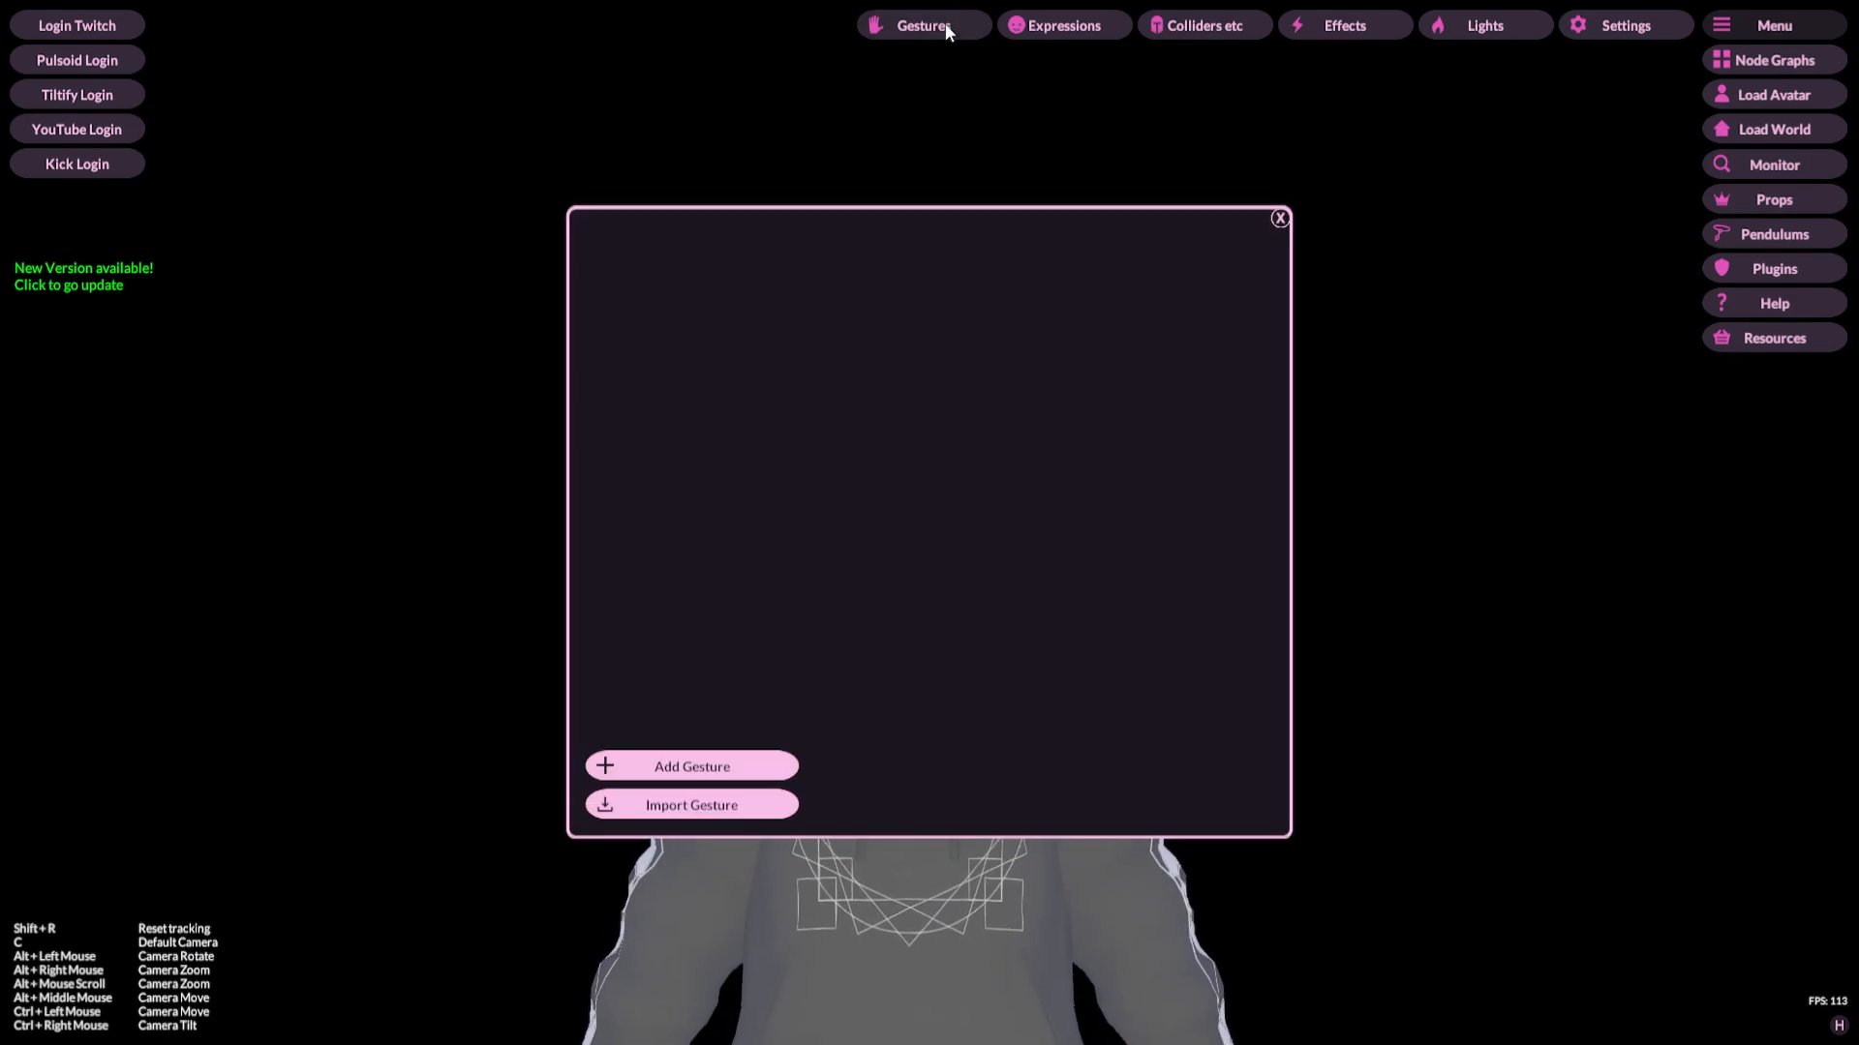
pyautogui.click(1279, 218)
pyautogui.click(1618, 29)
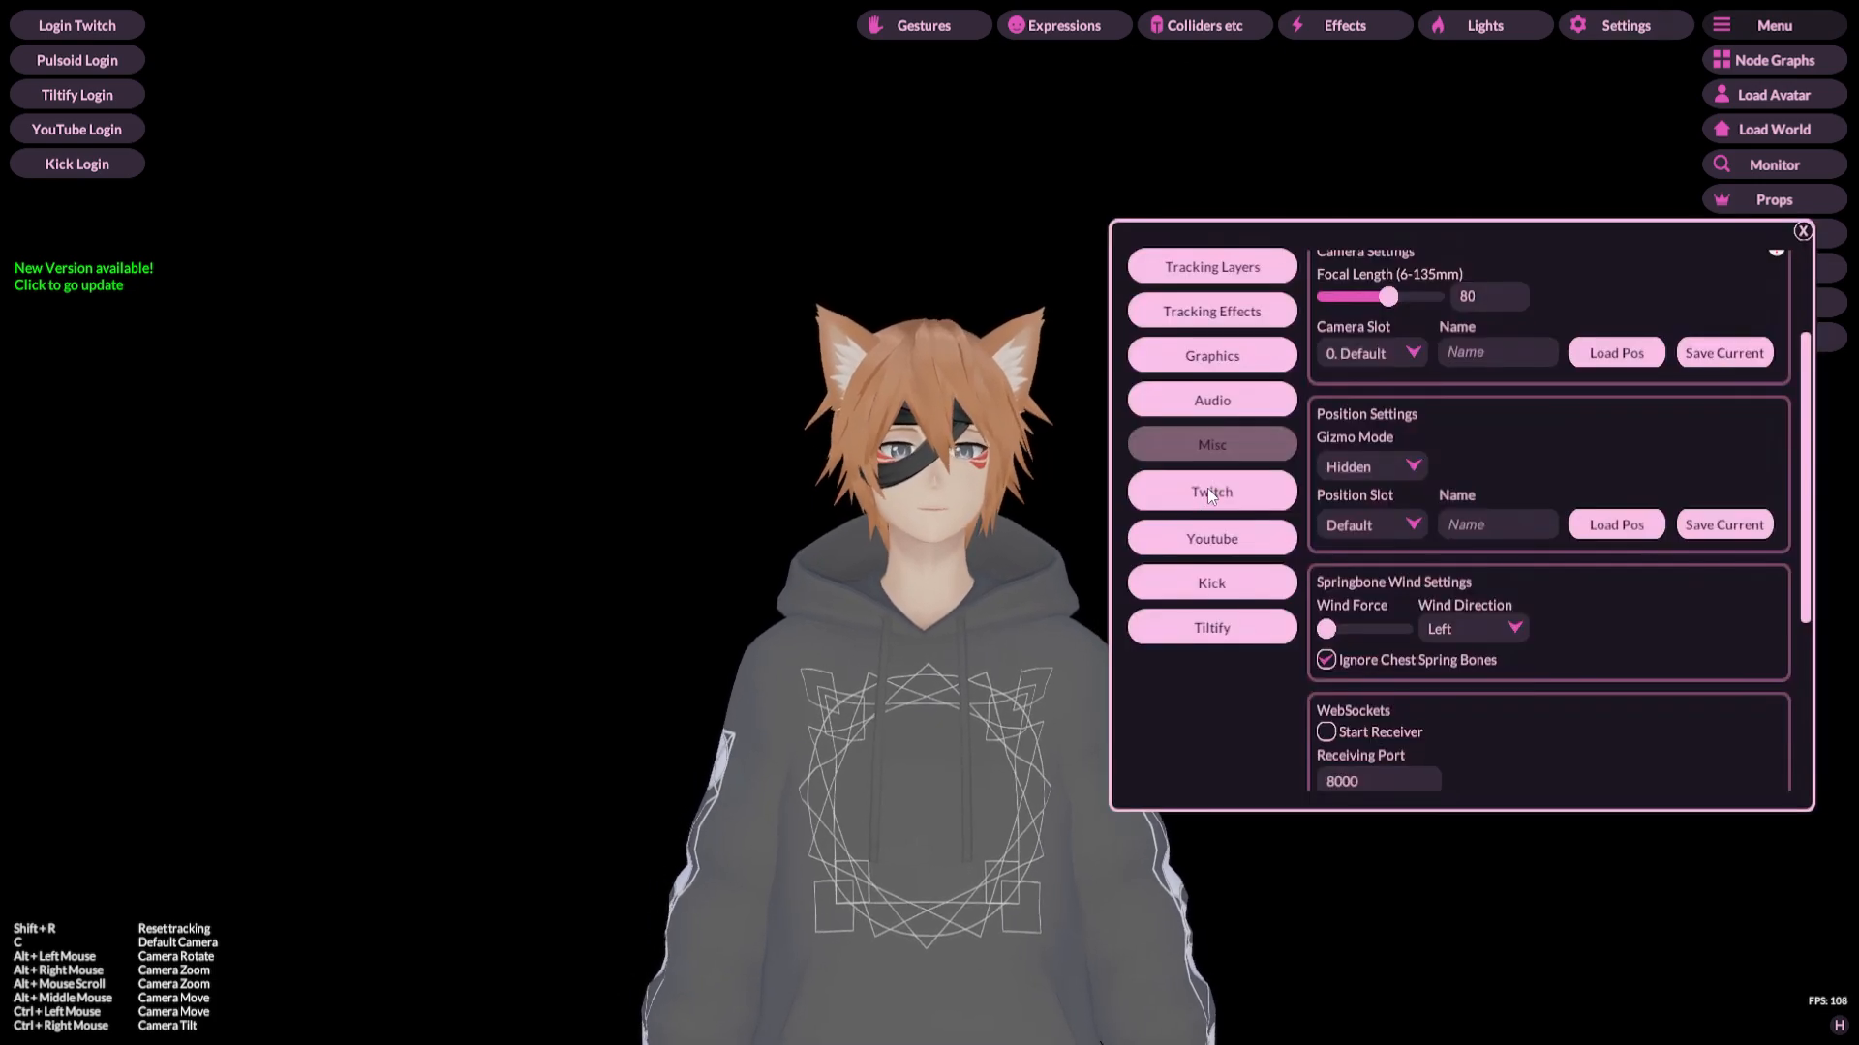
pyautogui.moveTo(1417, 232); pyautogui.dragTo(938, 224)
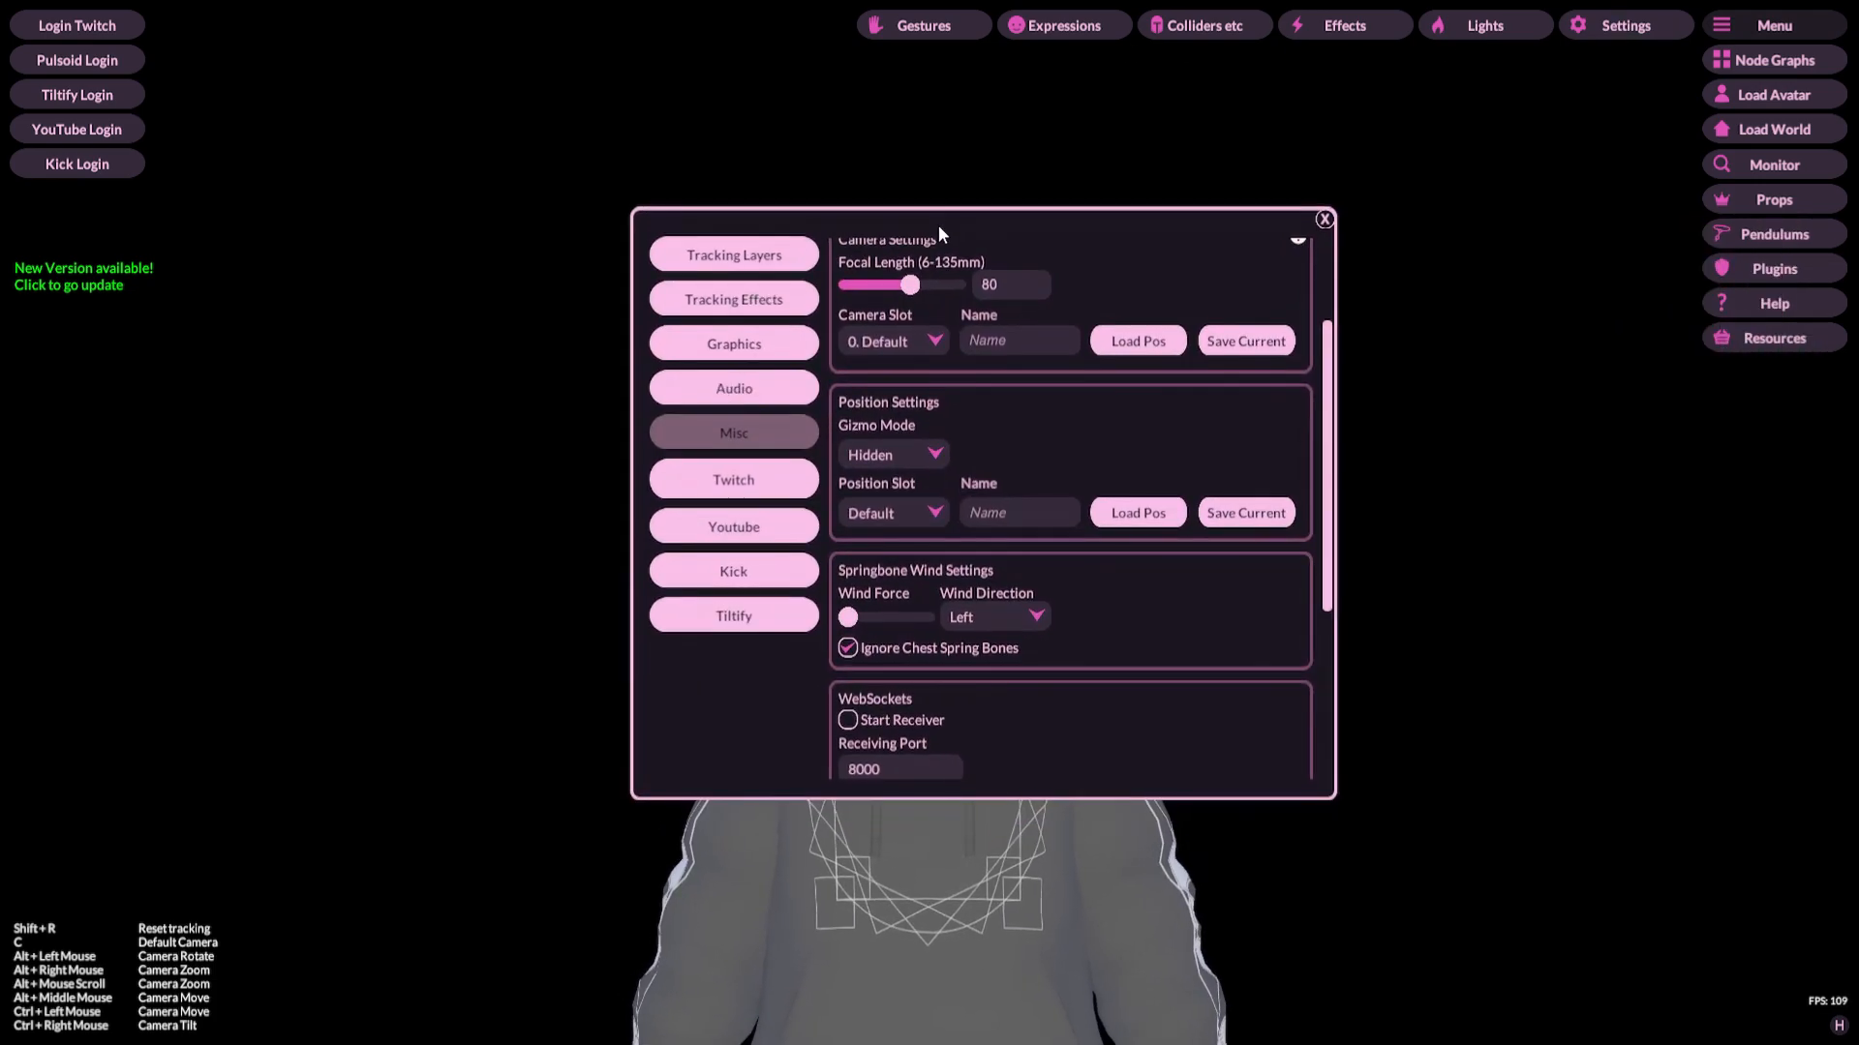
pyautogui.click(752, 293)
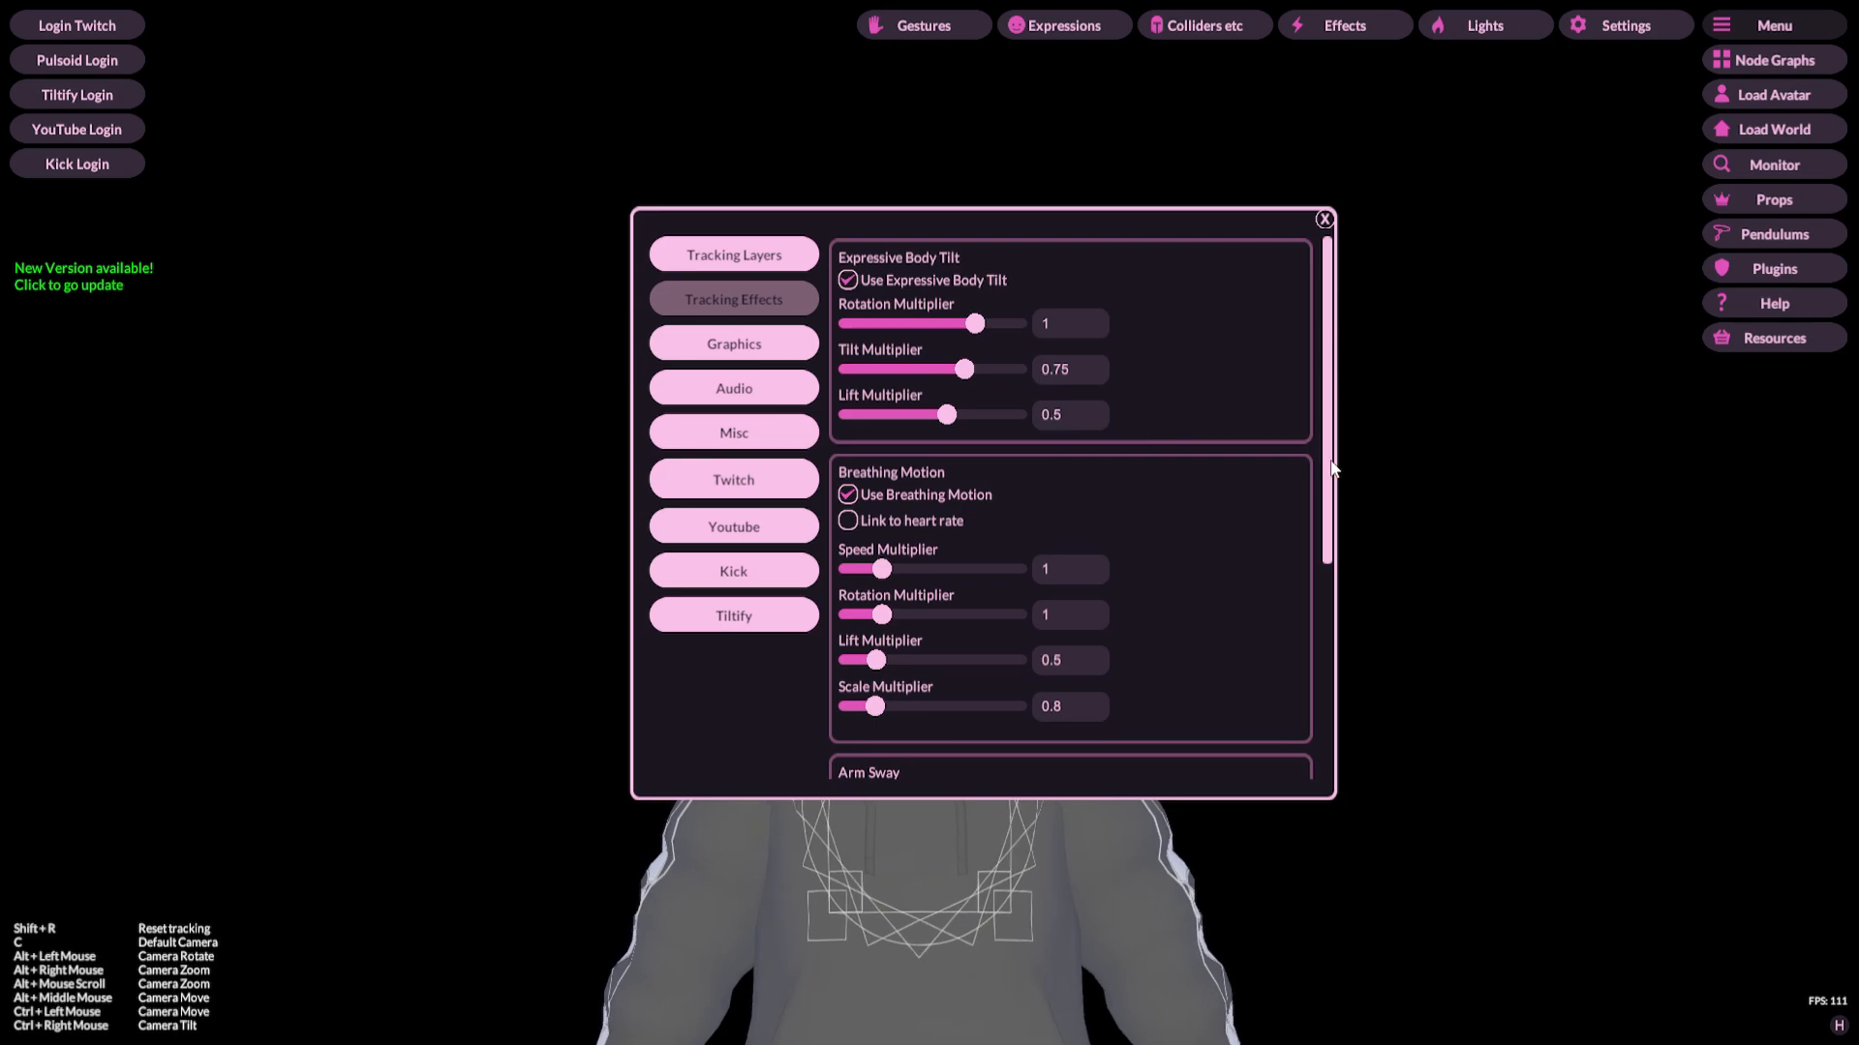
pyautogui.scroll(-5, 1332, 468)
pyautogui.scroll(5, 1278, 549)
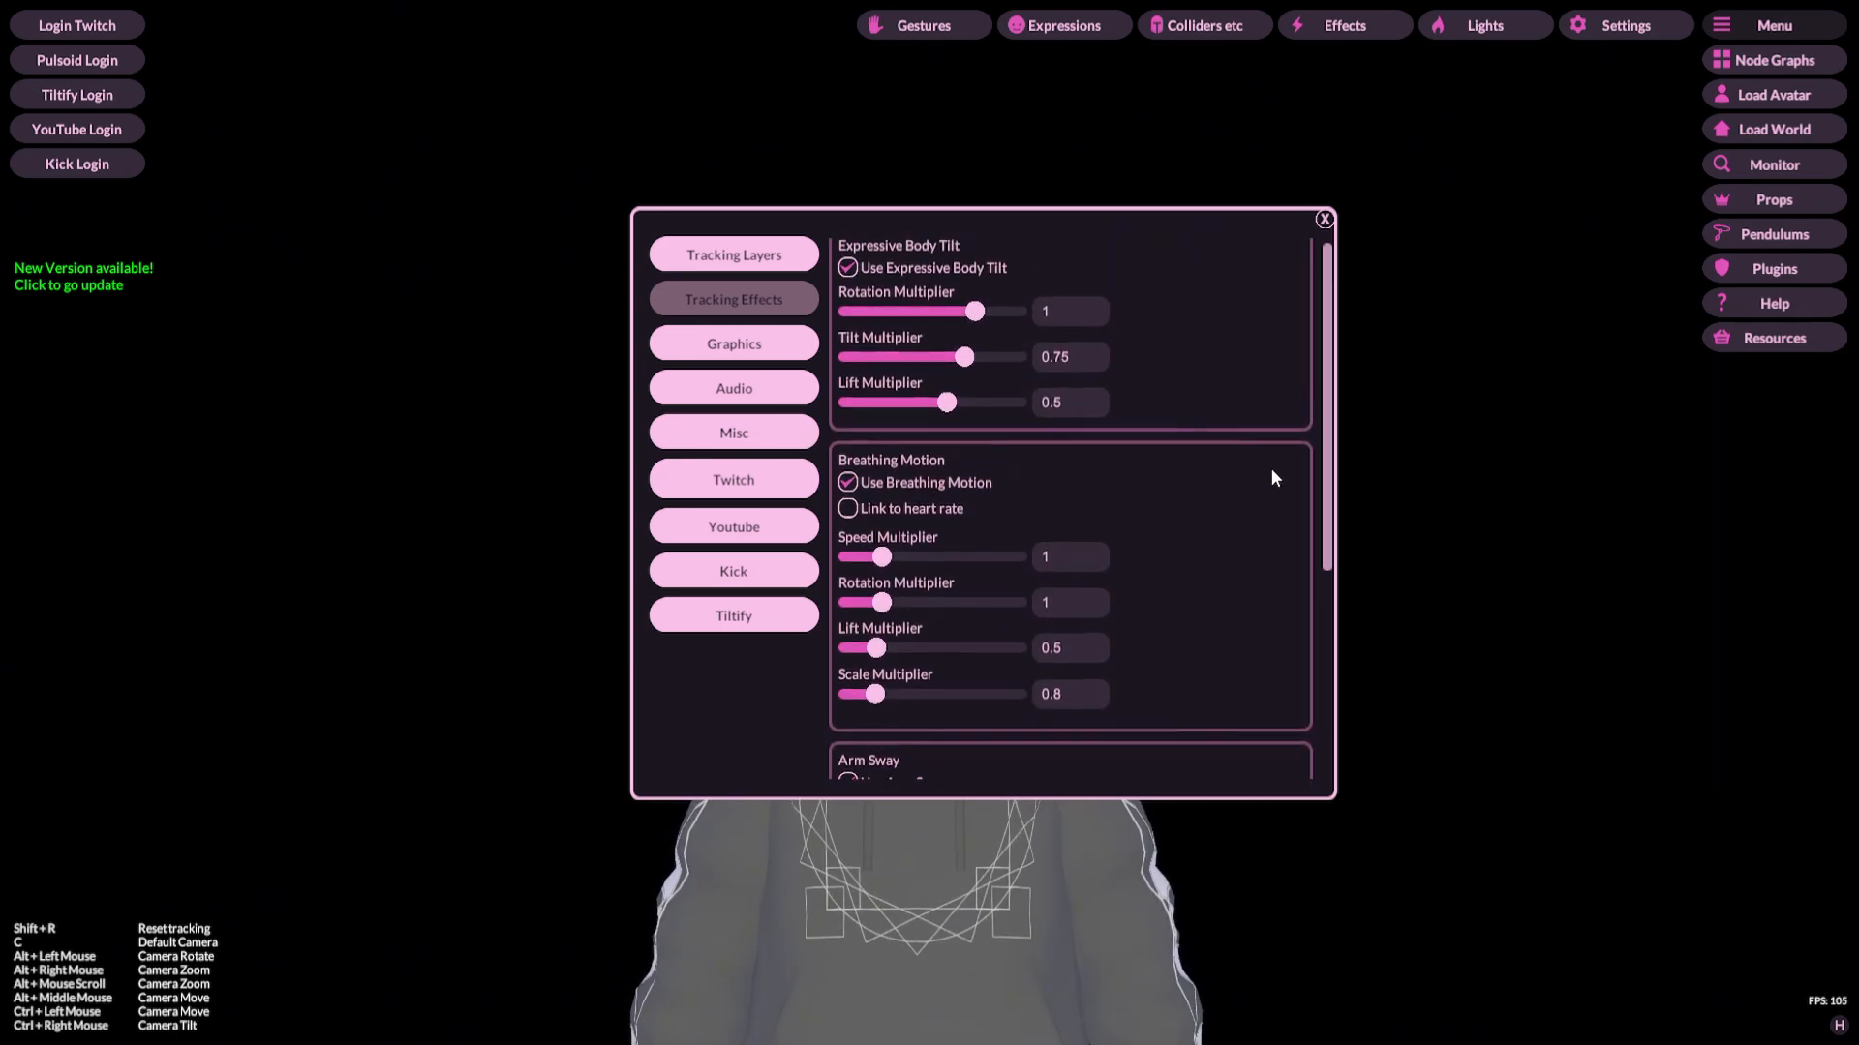
pyautogui.click(740, 260)
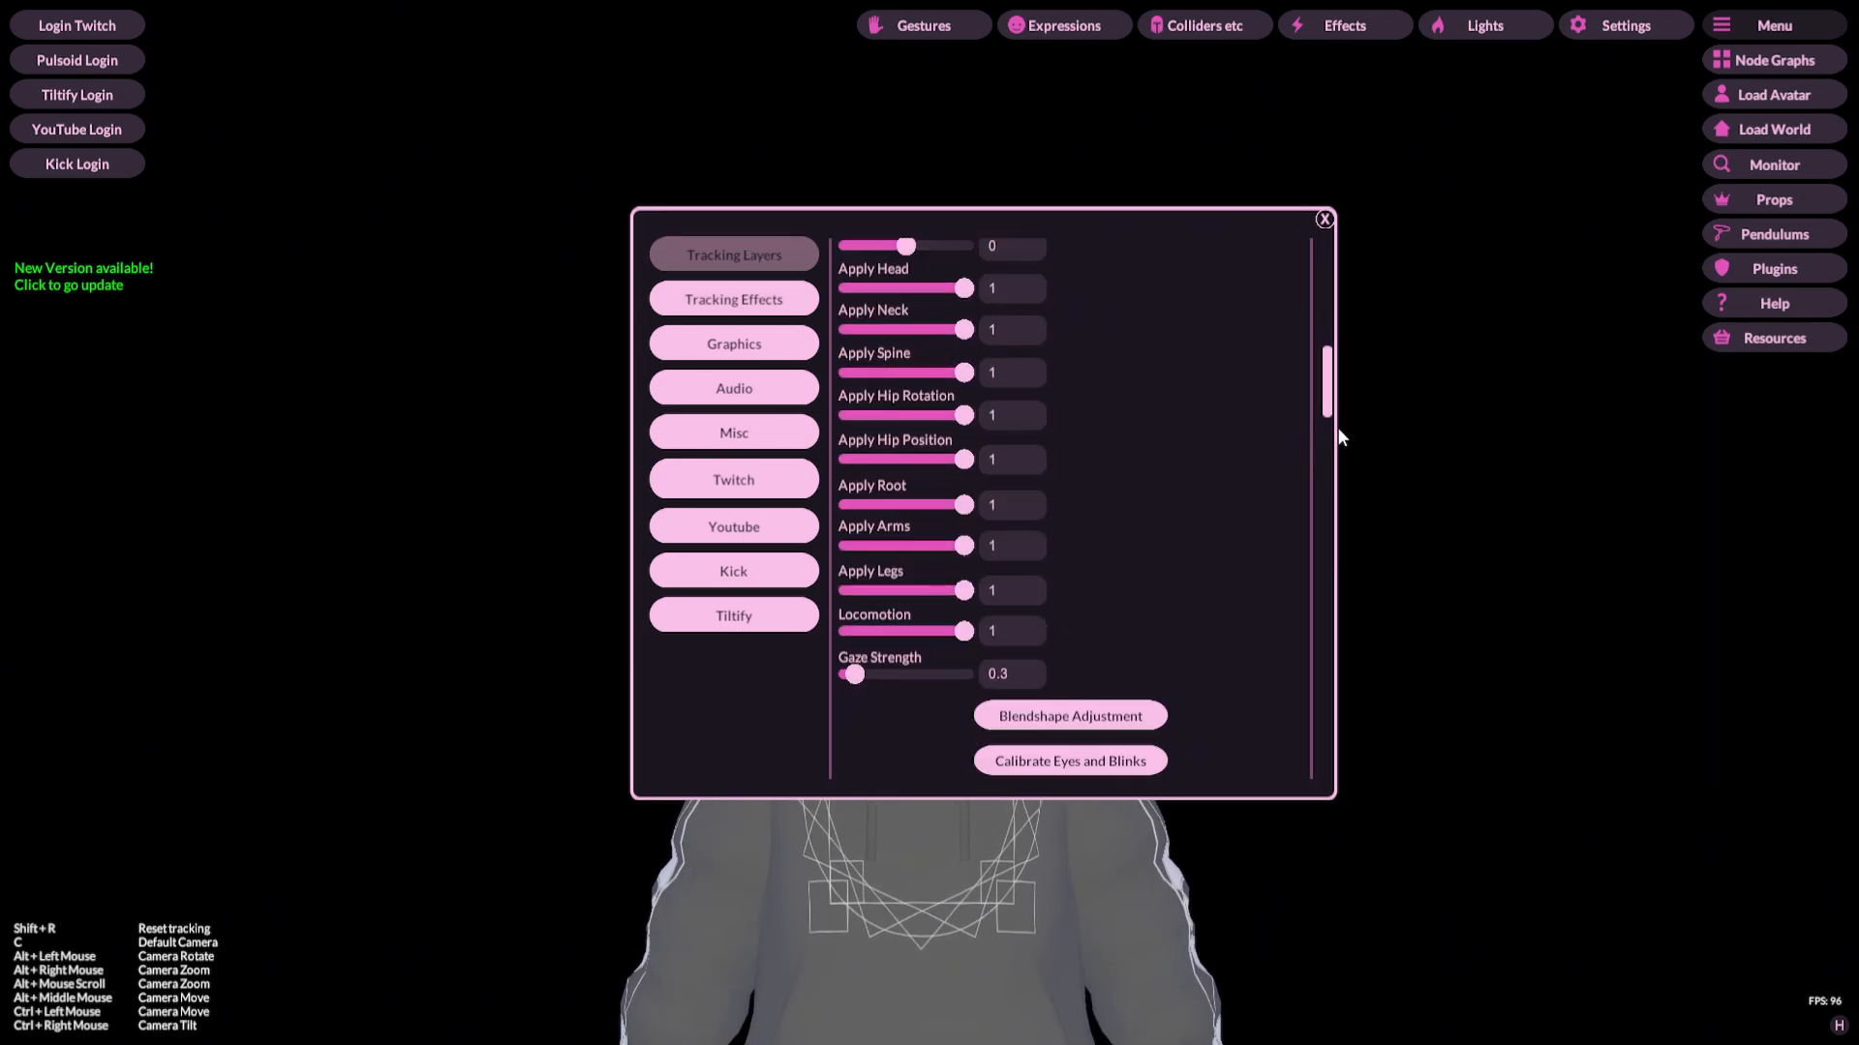
pyautogui.moveTo(1329, 407); pyautogui.dragTo(1318, 319)
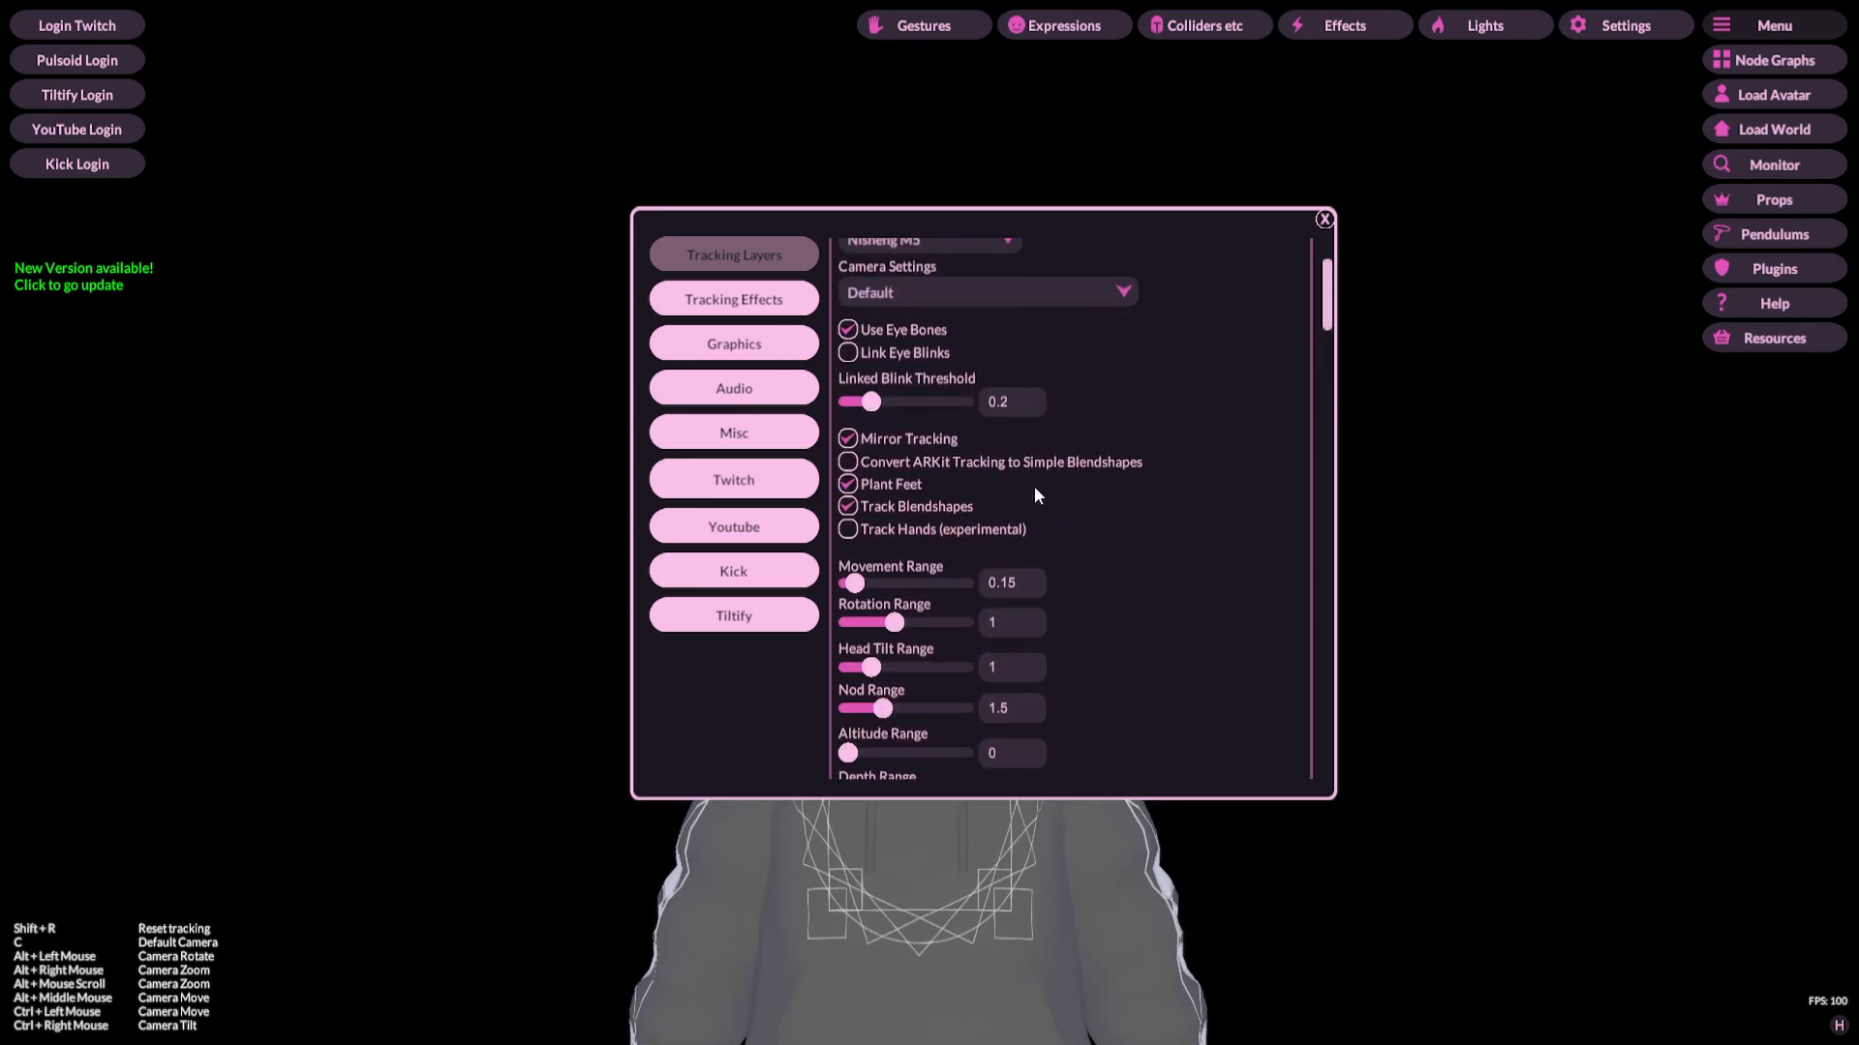
# Step: Toggle Track Hands (experimental) on and back off in Tracking Layers, then close the settings window
pyautogui.click(978, 528)
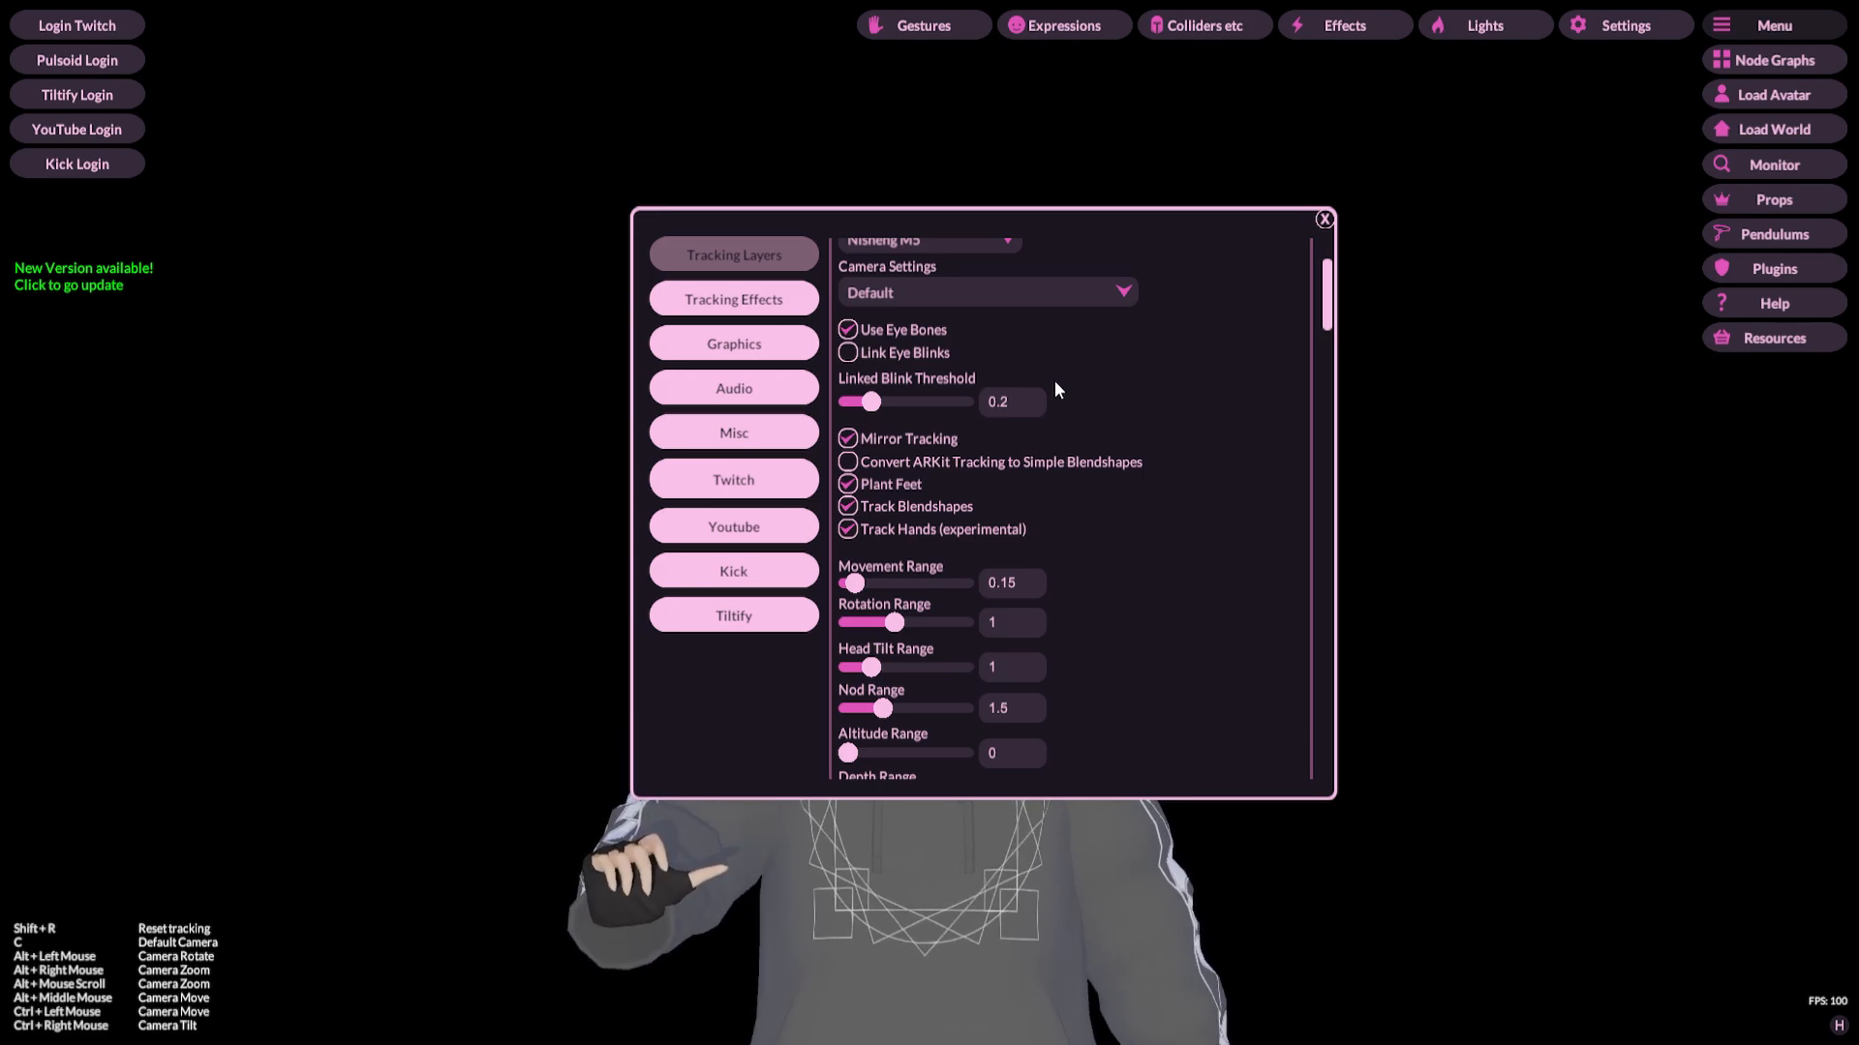
pyautogui.click(921, 531)
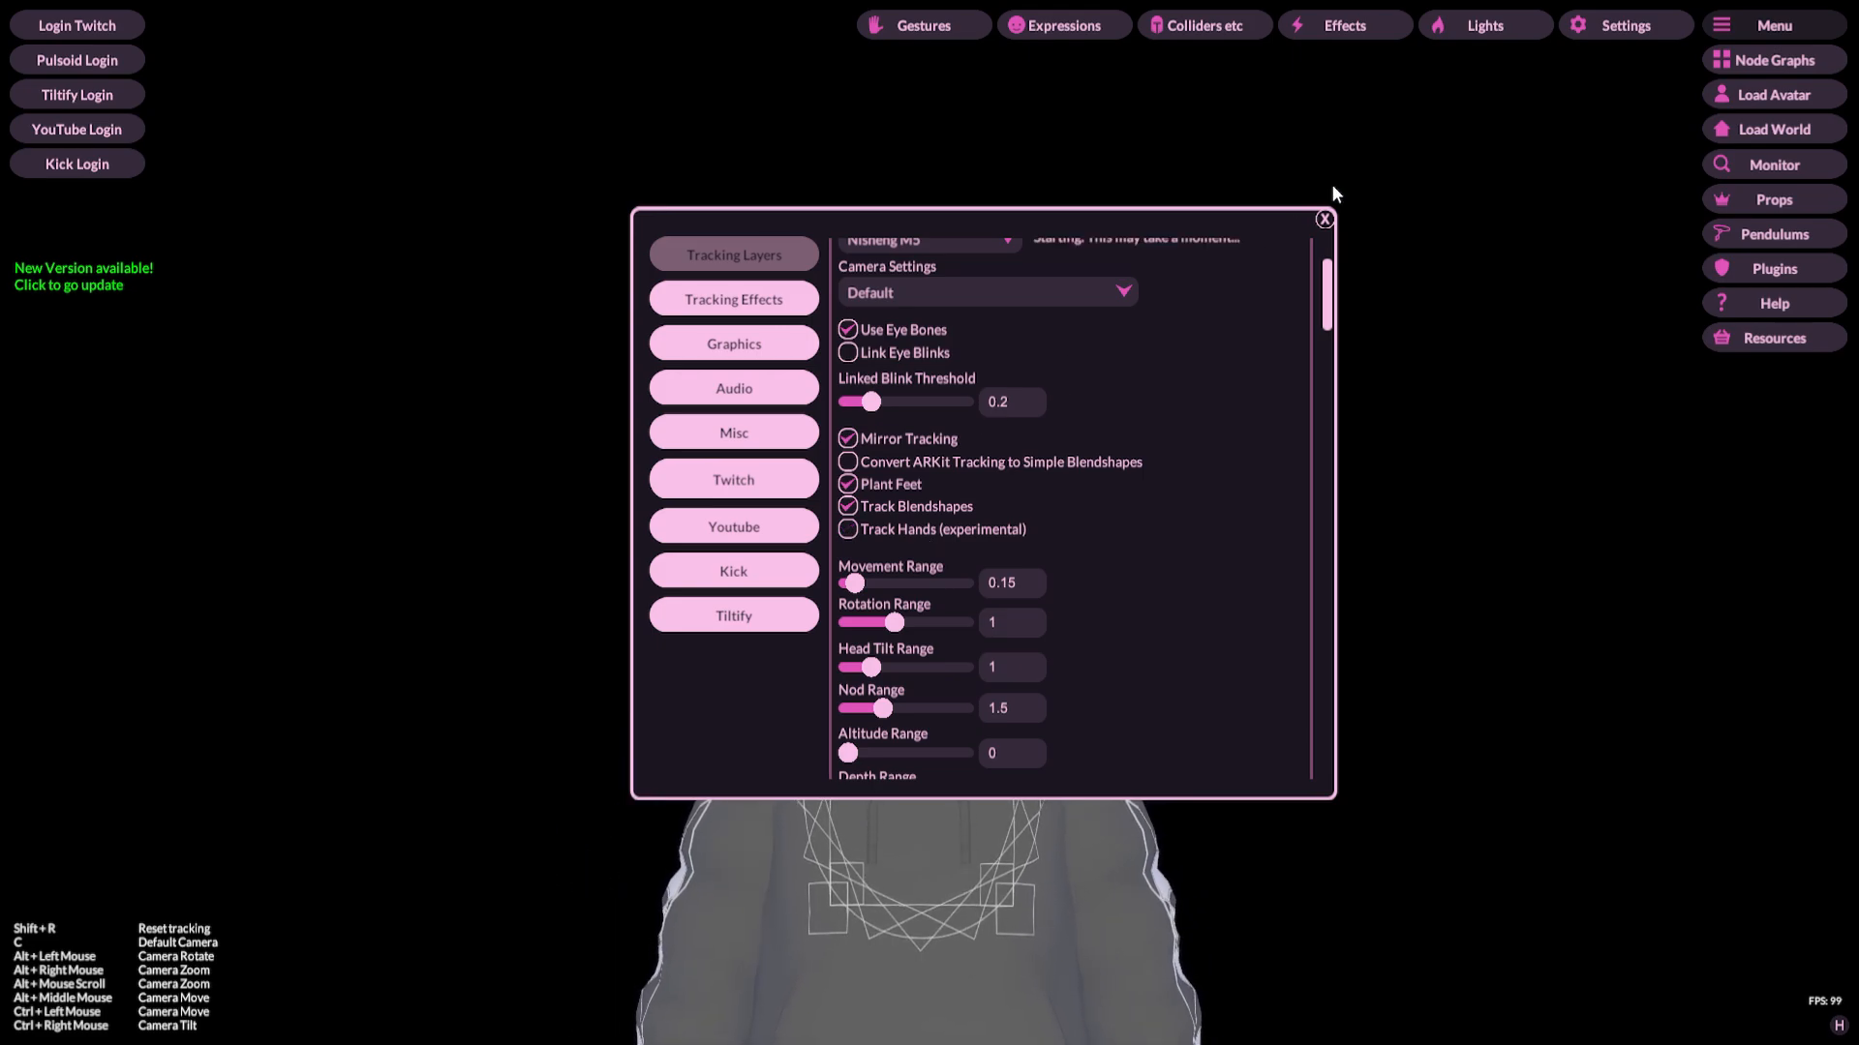
pyautogui.click(1323, 218)
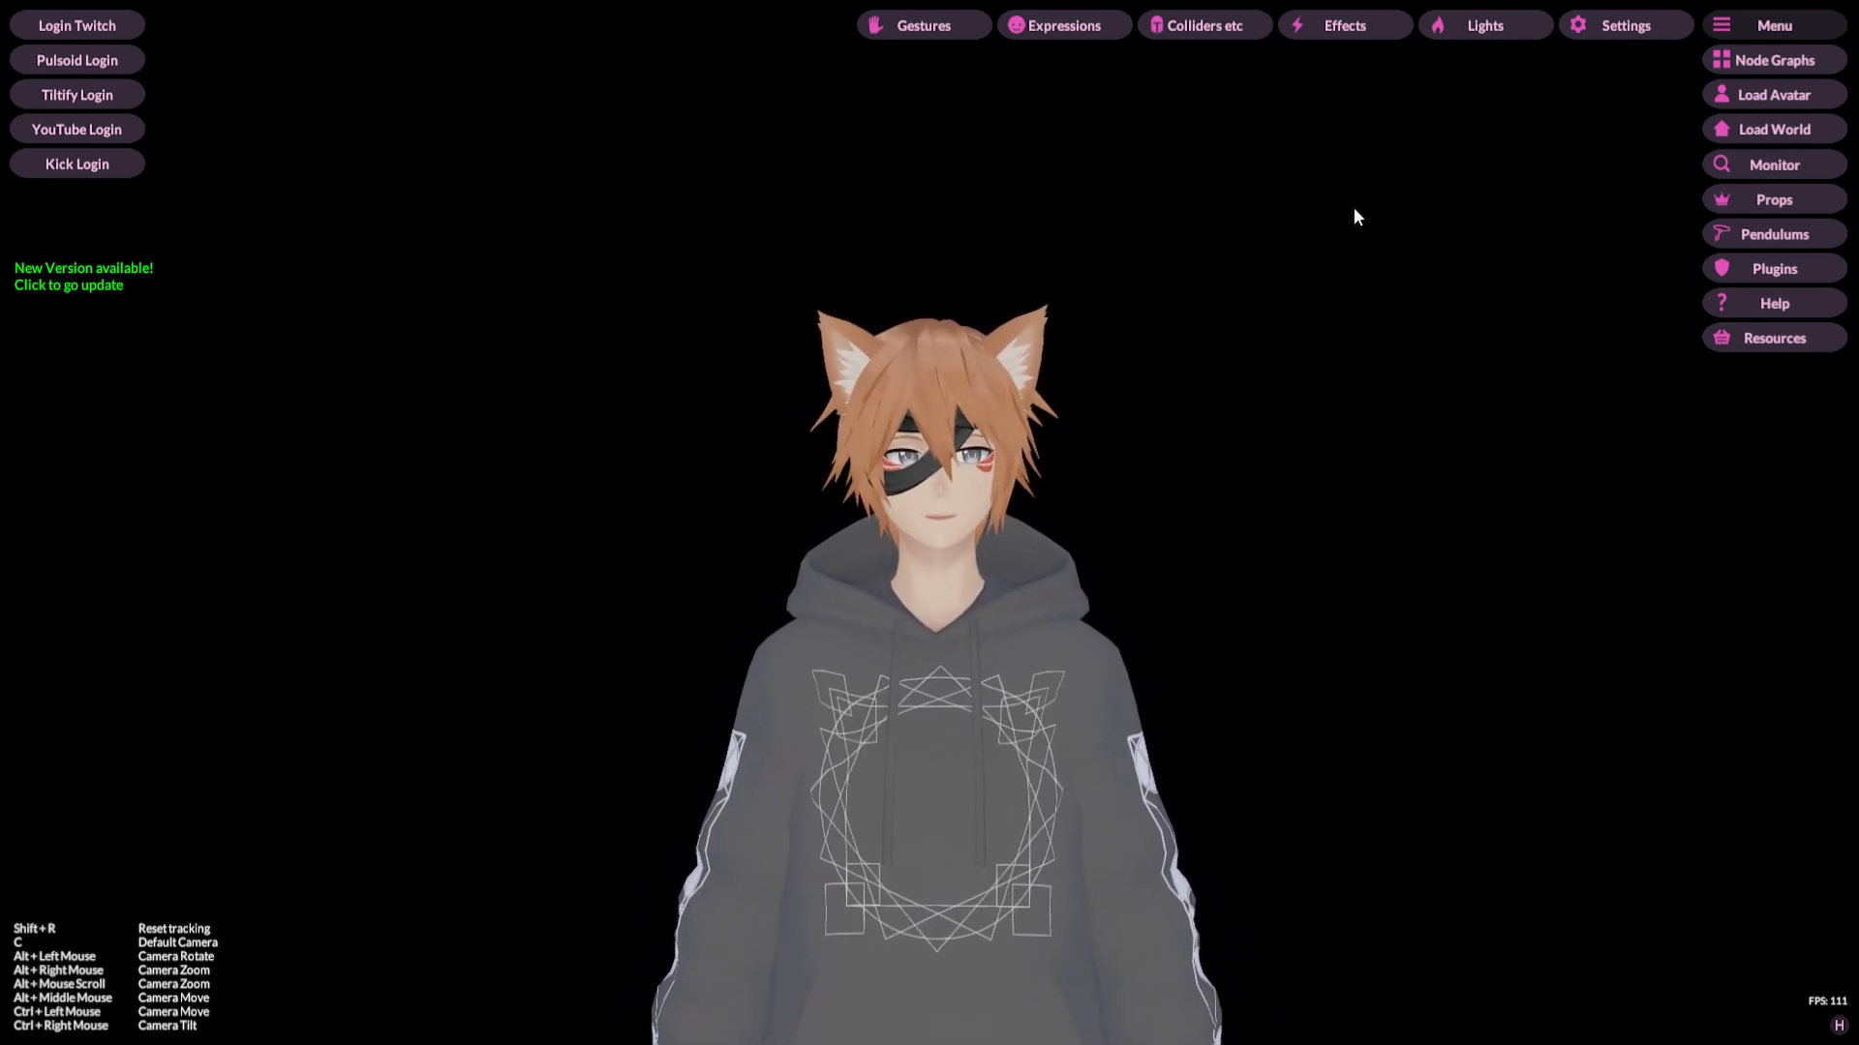
# Step: Open Settings and browse the webcam Camera Settings resolution options, keeping Default, then close the settings window
pyautogui.click(1595, 31)
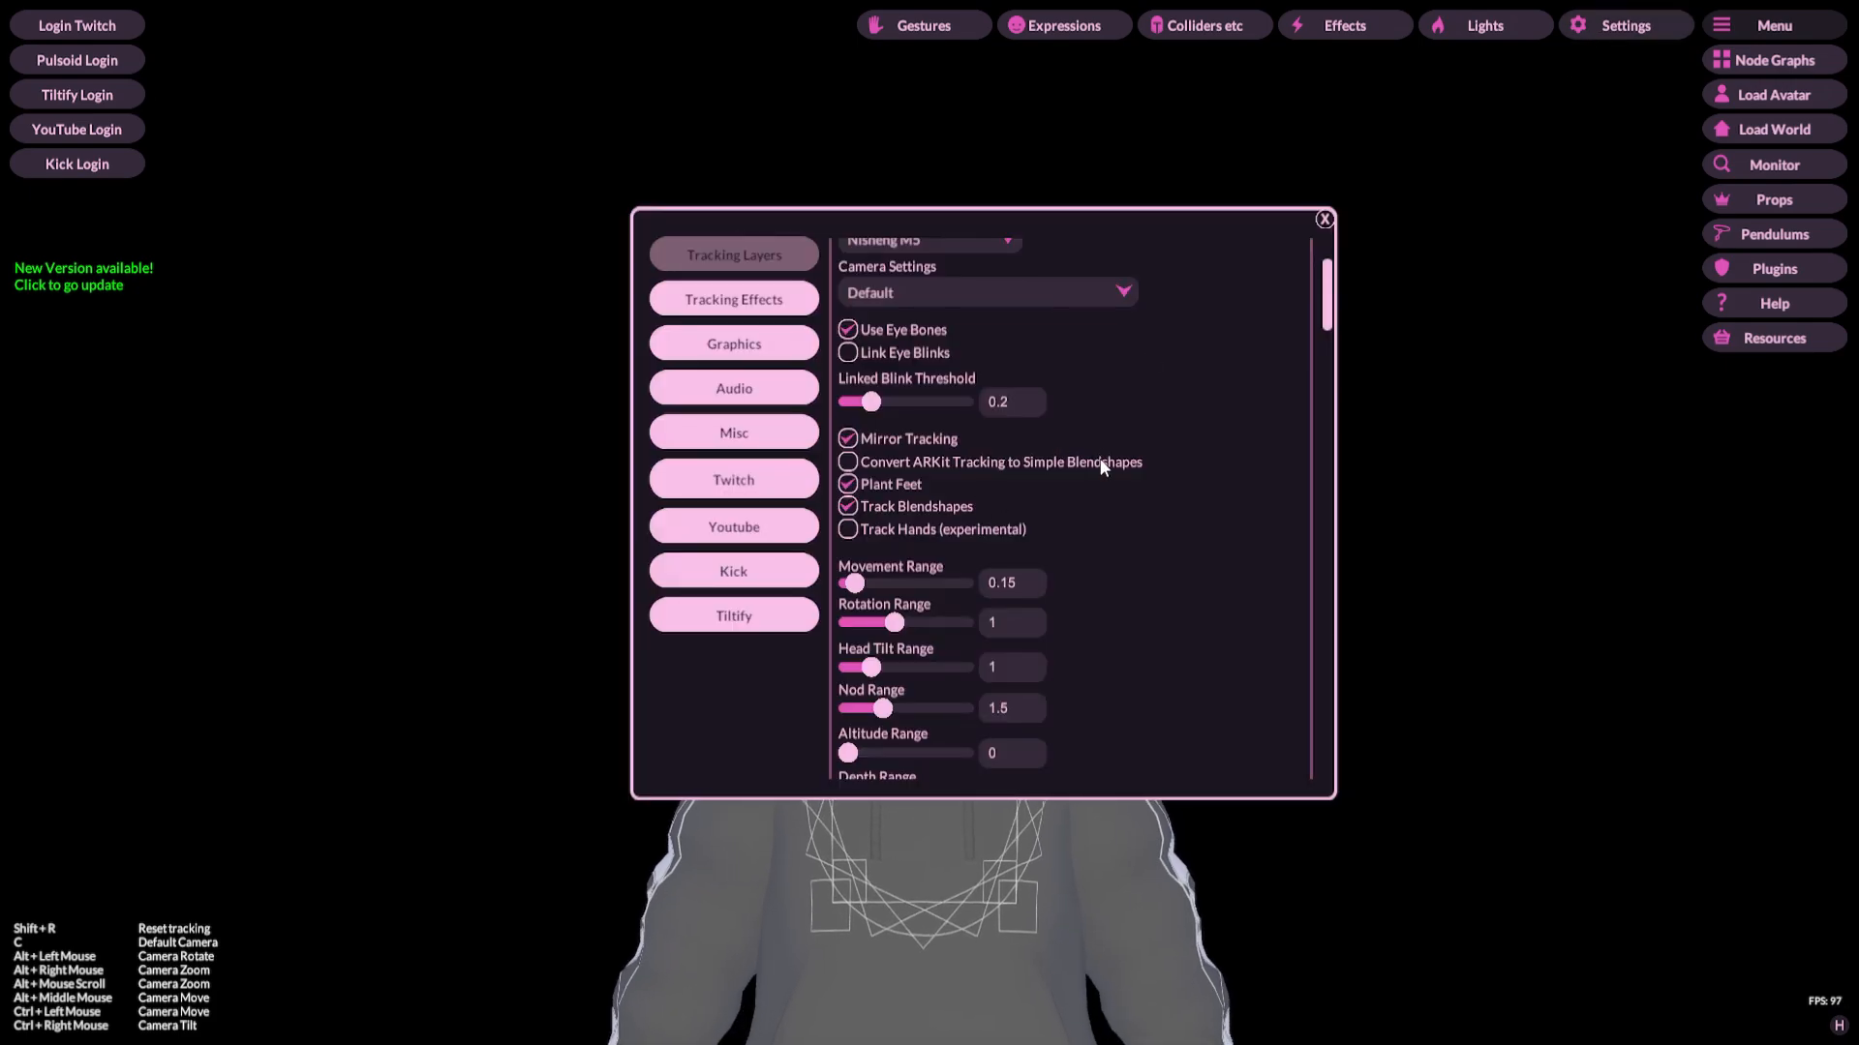
pyautogui.scroll(2, 1104, 475)
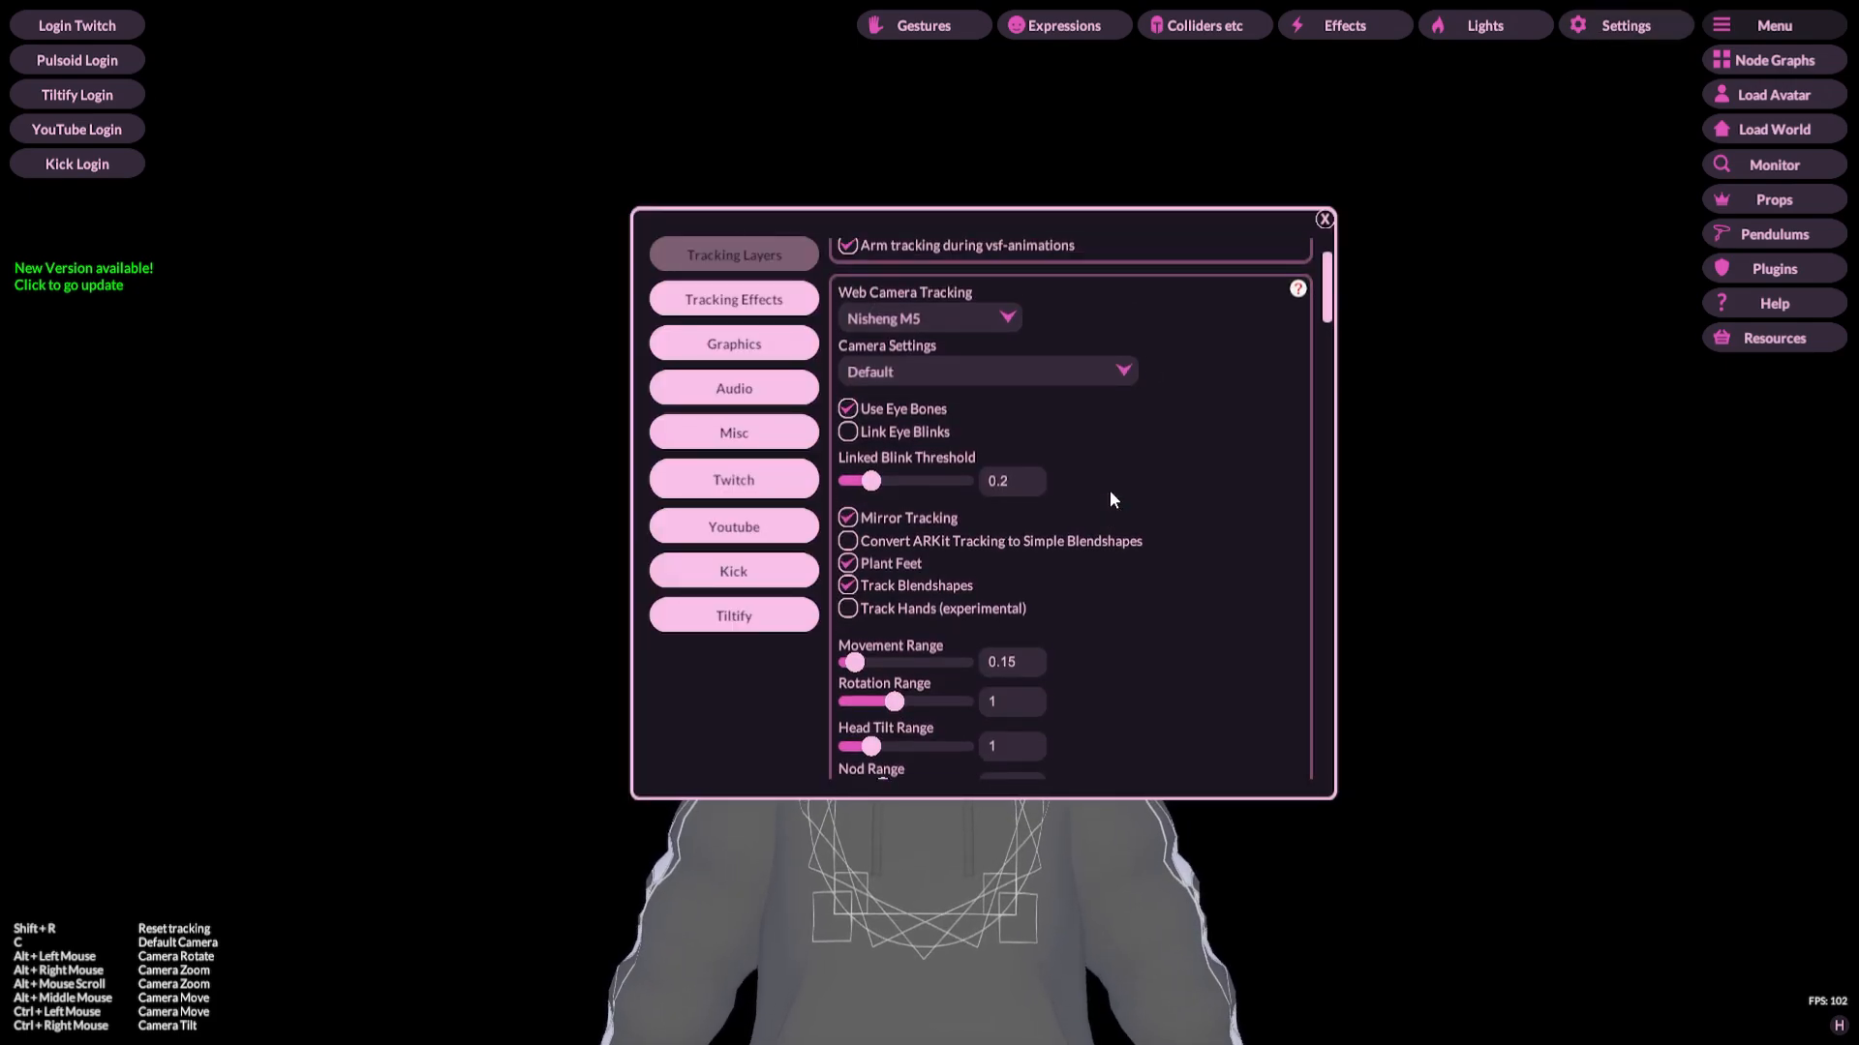
pyautogui.click(935, 381)
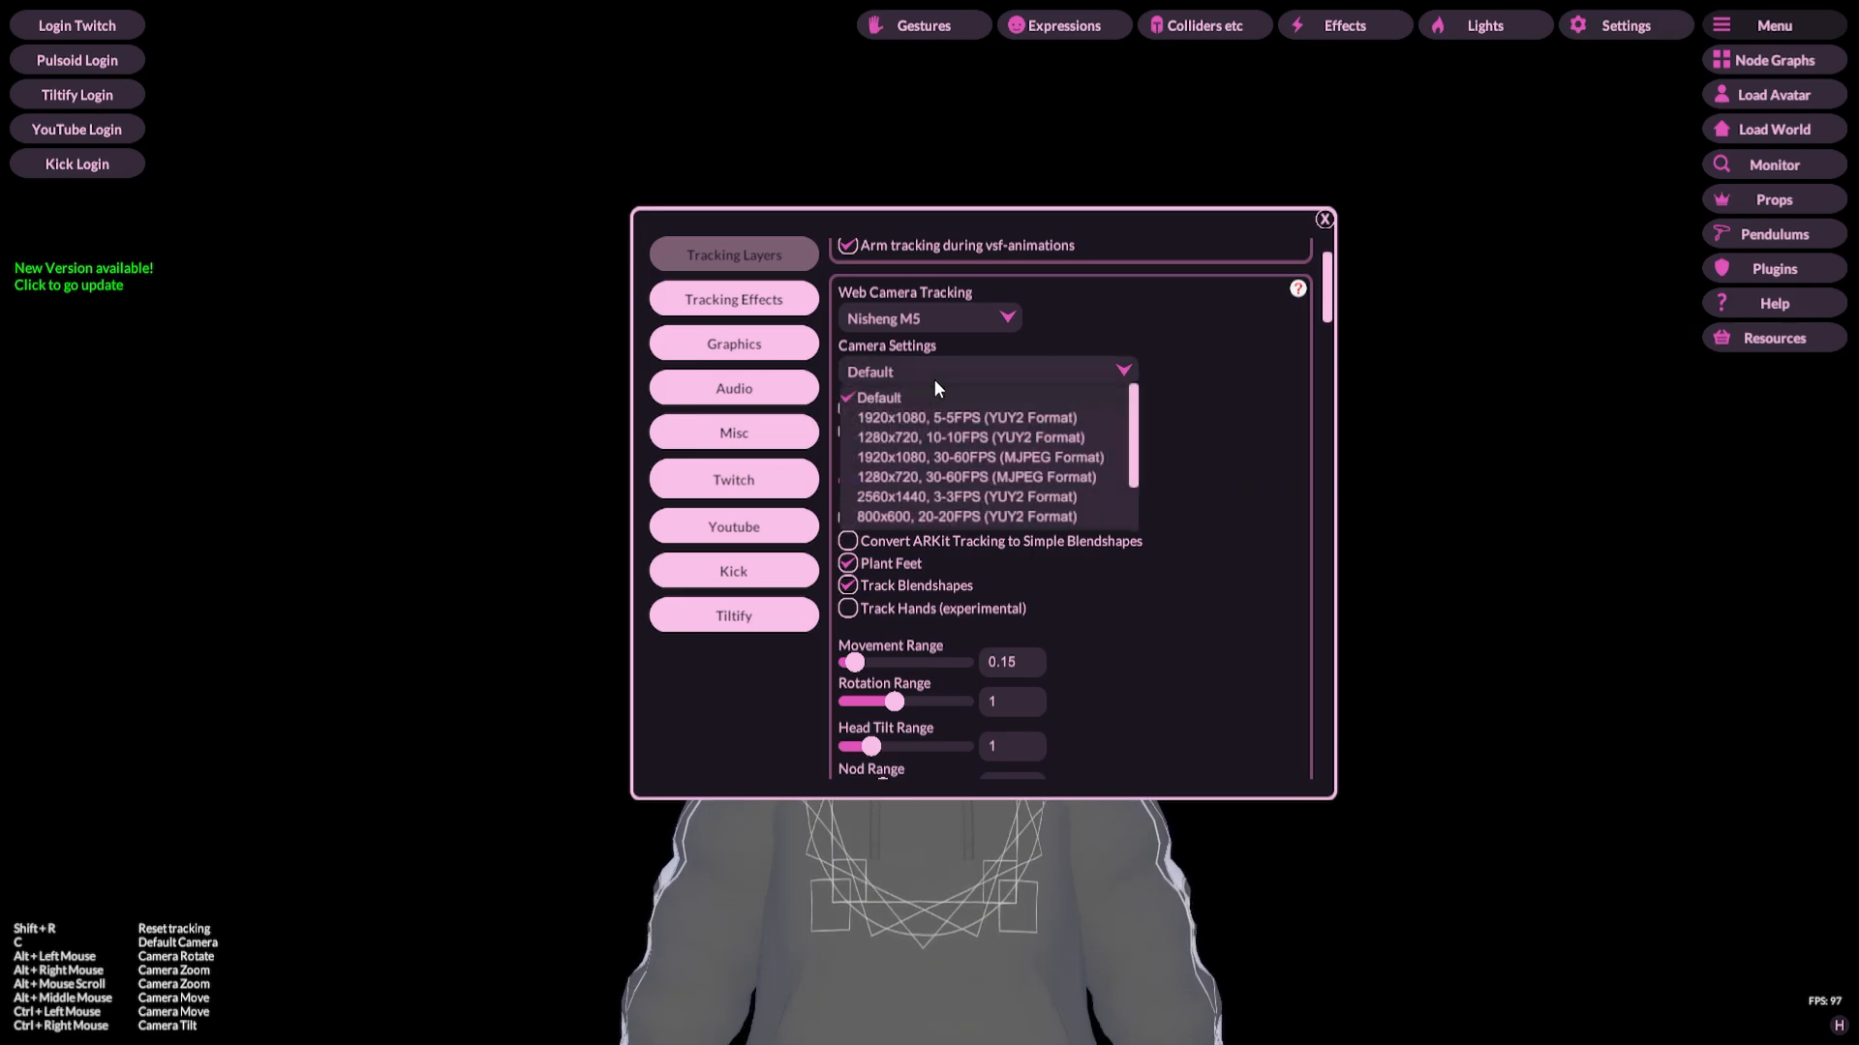
pyautogui.scroll(-1, 932, 482)
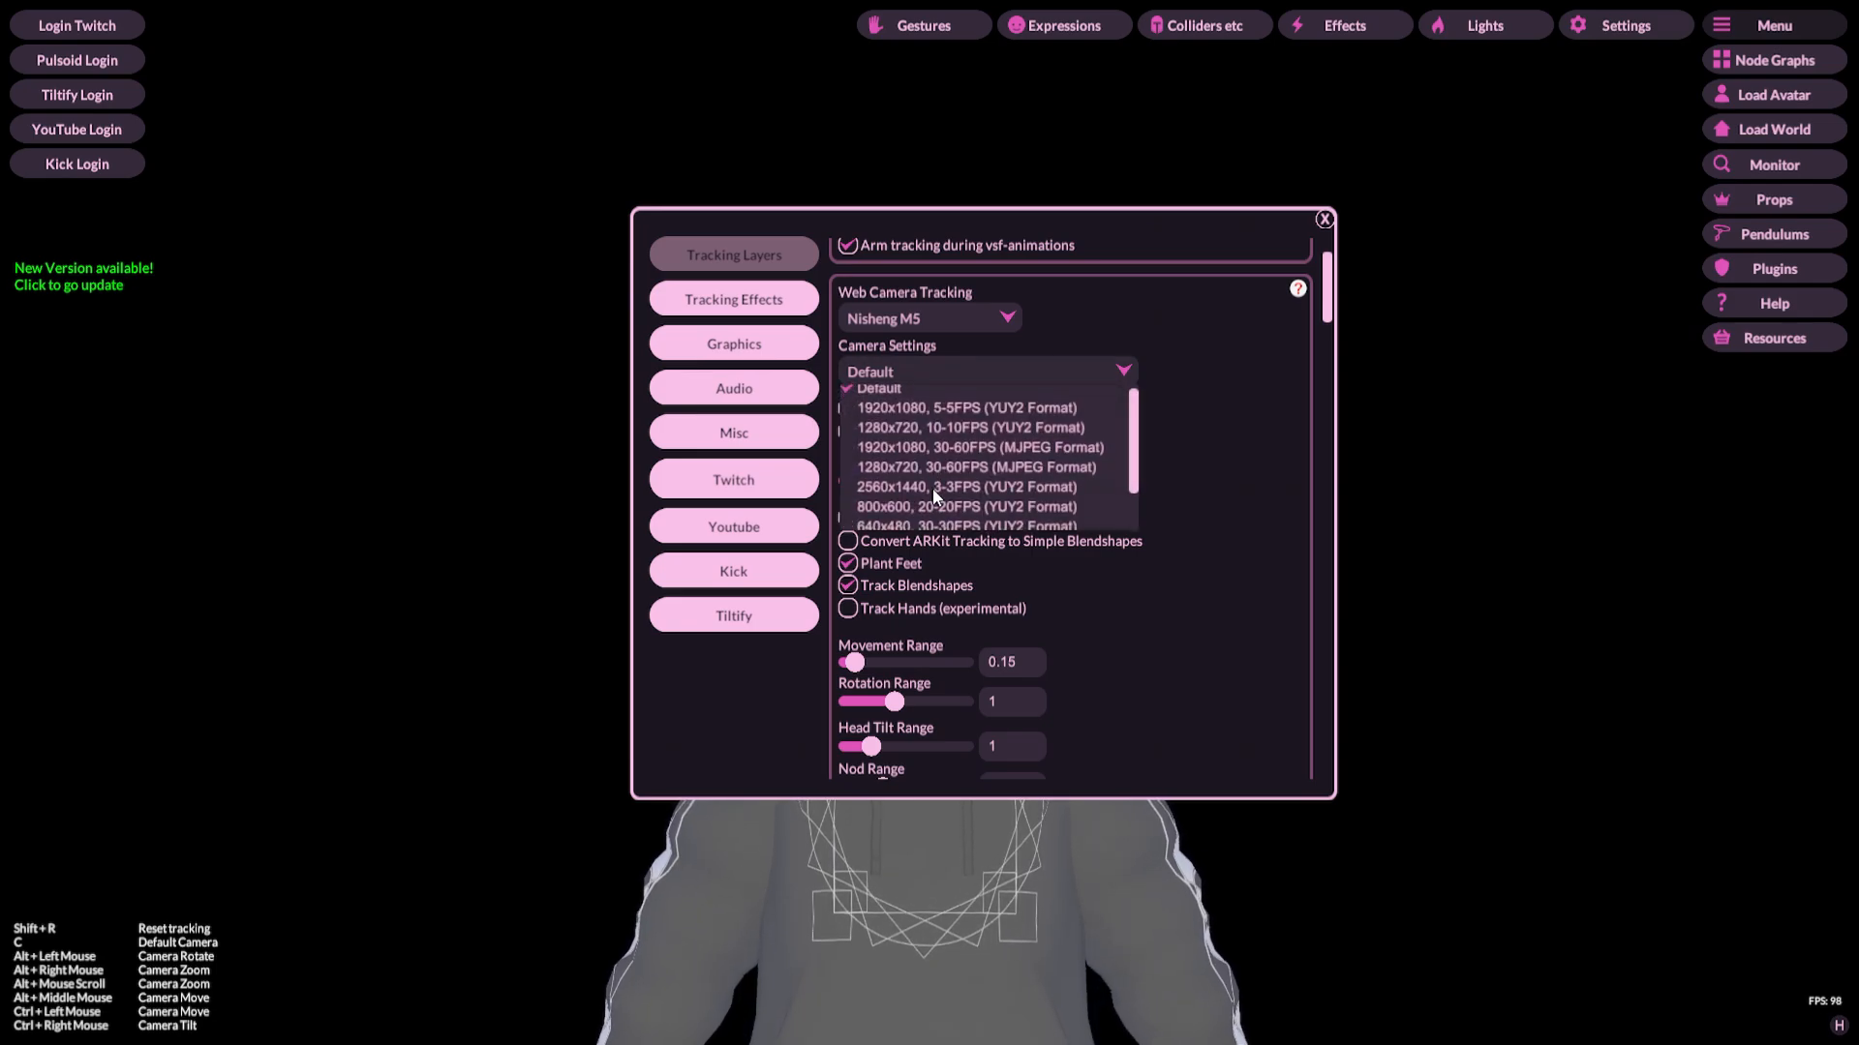
pyautogui.scroll(-3, 1098, 523)
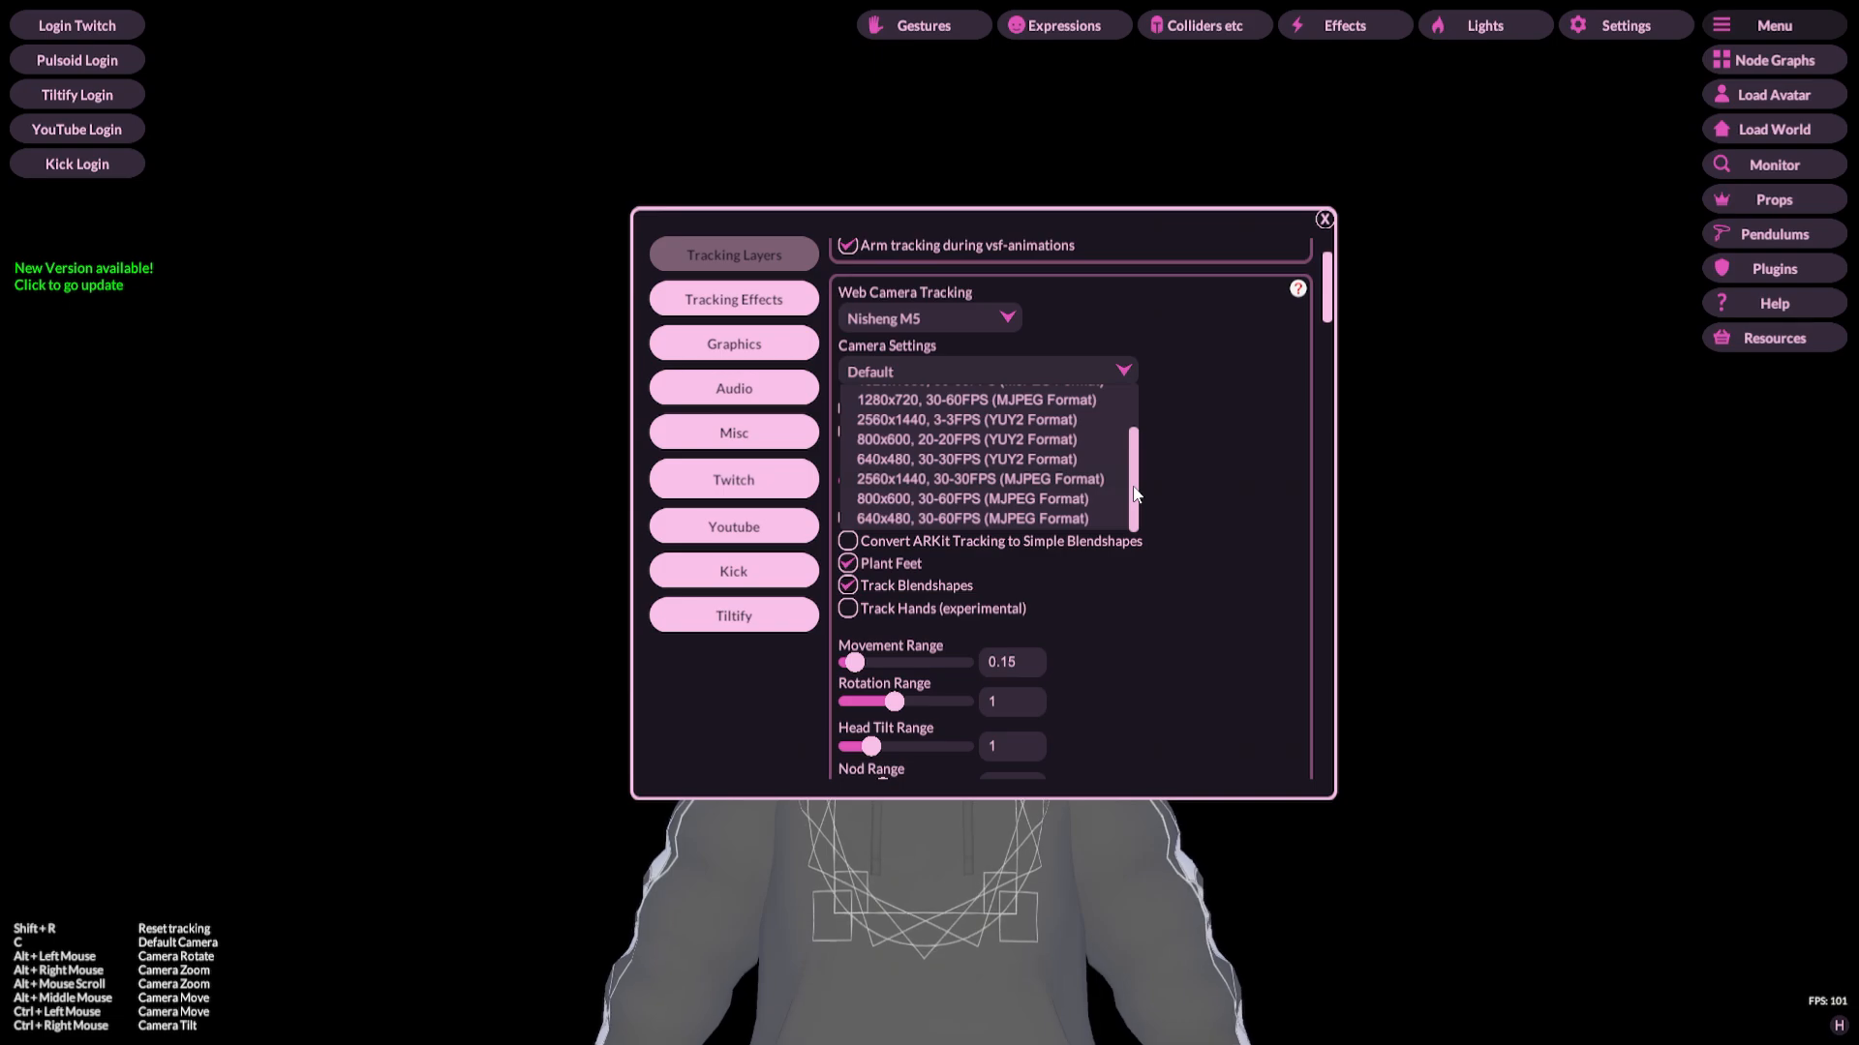
pyautogui.moveTo(1136, 494); pyautogui.dragTo(1106, 416)
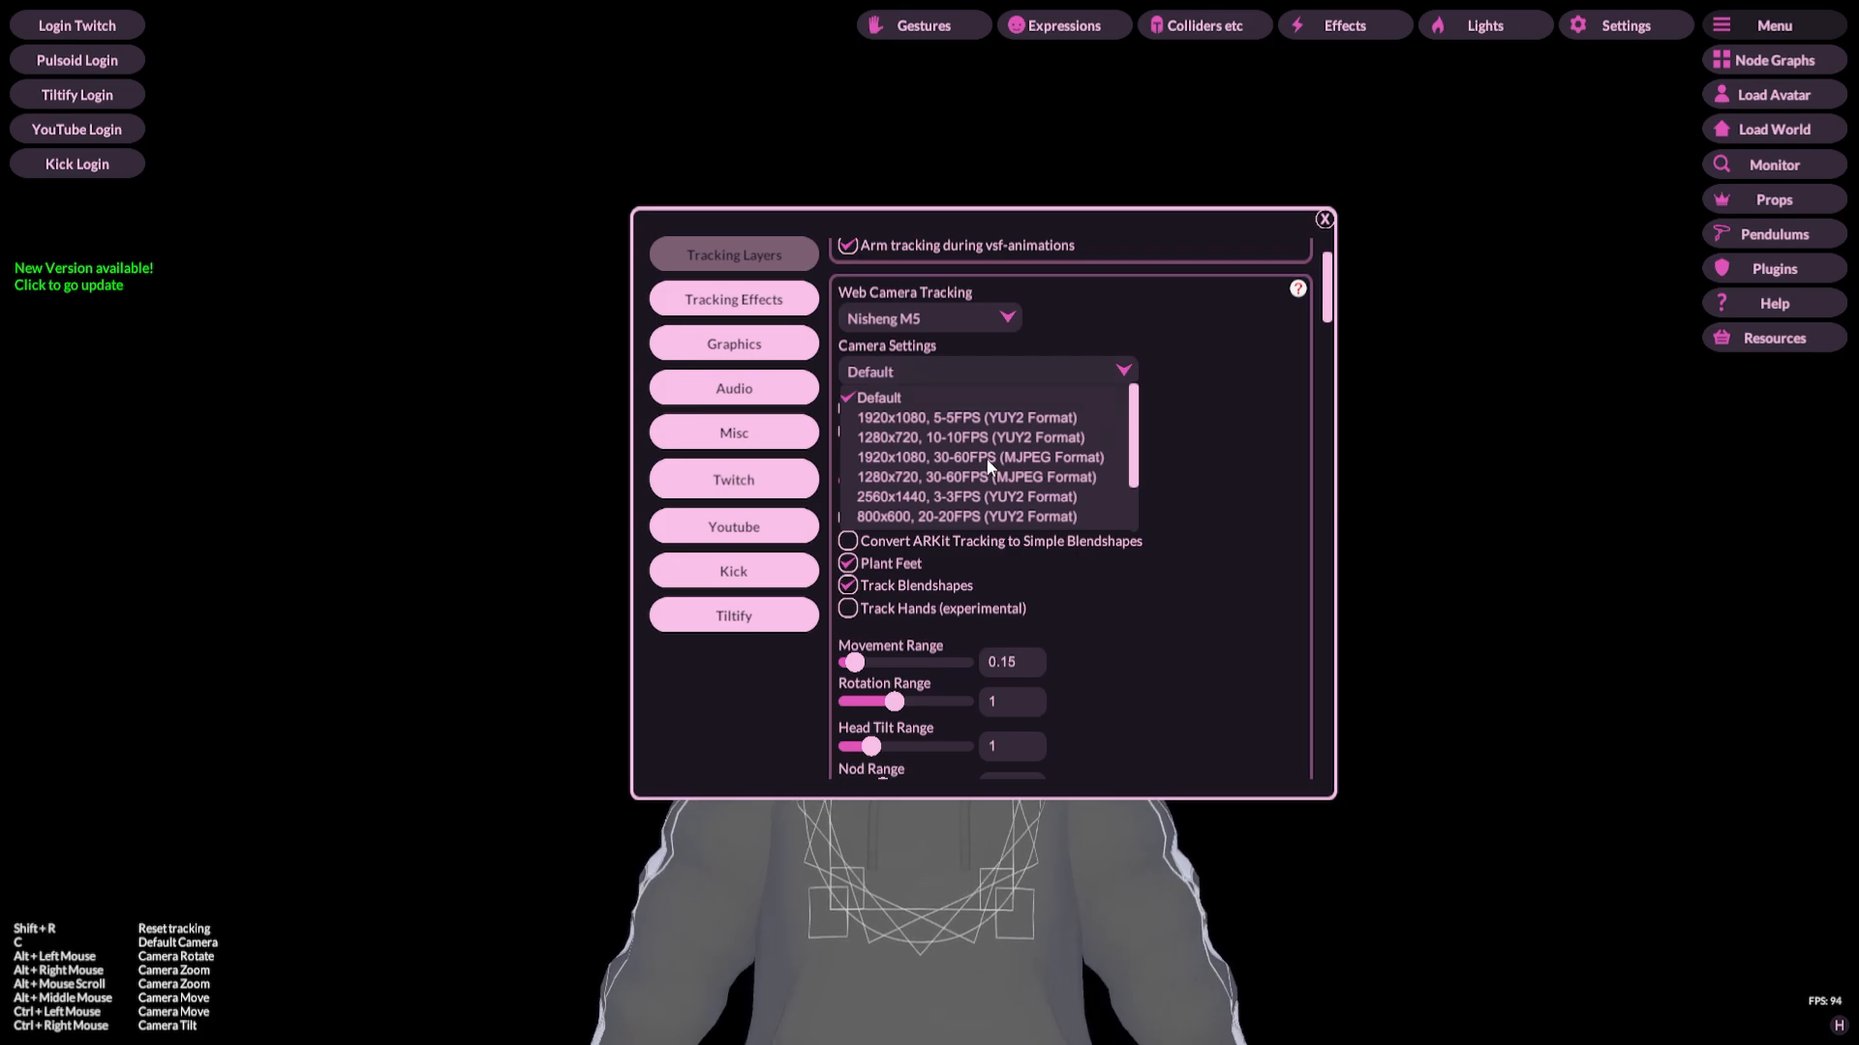
pyautogui.click(1035, 368)
pyautogui.scroll(-3, 1147, 459)
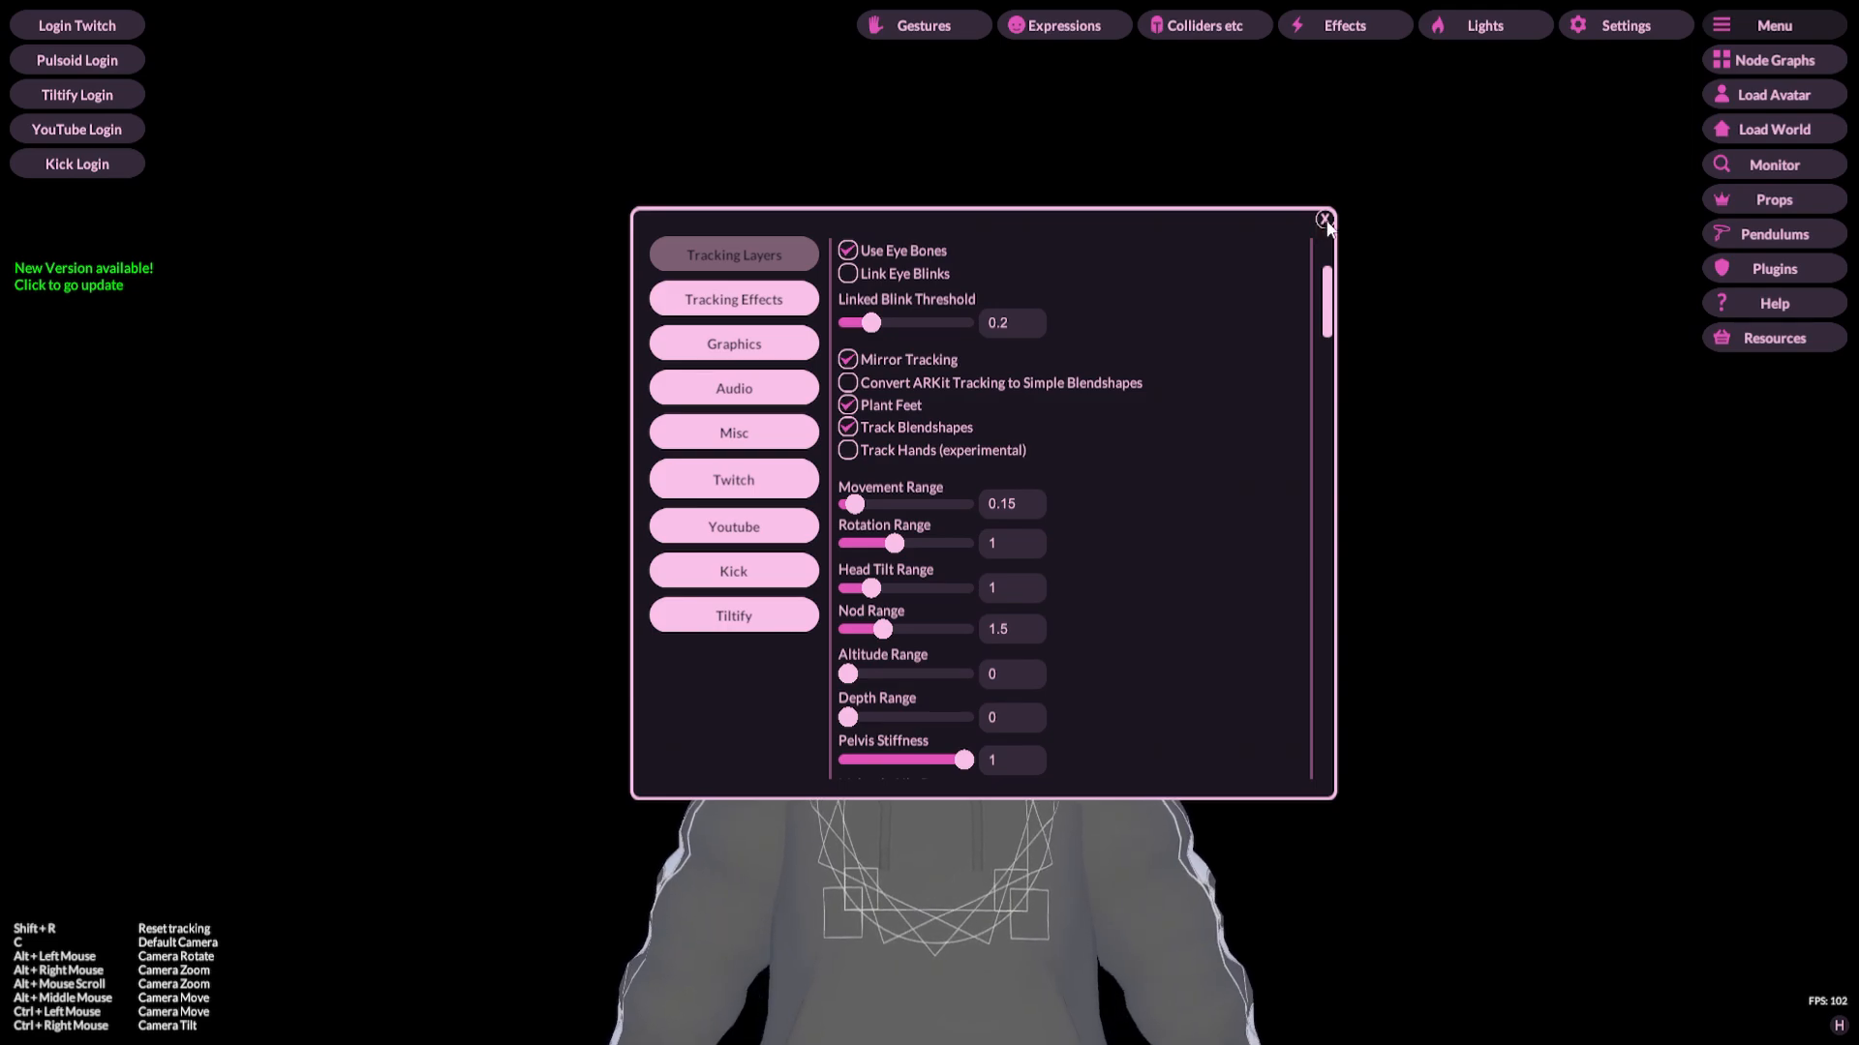
pyautogui.click(1323, 219)
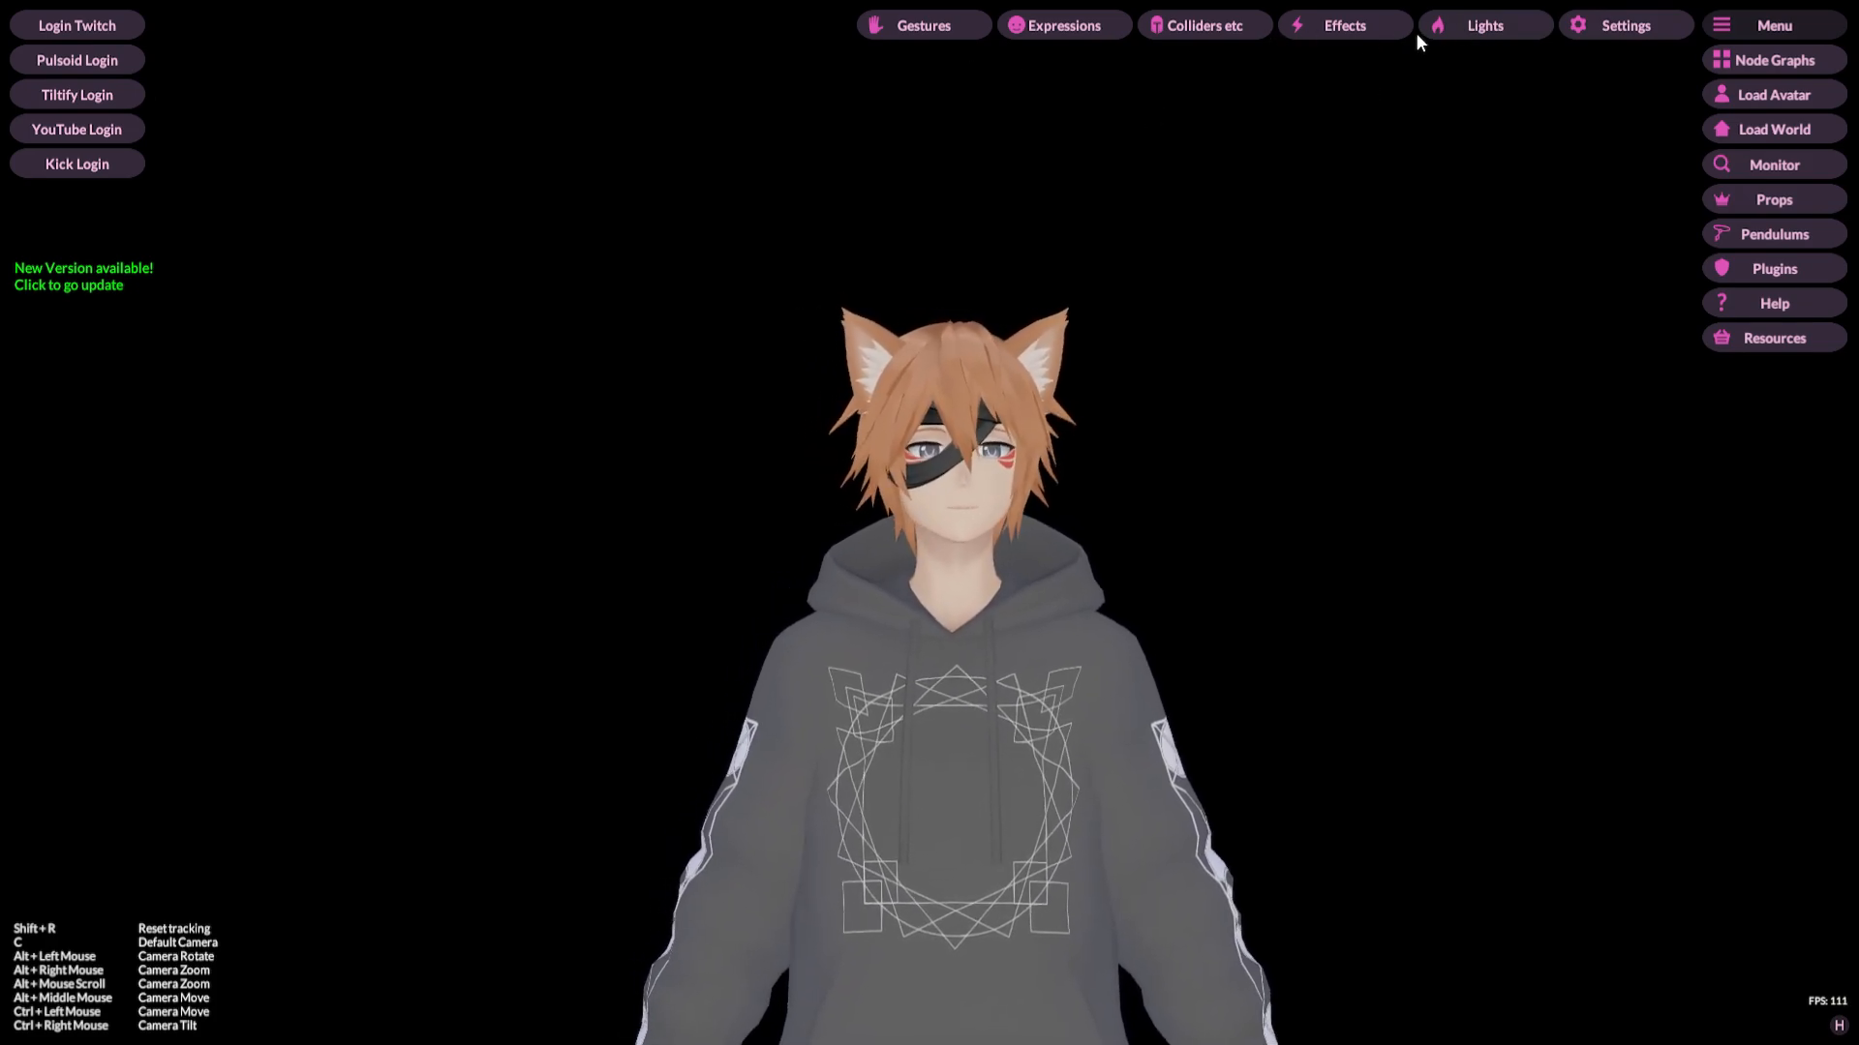
# Step: Open the Lights panel, move it beside the avatar, and toggle Use Contact Shadows on and back off
pyautogui.click(1469, 26)
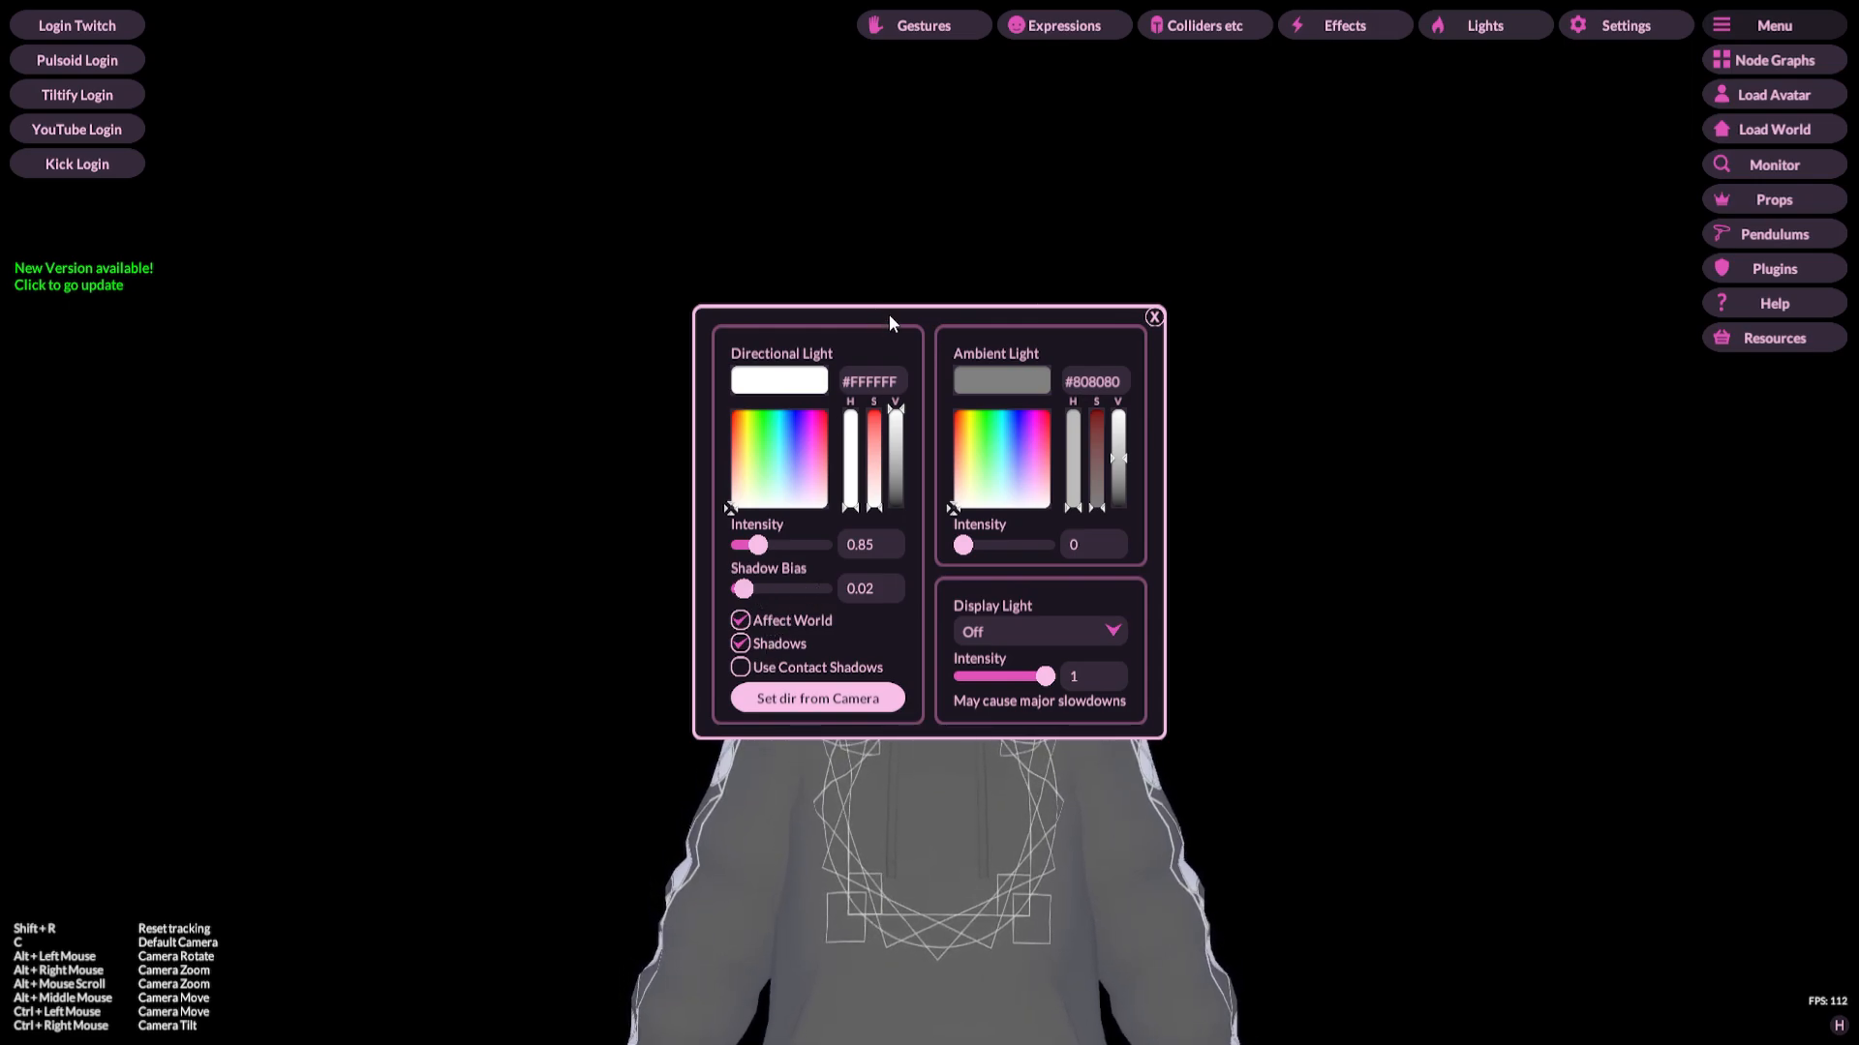
pyautogui.moveTo(888, 314); pyautogui.dragTo(1359, 386)
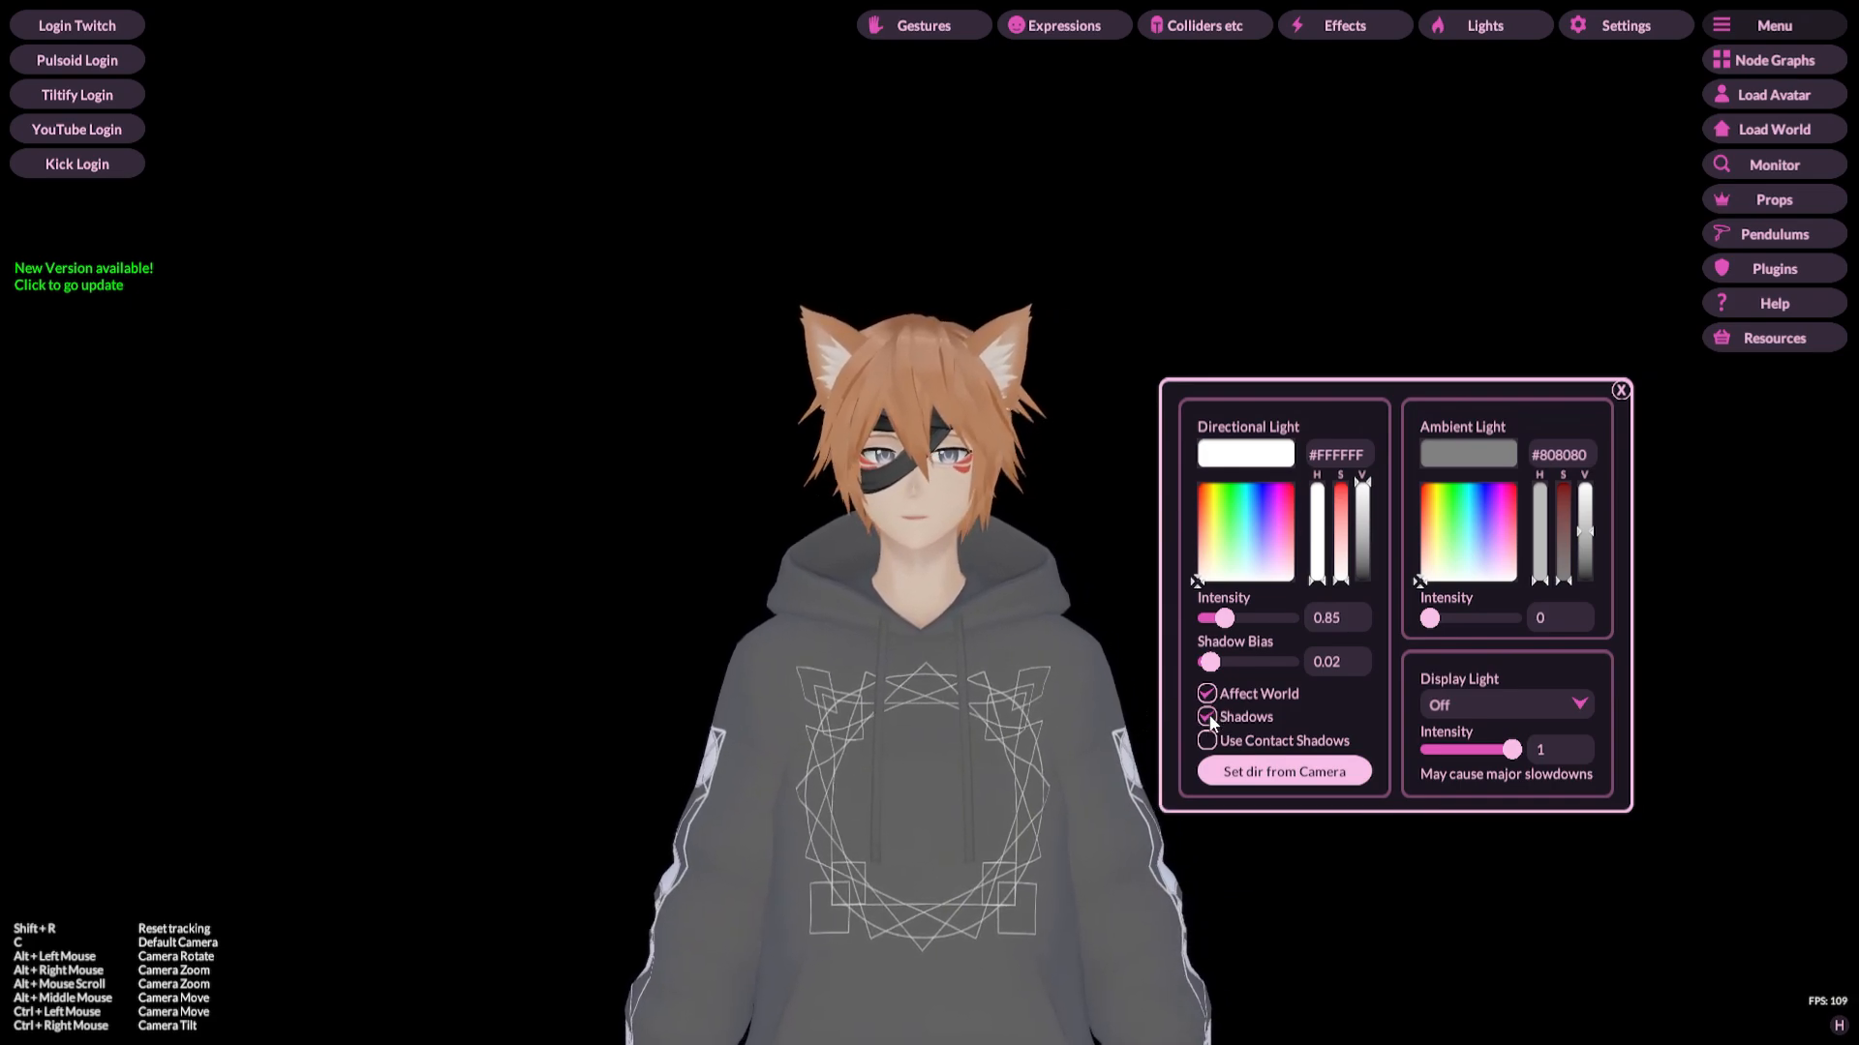
pyautogui.click(1207, 742)
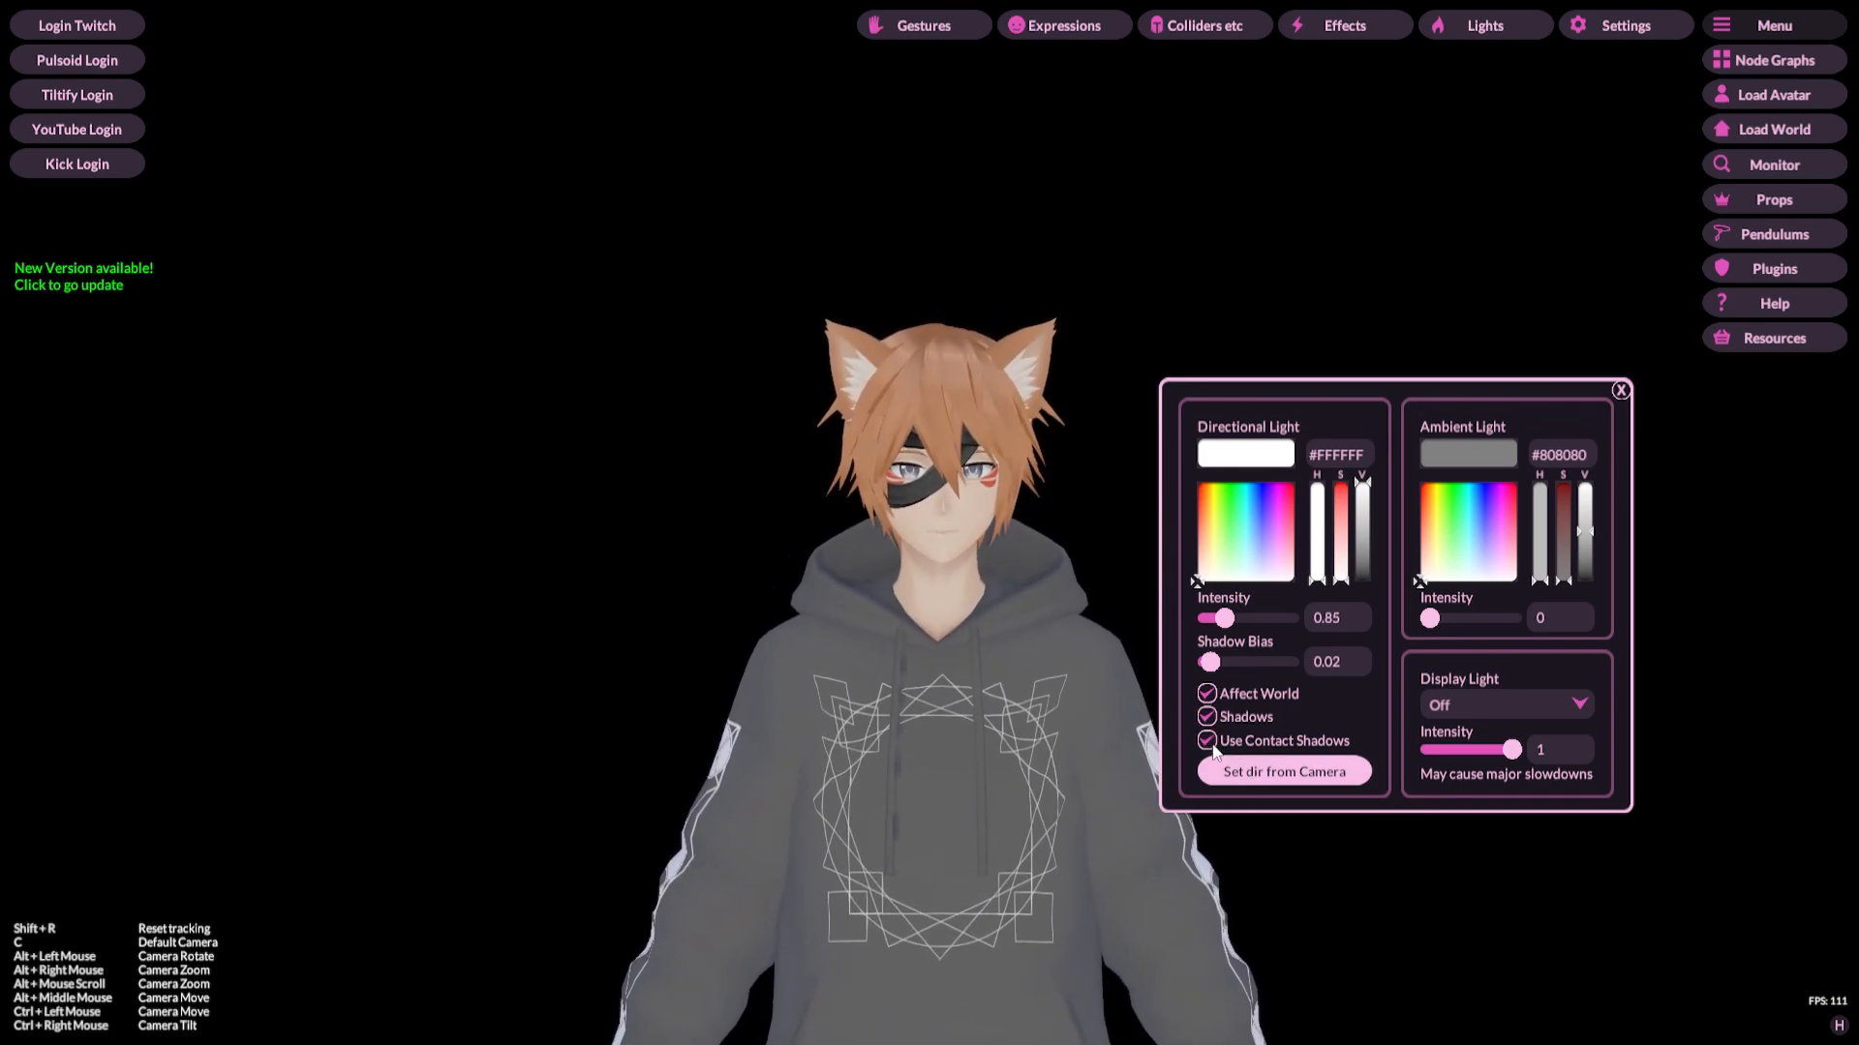
pyautogui.click(1210, 744)
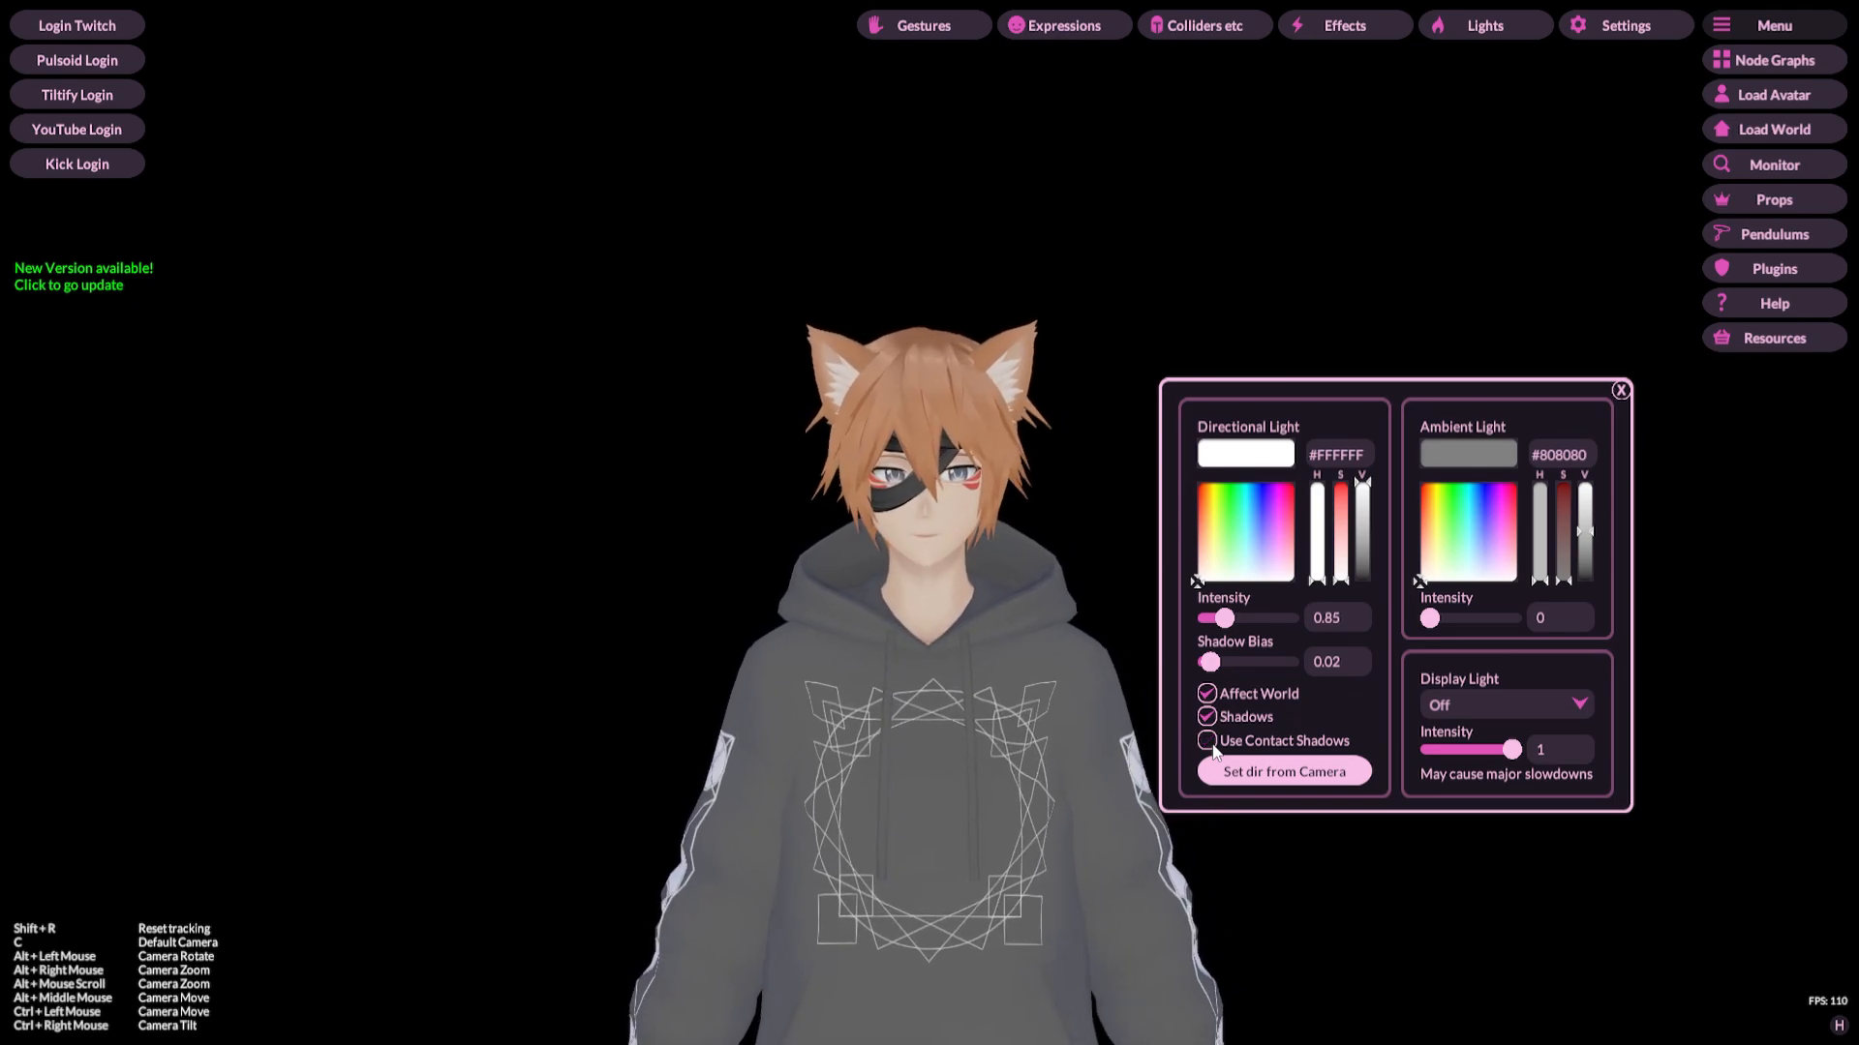
# Step: Preview the Display Light on Monitor 1 and Monitor 2, return it to Off, and close the Lights panel
pyautogui.click(1466, 714)
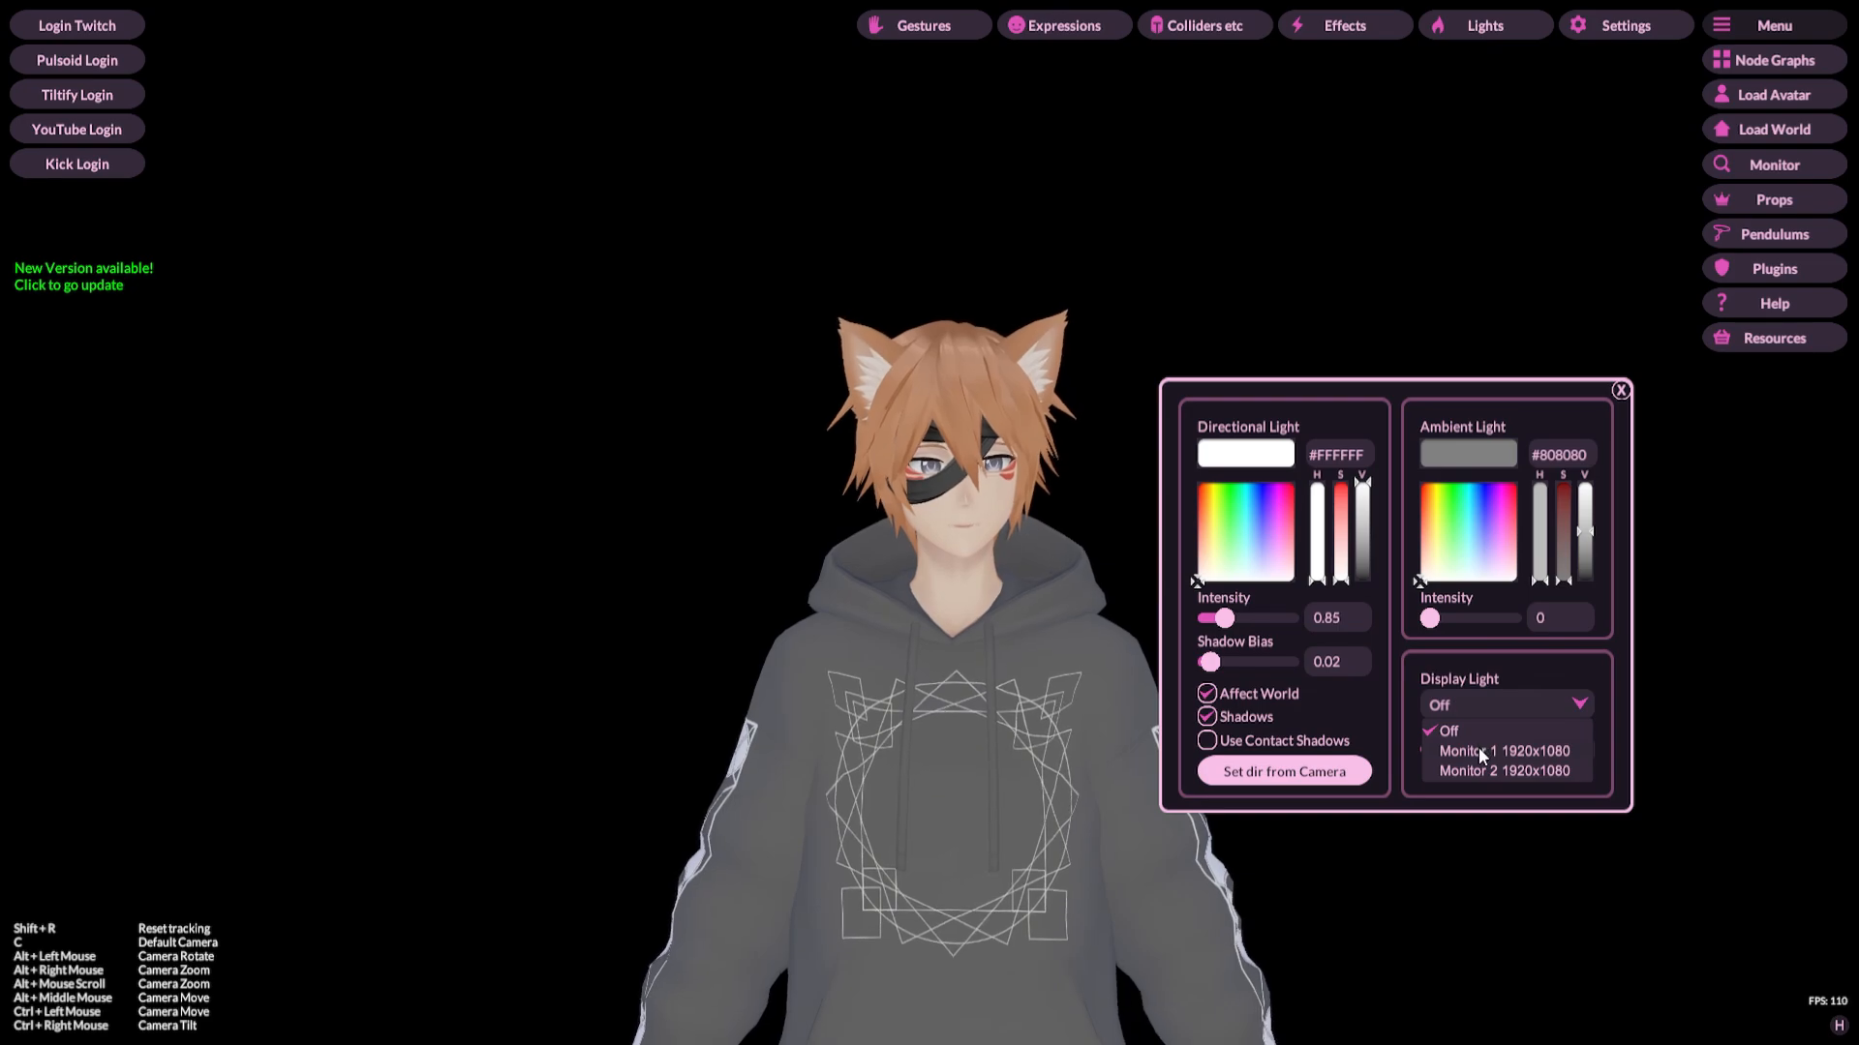
pyautogui.click(1478, 747)
pyautogui.click(1464, 701)
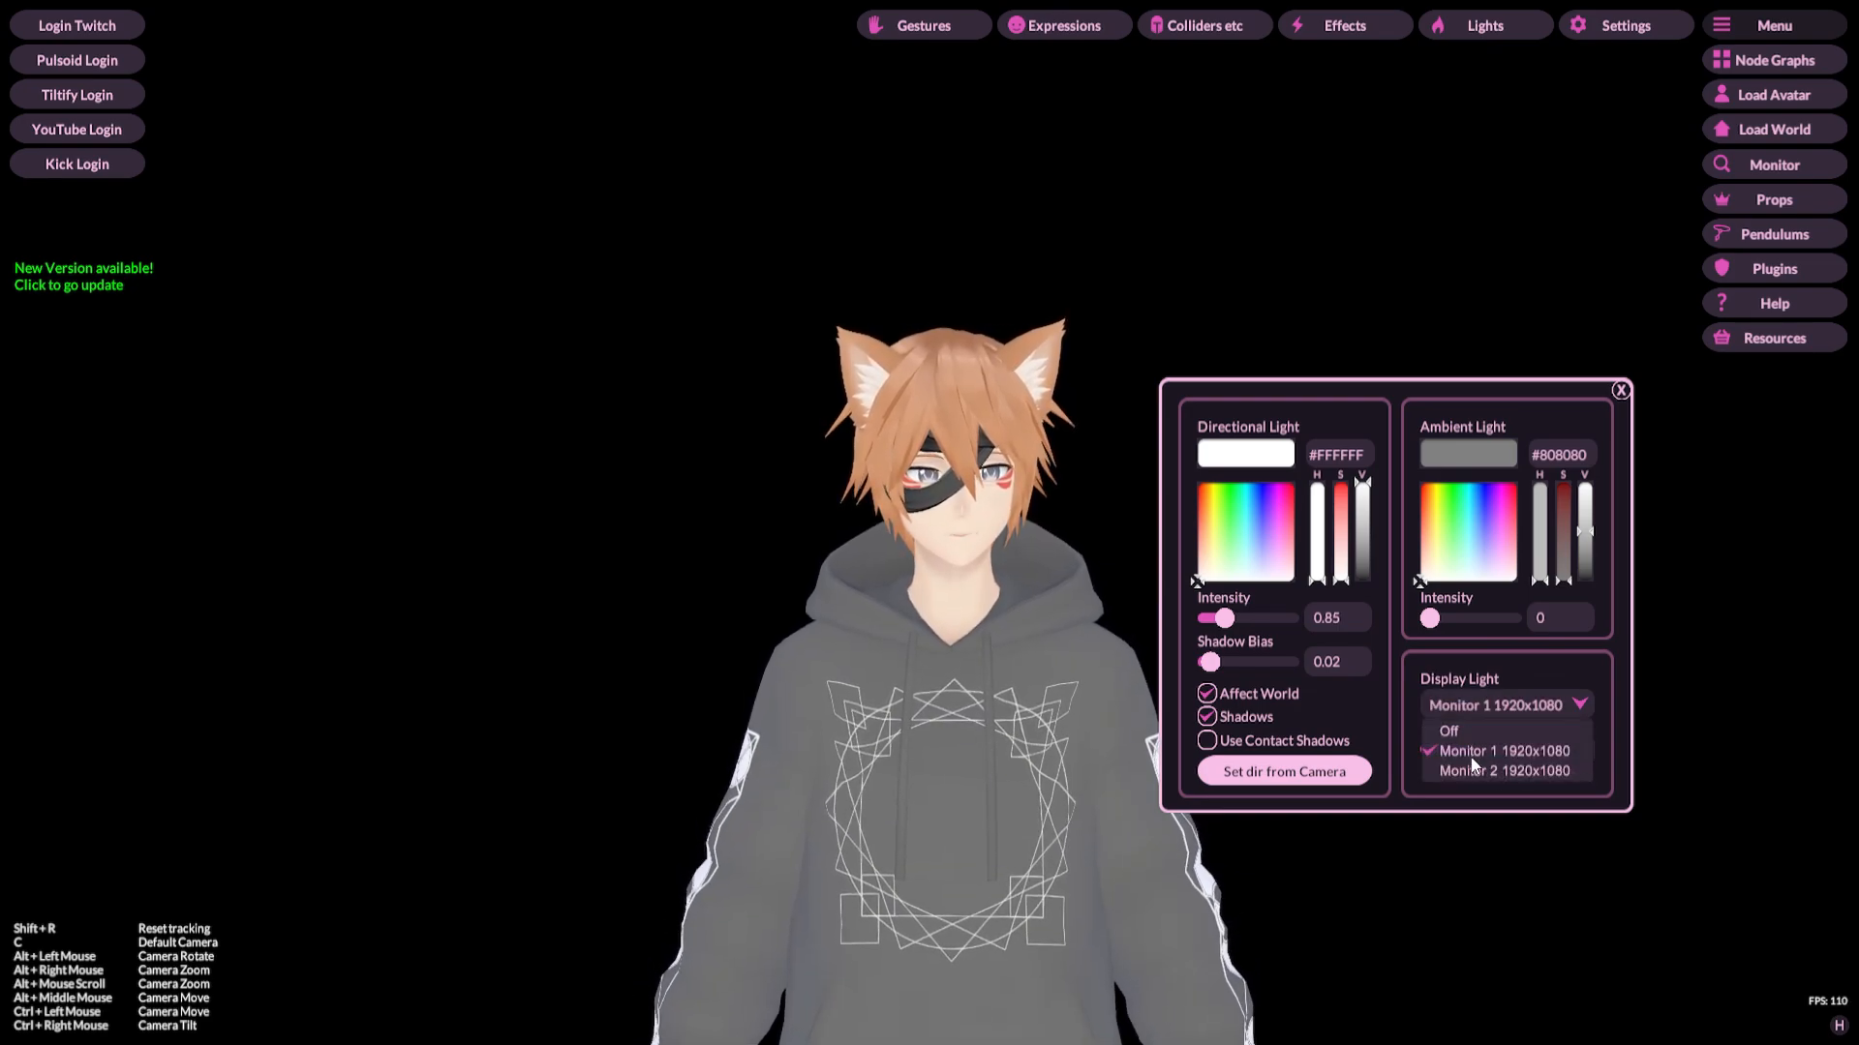
pyautogui.click(1466, 770)
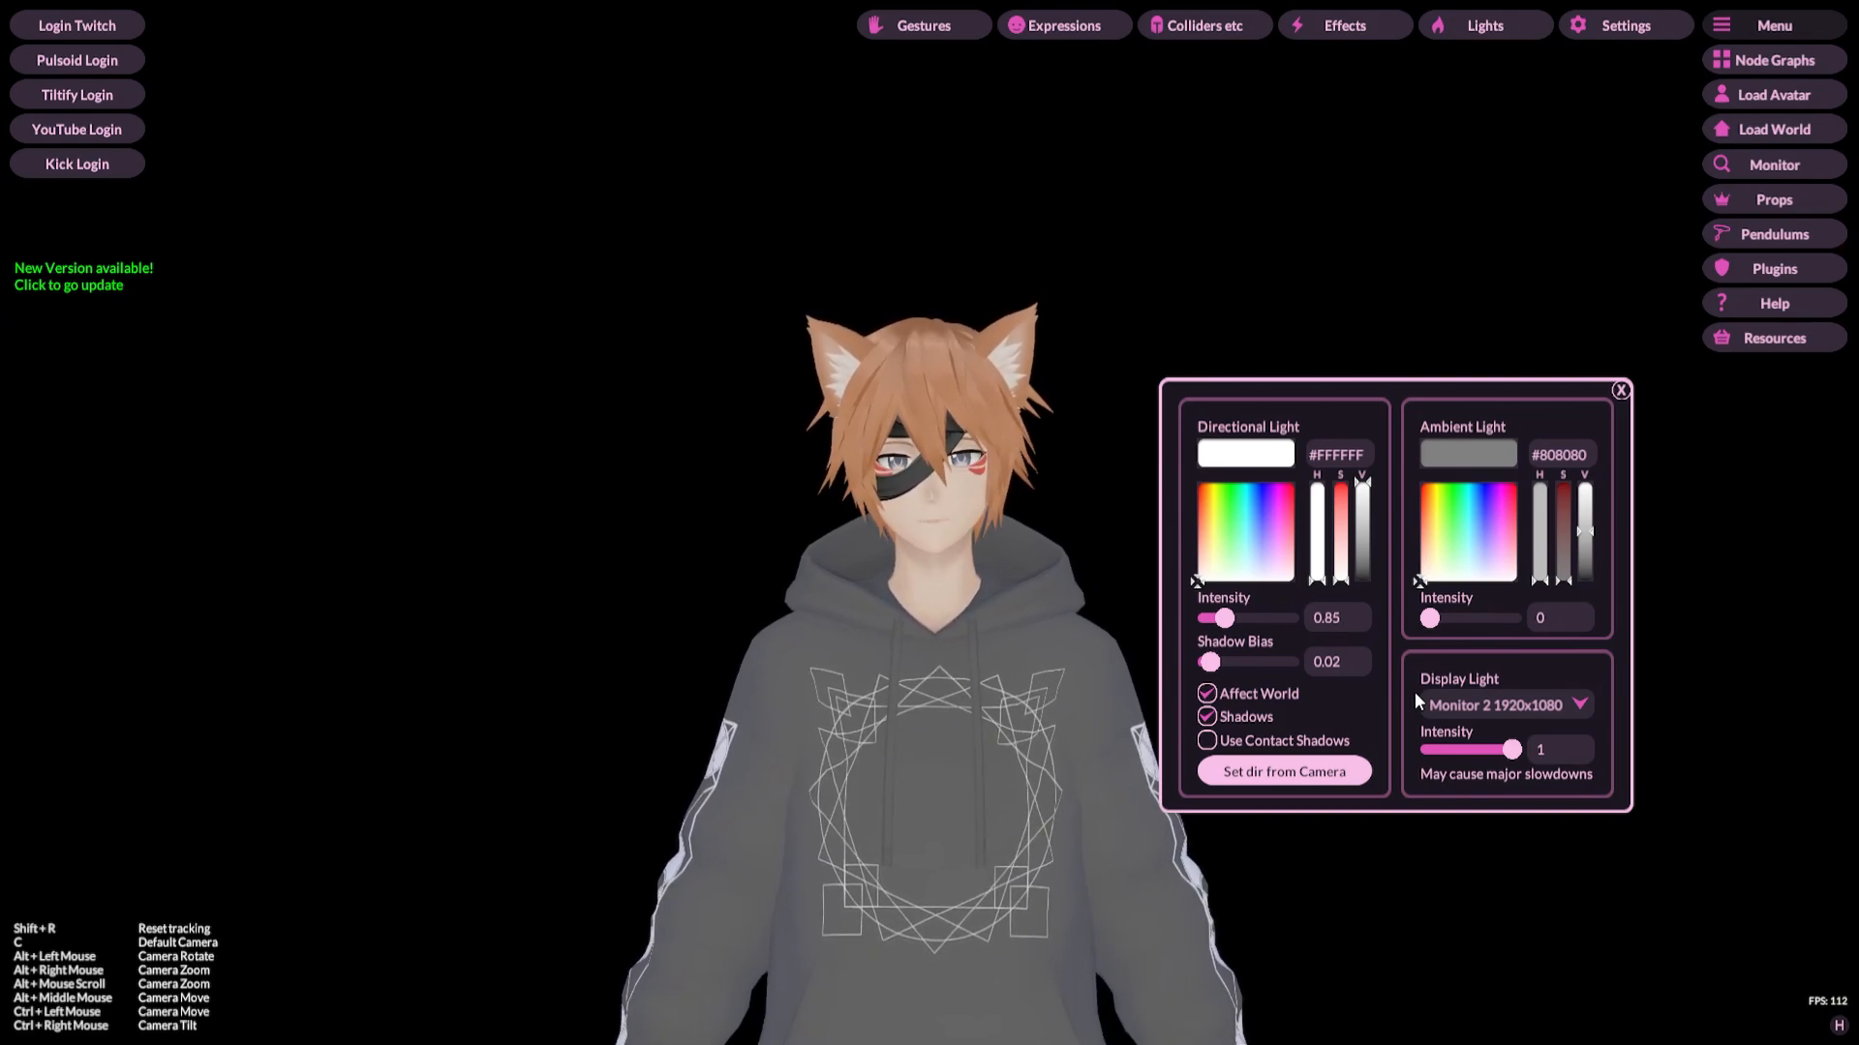
pyautogui.click(1457, 707)
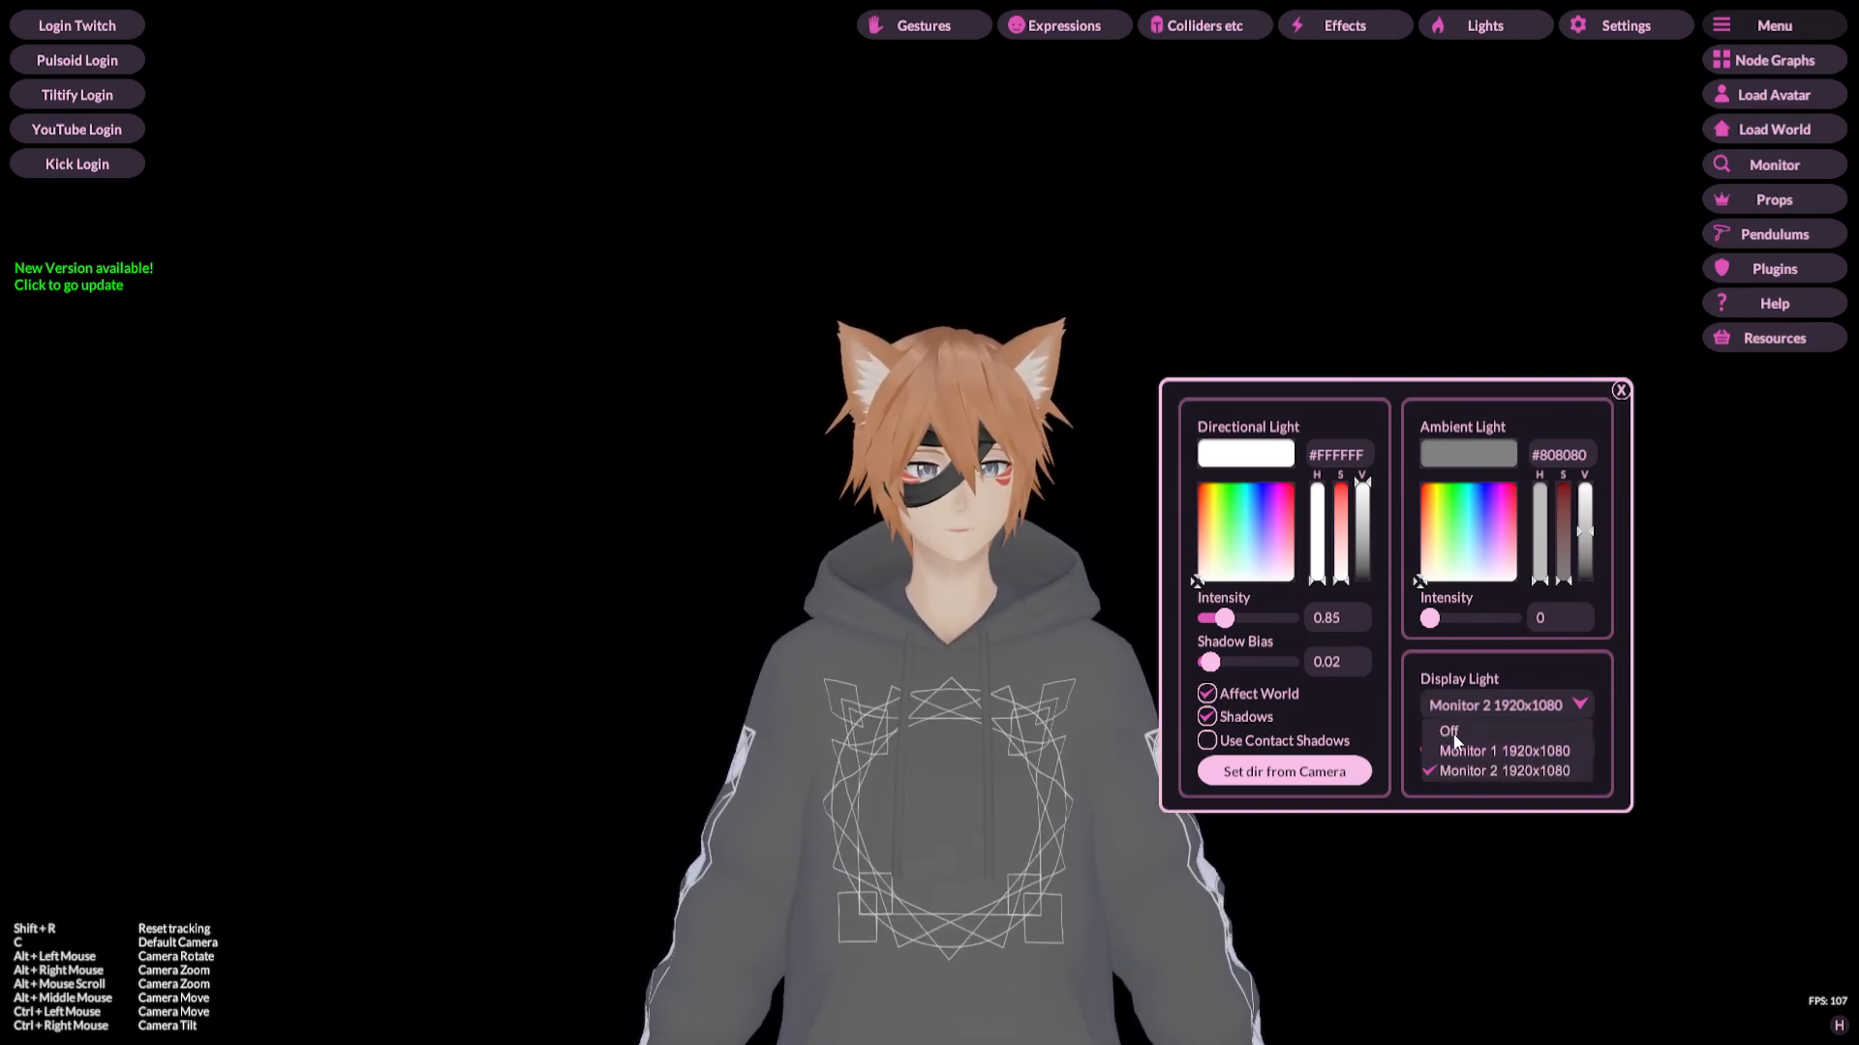
pyautogui.click(1458, 751)
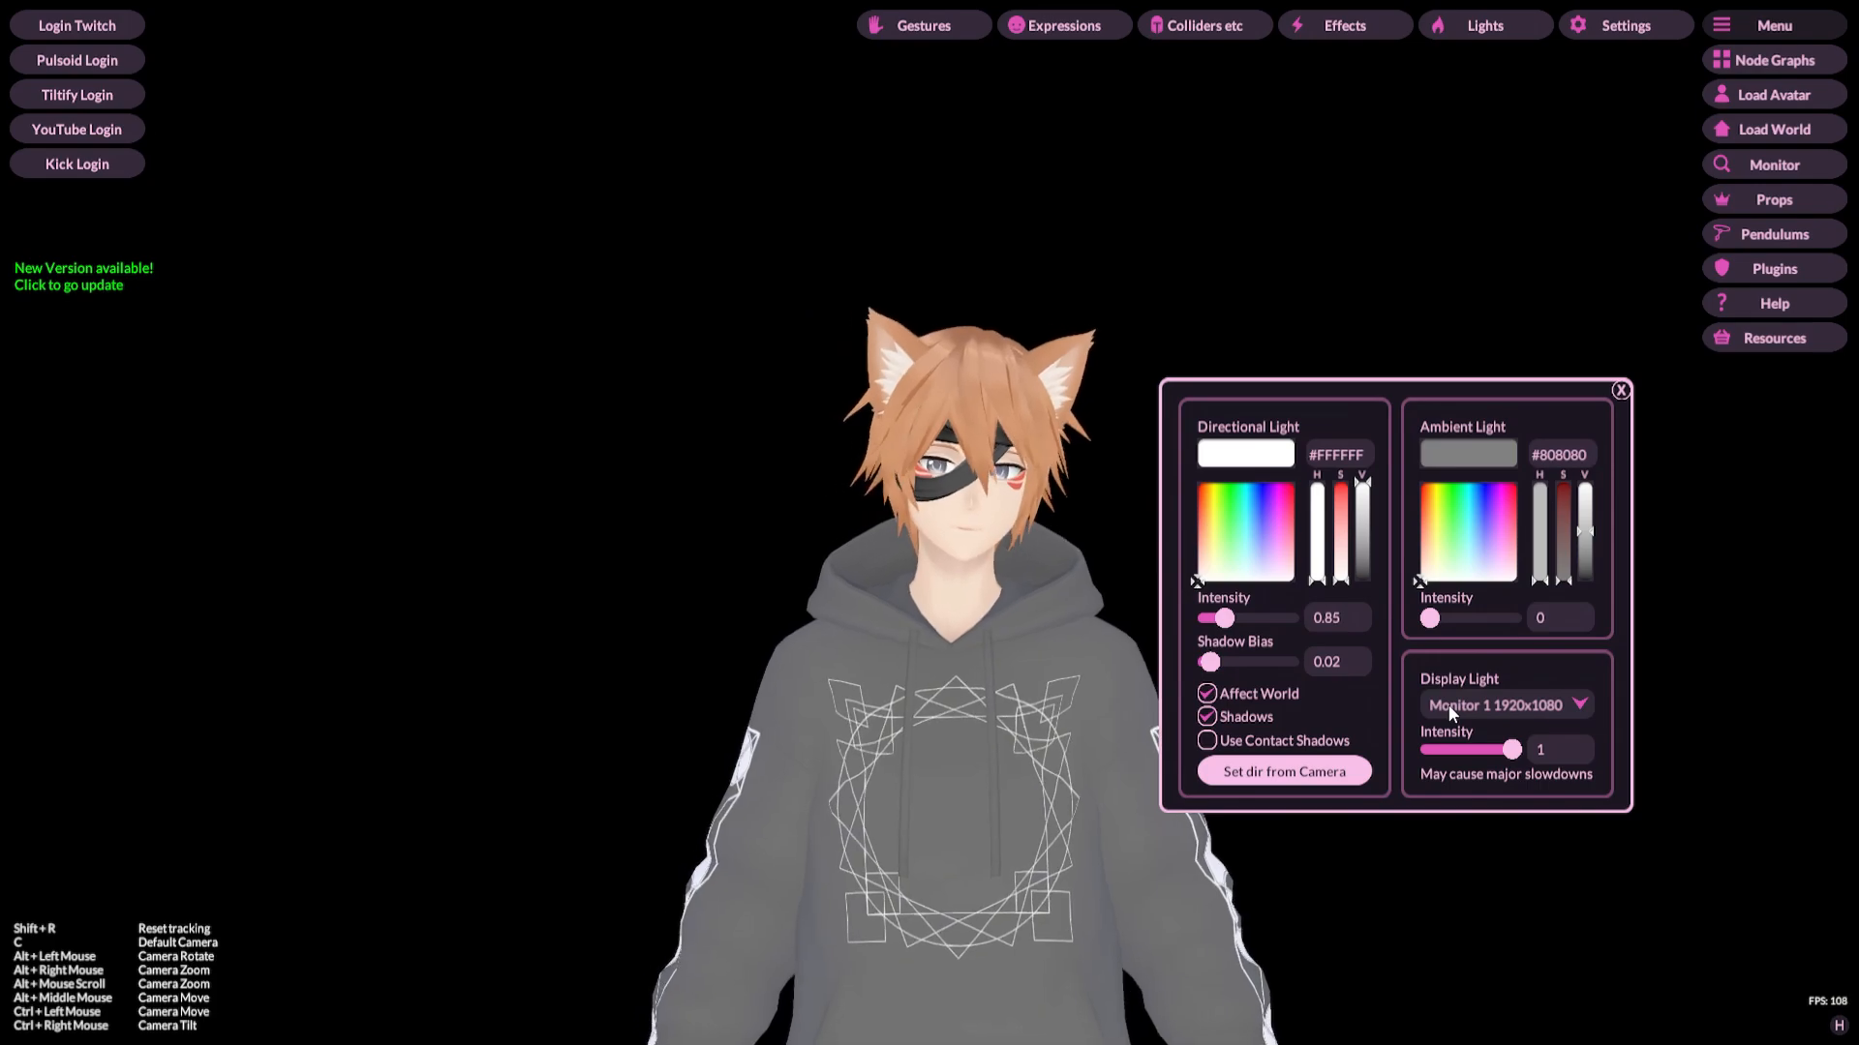
pyautogui.click(1448, 704)
pyautogui.click(1472, 769)
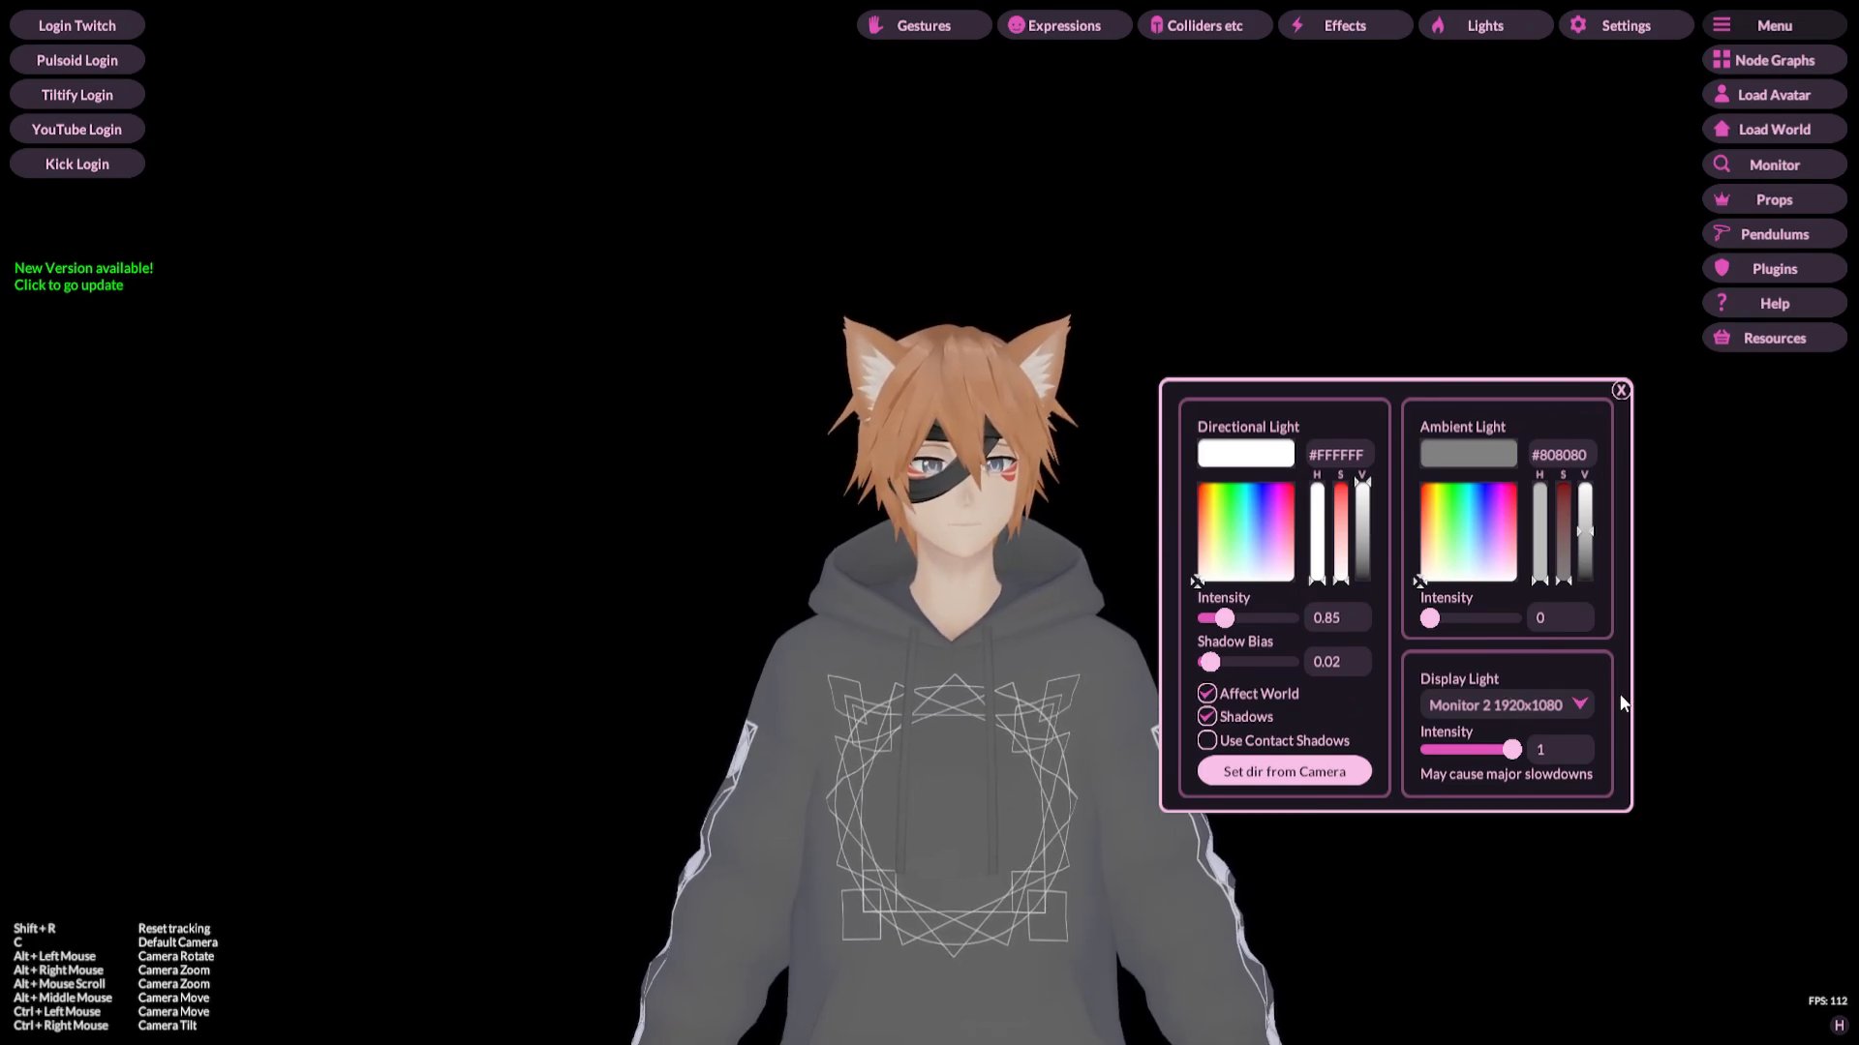
pyautogui.click(1487, 701)
pyautogui.click(1485, 723)
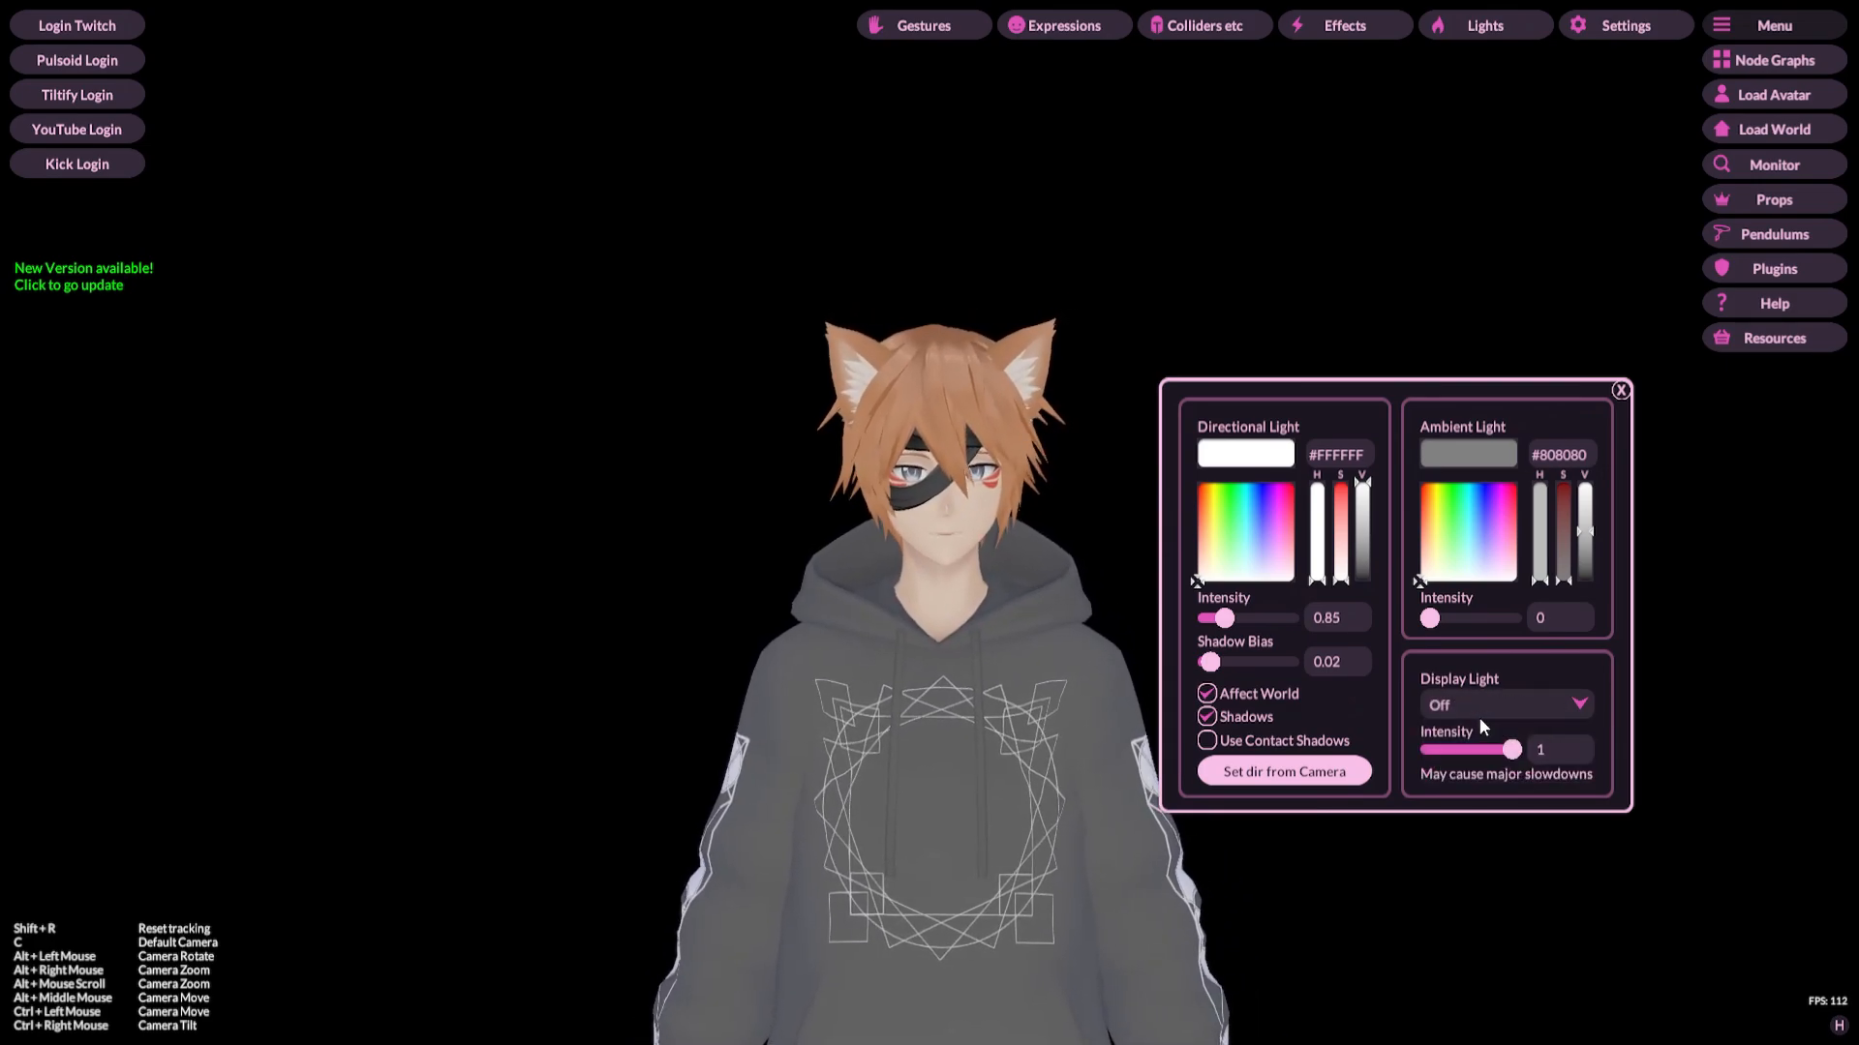
pyautogui.click(1621, 390)
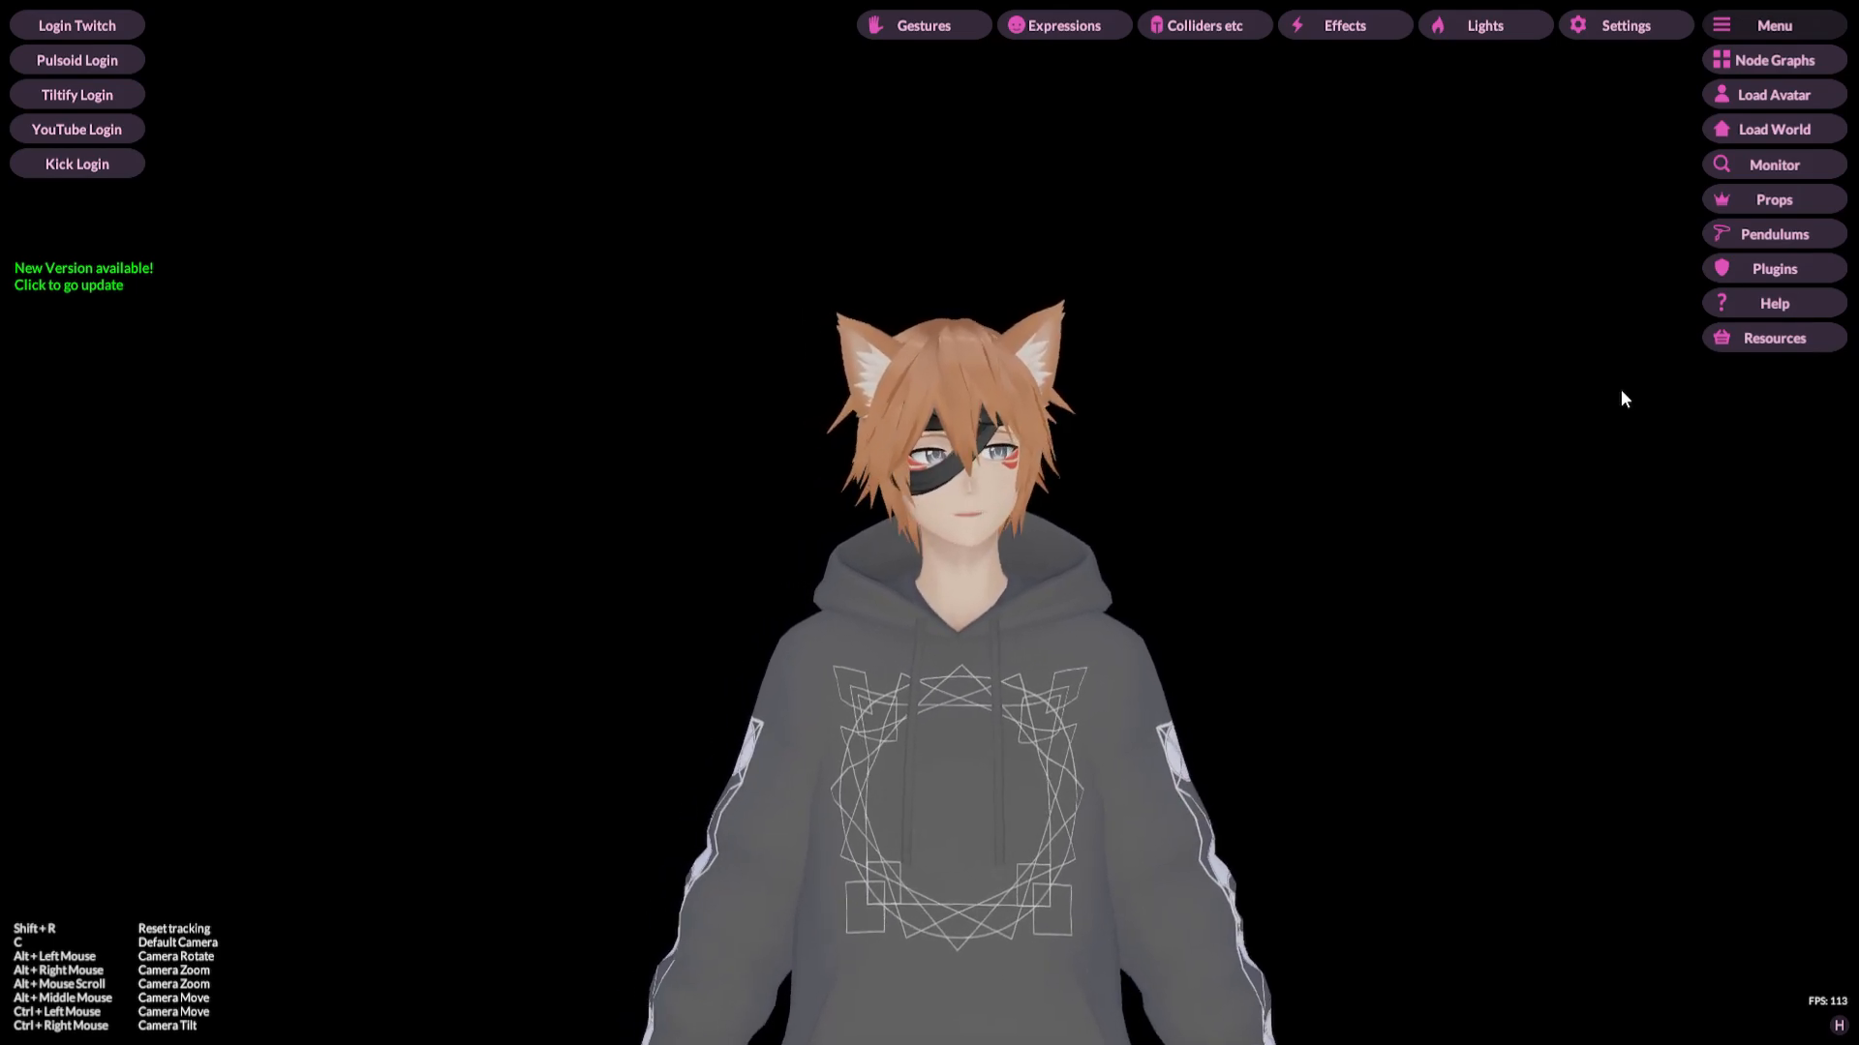
# Step: Open and close the Props, Pendulums and Plugins panels to review what each offers
pyautogui.click(1751, 199)
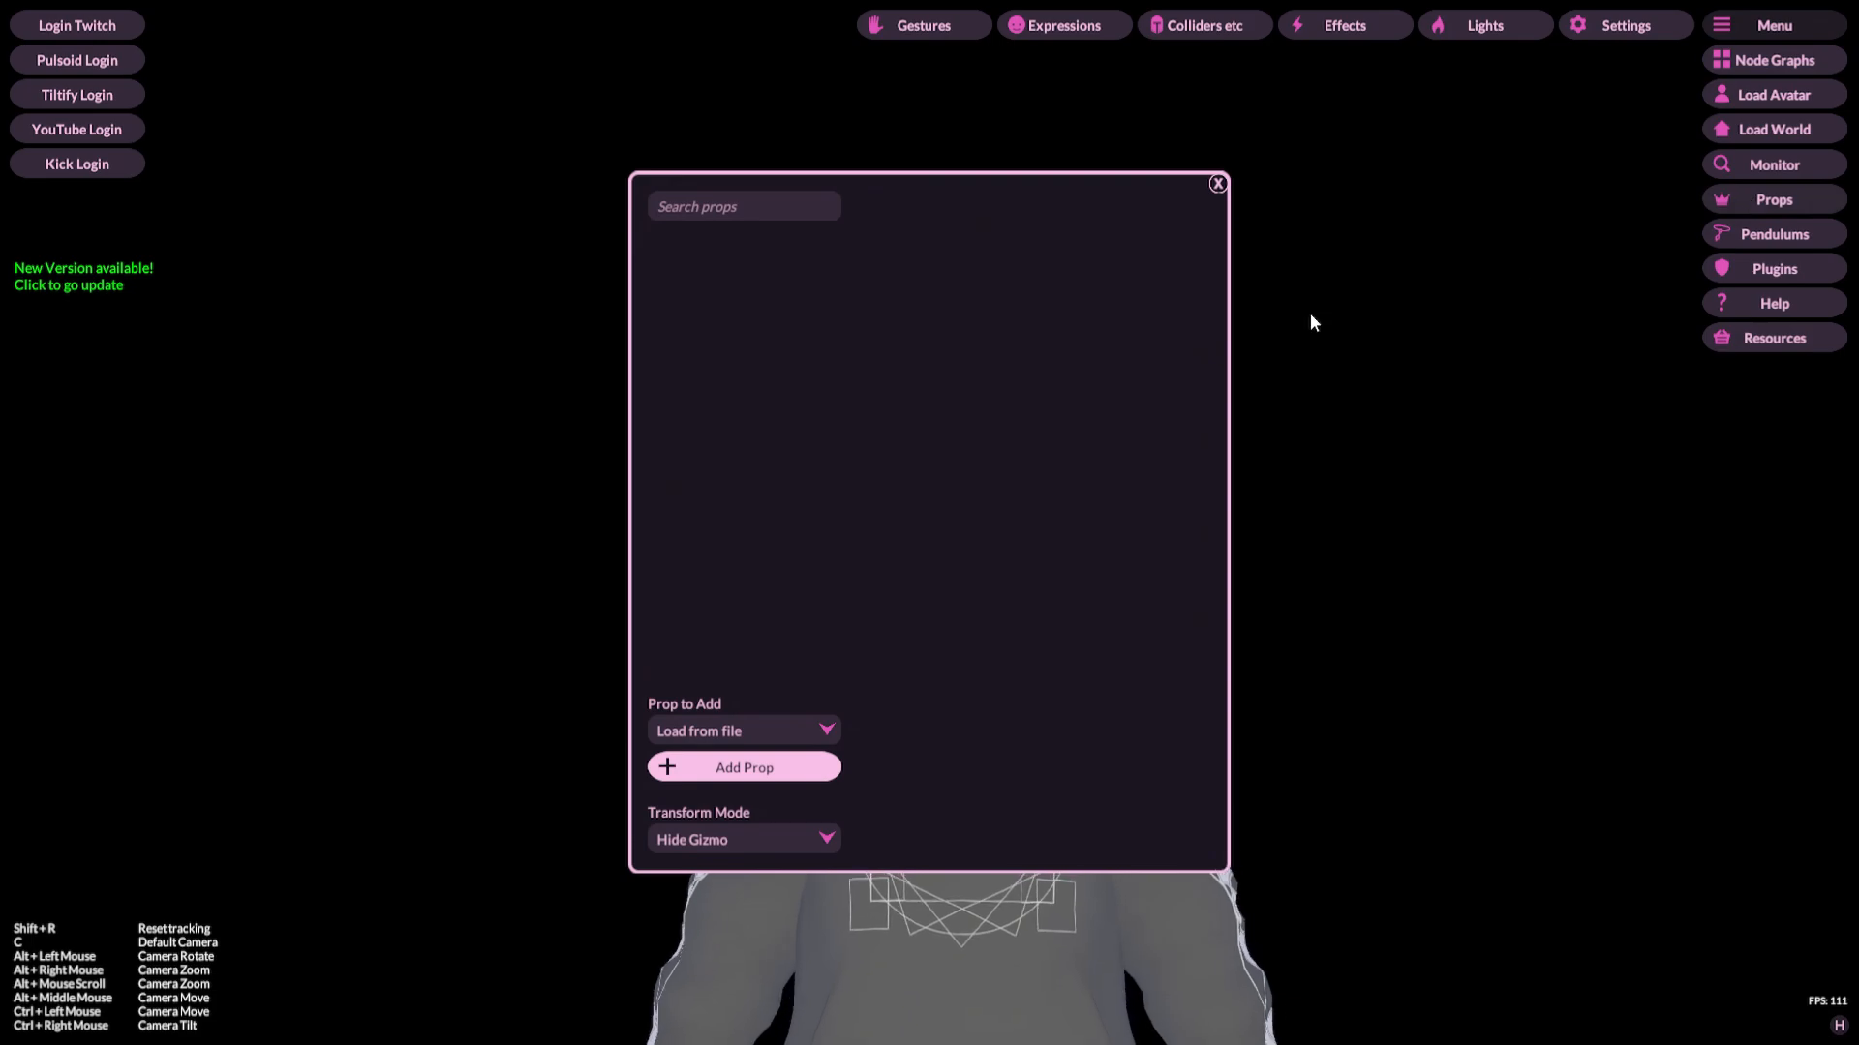
pyautogui.click(1217, 183)
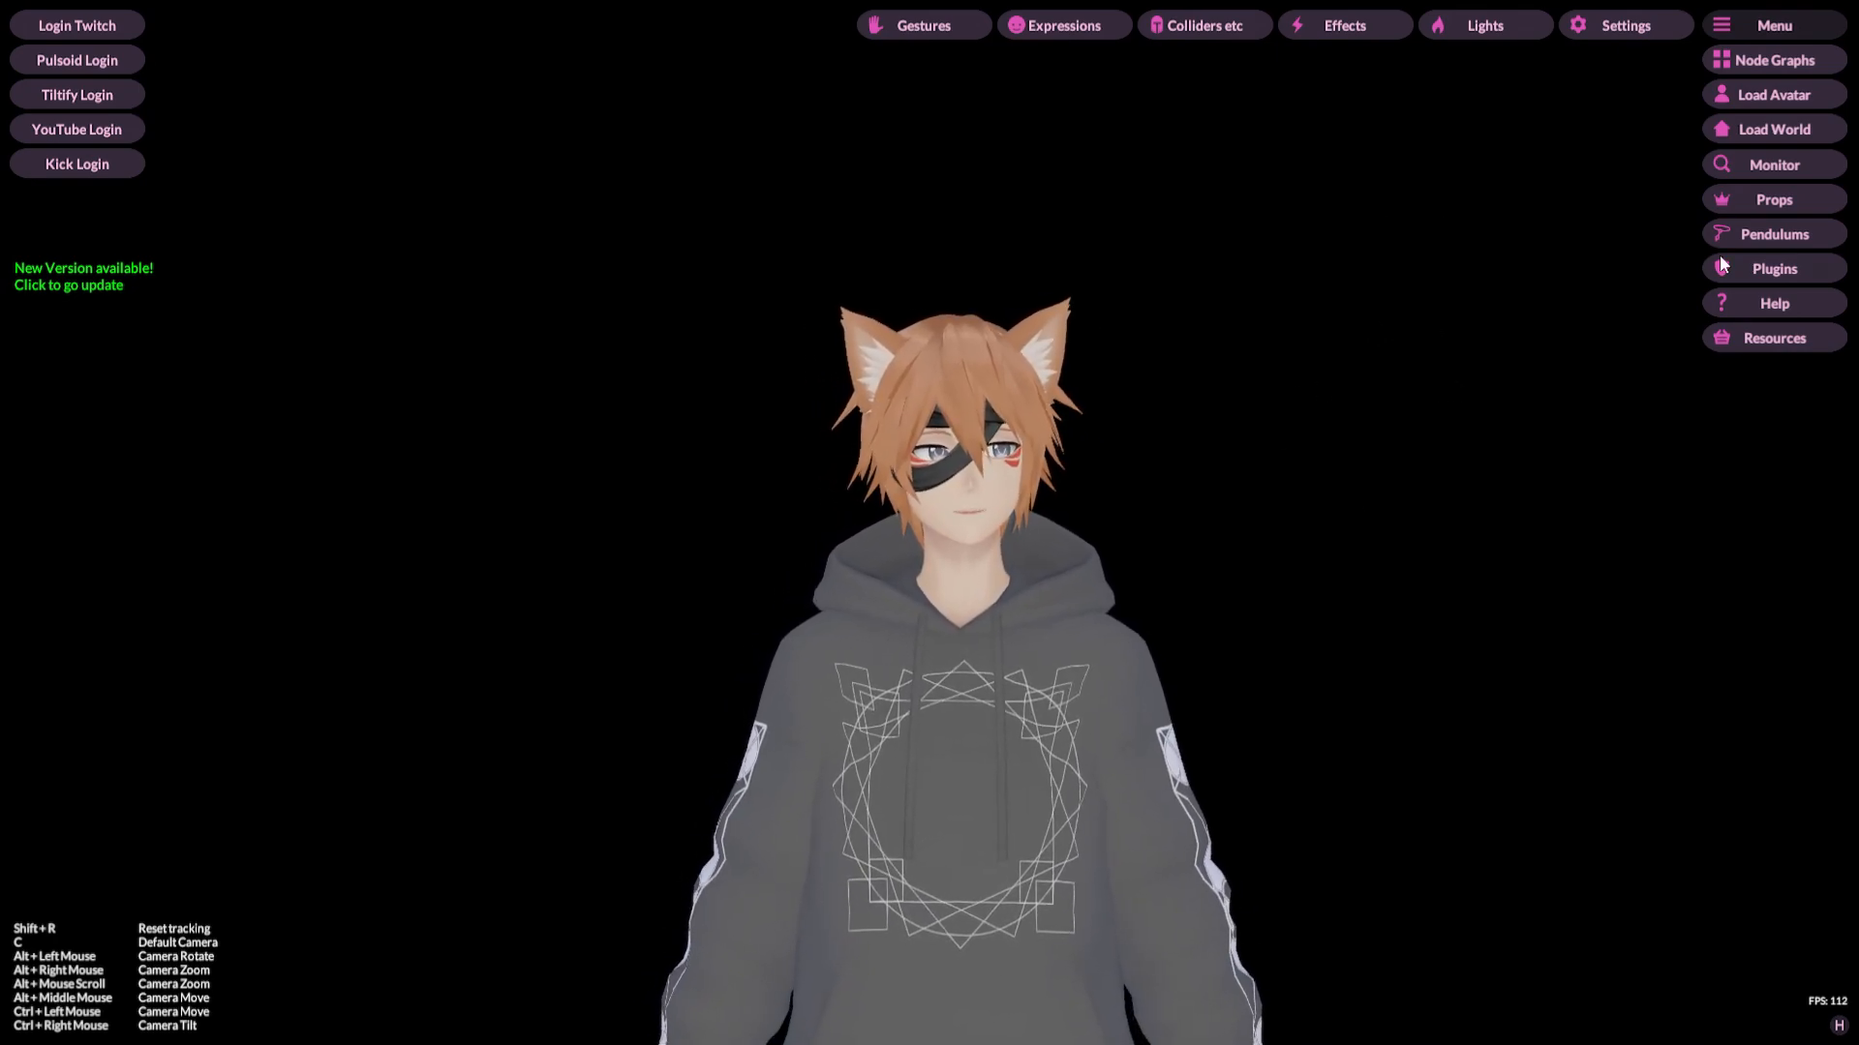
pyautogui.click(1750, 235)
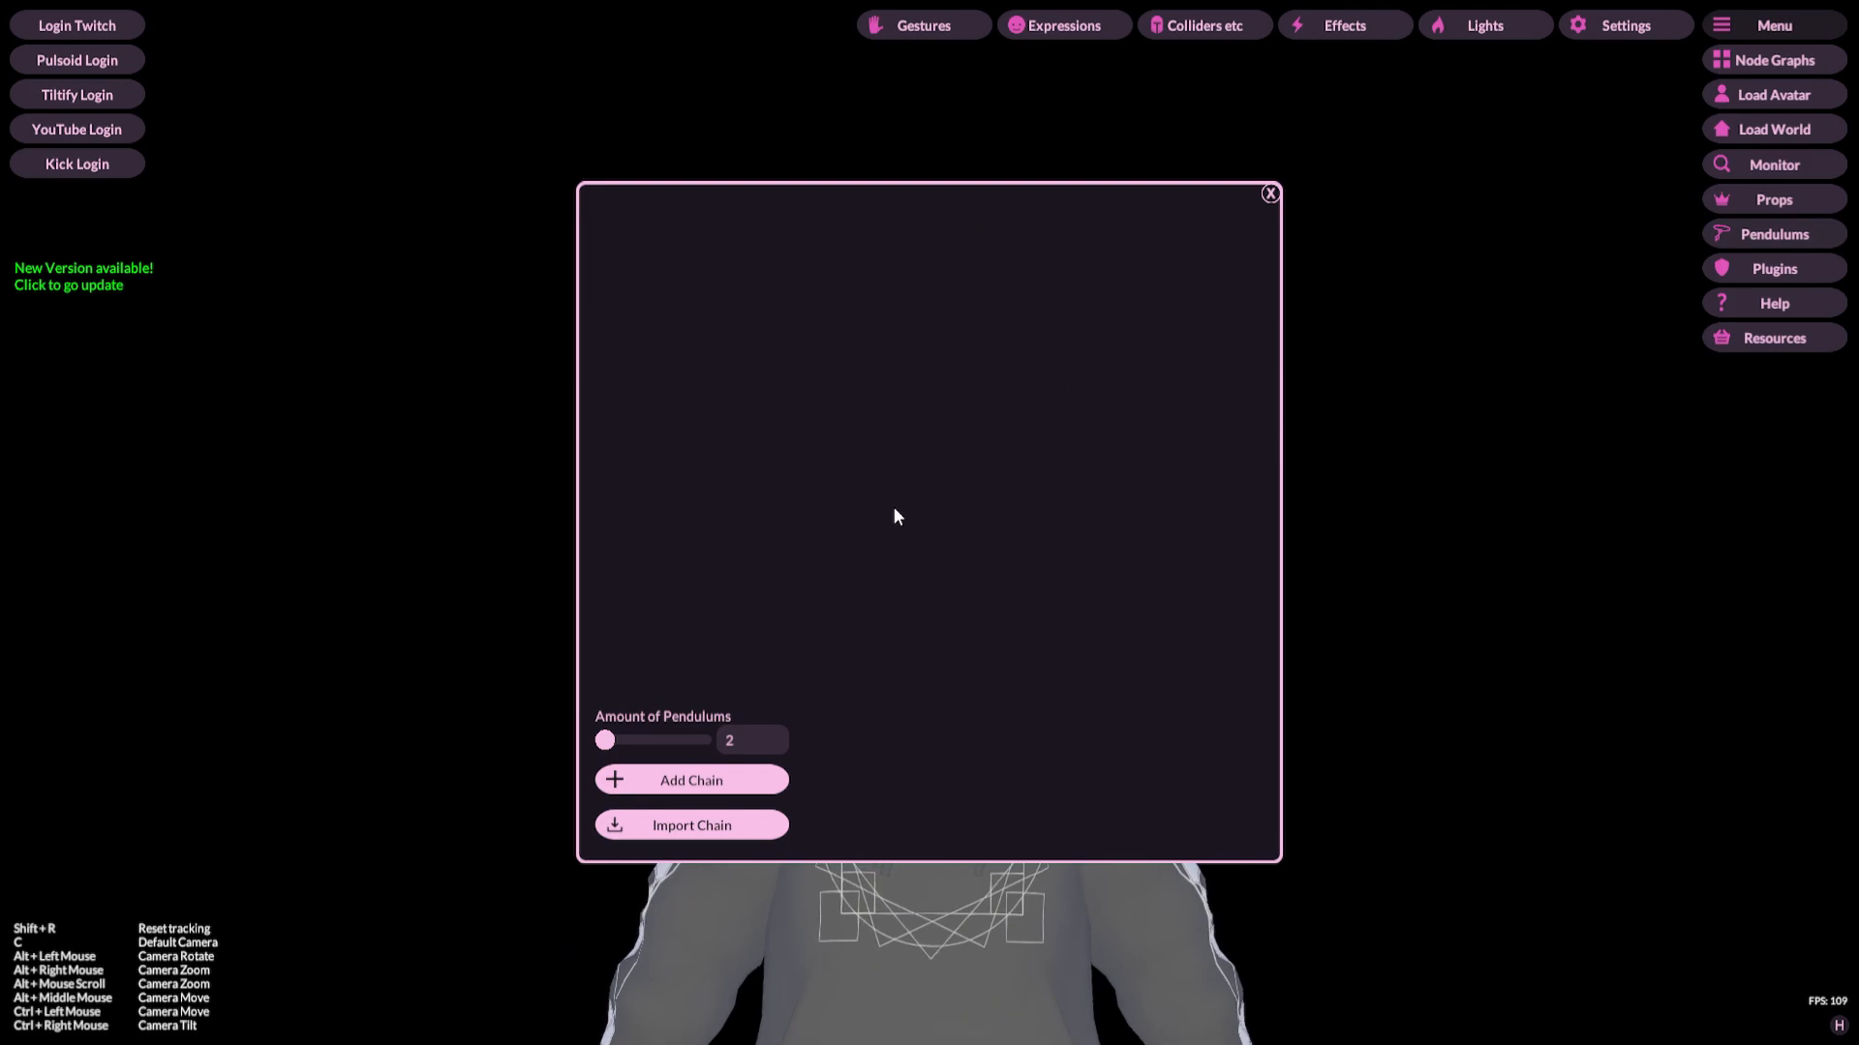
pyautogui.click(1268, 194)
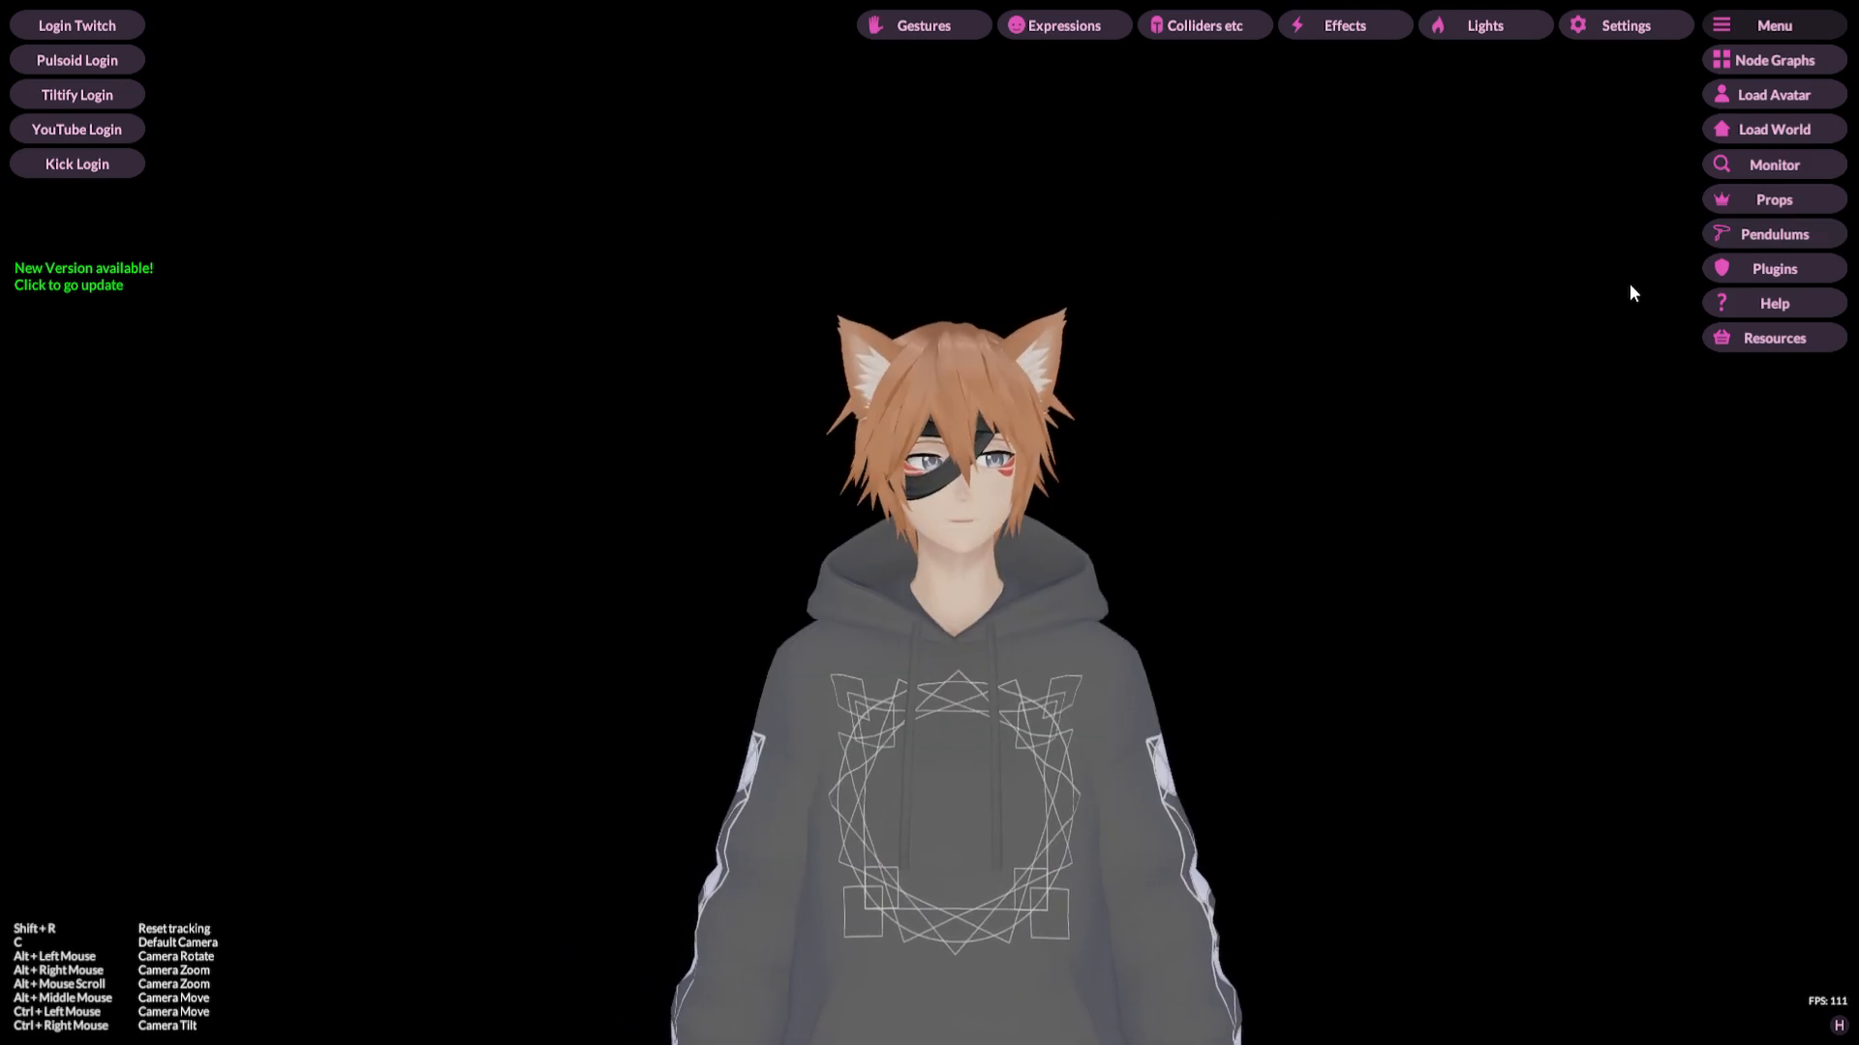
pyautogui.click(1727, 271)
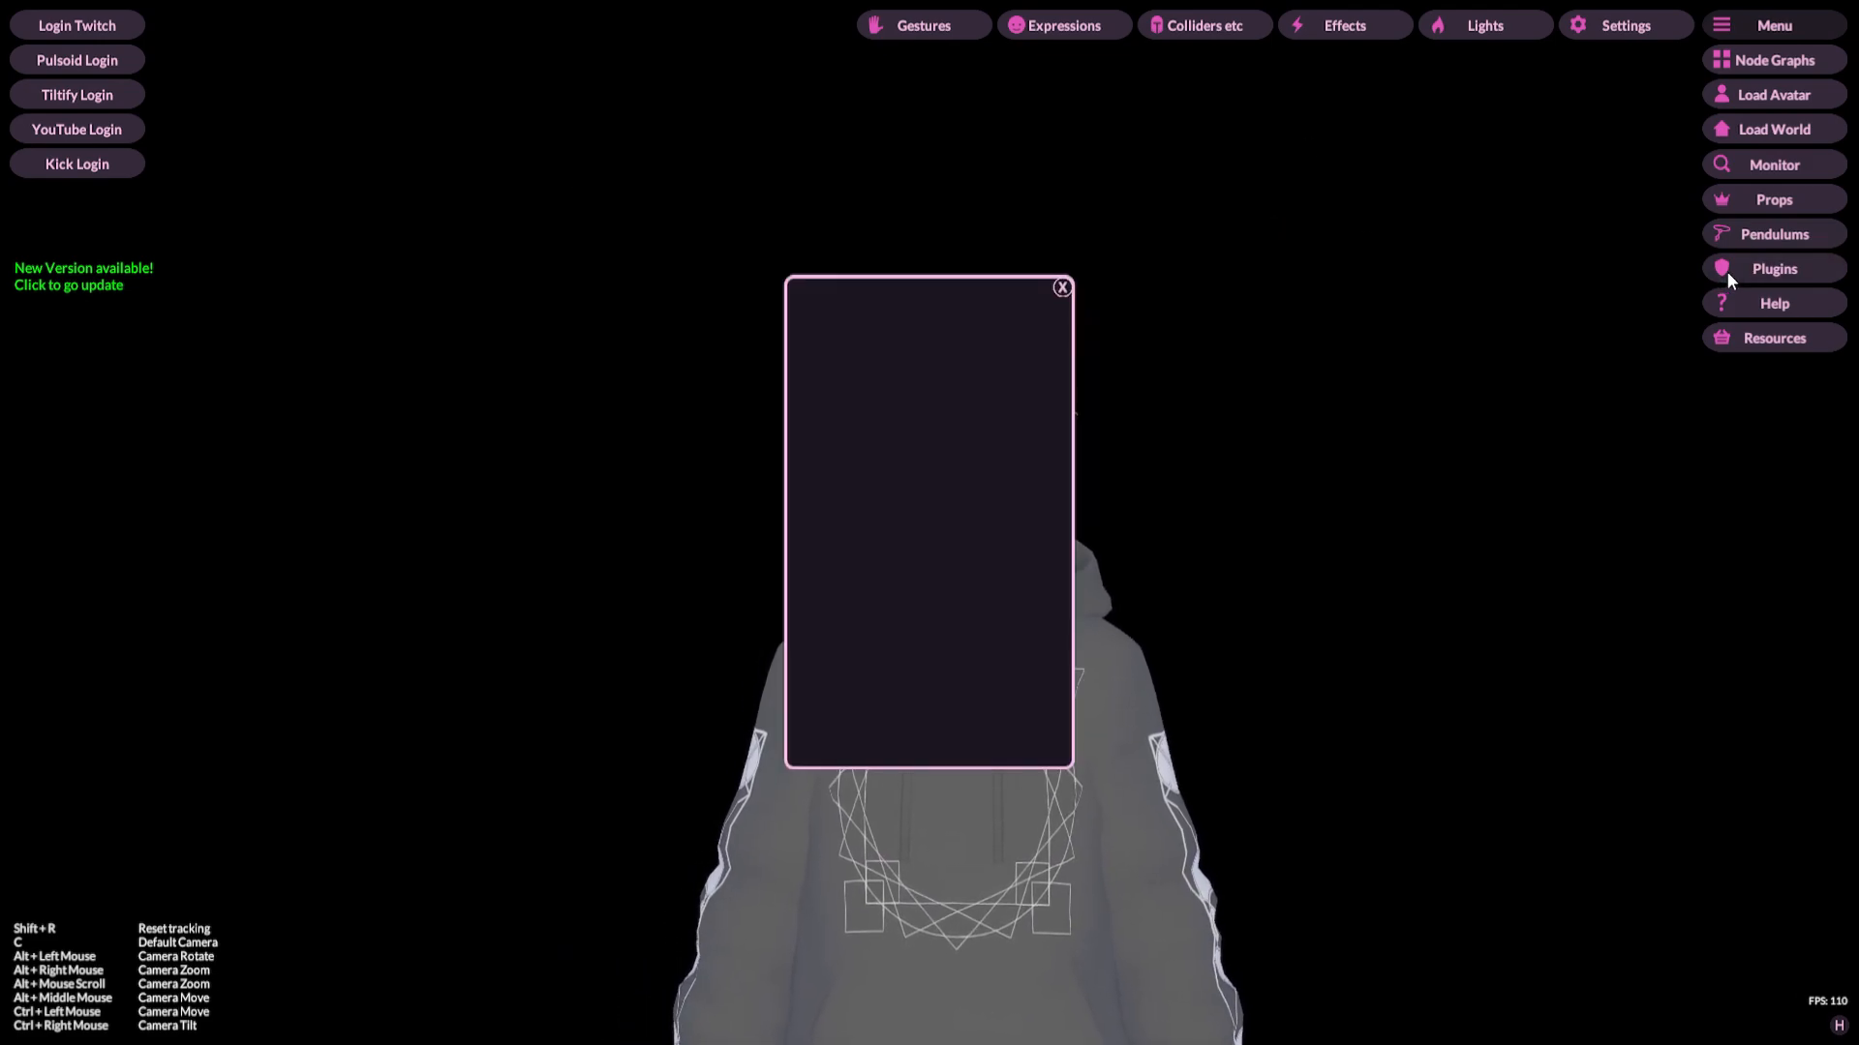
pyautogui.click(1062, 288)
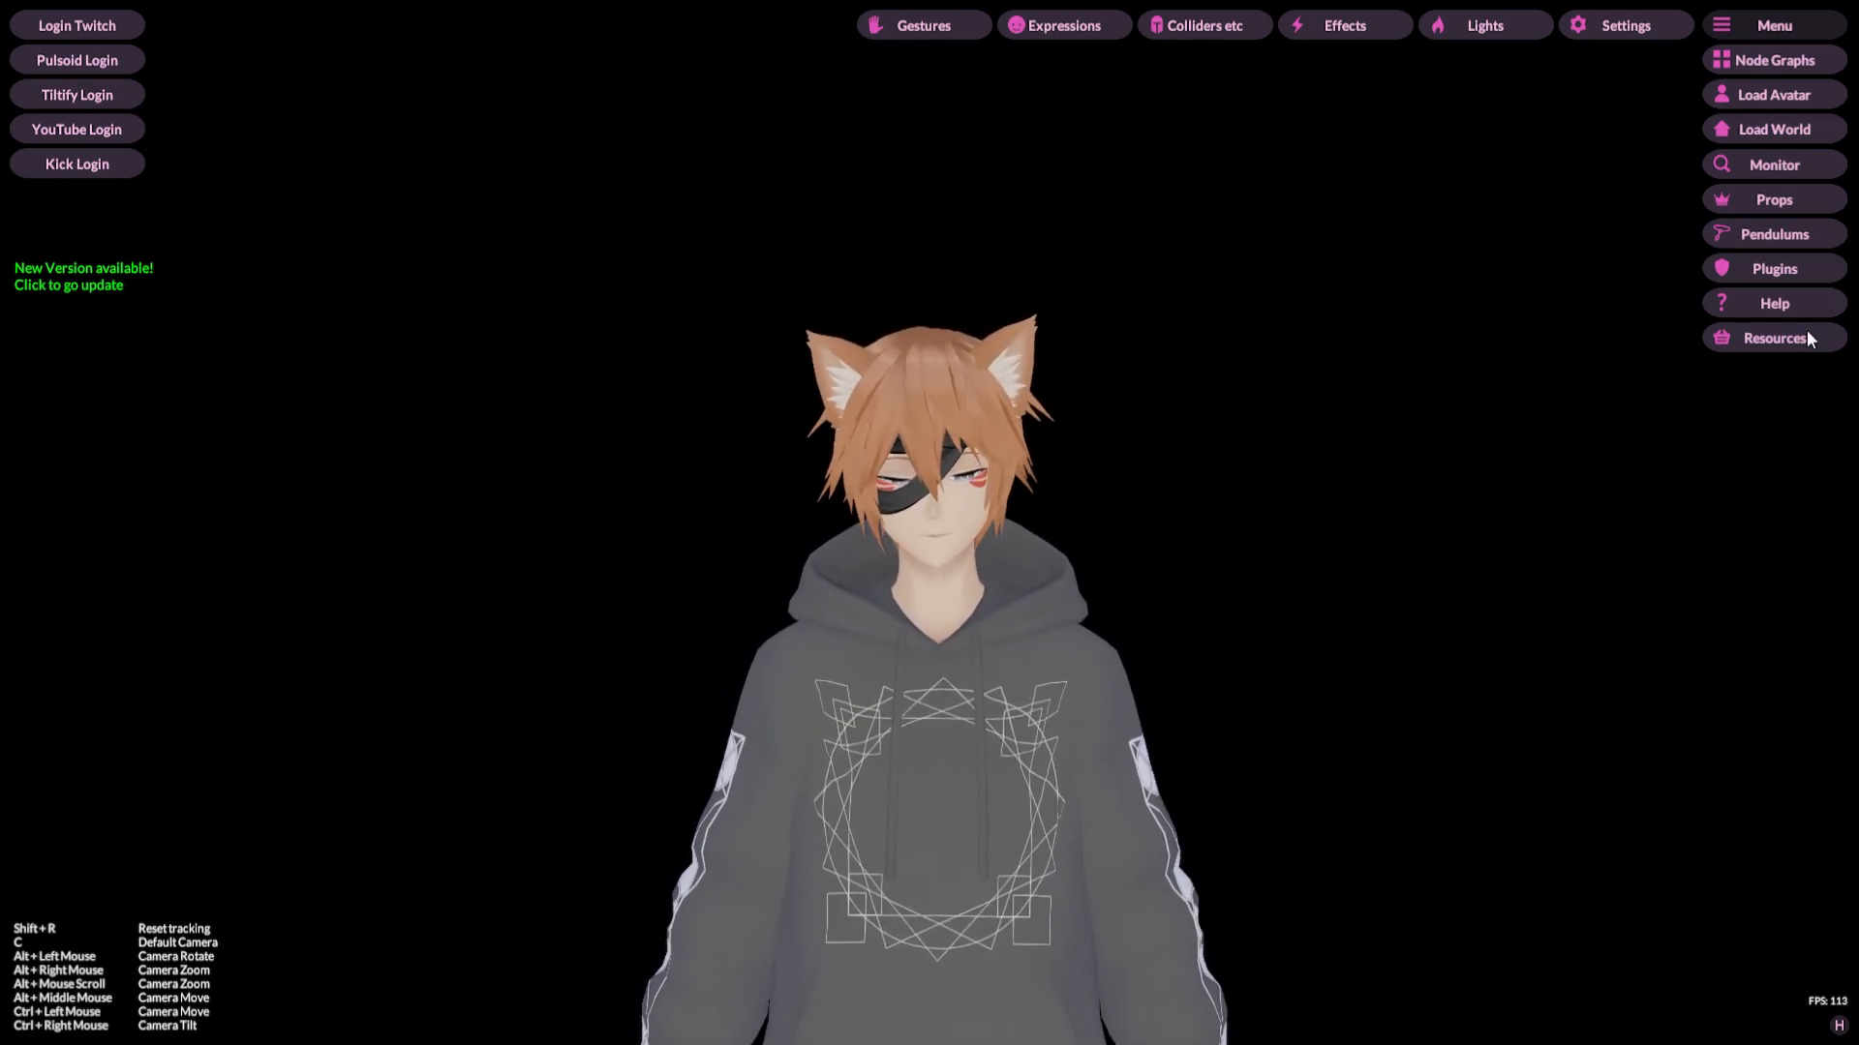